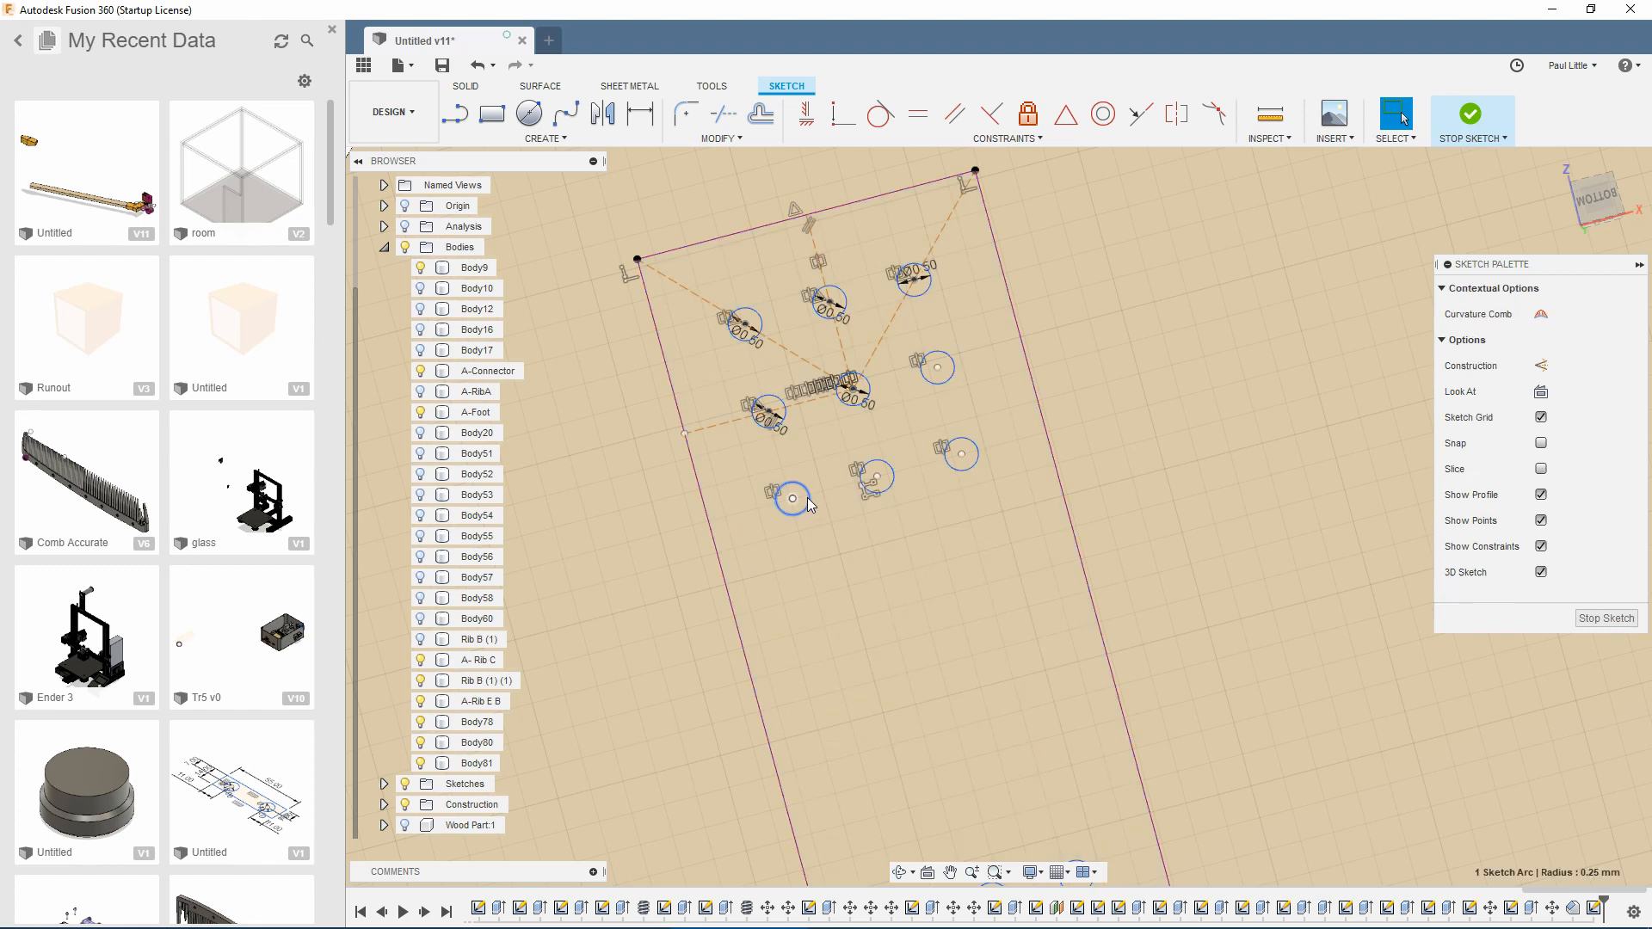
Step: Delete the bottom row of circles and the middle circle beside the long right edge from the upper hole group
click(887, 481)
key(Delete)
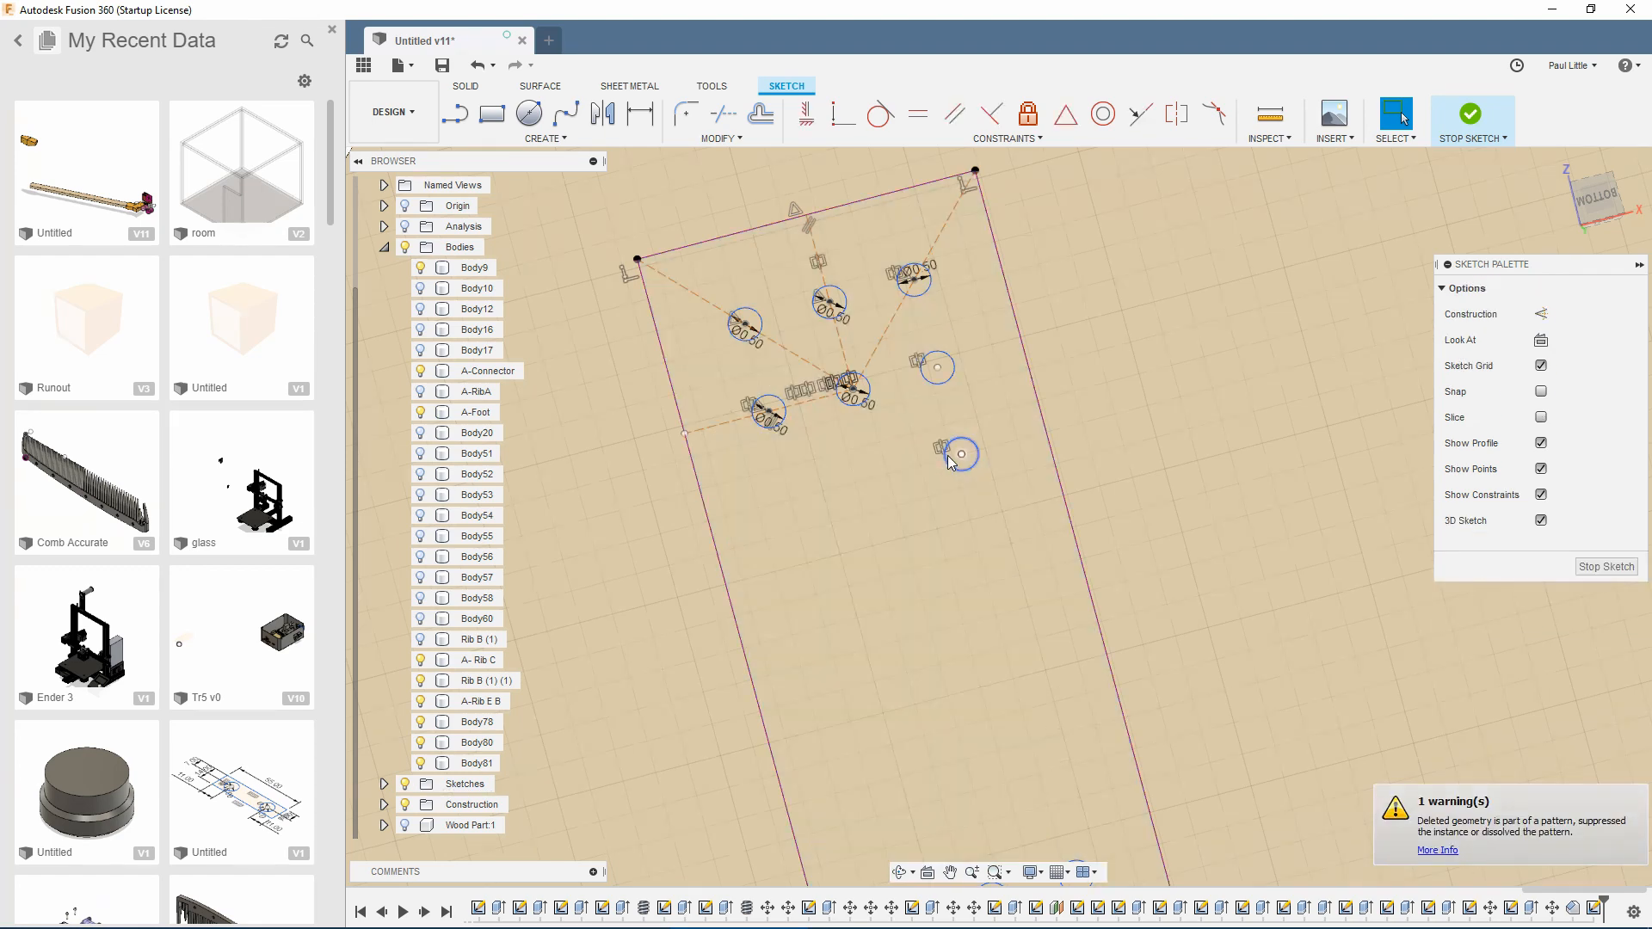
click(947, 456)
key(Delete)
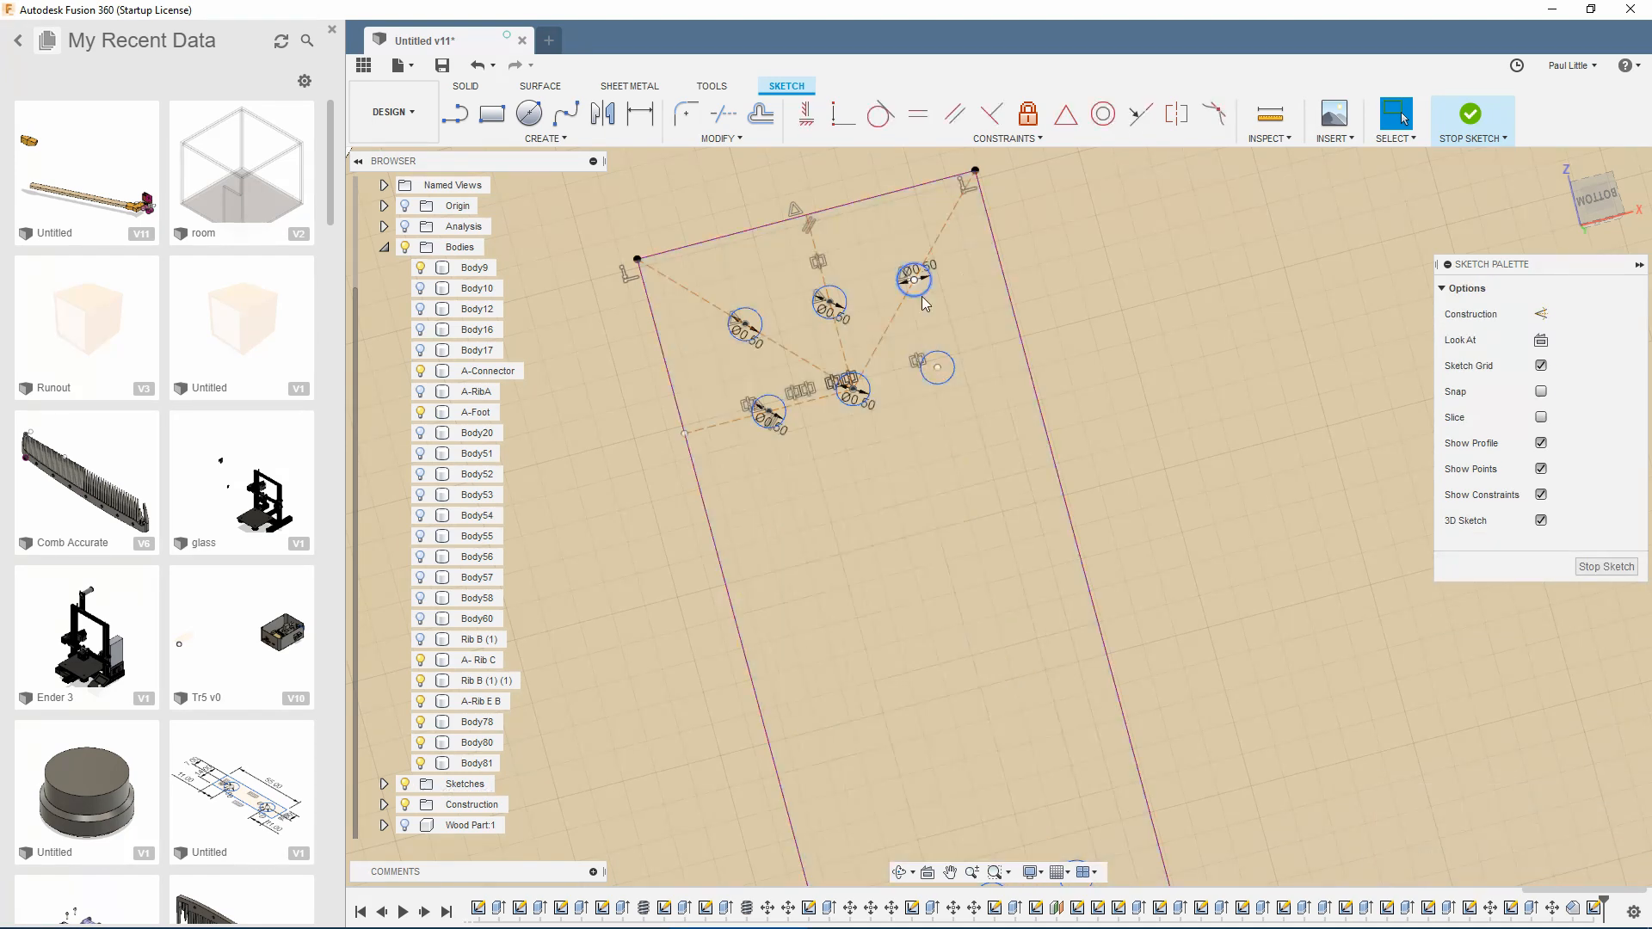
click(927, 292)
click(926, 378)
key(ctrl+z)
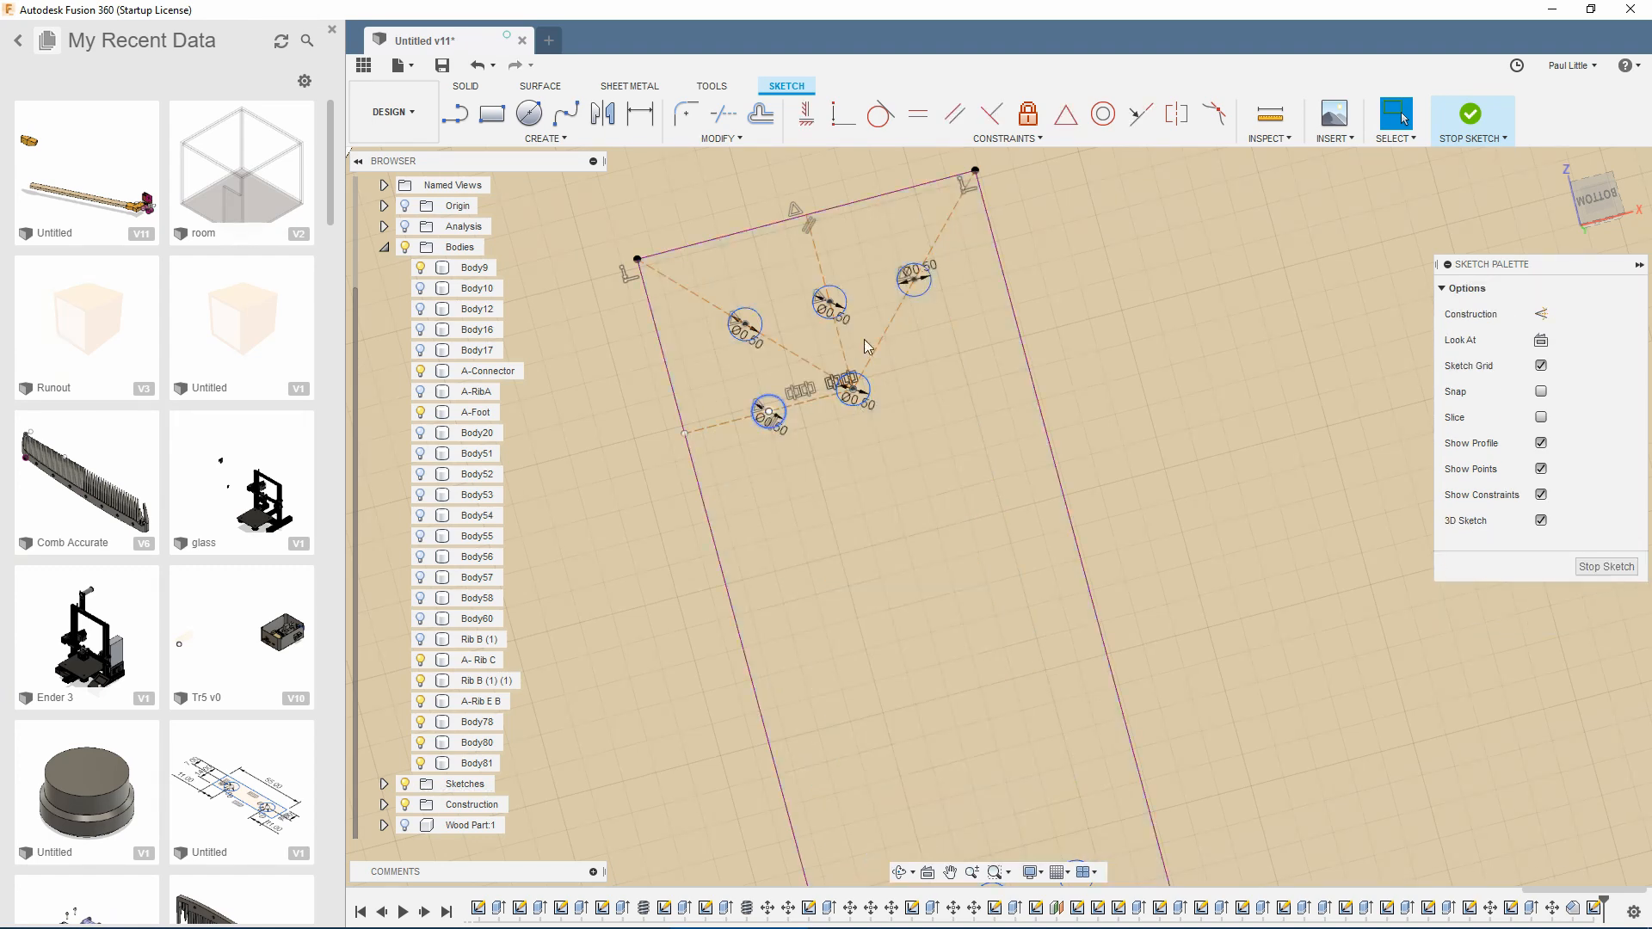
Step: Mirror the three top-row circles about the crosswise construction line to create the bottom row
click(761, 319)
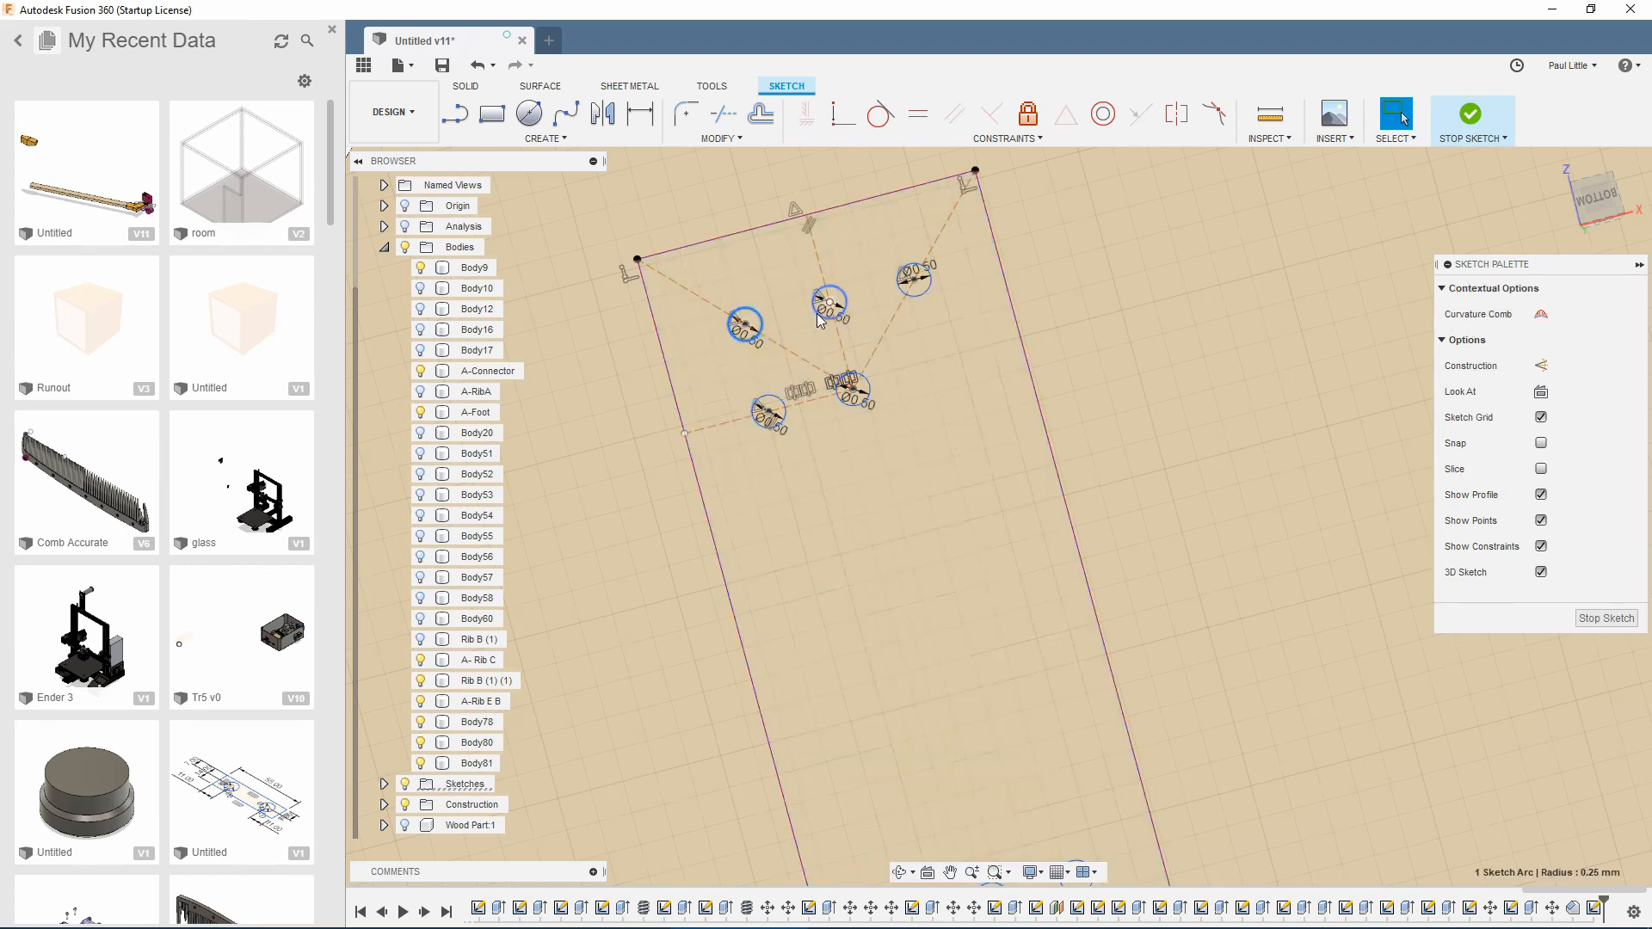
shift+click(819, 317)
shift+click(905, 288)
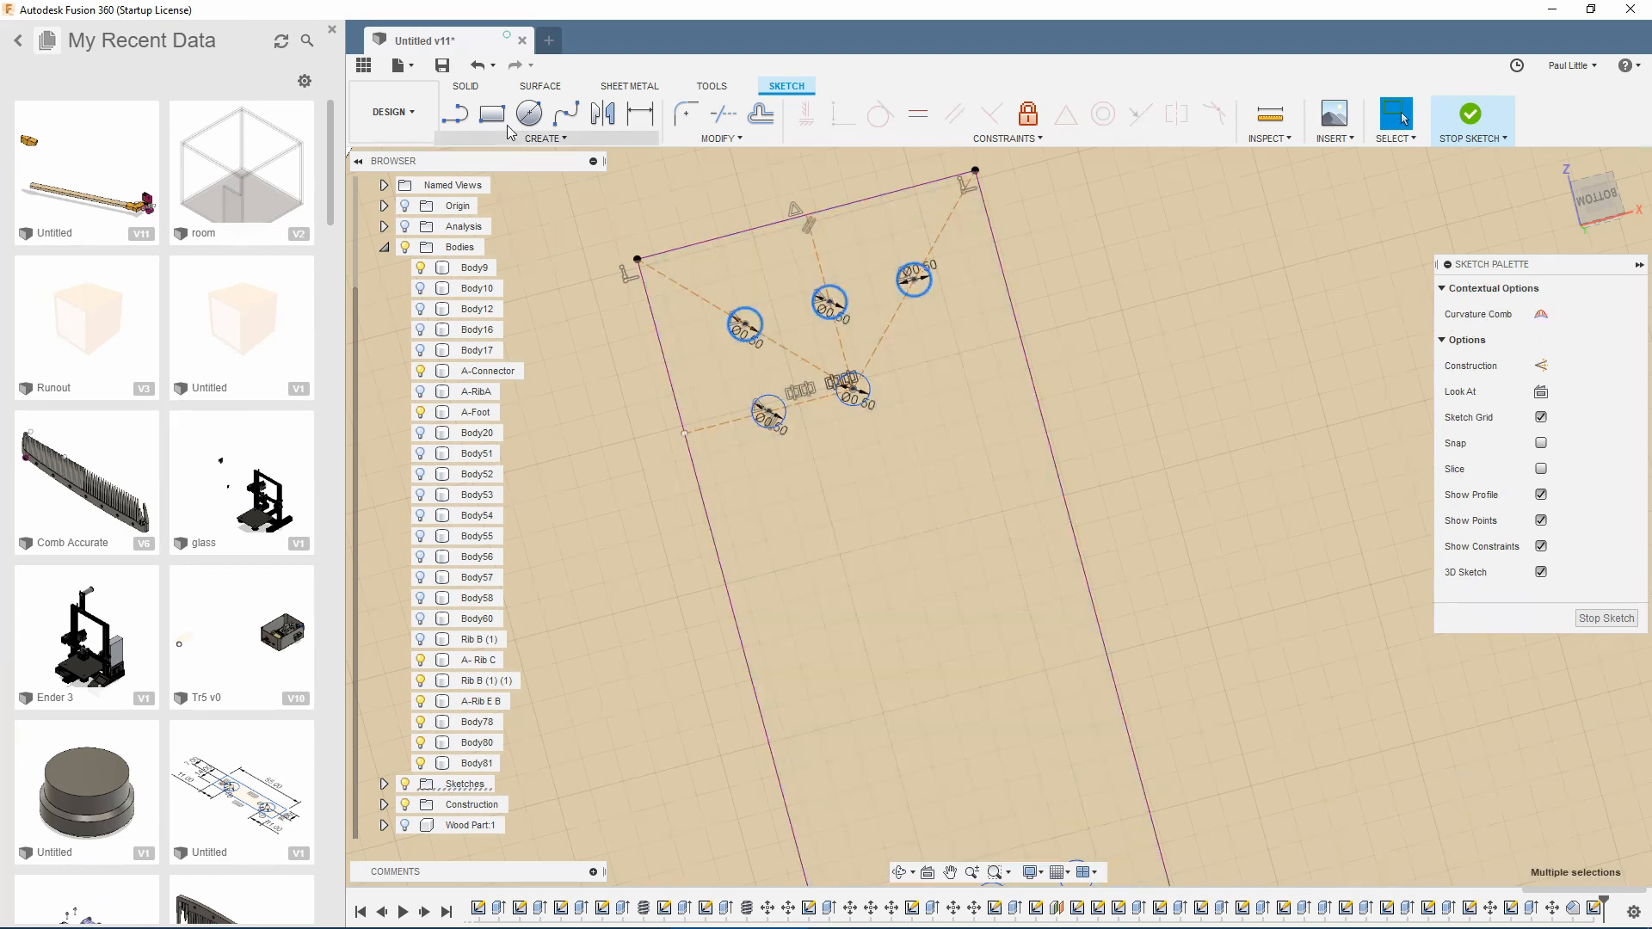
click(532, 140)
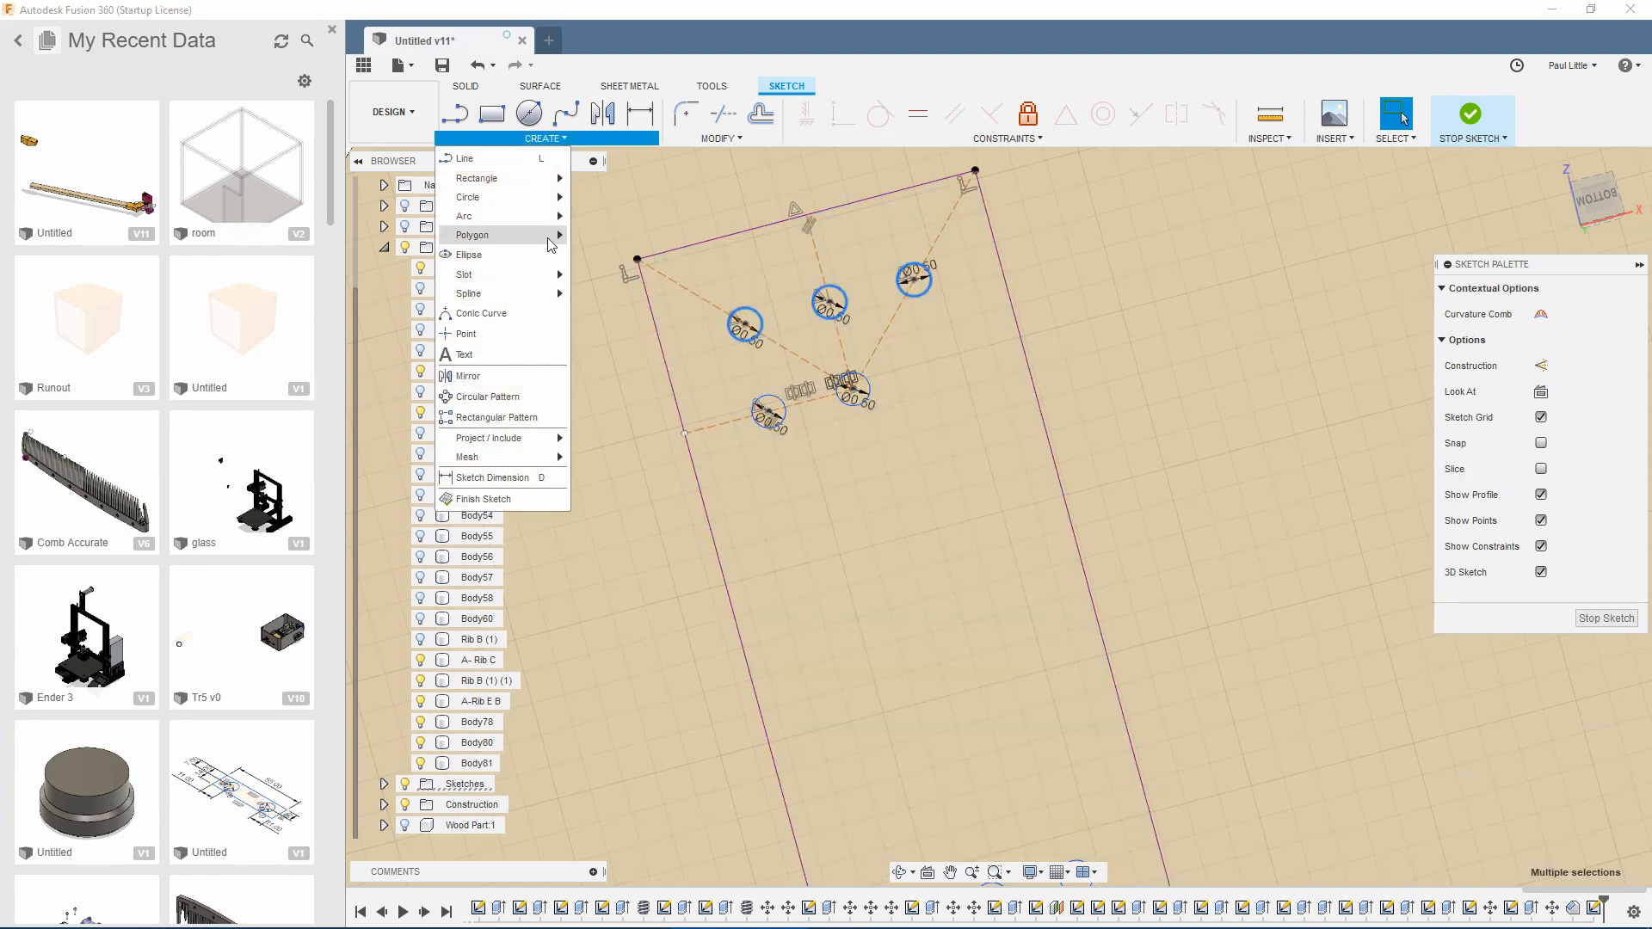
click(516, 376)
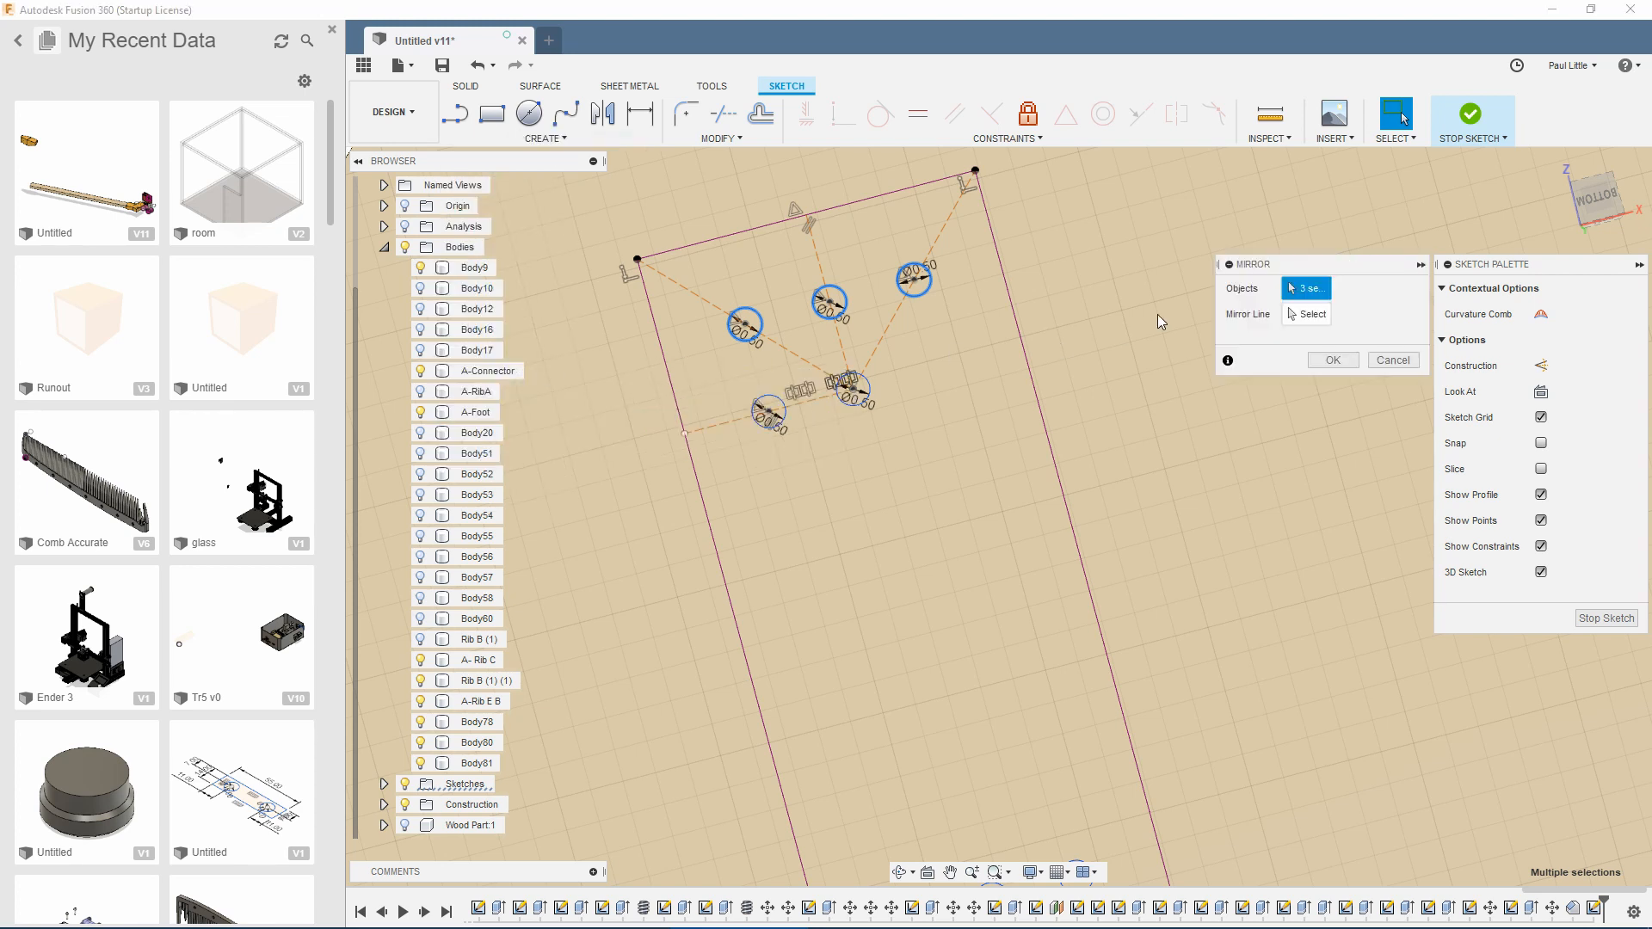
click(726, 420)
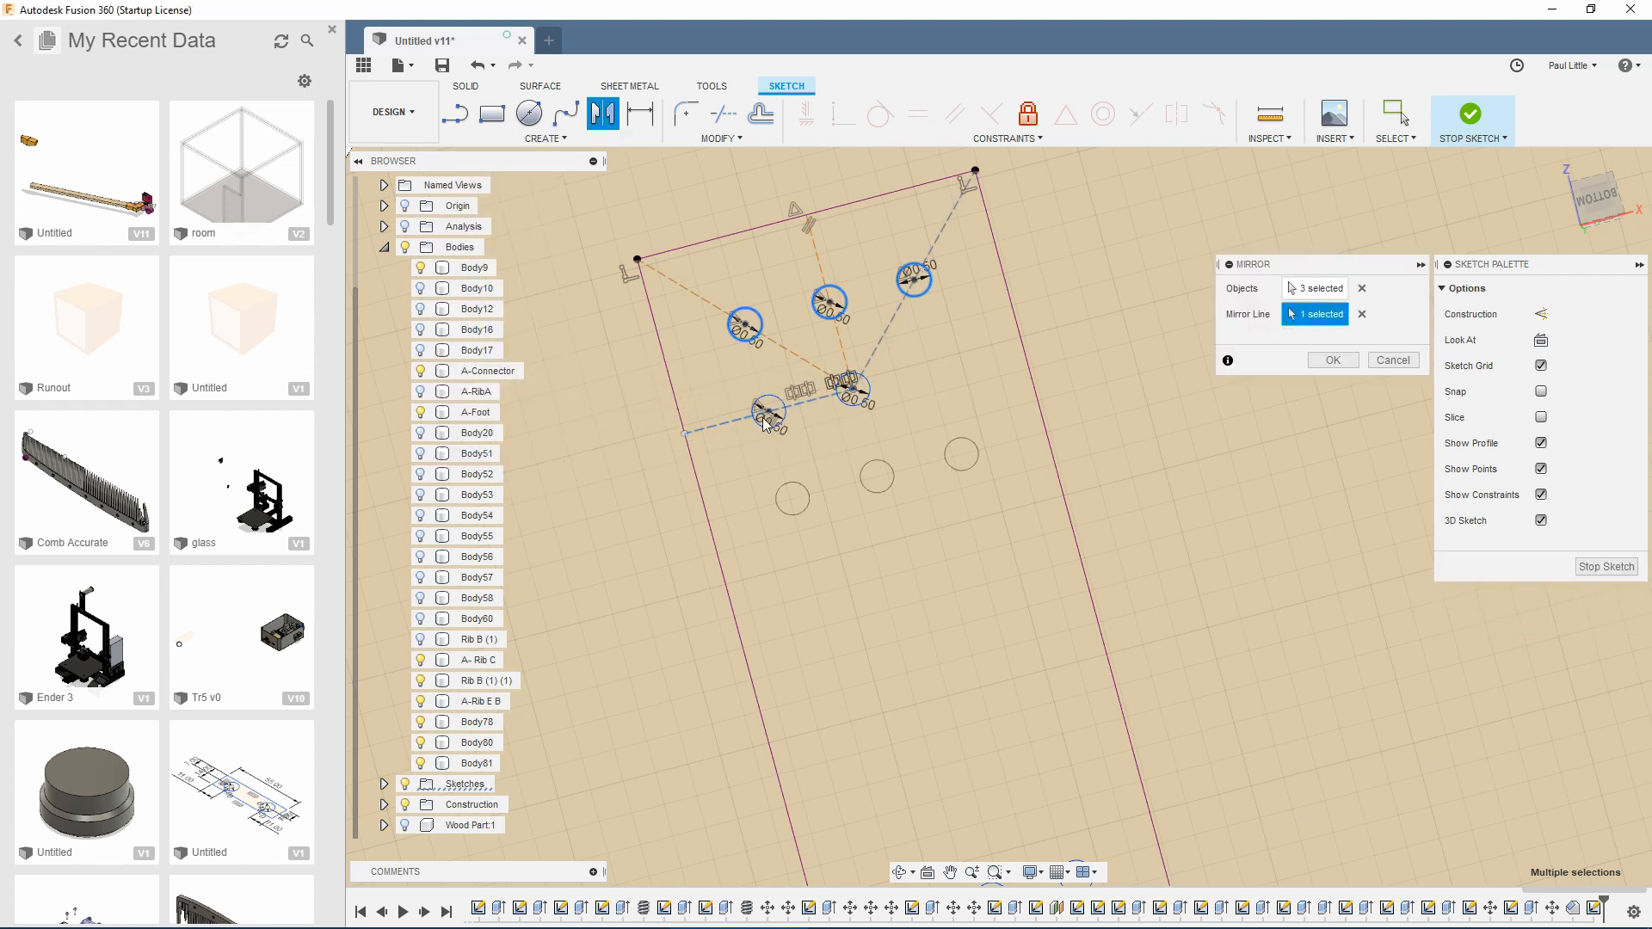
click(1331, 361)
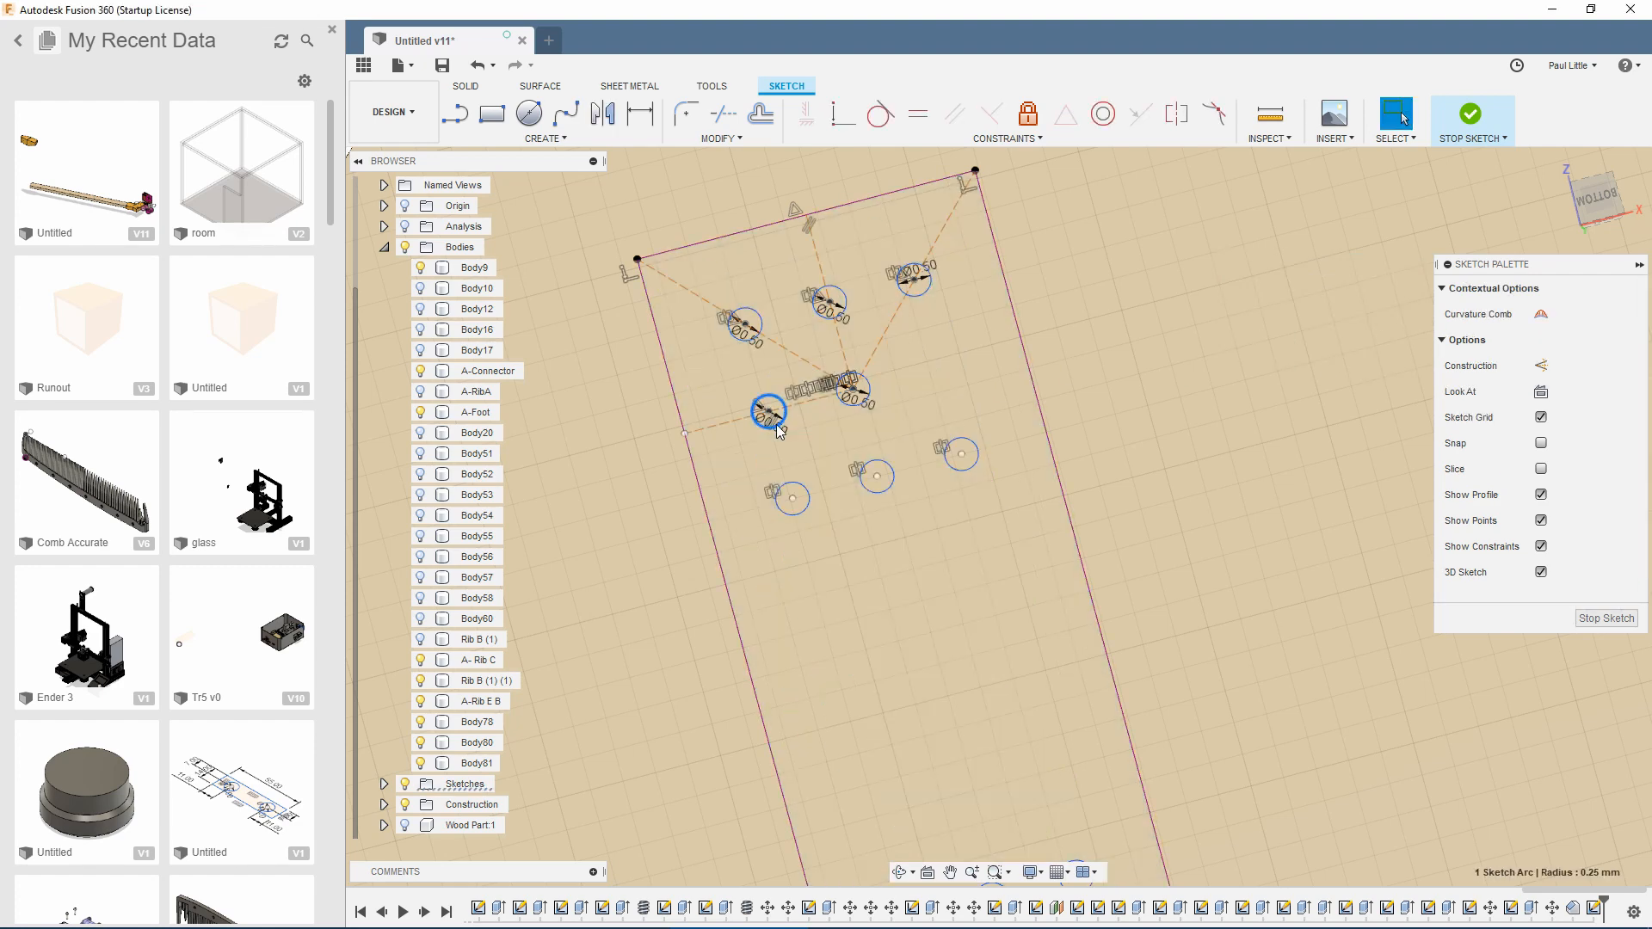
Step: Mirror the left middle-row circle about the lengthwise construction line to complete the three-by-three hole group
click(535, 140)
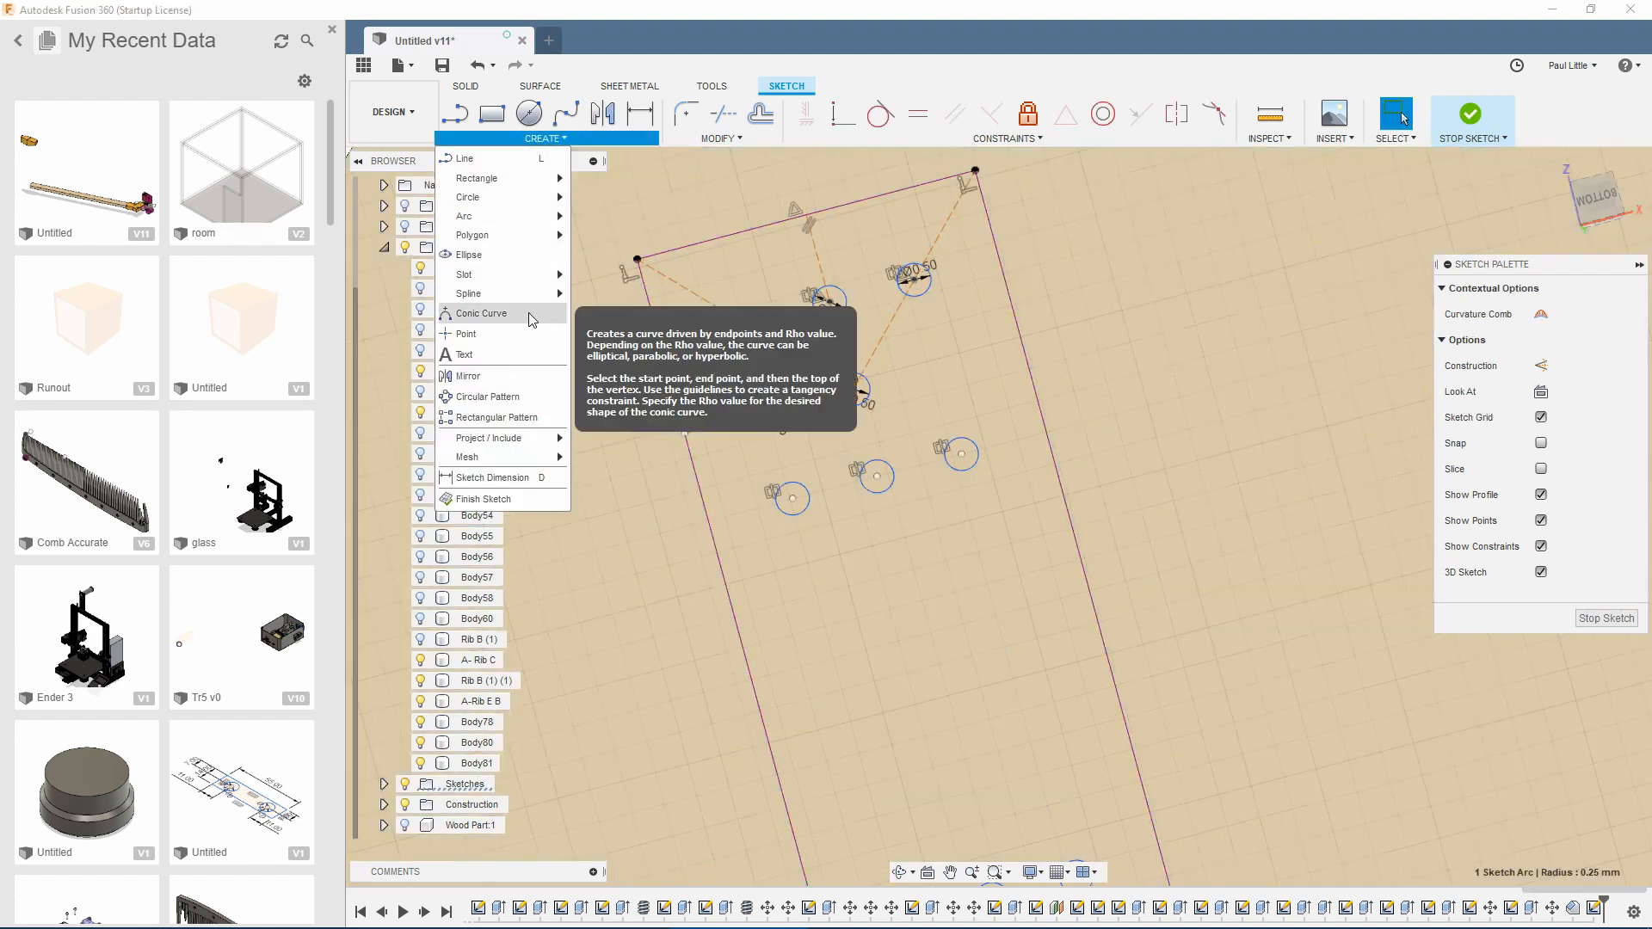
click(525, 375)
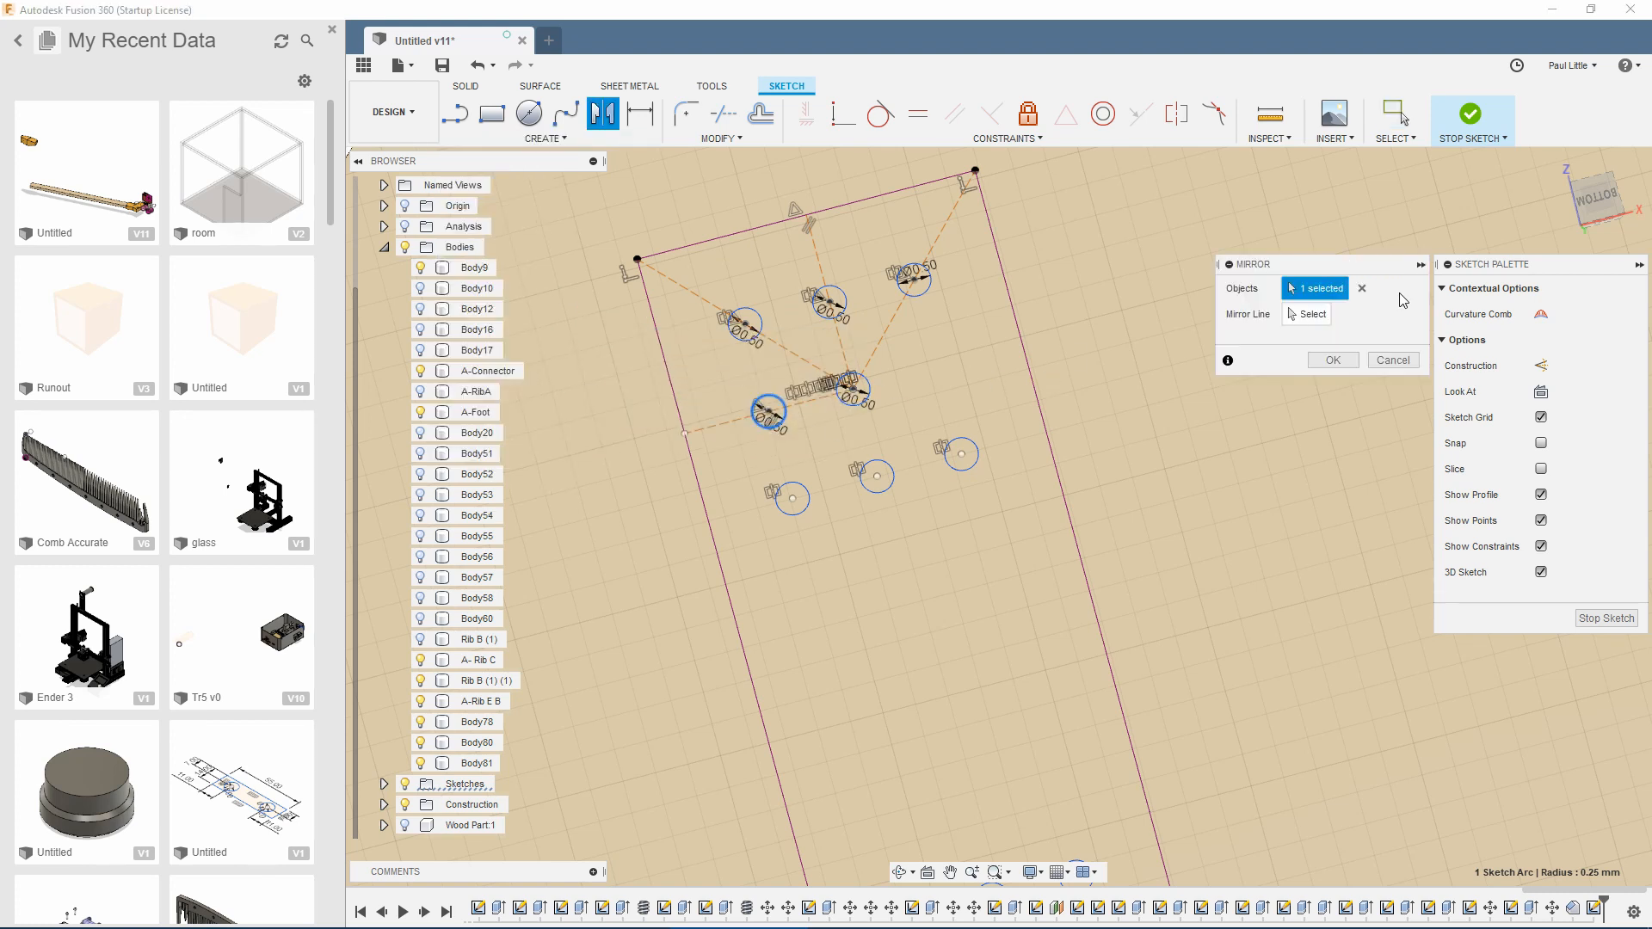
click(814, 260)
click(1334, 365)
scroll(673, 379, down, 2)
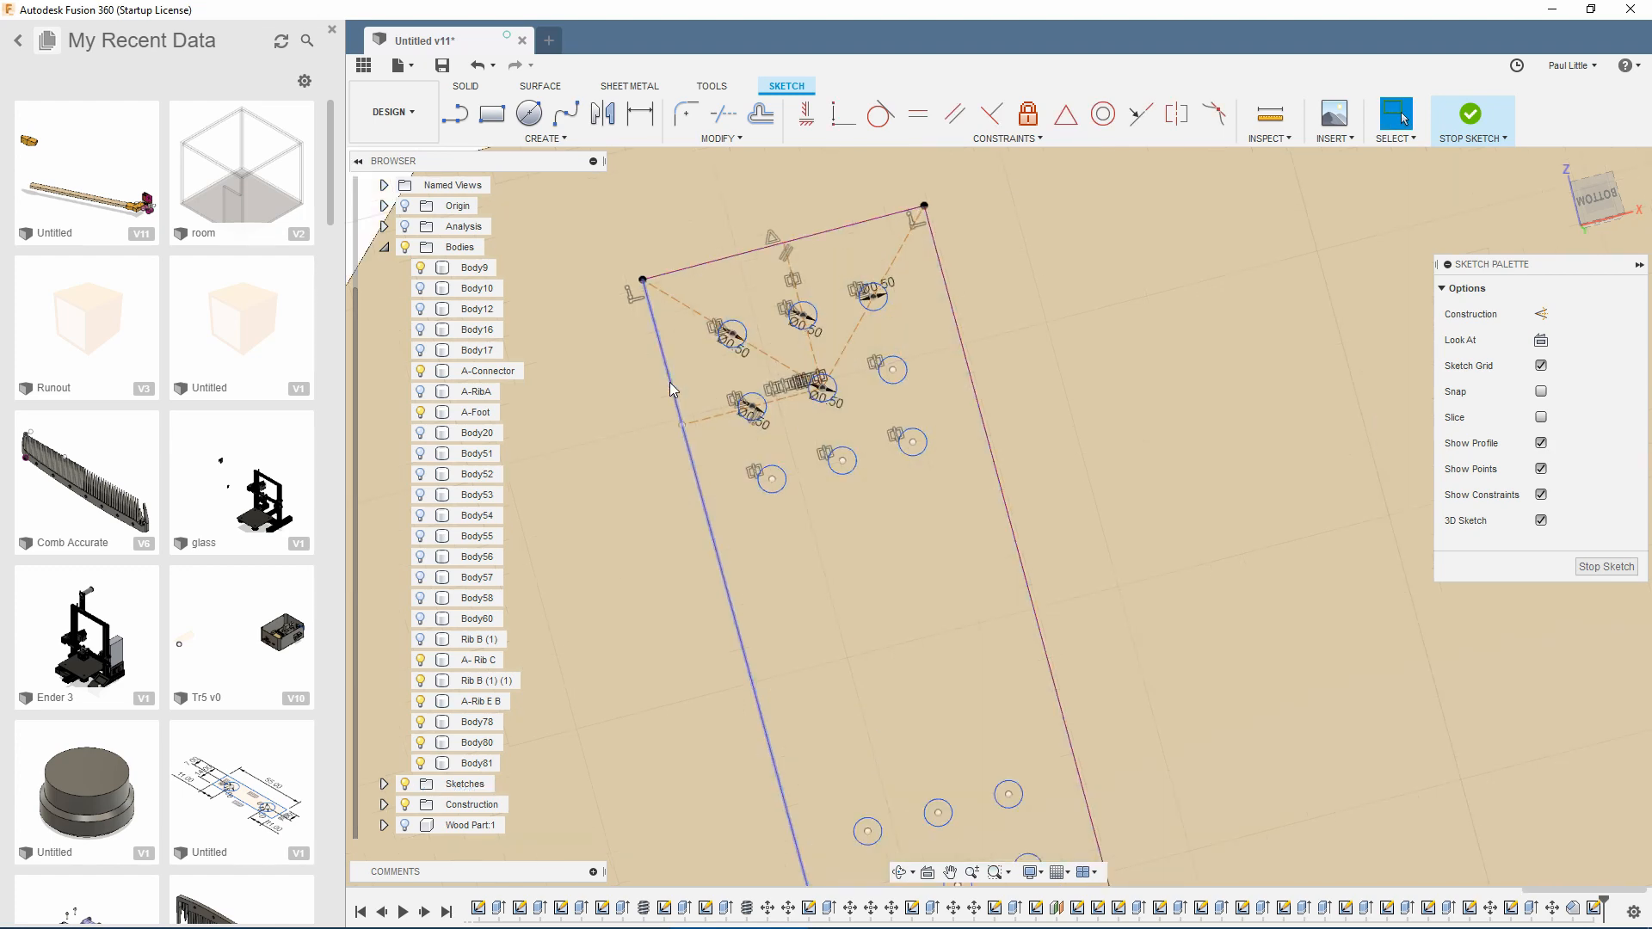
scroll(641, 305, up, 3)
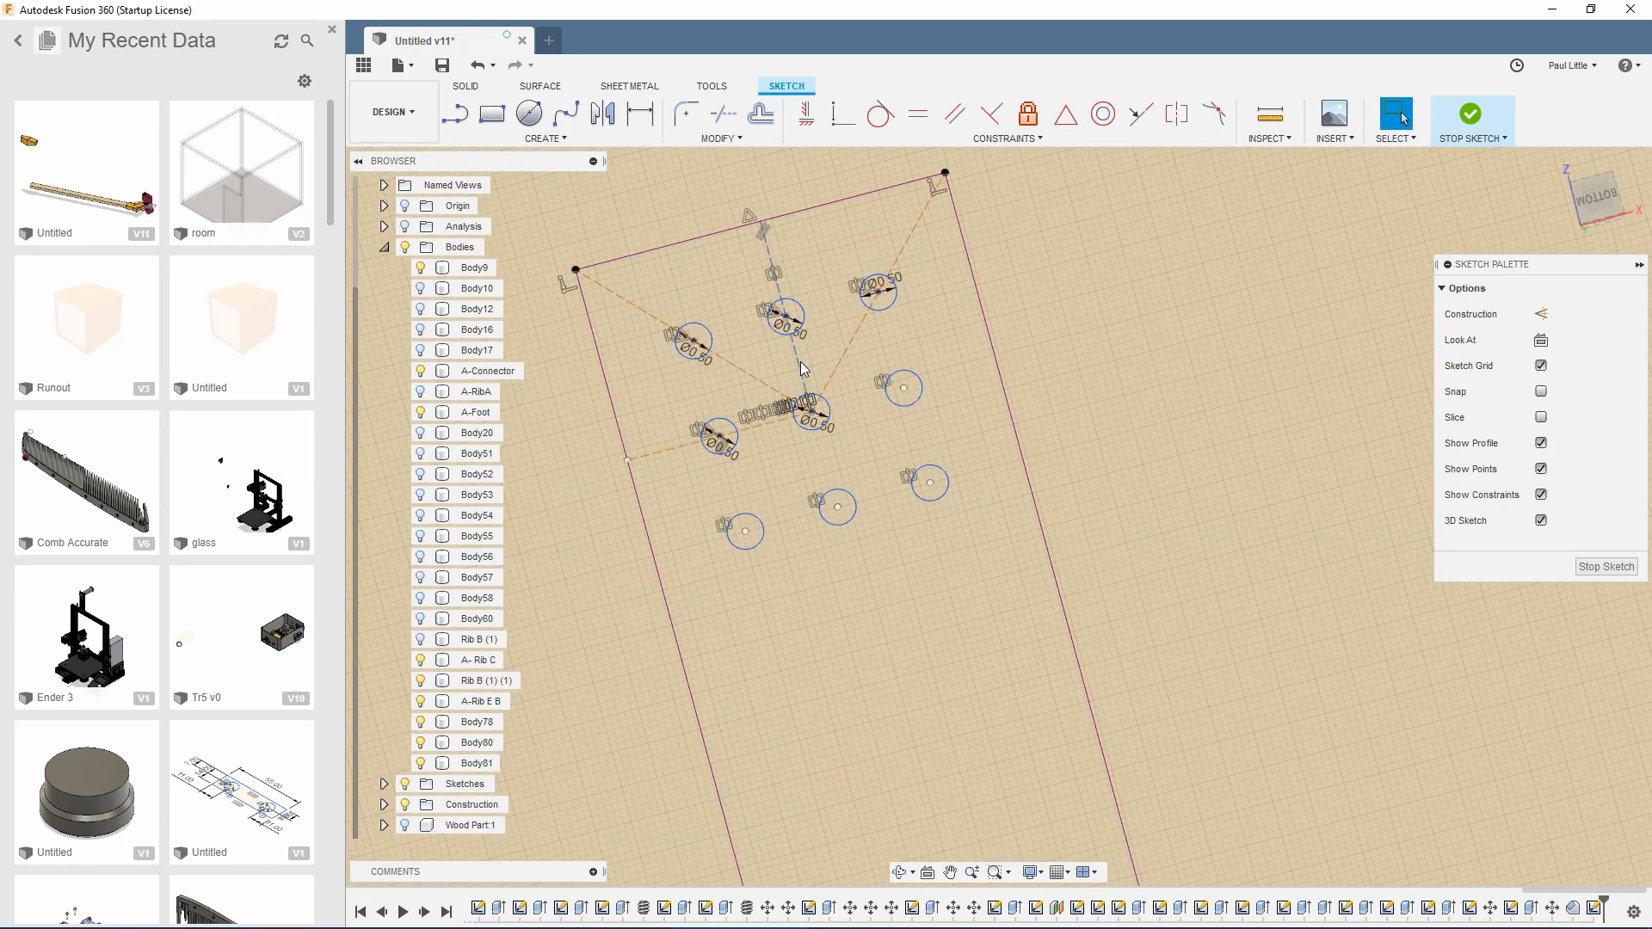
click(800, 361)
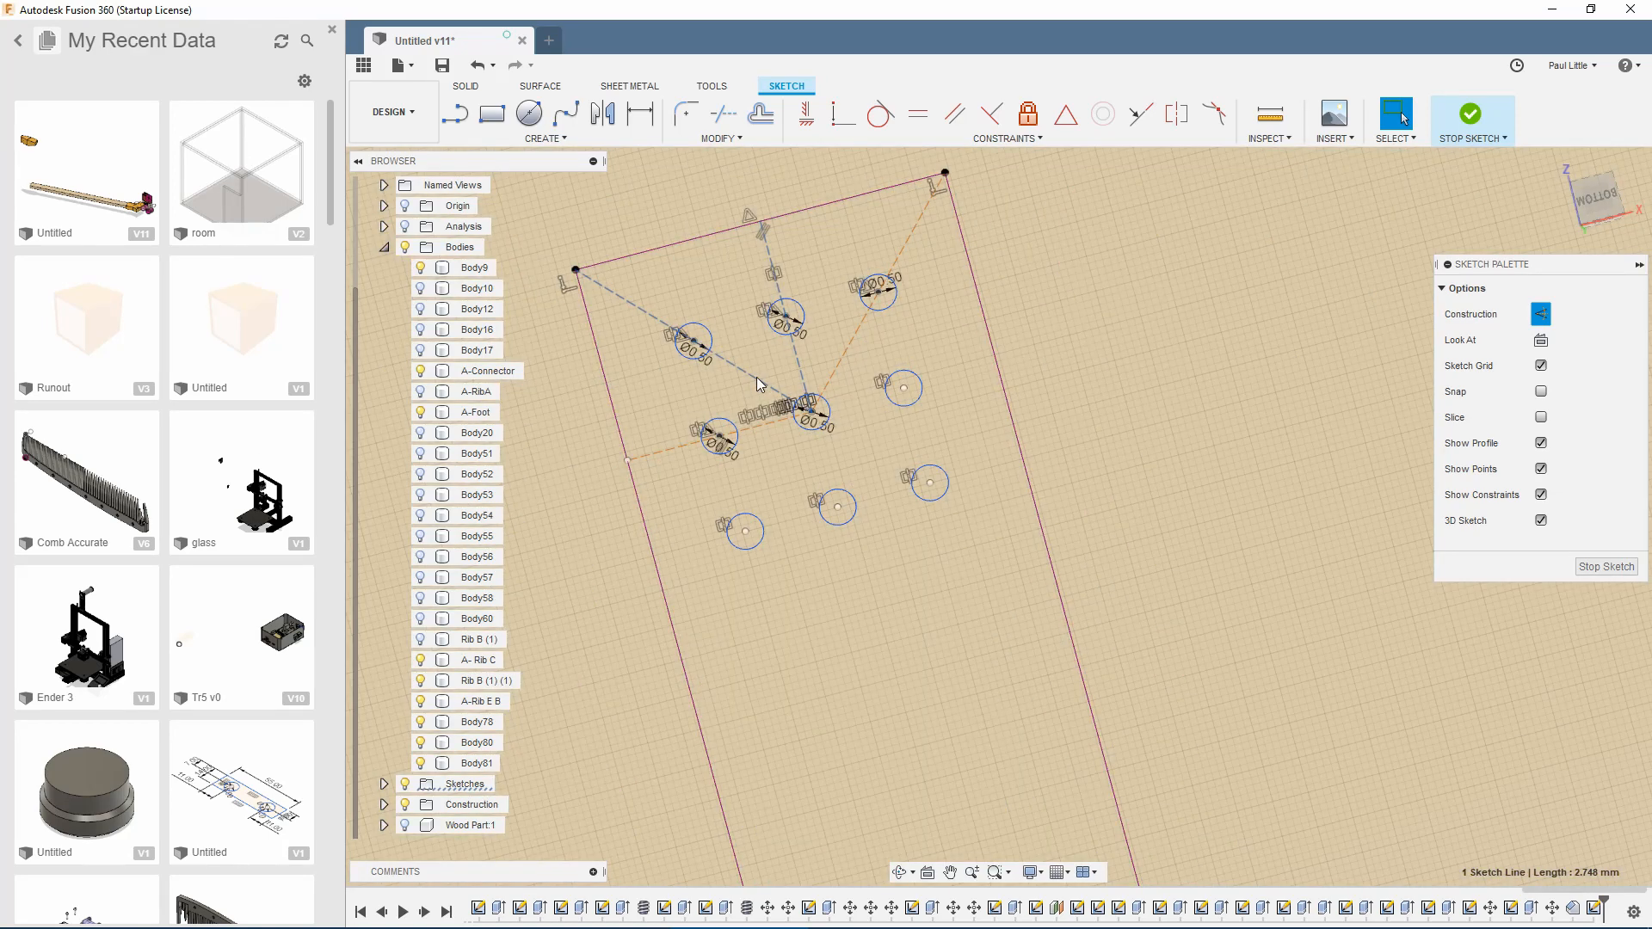
click(756, 377)
click(649, 452)
Step: Delete the middle and lower nine-circle groups from the strip, keeping only the upper group
scroll(751, 478, down, 5)
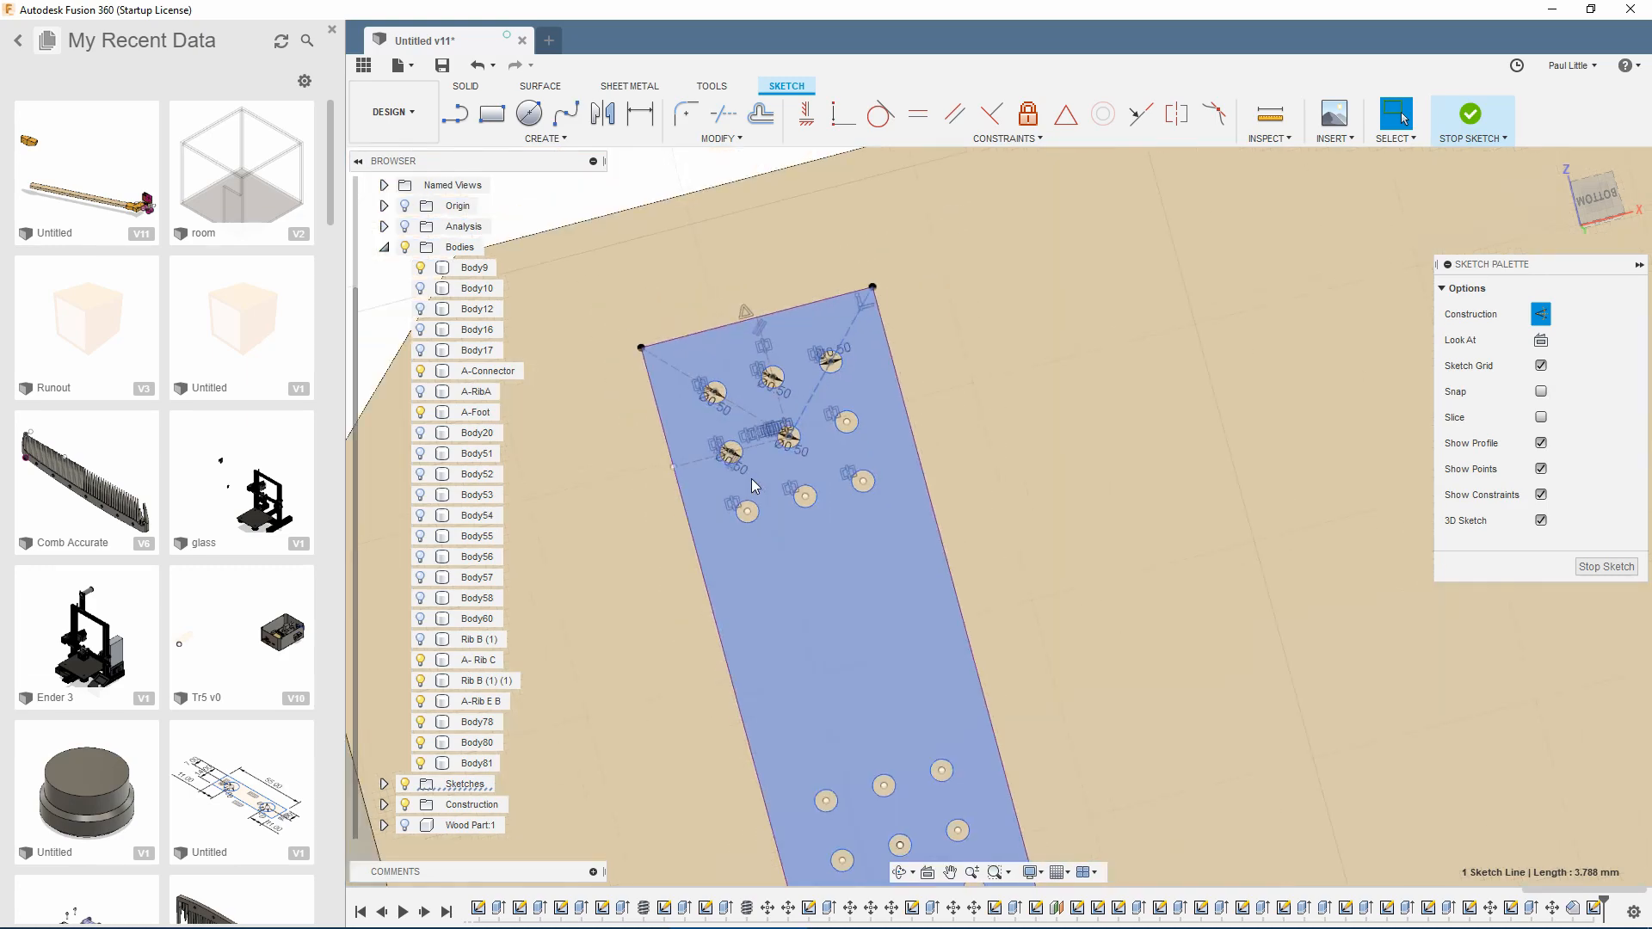
middle_drag(795, 501, 742, 216)
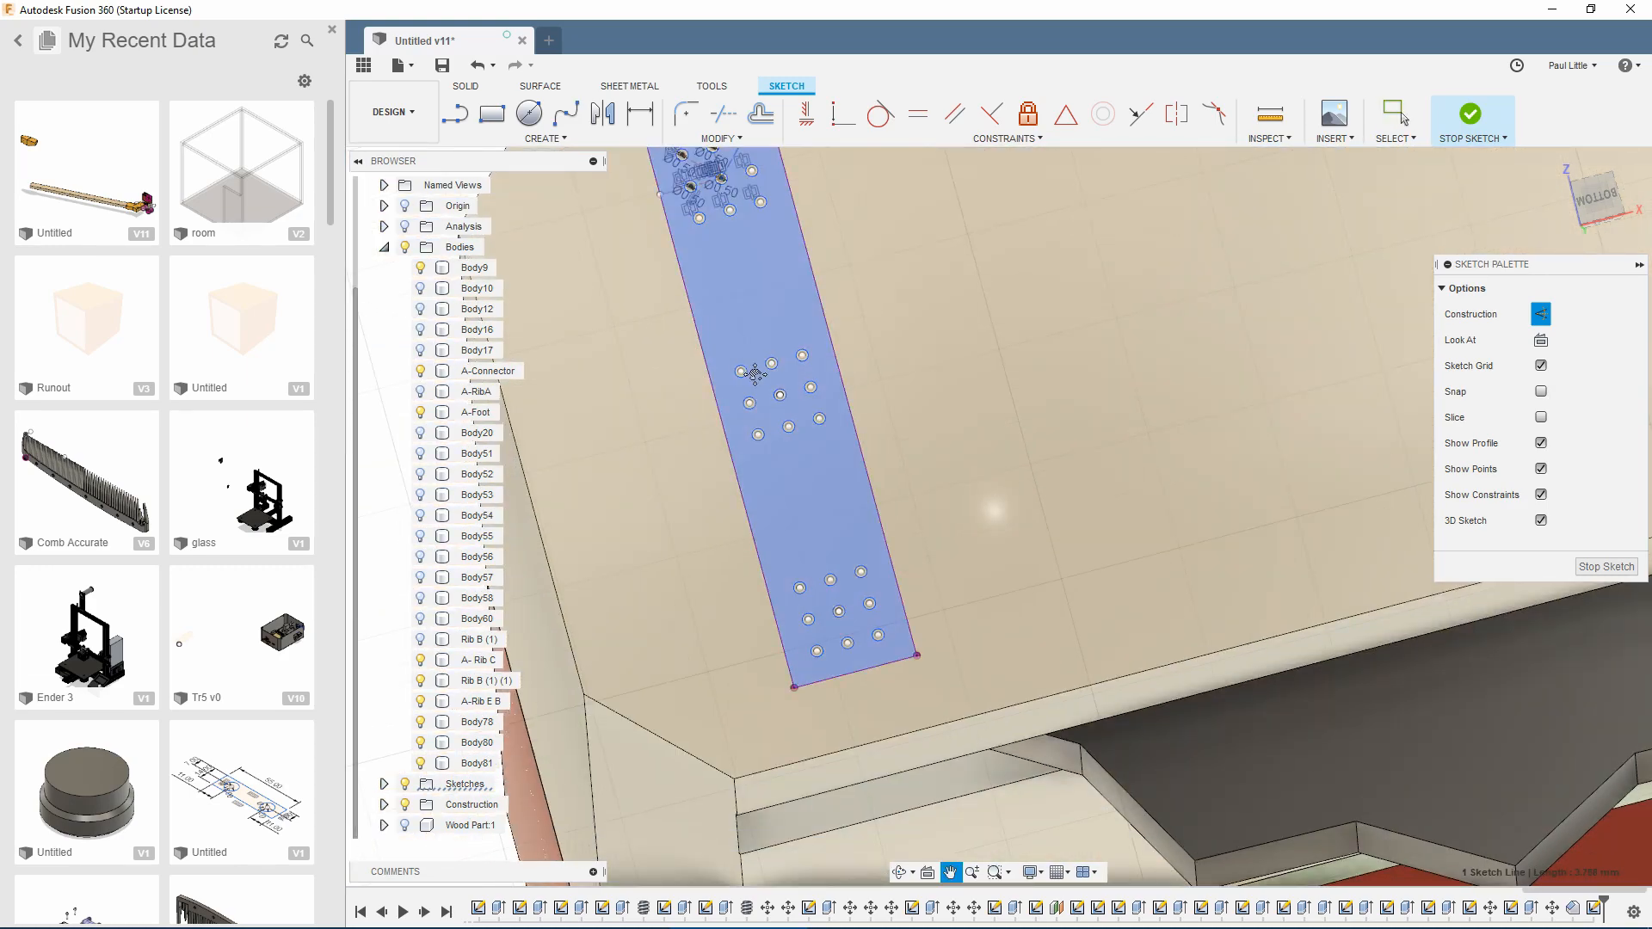
middle_drag(761, 371, 809, 422)
mouse_move(746, 364)
mouse_down()
mouse_move(905, 542)
mouse_move(937, 735)
mouse_move(950, 725)
mouse_up()
key(Delete)
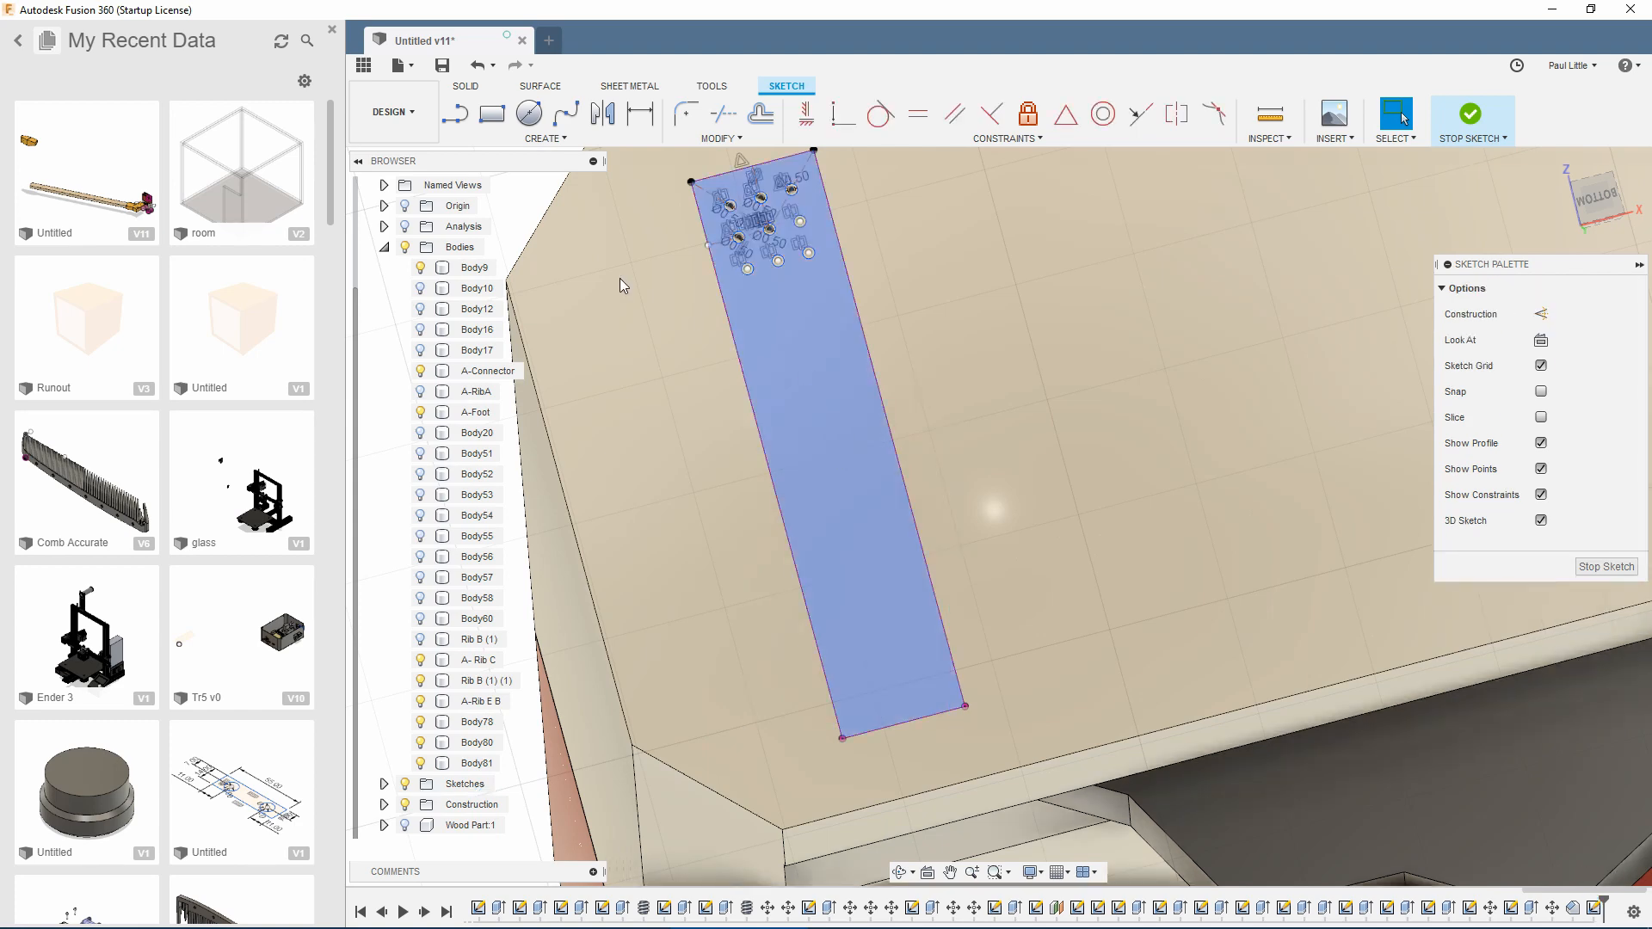
Step: Draw a construction line about 3.9 mm long from the midpoint of the strip's left long edge, perpendicular to that edge
scroll(740, 346, up, 5)
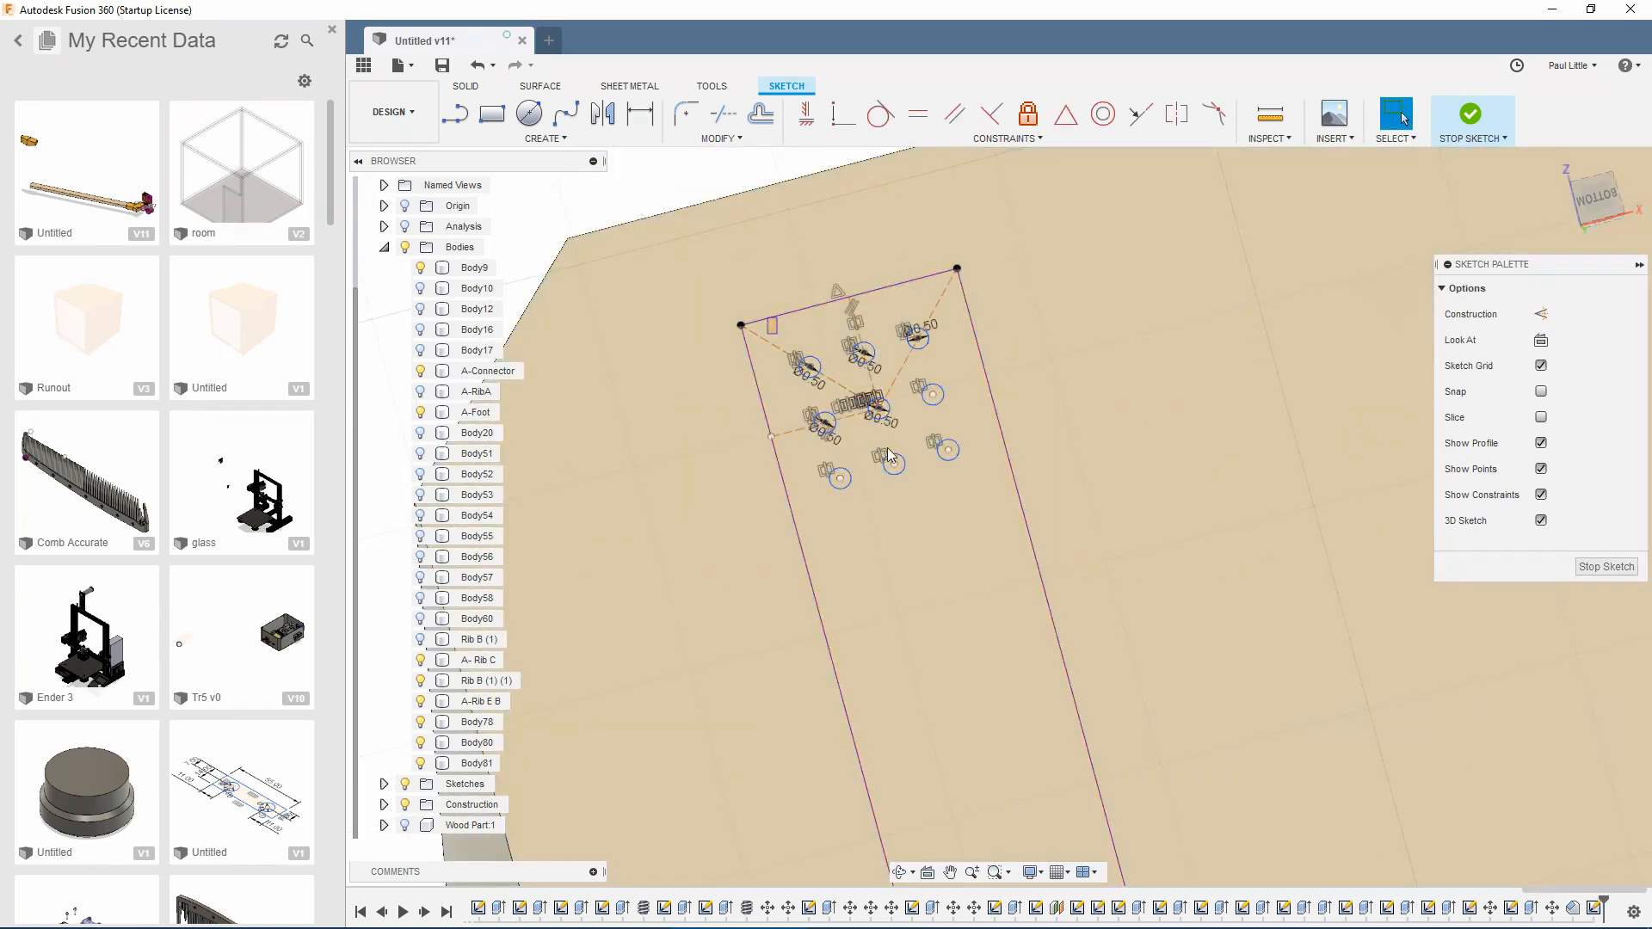
drag(766, 315, 1000, 532)
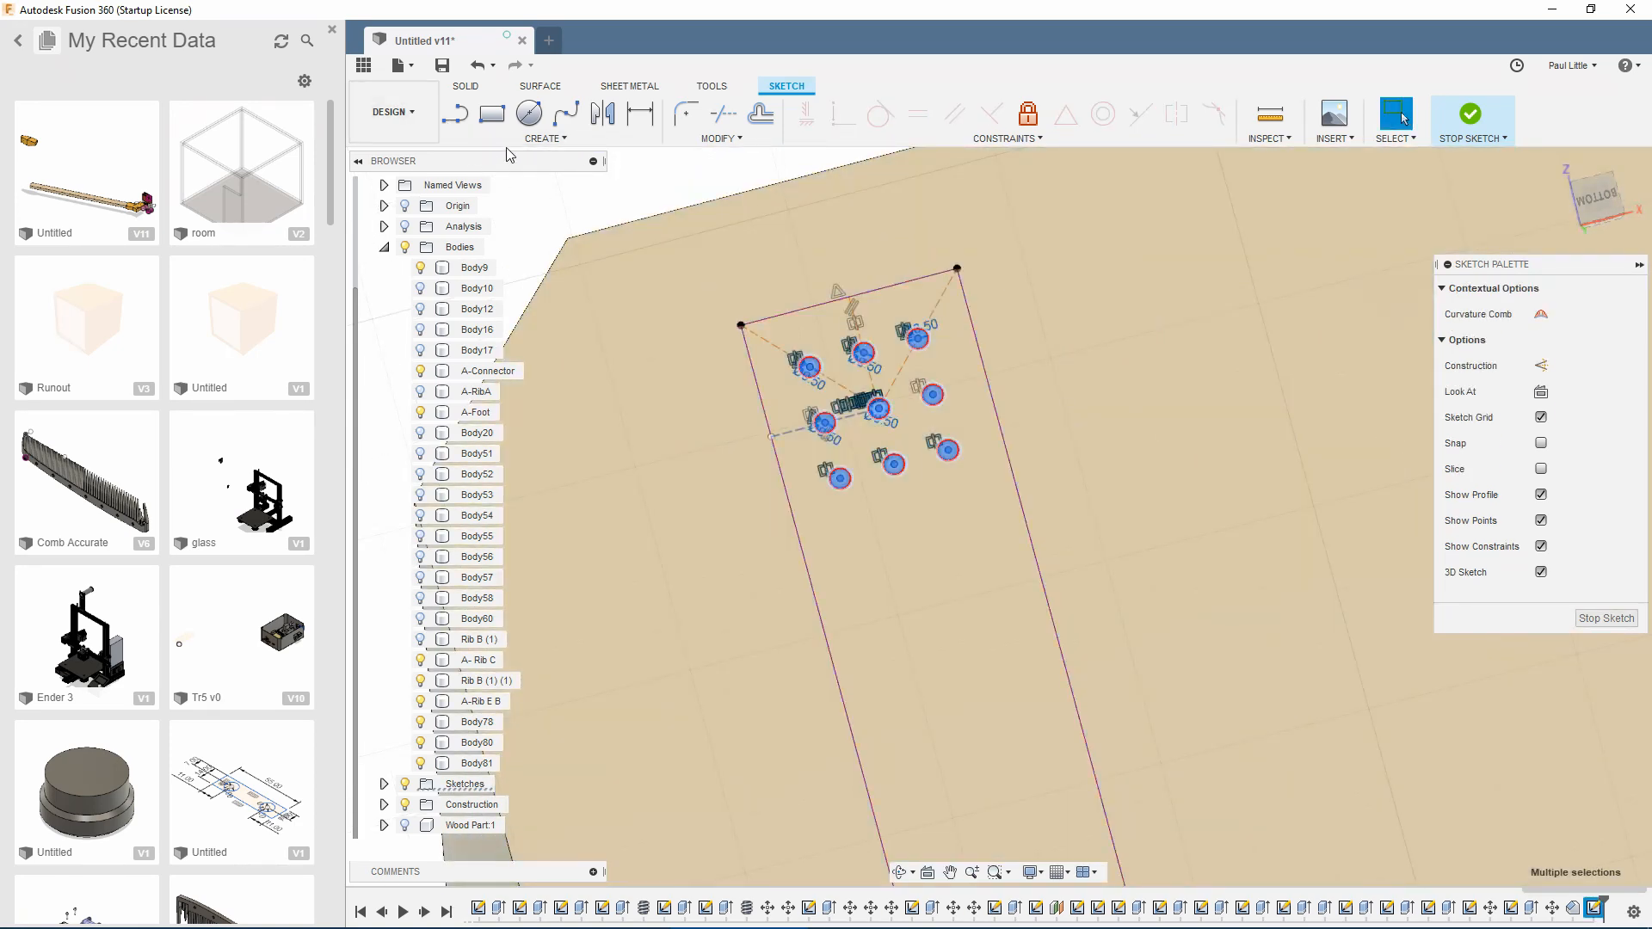
click(542, 138)
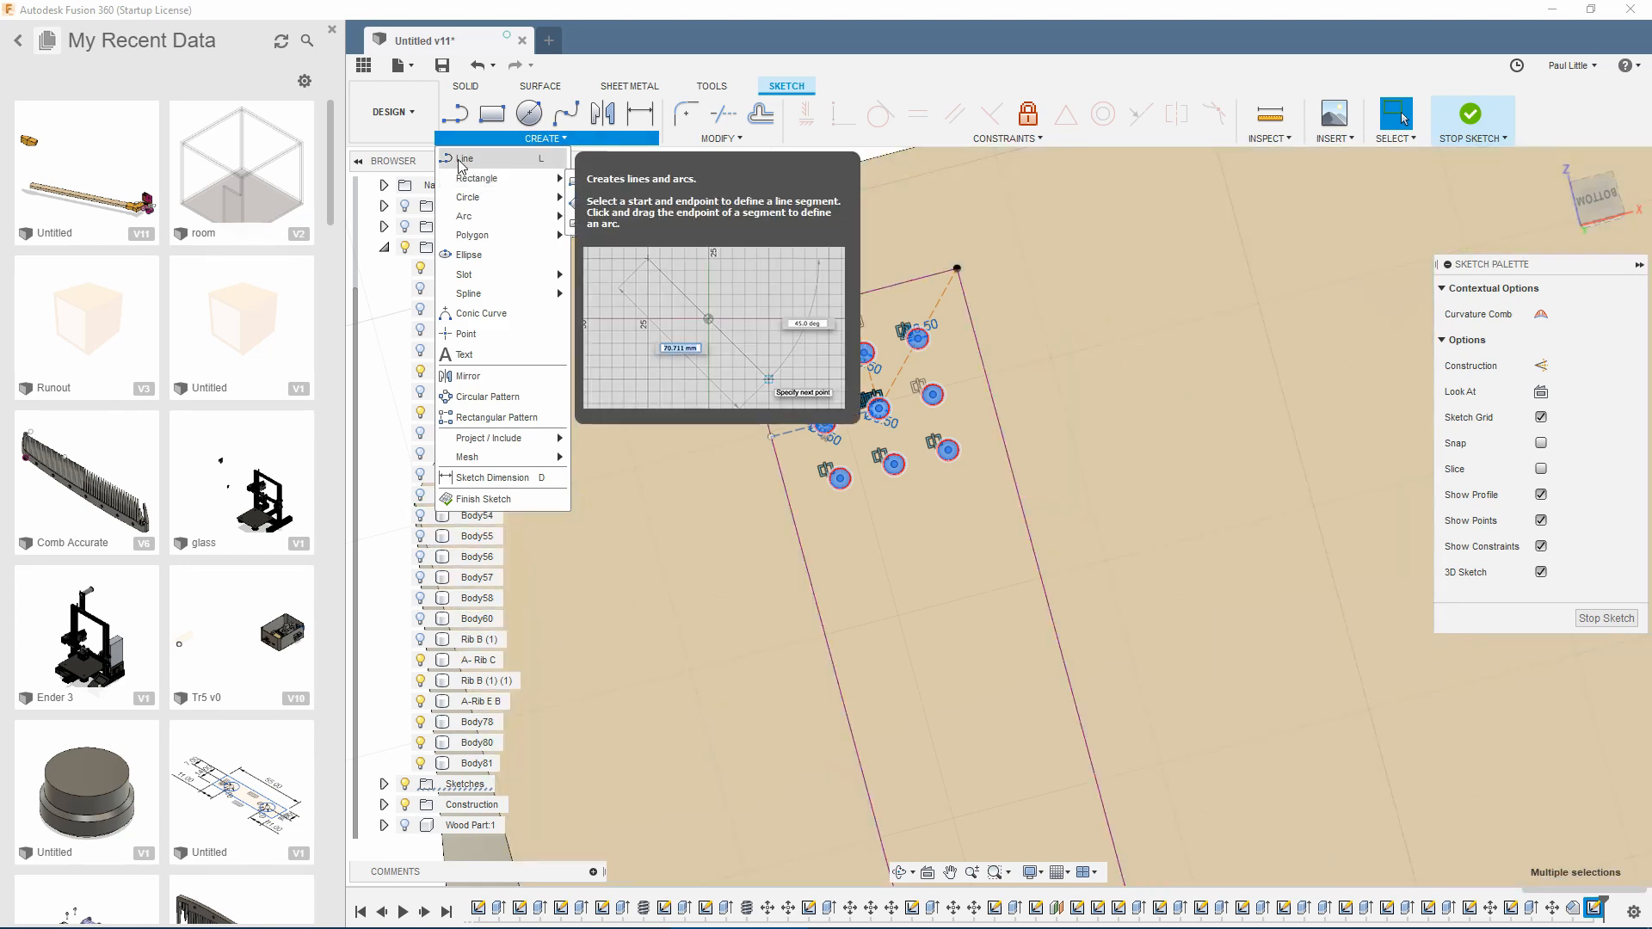
click(462, 163)
scroll(829, 553, down, 3)
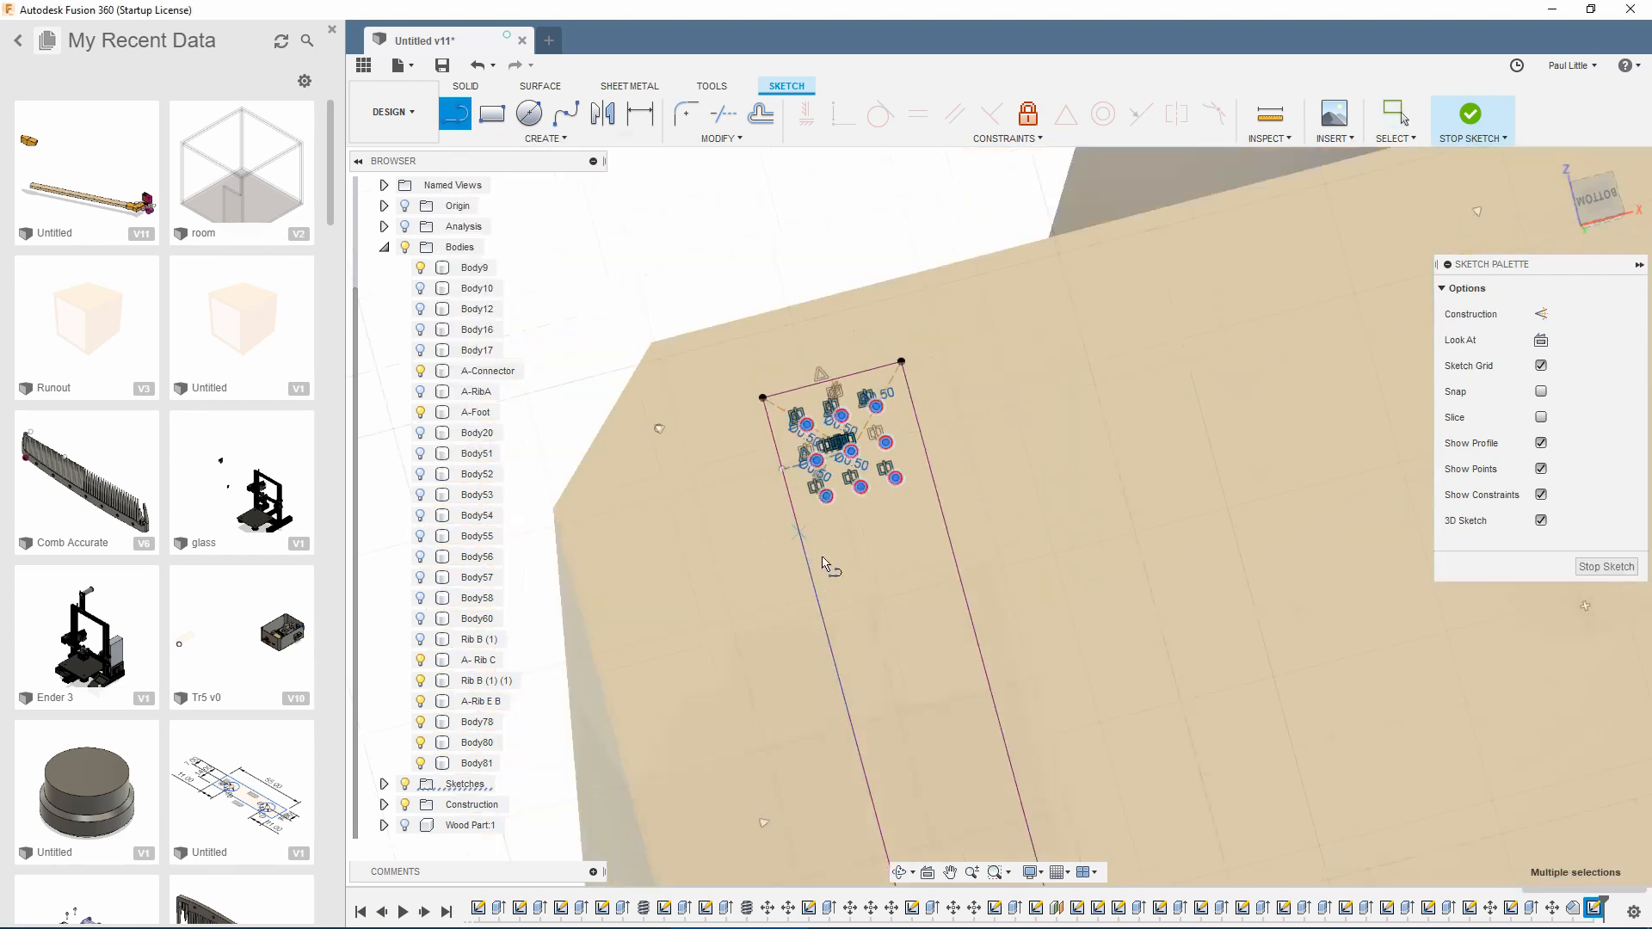
scroll(767, 336, up, 5)
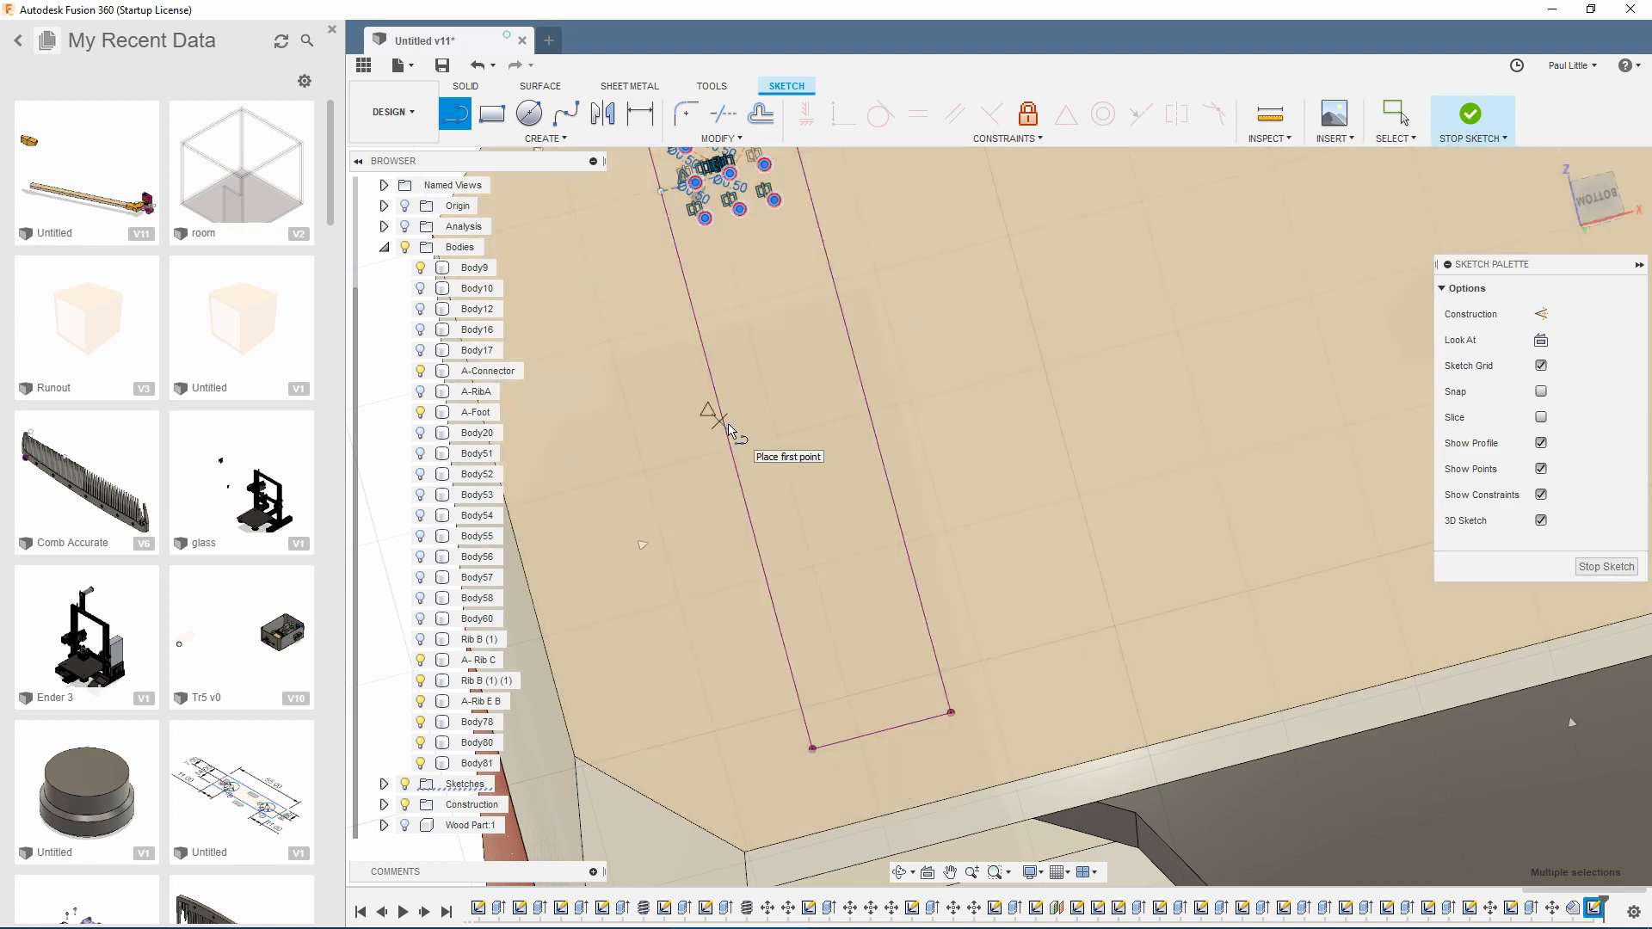
click(731, 438)
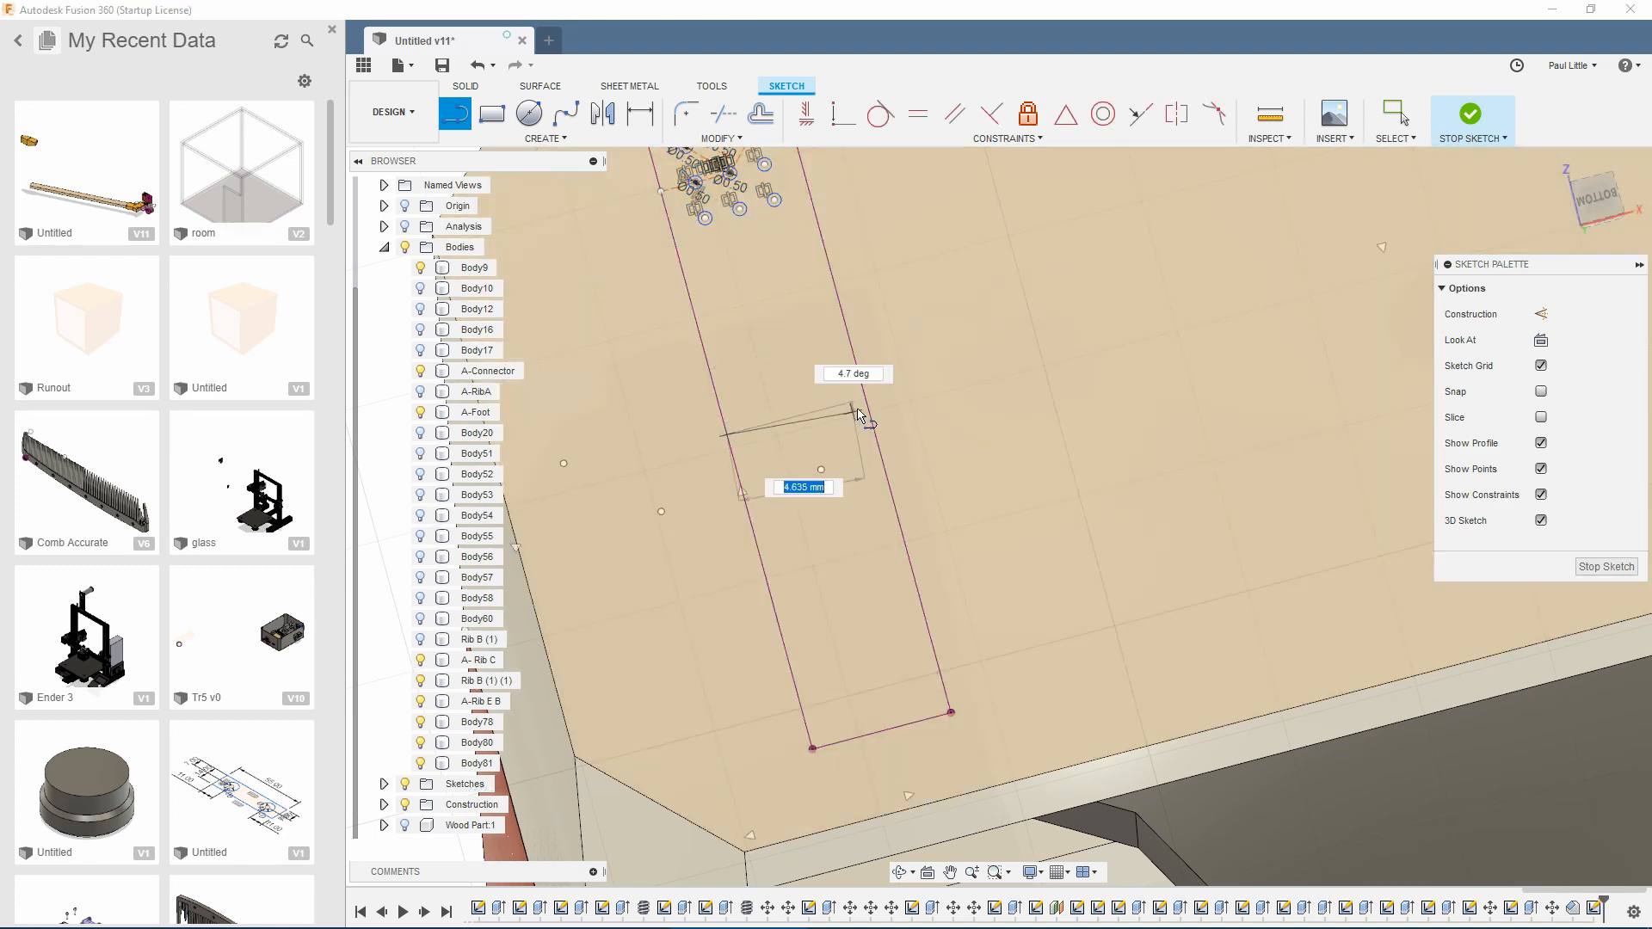
scroll(747, 401, up, 3)
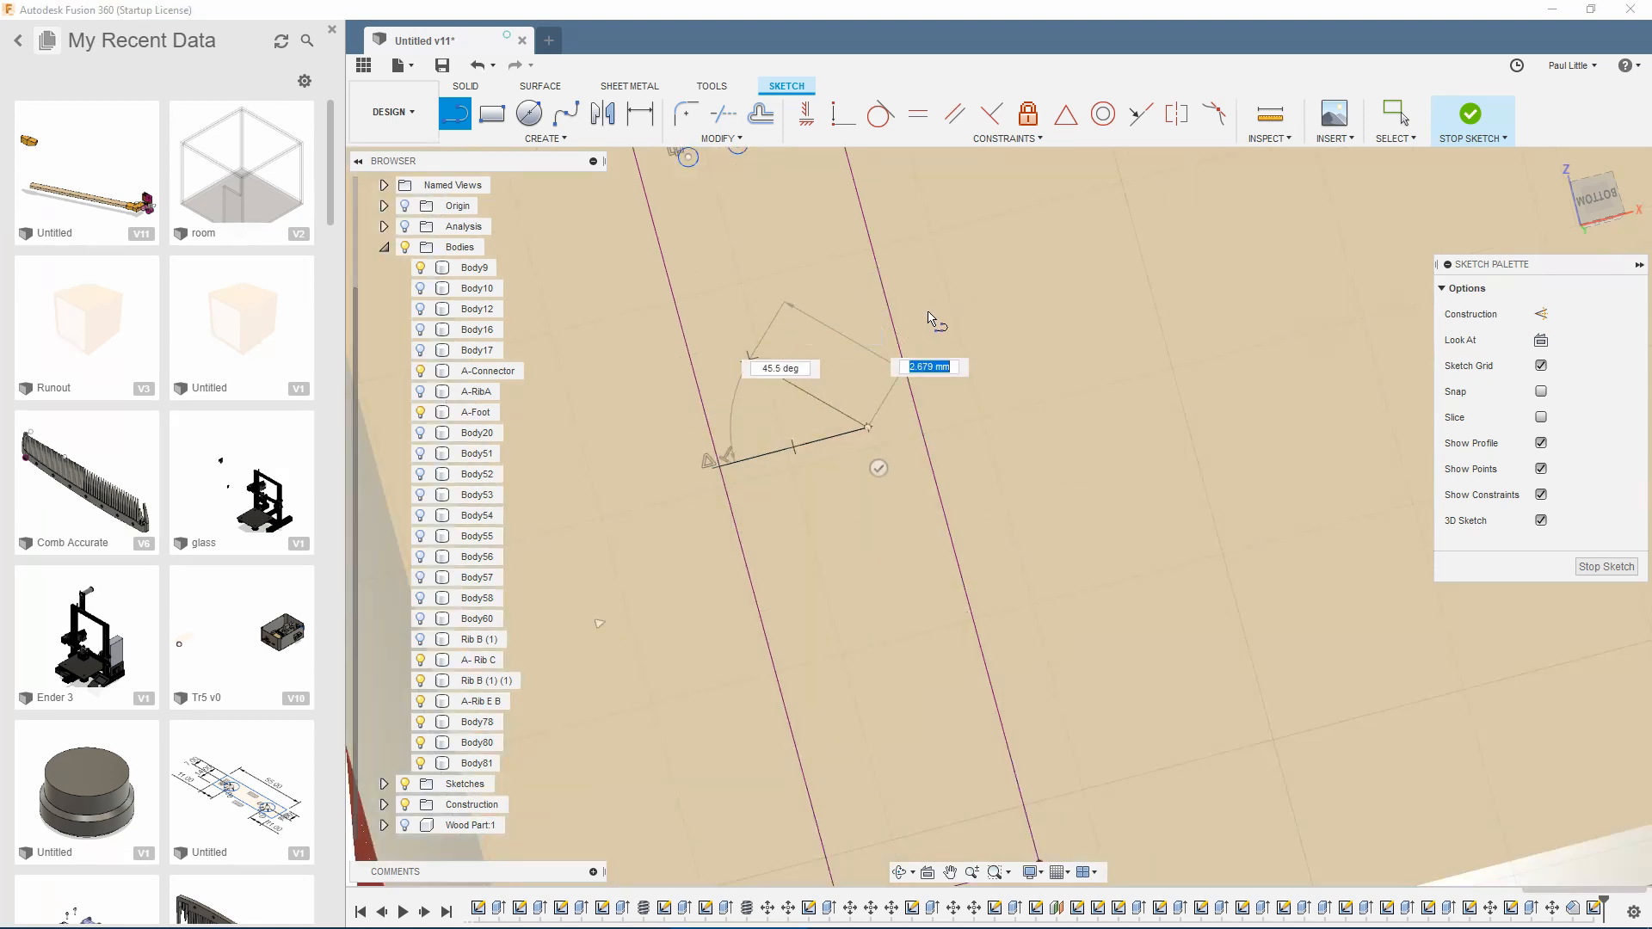
click(867, 428)
key(Escape)
click(809, 441)
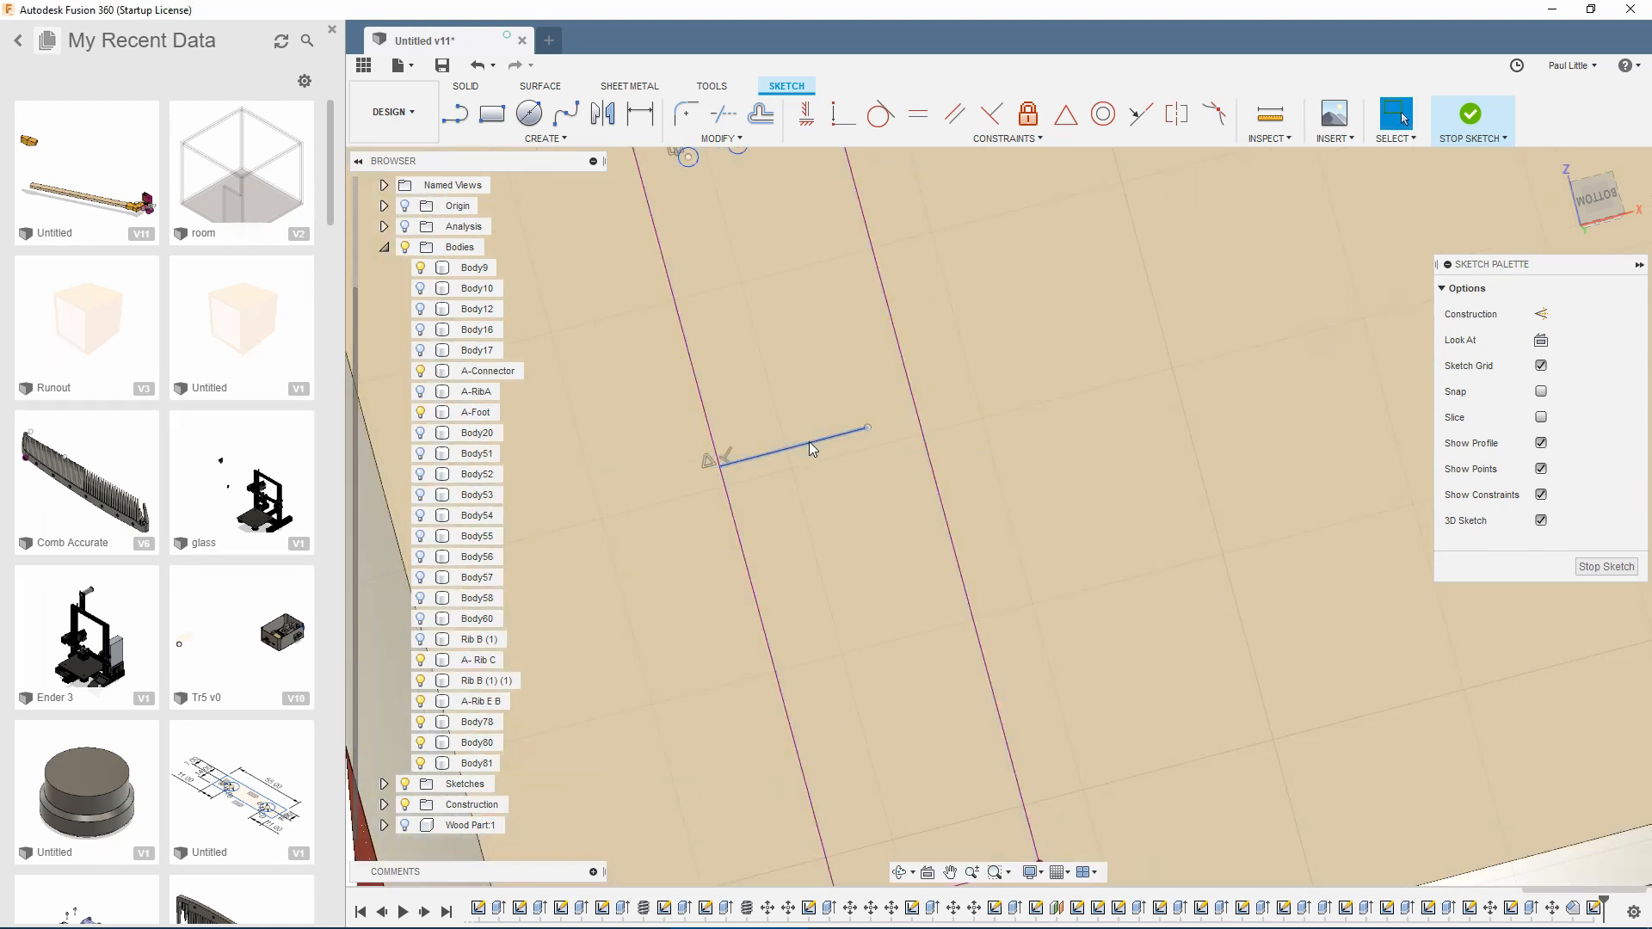
key(x)
Step: Mirror the upper nine-circle group about the strip's midpoint construction line to the strip's other end
scroll(708, 439, down, 5)
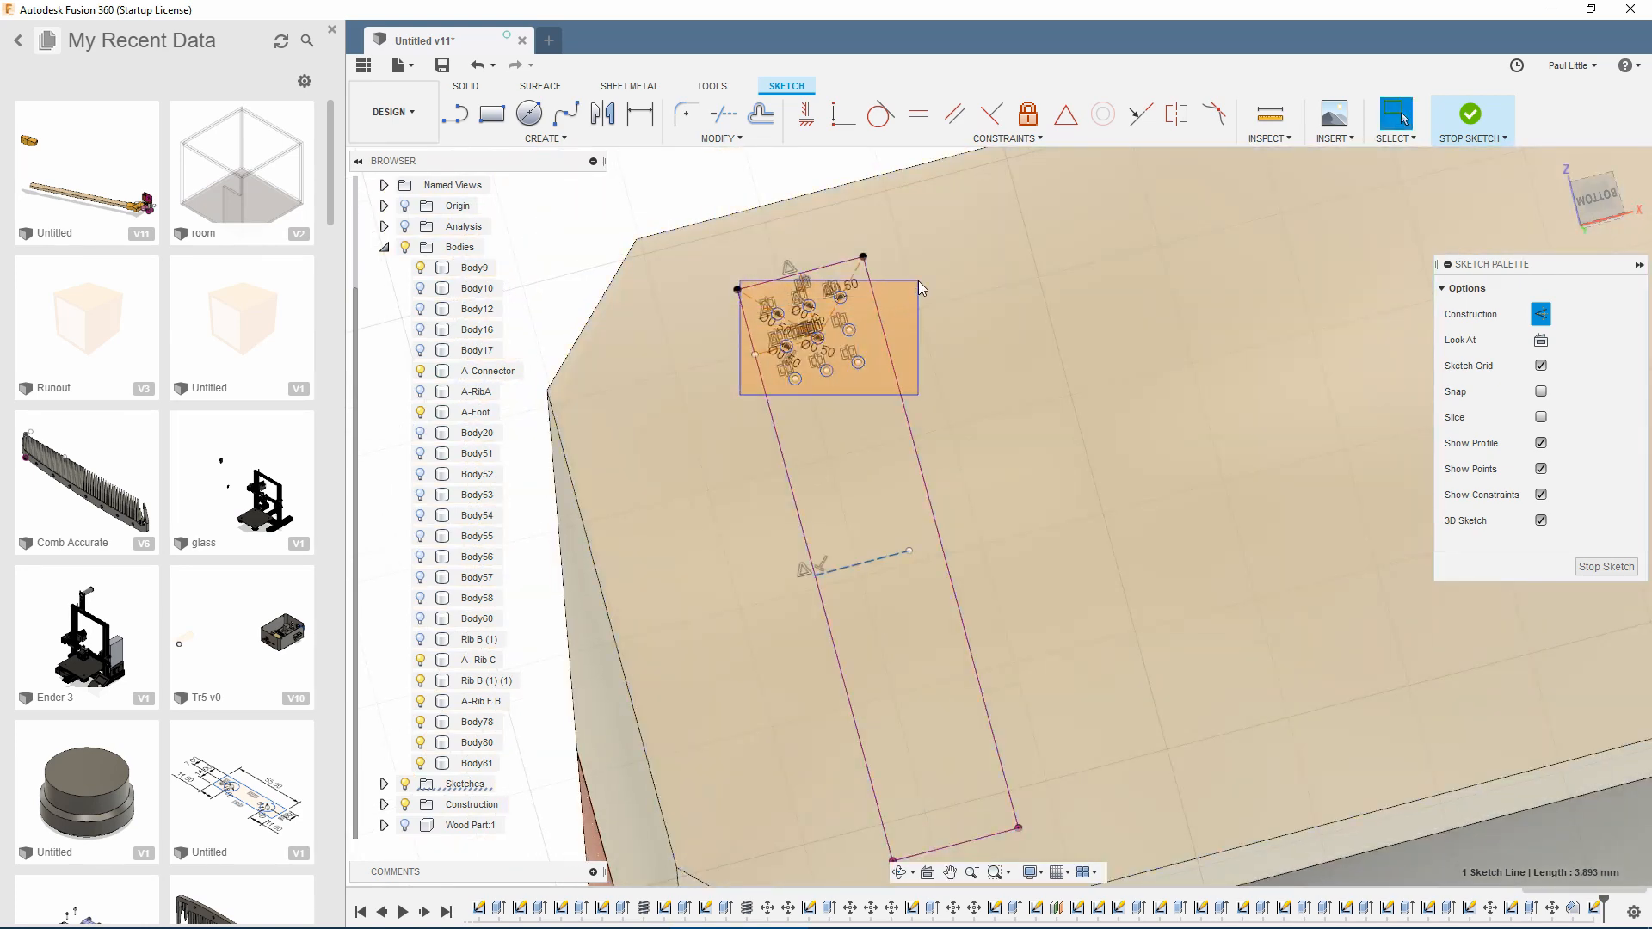
drag(917, 281, 917, 281)
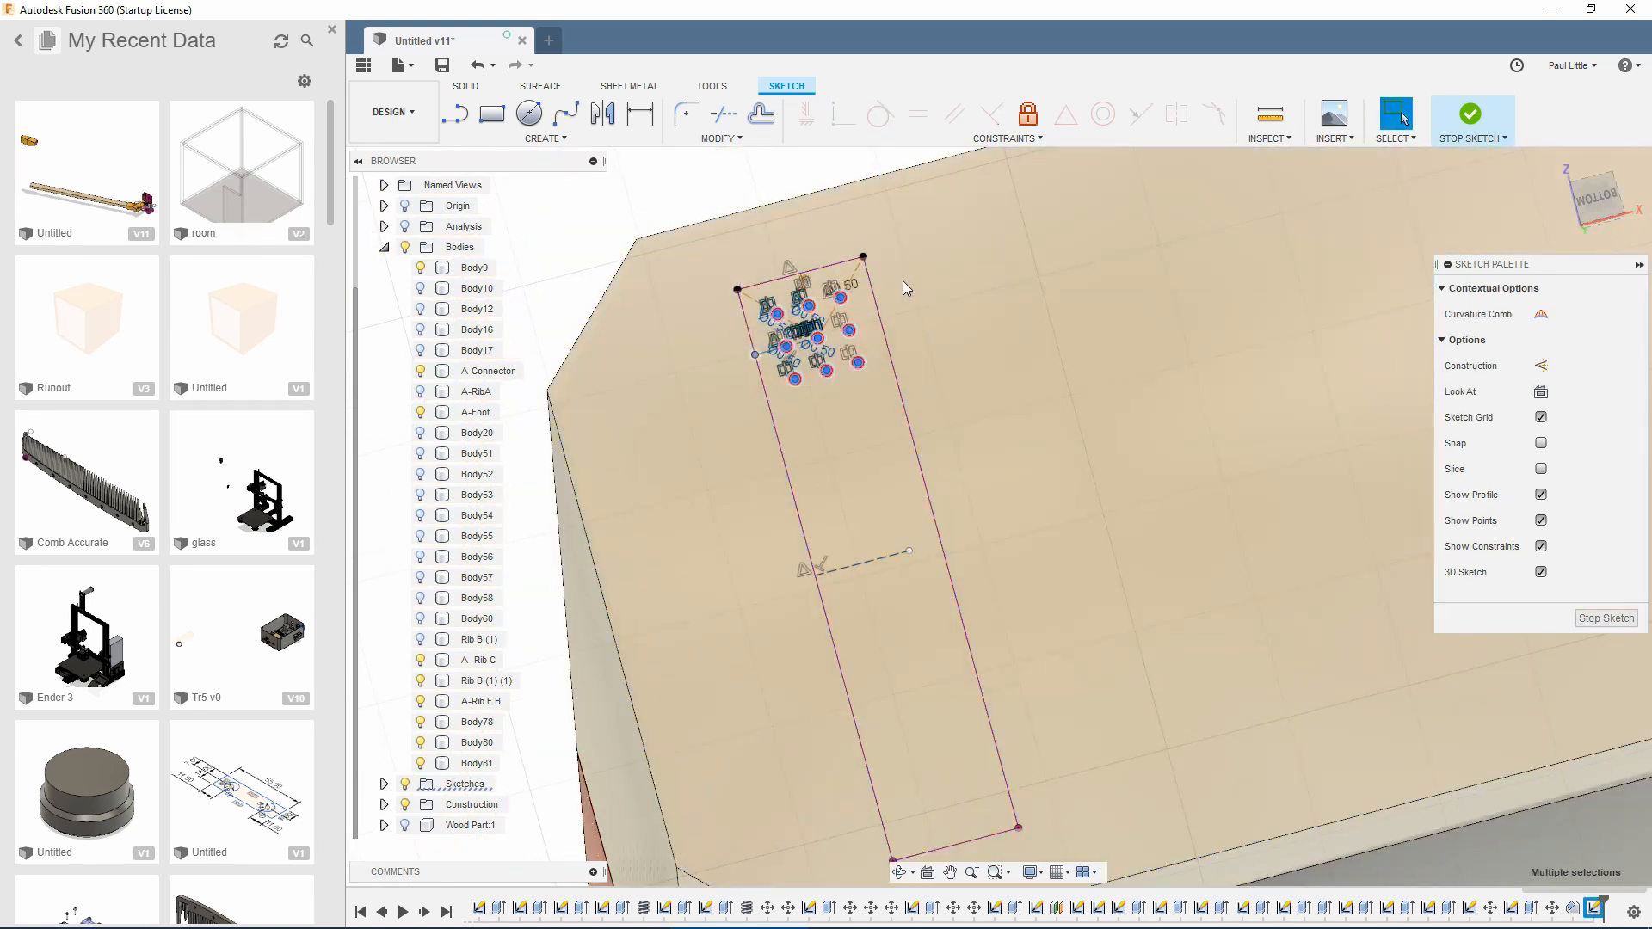
click(526, 143)
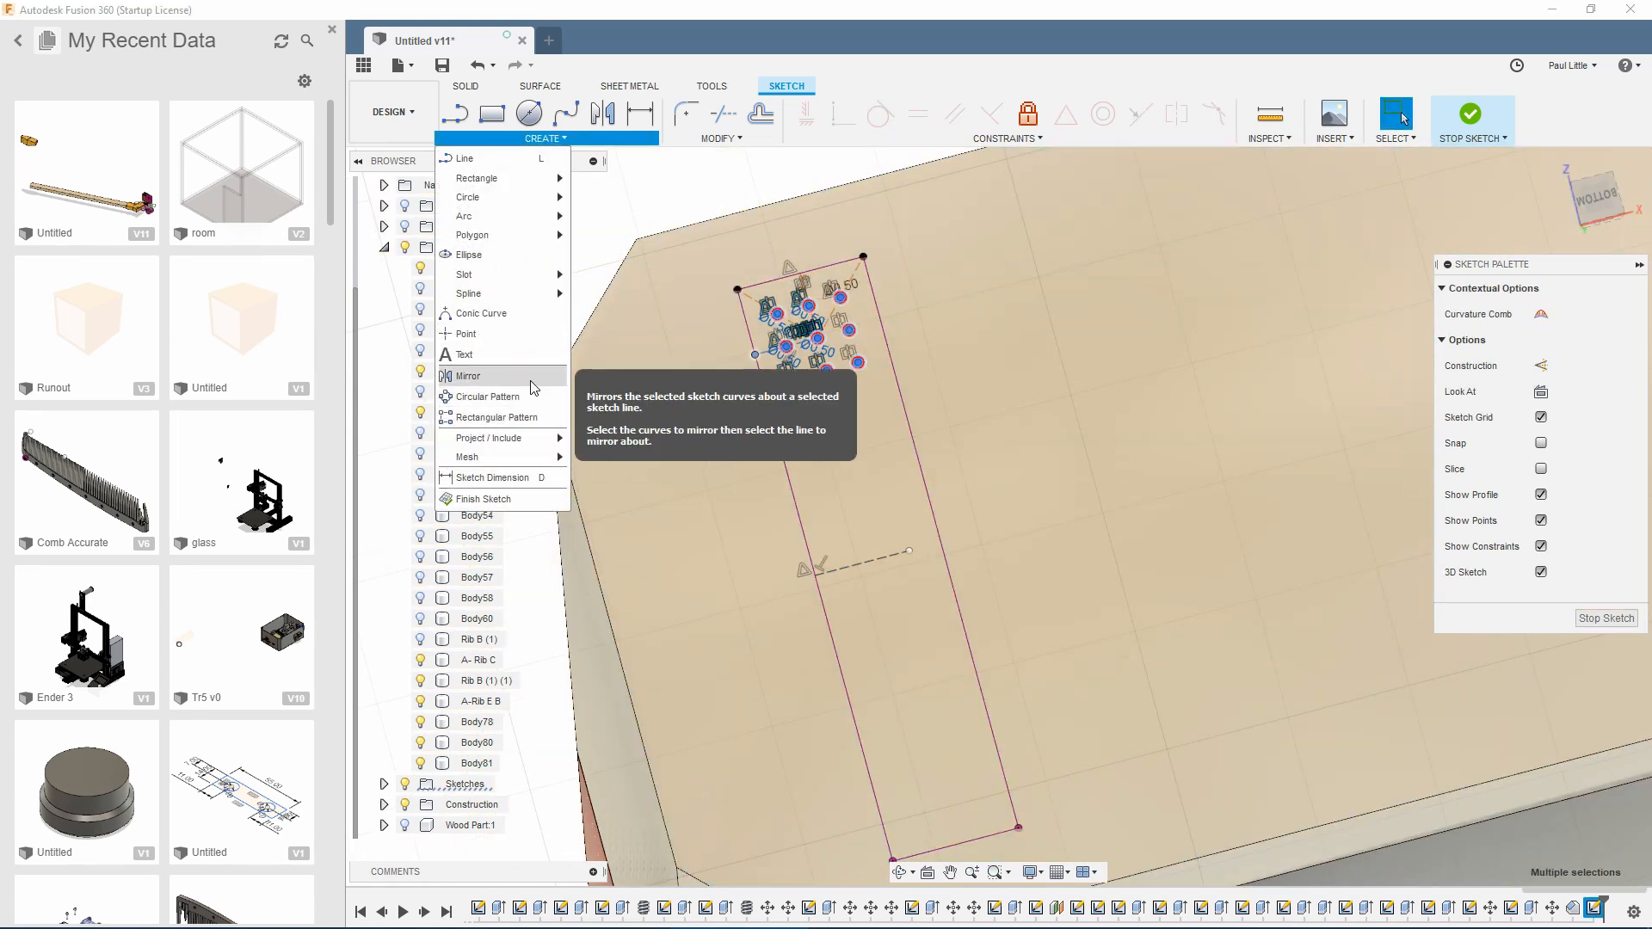
click(468, 376)
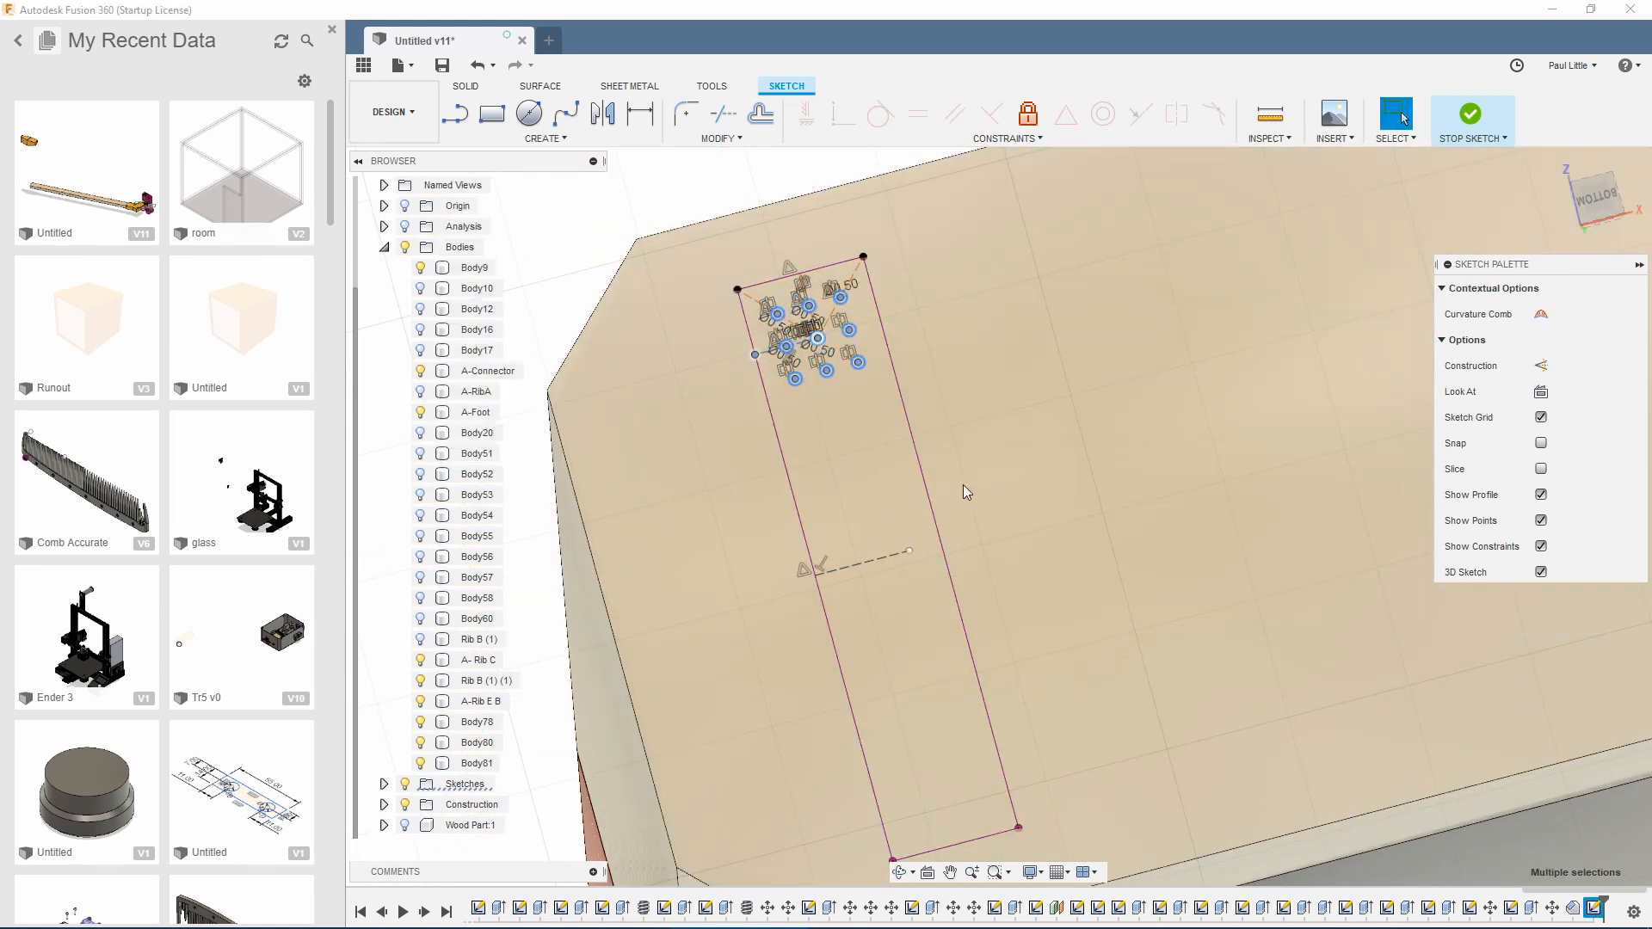
click(865, 567)
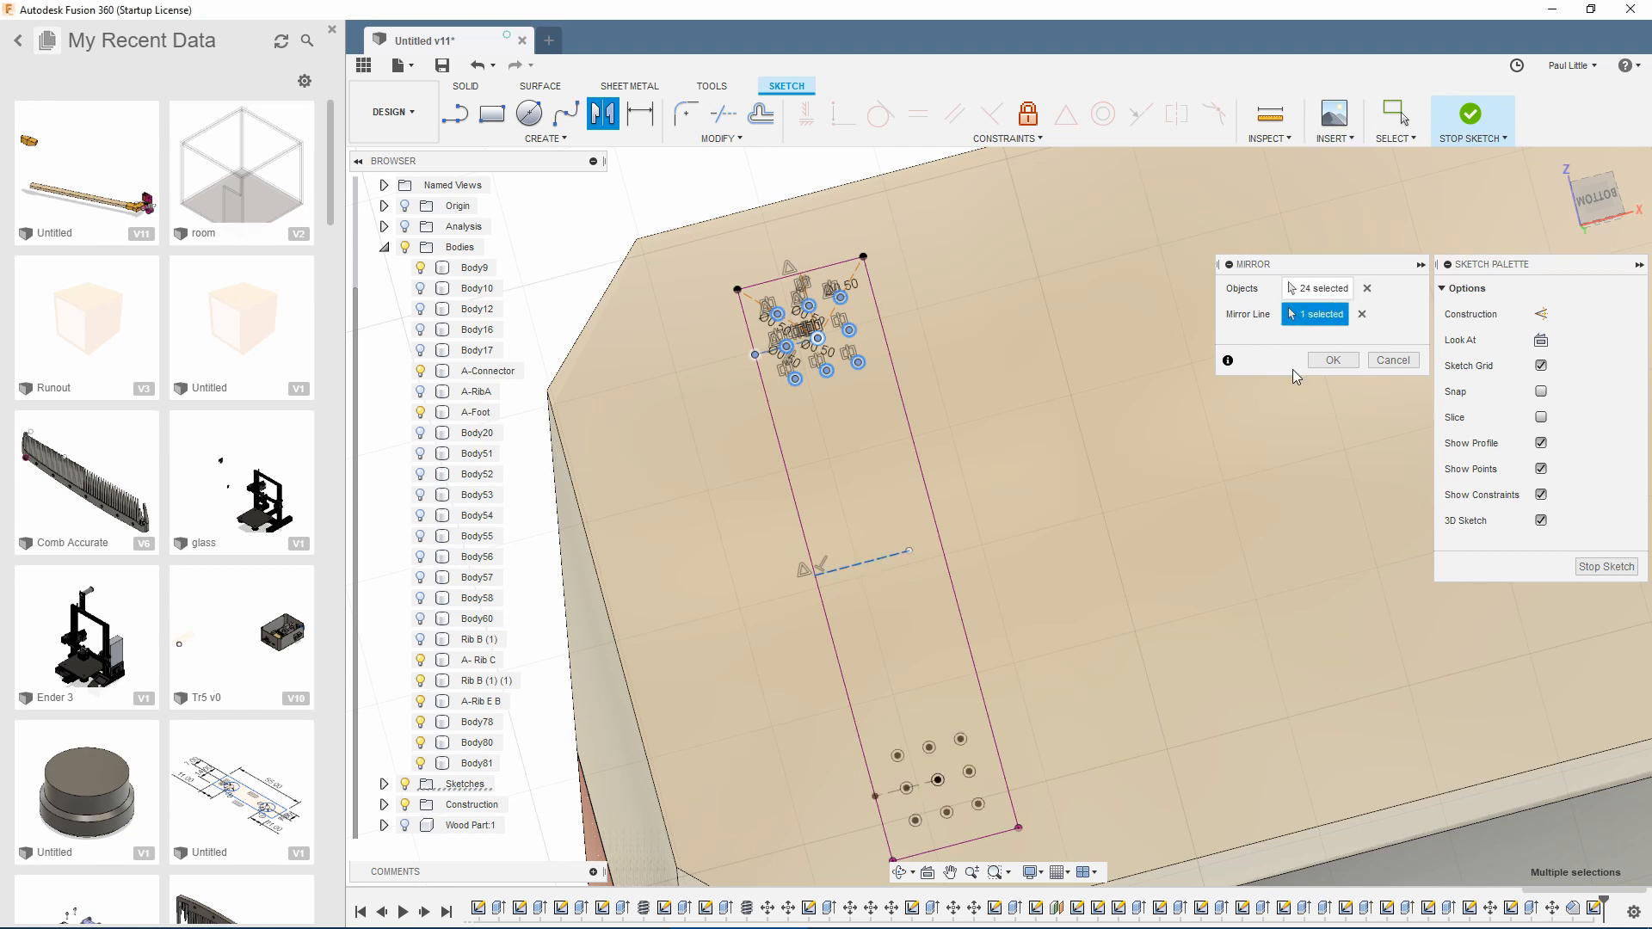
click(1324, 364)
Step: Move the lower nine-circle group about 9.36 mm along the strip, aligning its middle row with the midpoint construction line
middle_drag(895, 502, 913, 360)
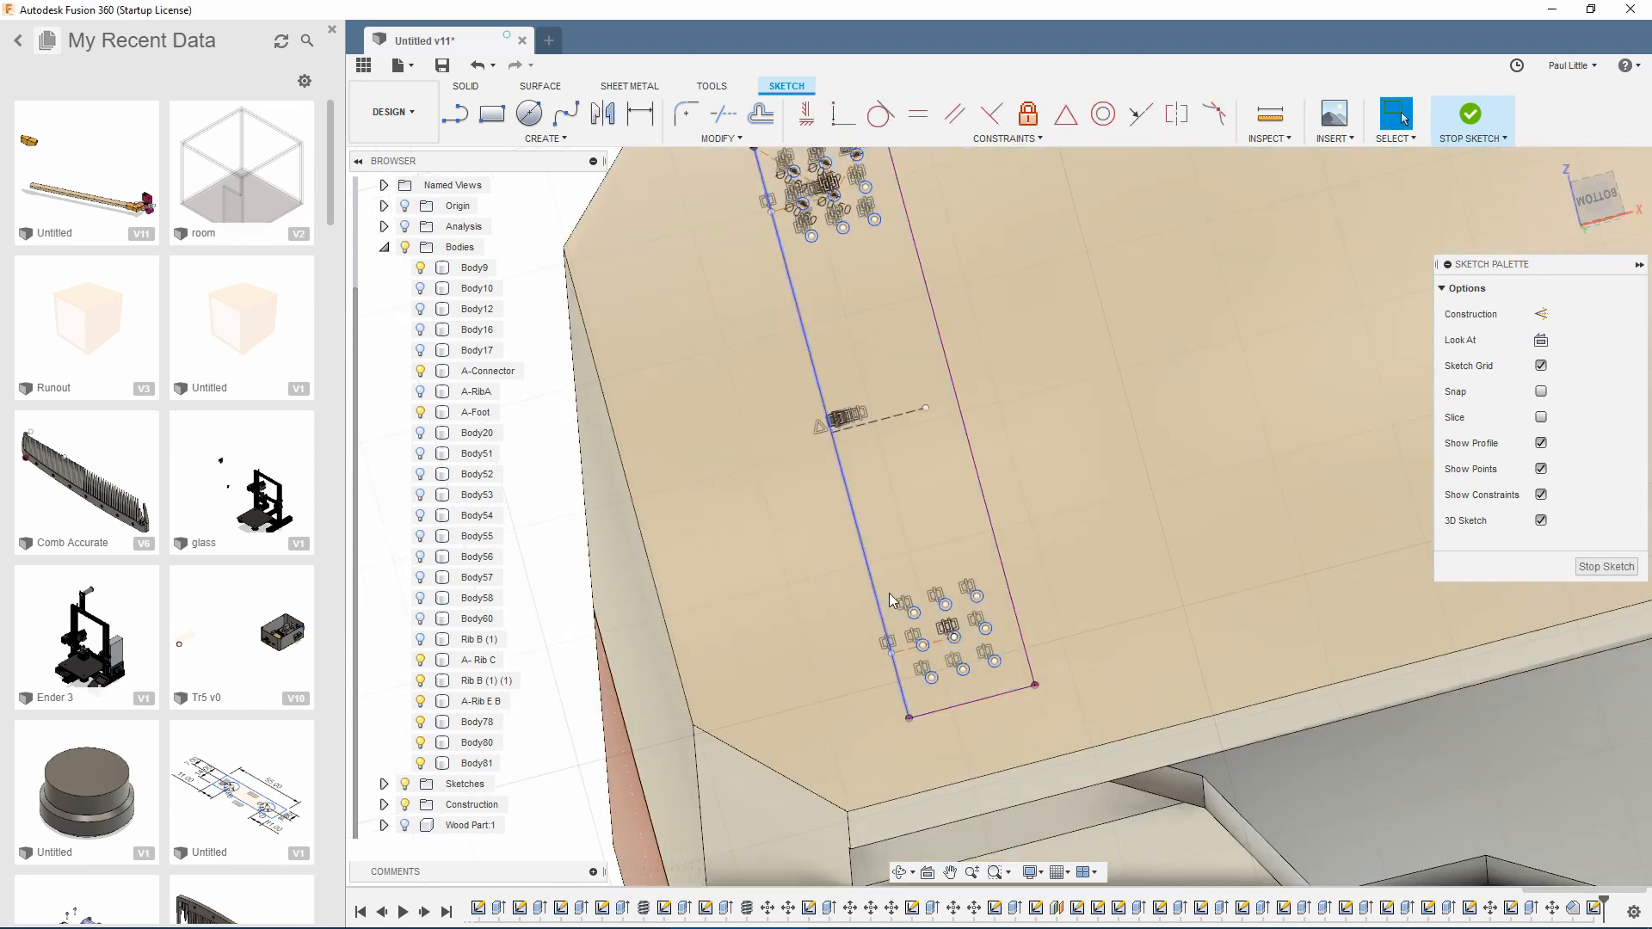
mouse_move(878, 572)
mouse_down()
mouse_move(1005, 714)
mouse_move(1028, 704)
mouse_up()
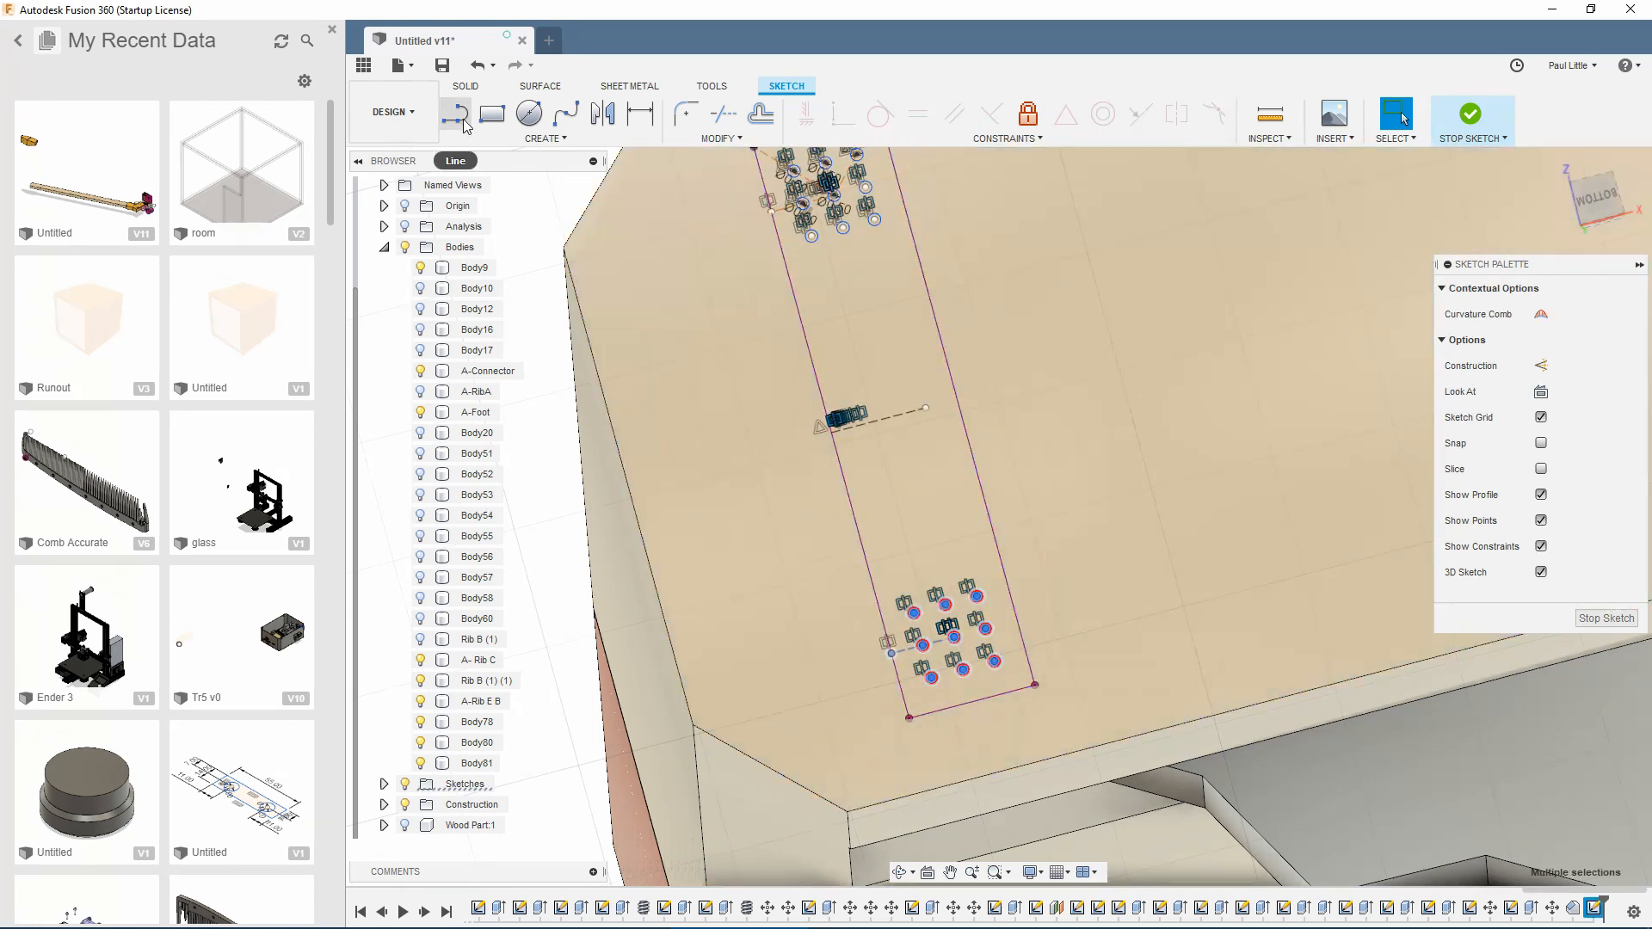
key(m)
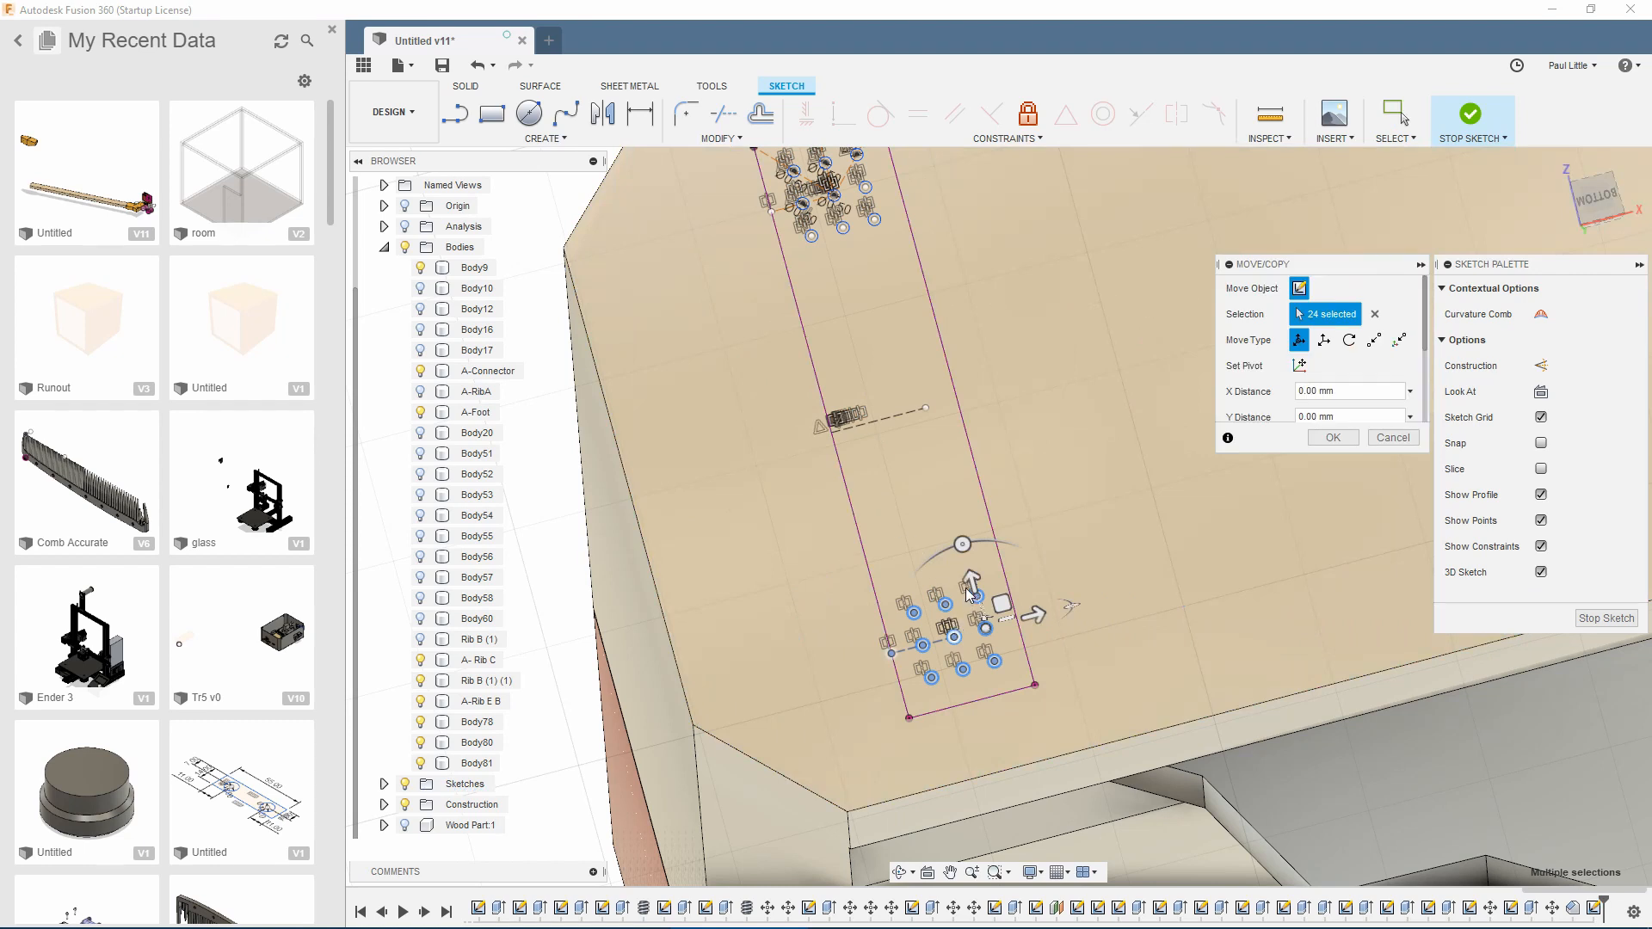
mouse_move(975, 578)
mouse_down()
mouse_move(932, 371)
mouse_move(932, 400)
mouse_move(902, 319)
mouse_up()
scroll(873, 400, up, 5)
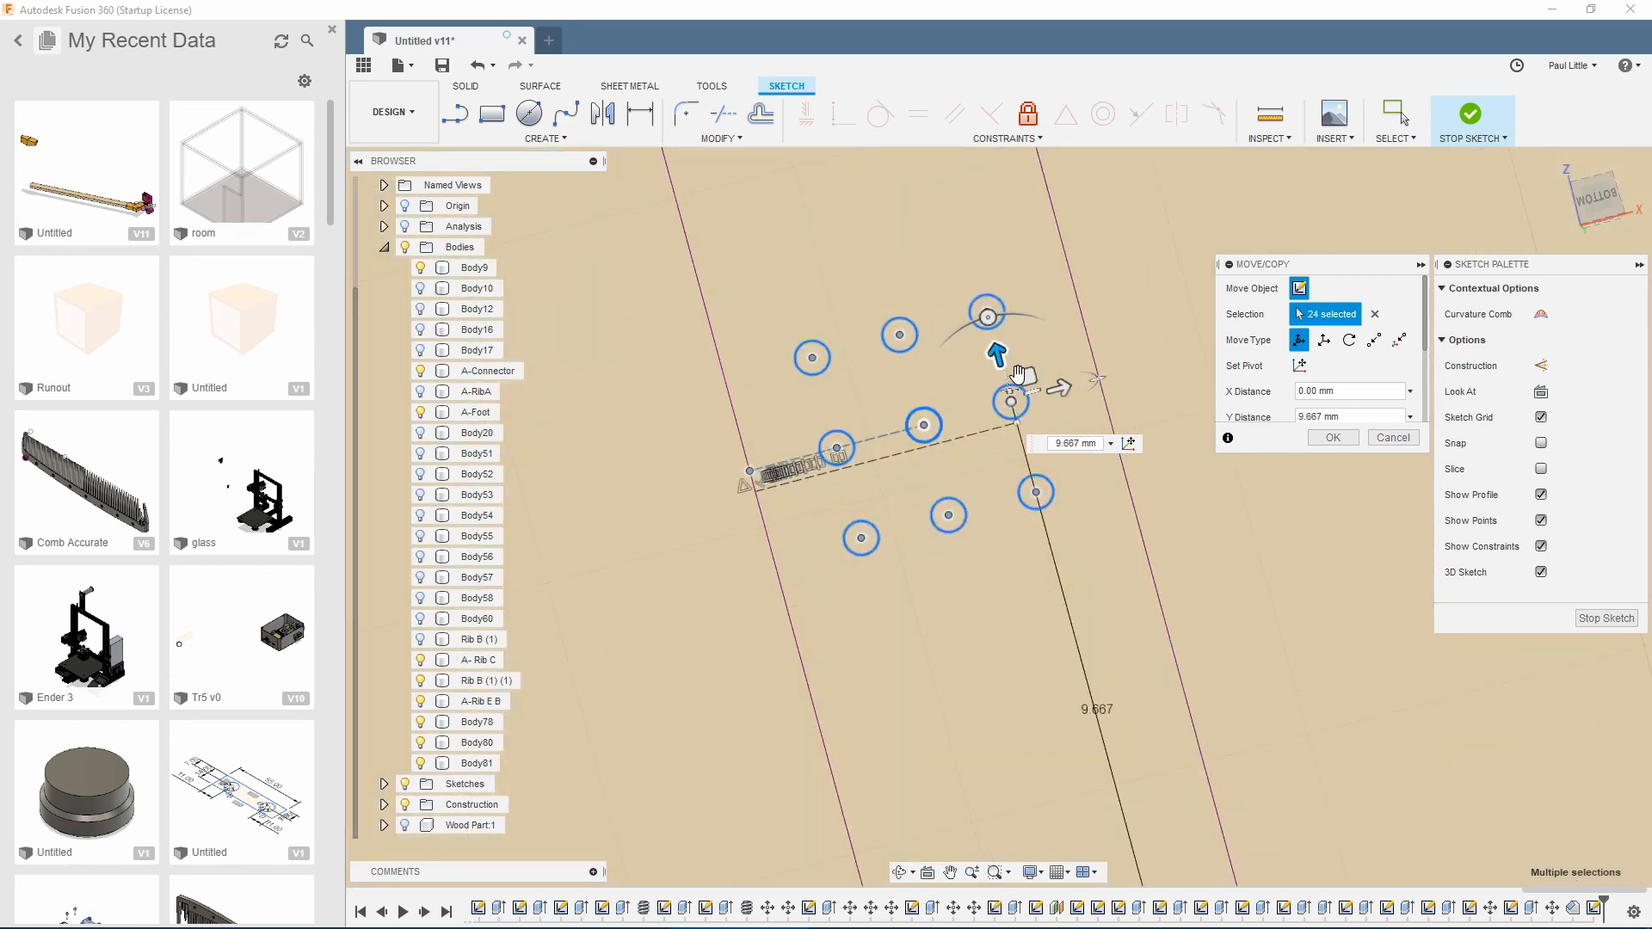
drag(996, 357, 1007, 377)
click(1335, 437)
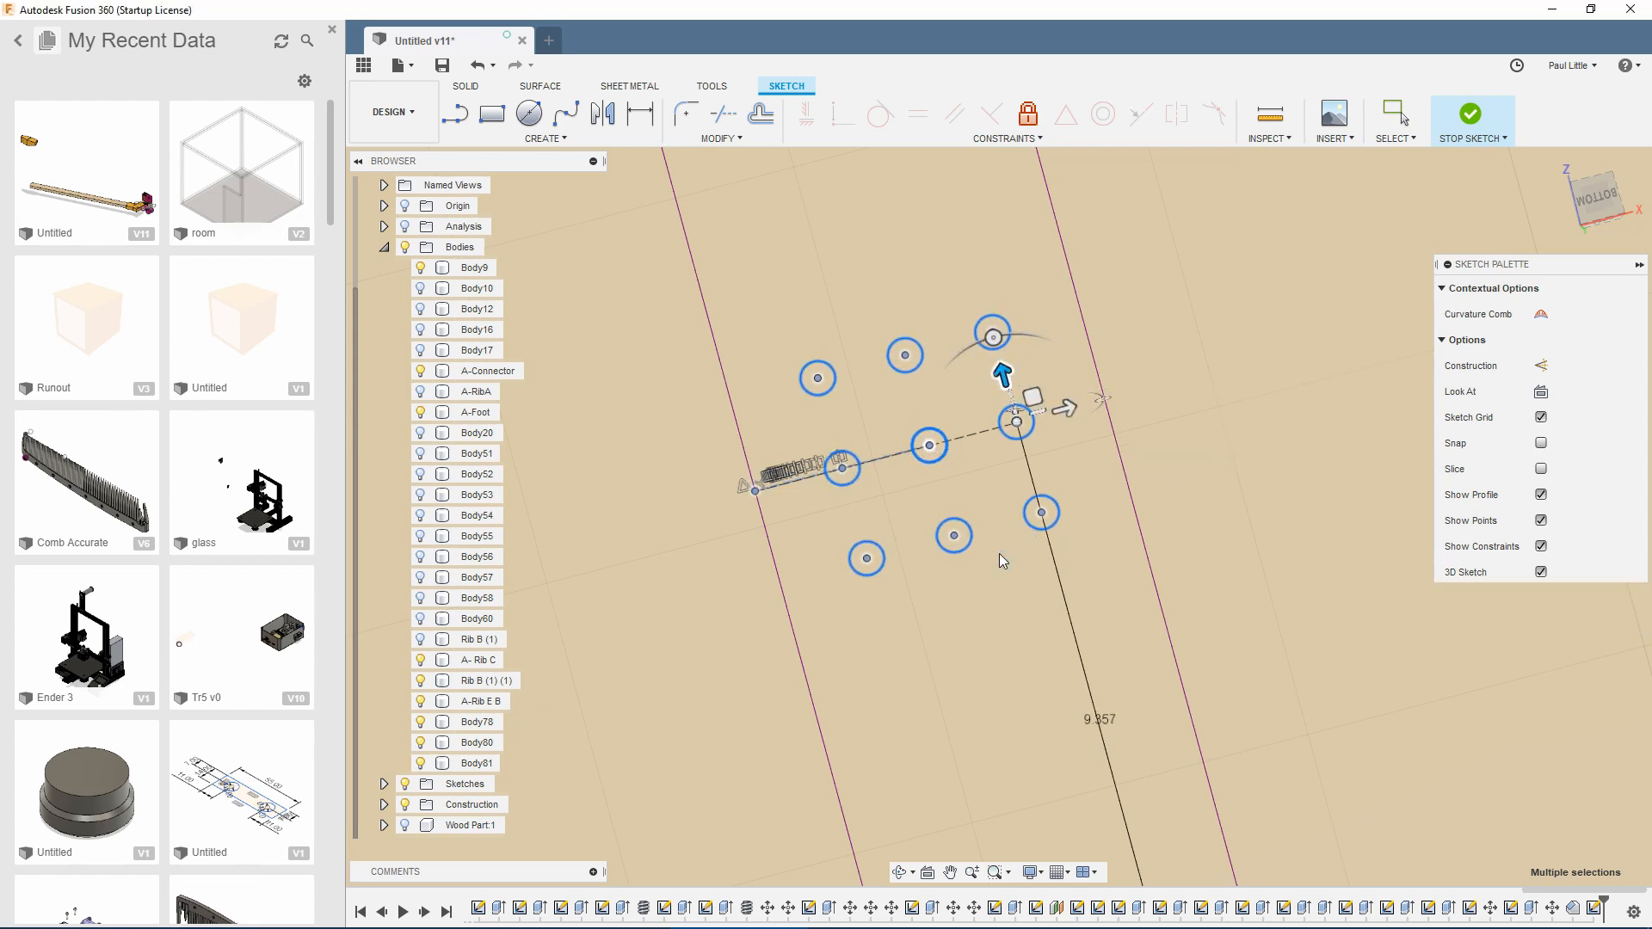
Step: Extrude all 27 circles in the strip's three groups as a cut of -14.50 mm, down to the side slot's floor
scroll(999, 554, down, 8)
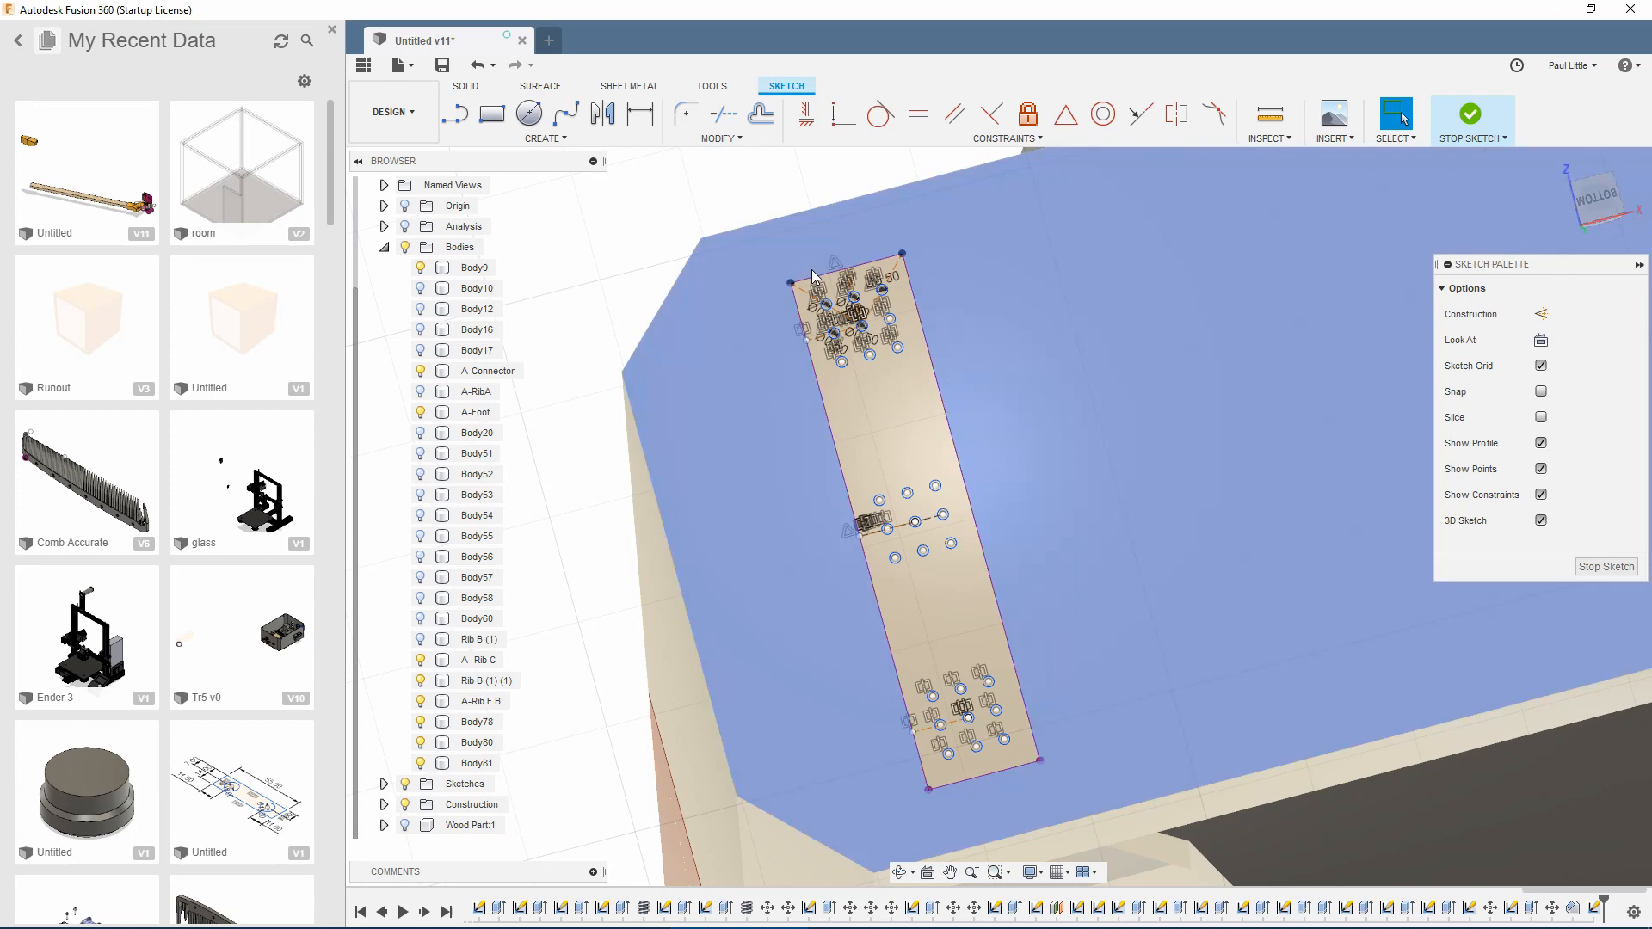
mouse_move(803, 269)
mouse_down()
mouse_move(1020, 663)
mouse_move(1032, 787)
mouse_move(1019, 776)
mouse_up()
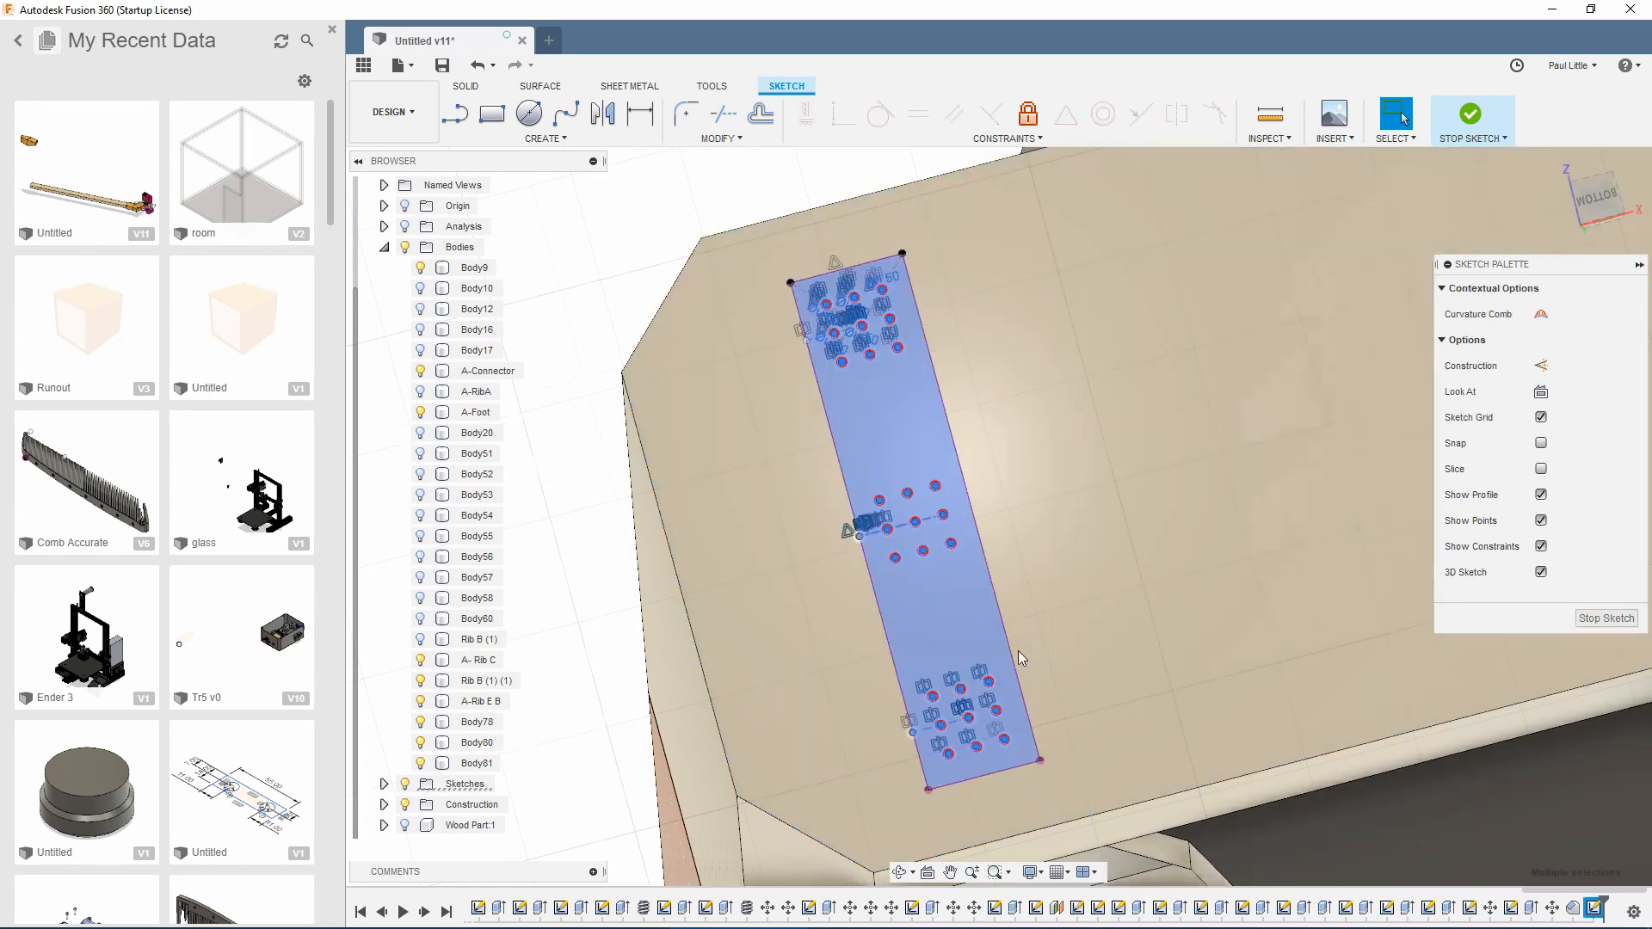
scroll(1019, 650, down, 3)
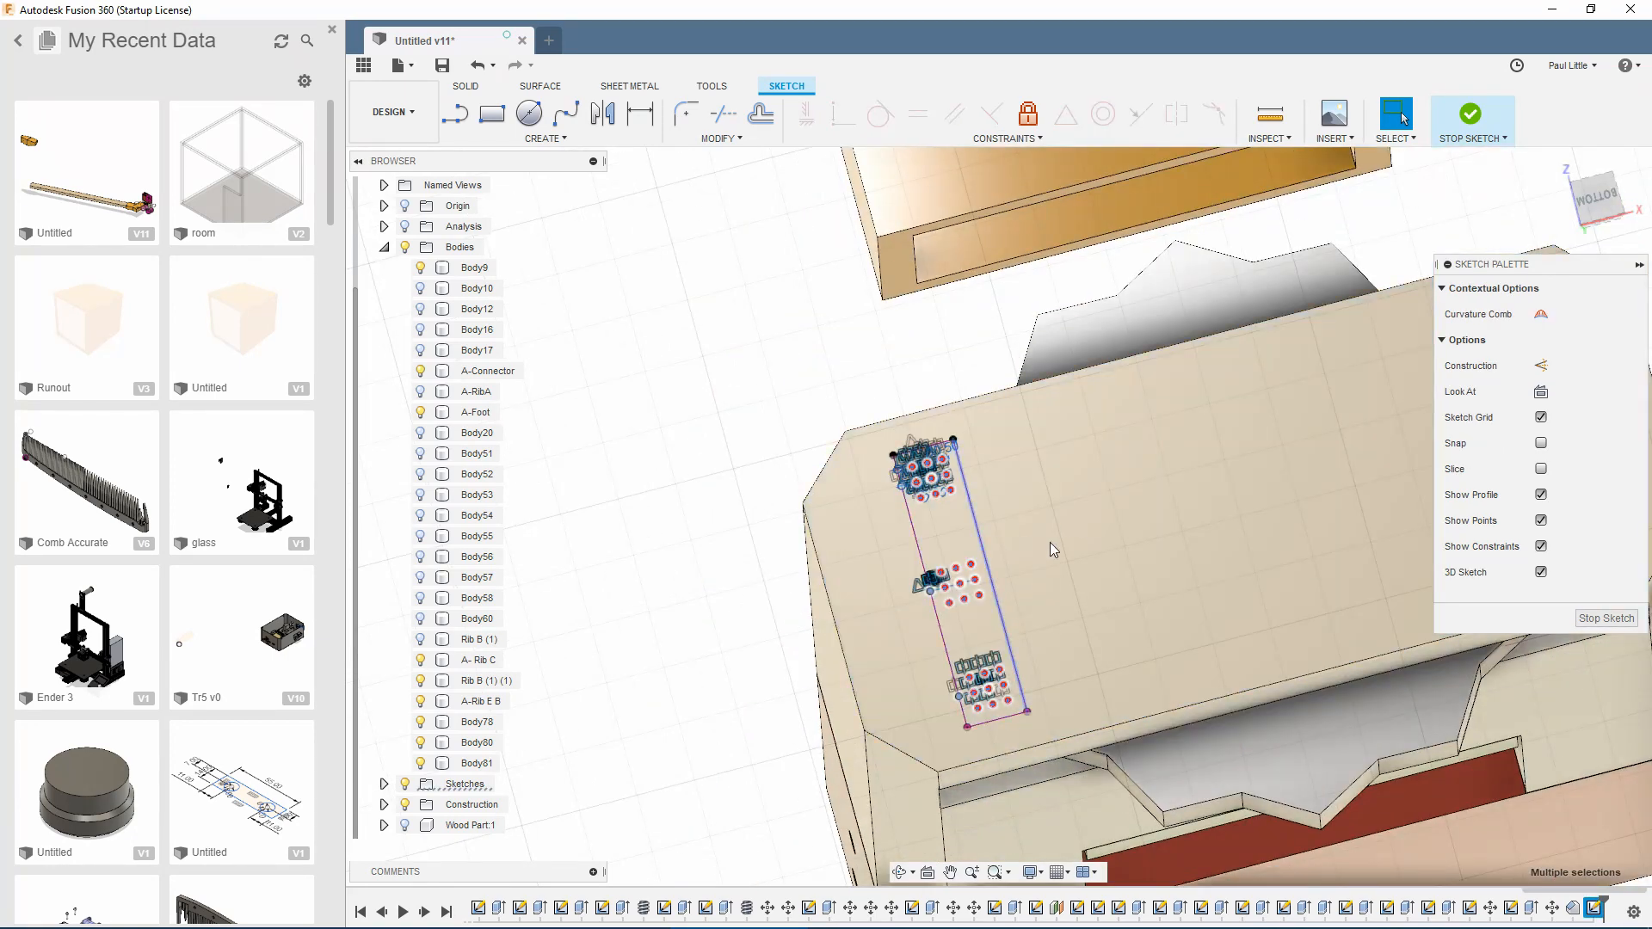
scroll(1184, 518, down, 4)
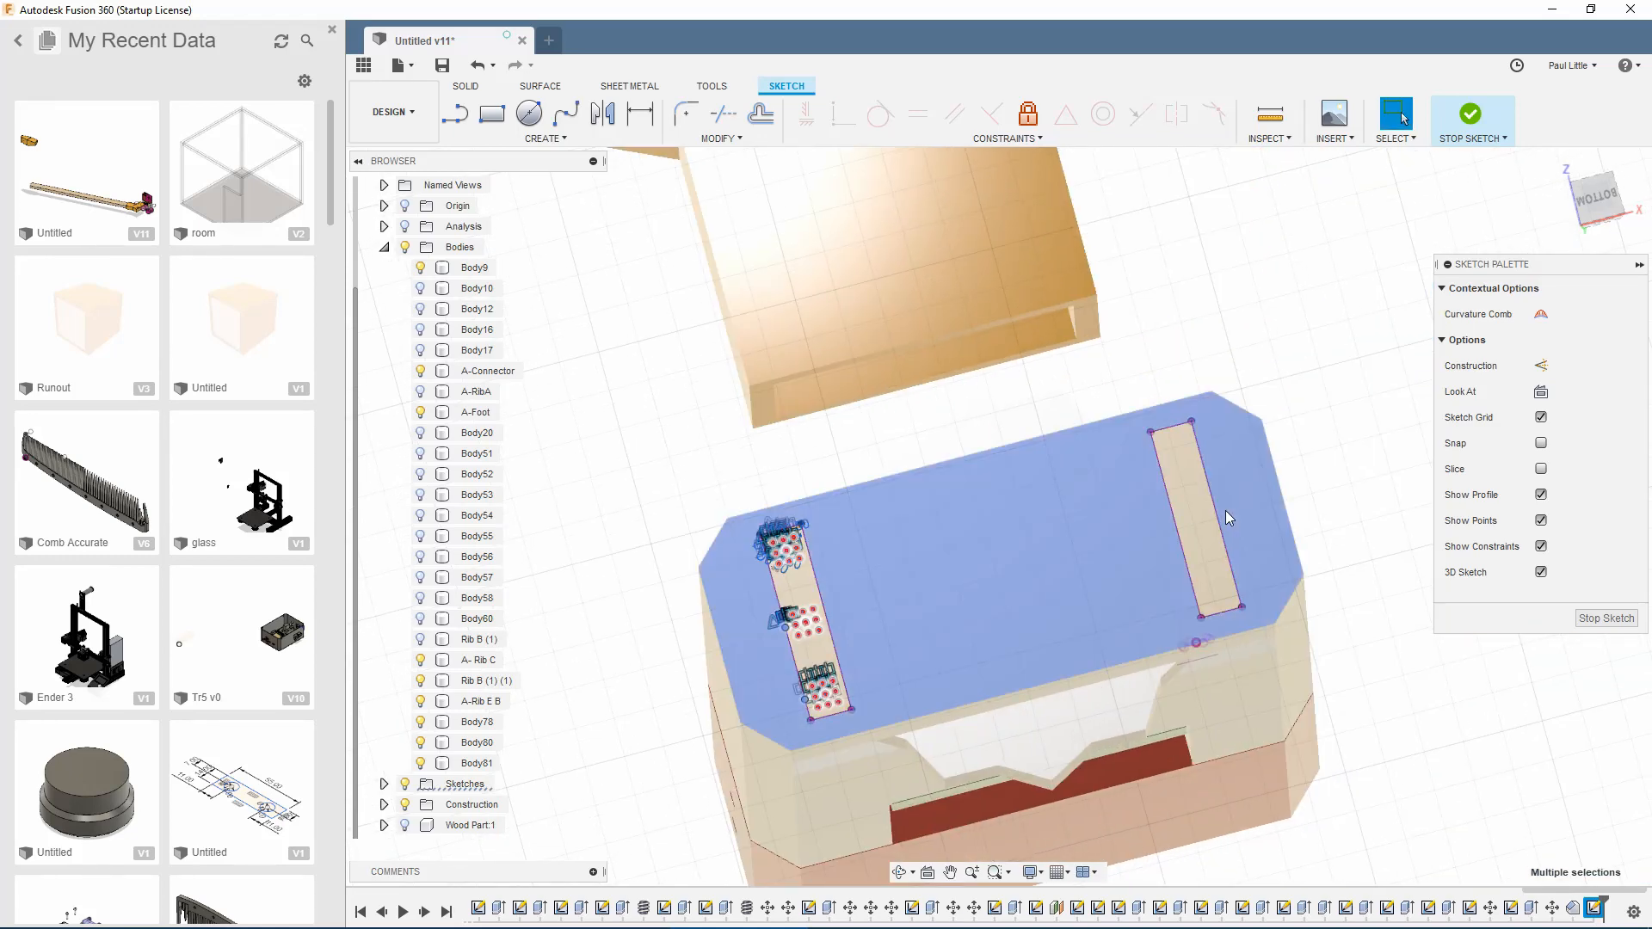
mouse_move(1225, 516)
shift+middle_down()
mouse_move(924, 469)
mouse_move(892, 380)
mouse_move(867, 524)
mouse_move(914, 371)
mouse_move(955, 357)
mouse_move(861, 365)
mouse_move(945, 401)
mouse_move(913, 425)
shift+middle_up()
scroll(1032, 324, up, 6)
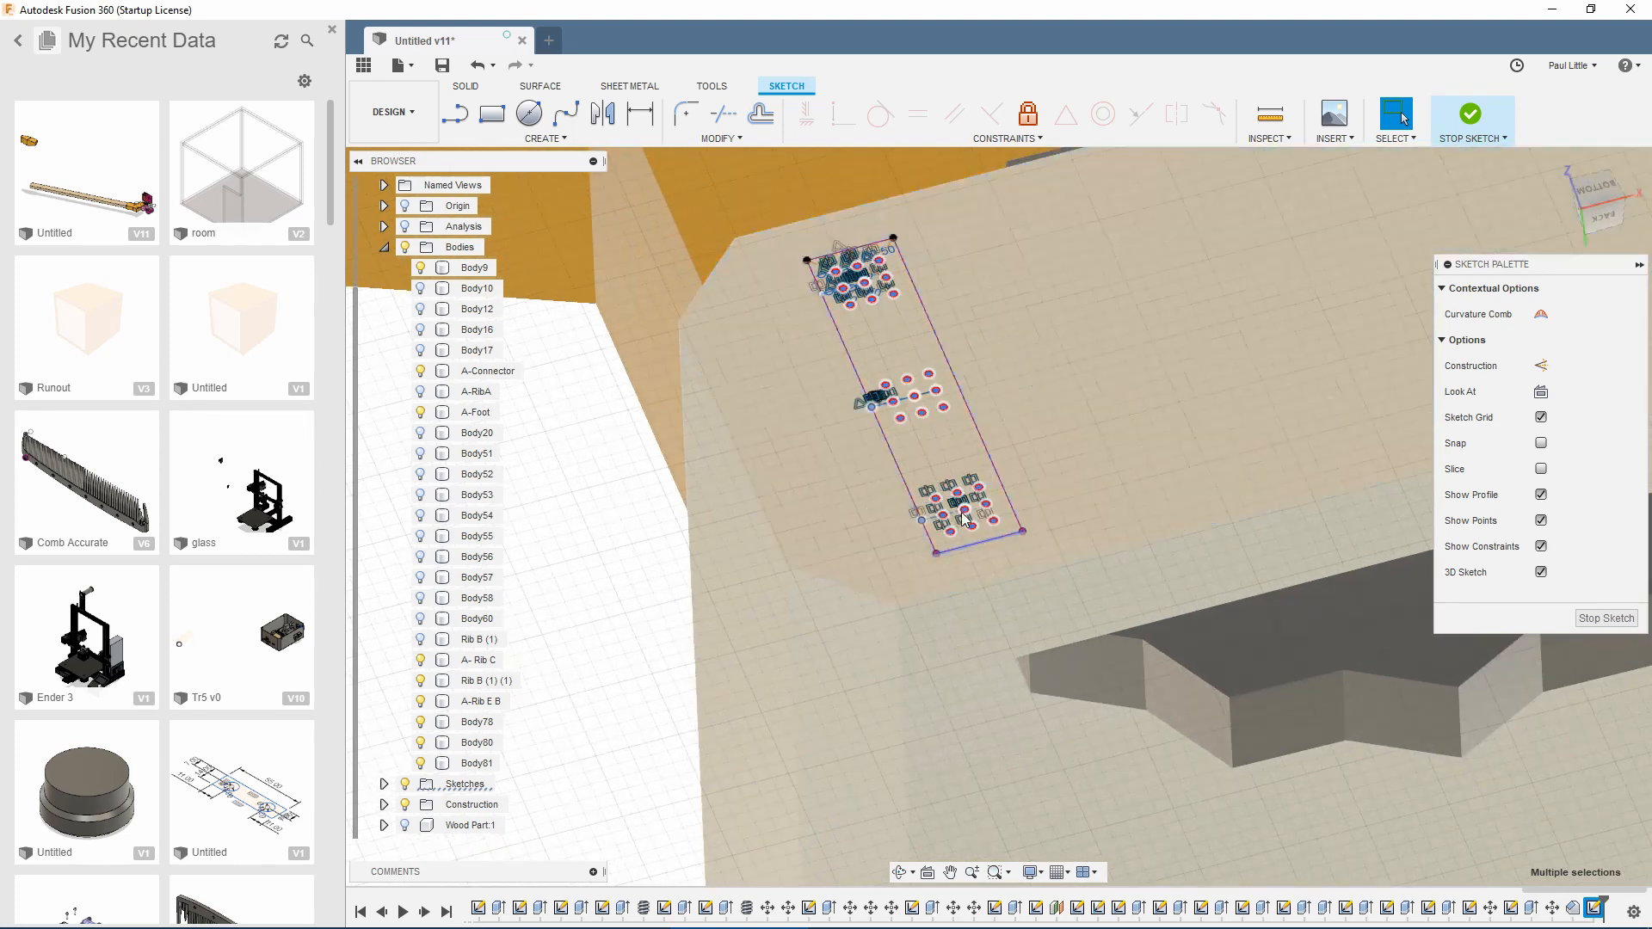
key(e)
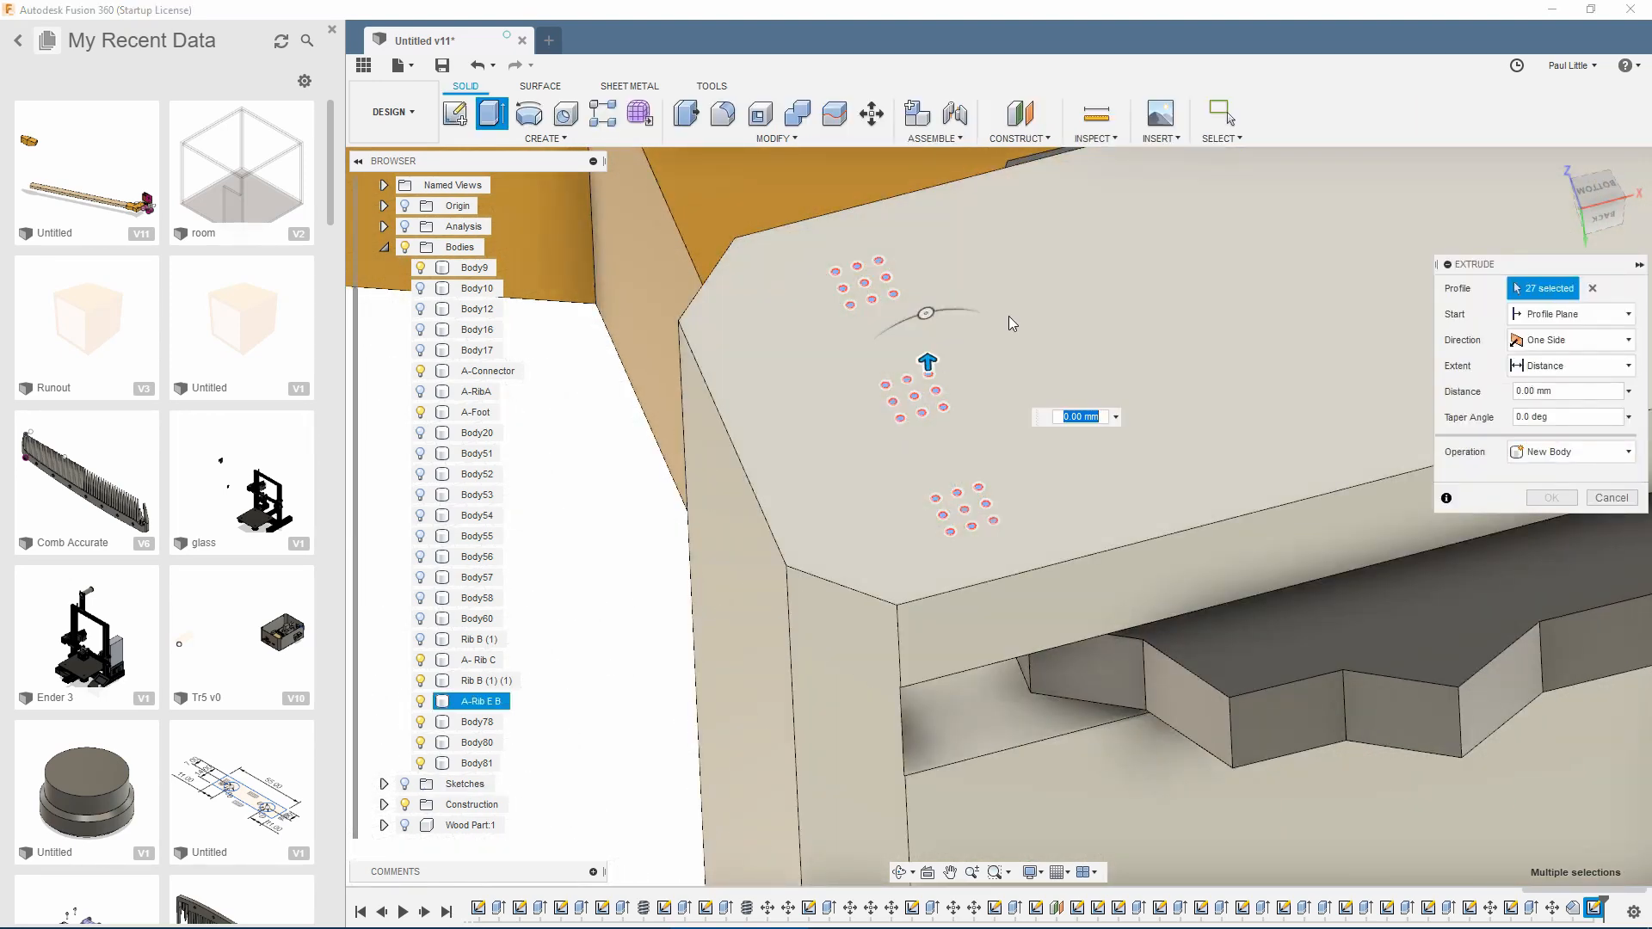
scroll(969, 615, down, 5)
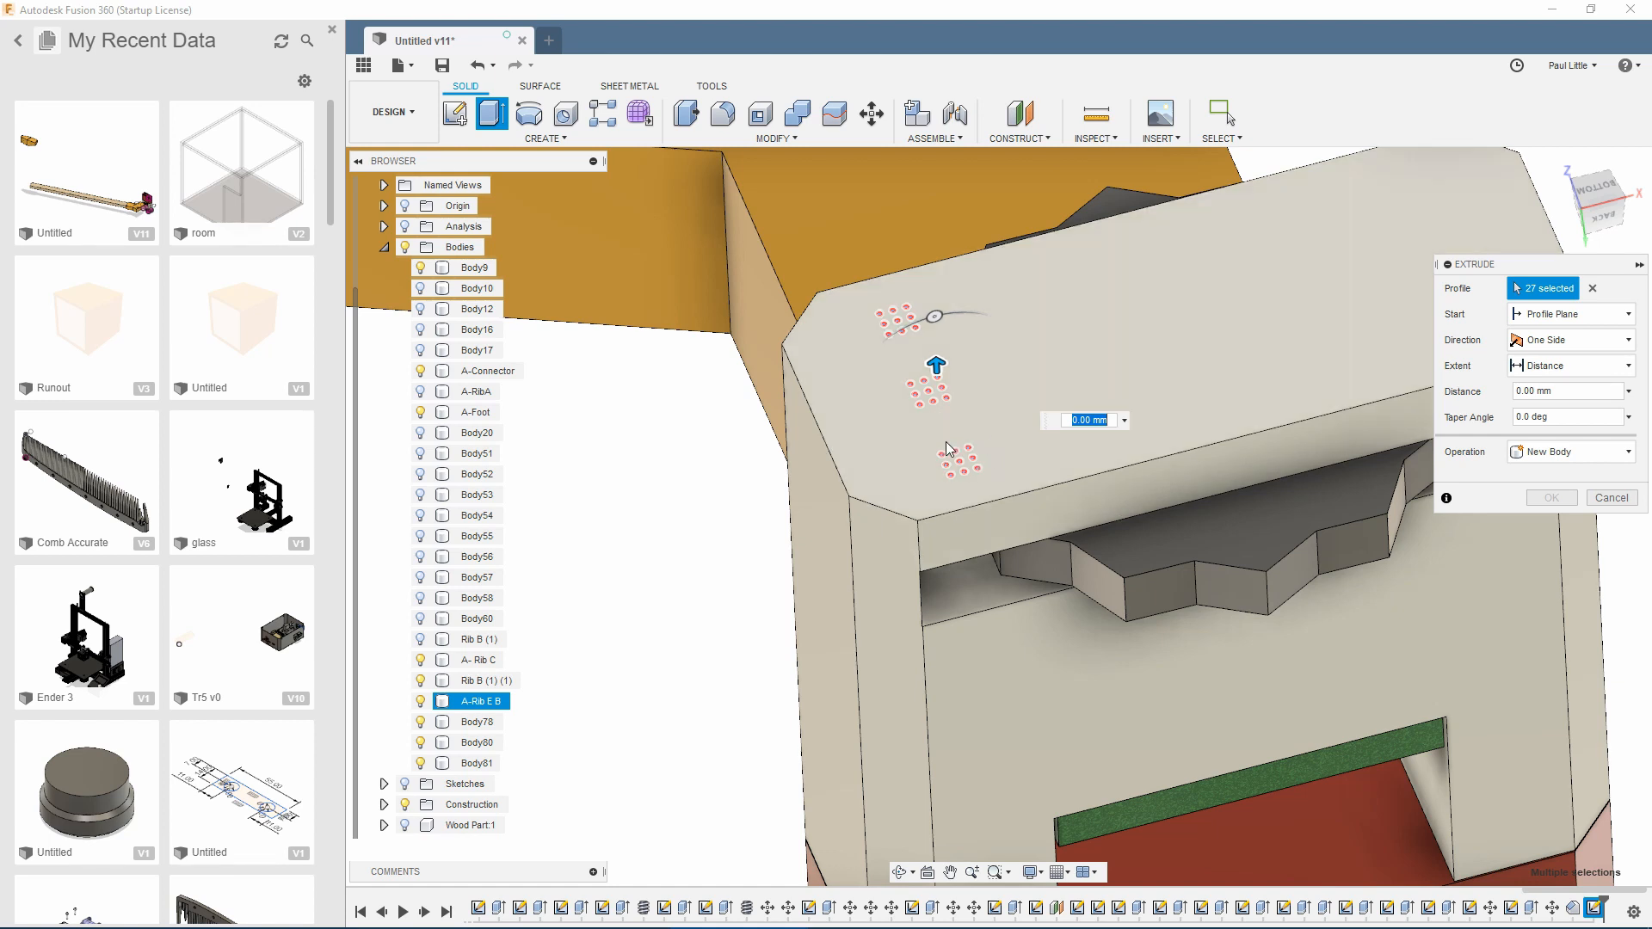
scroll(967, 540, up, 3)
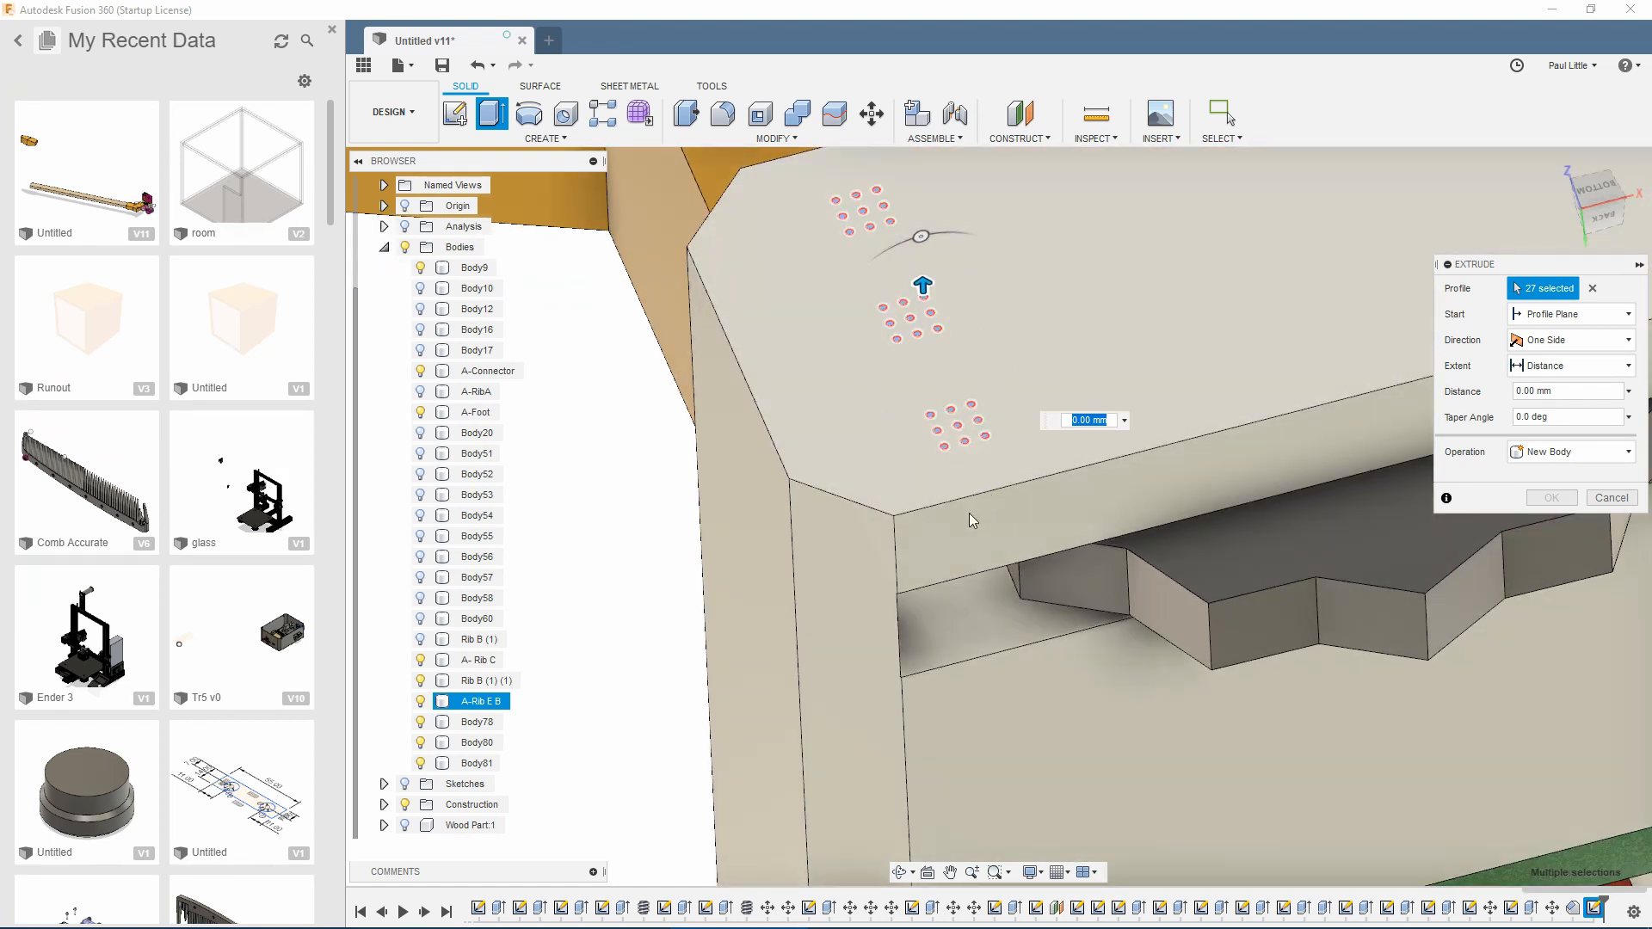
scroll(940, 488, down, 2)
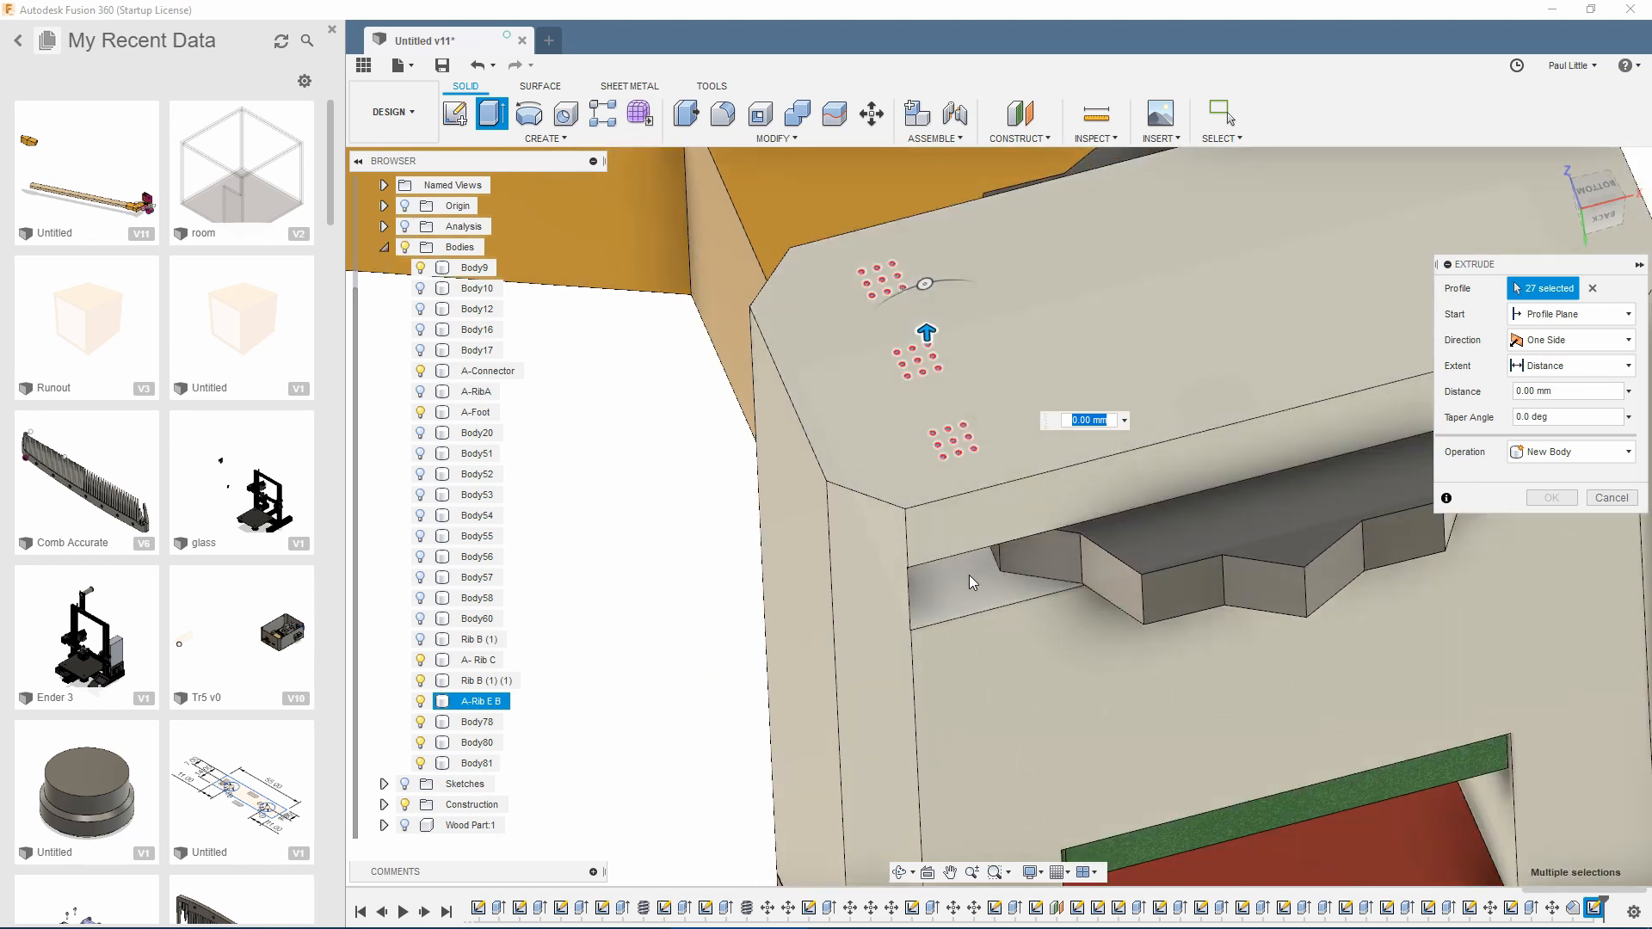
click(959, 600)
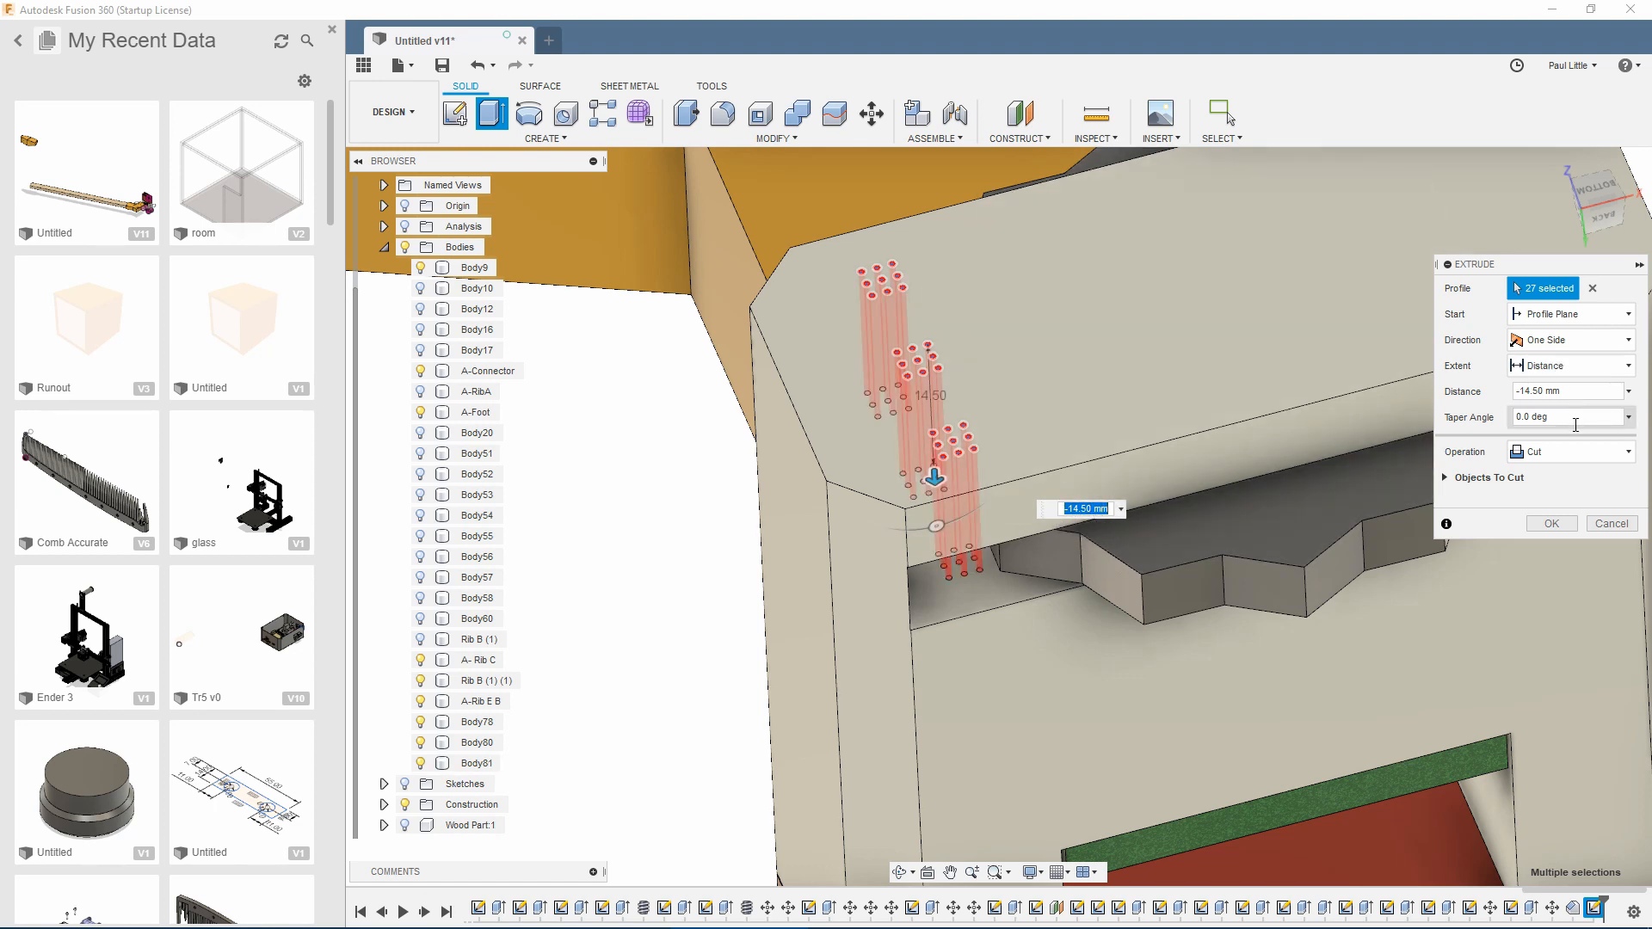
Step: Start the cut from an offset plane at -14.50 mm from the sketch
click(1567, 318)
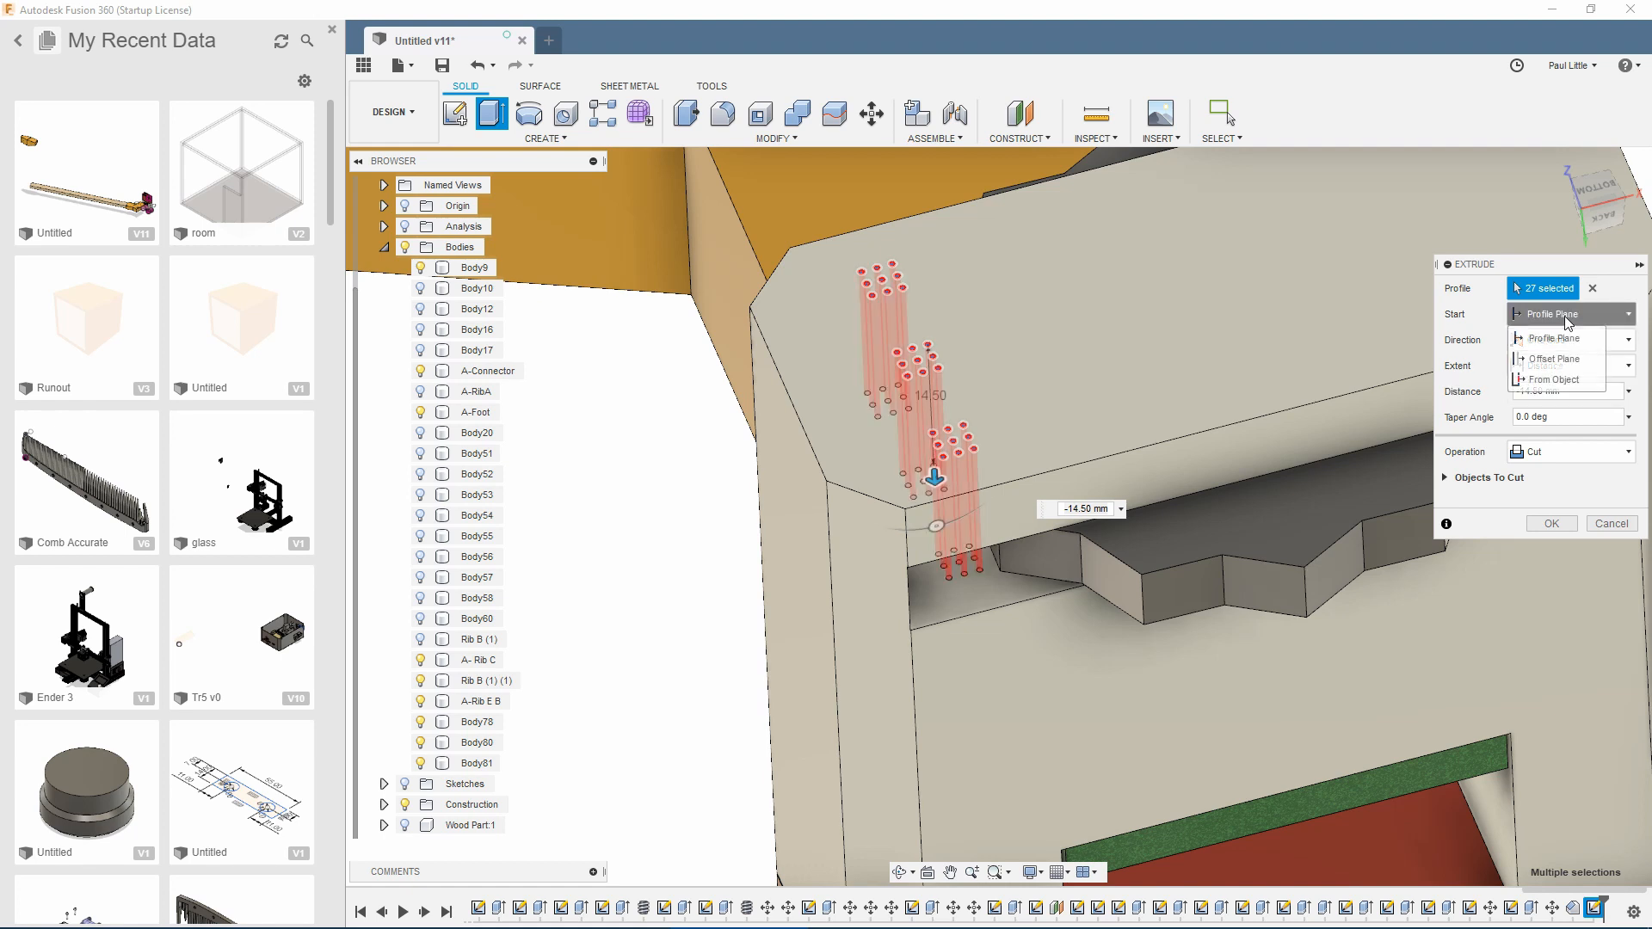
click(1555, 359)
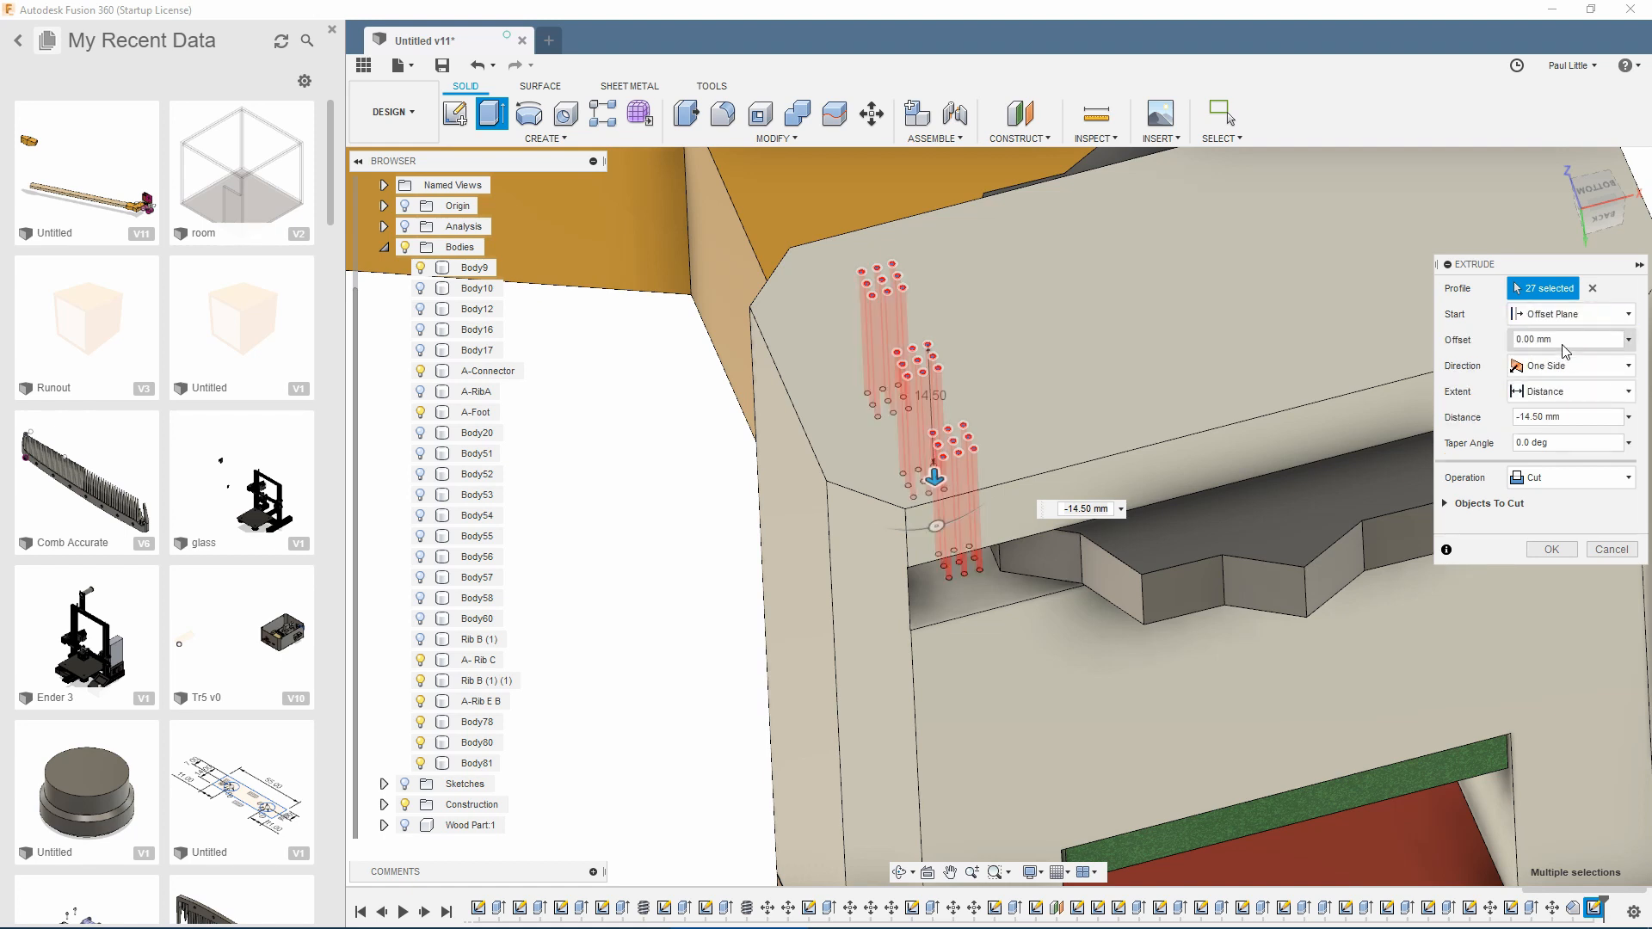
drag(1578, 342, 1476, 326)
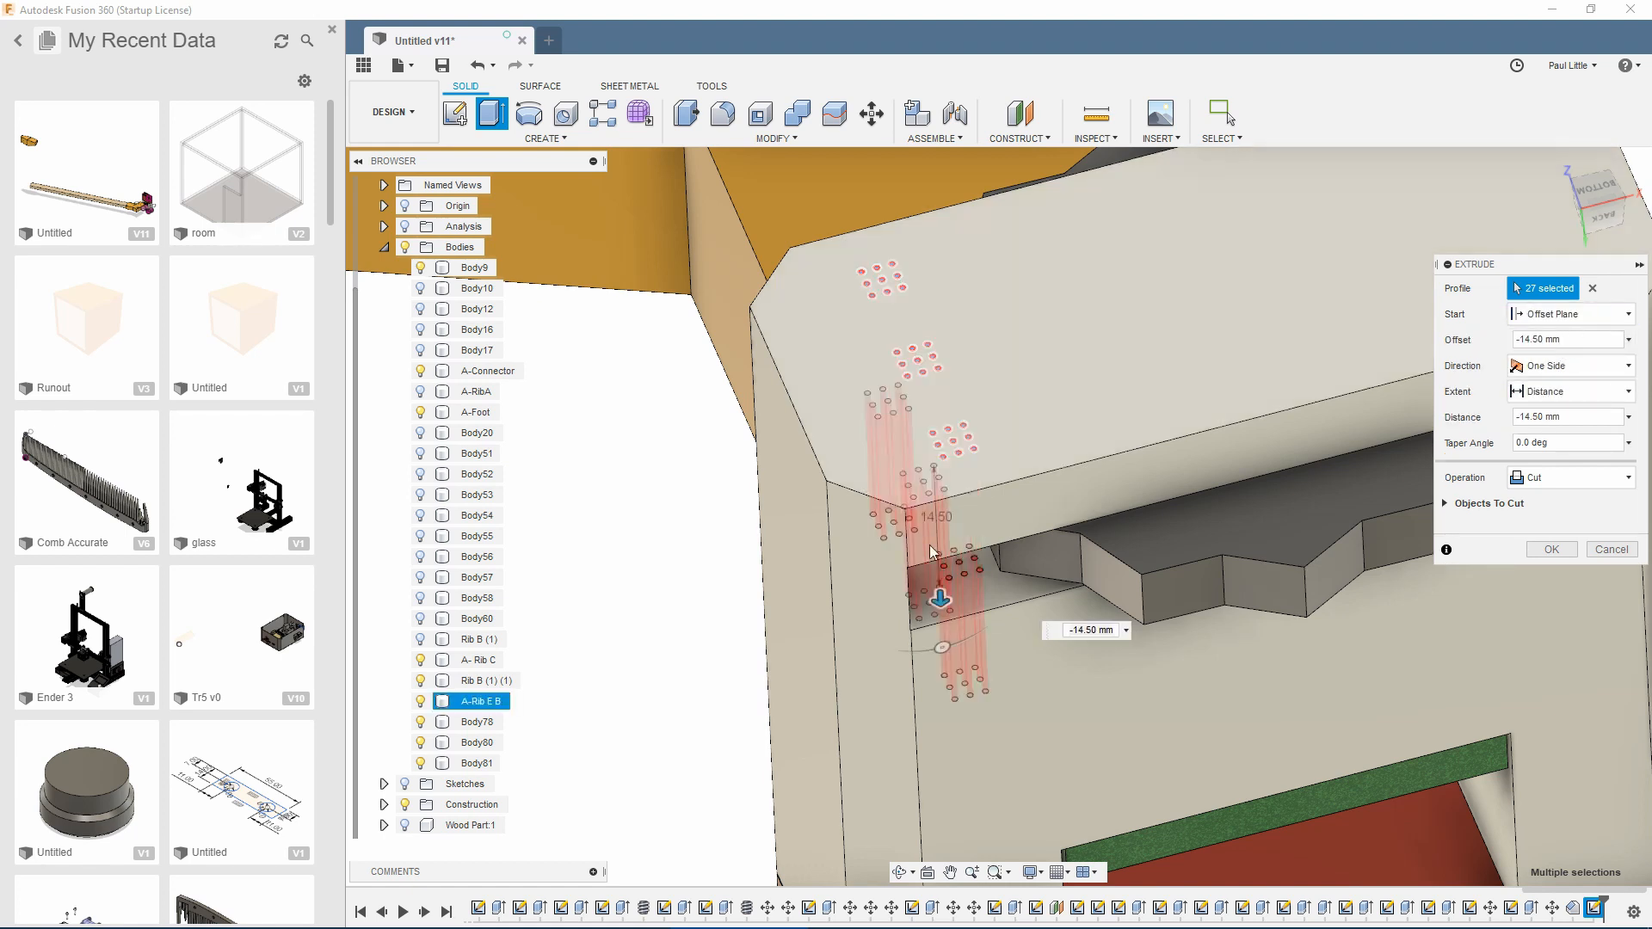
Step: Set the cut's extrusion distance to -15 mm
scroll(990, 638, up, 2)
middle_drag(961, 555, 955, 392)
scroll(955, 390, up, 5)
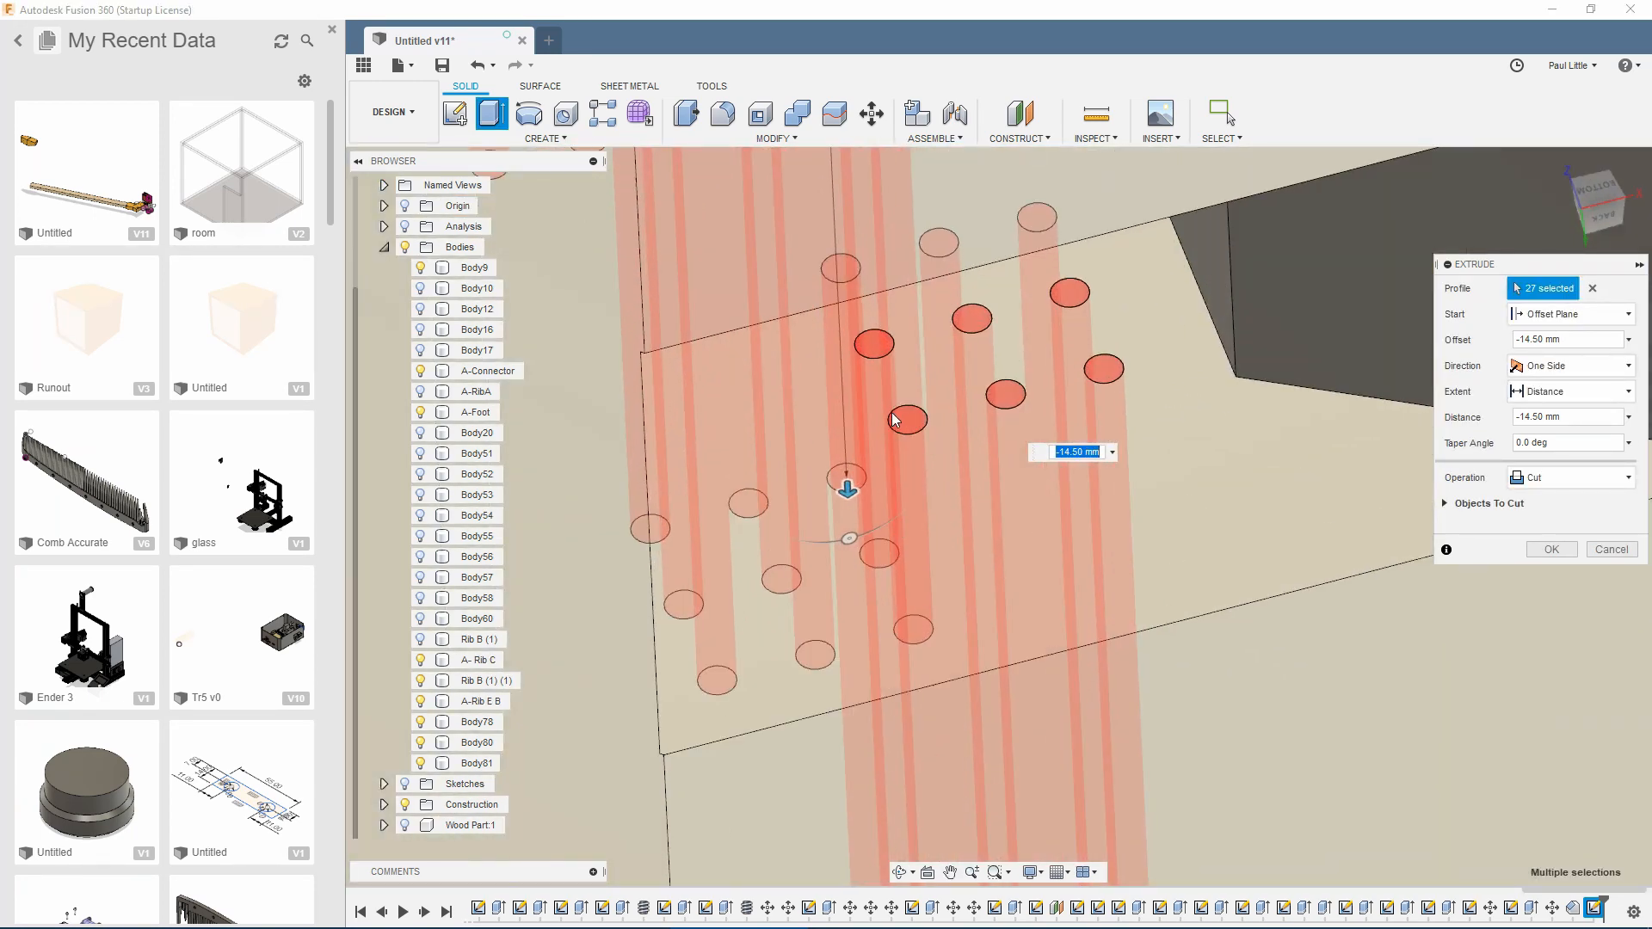
scroll(907, 425, down, 4)
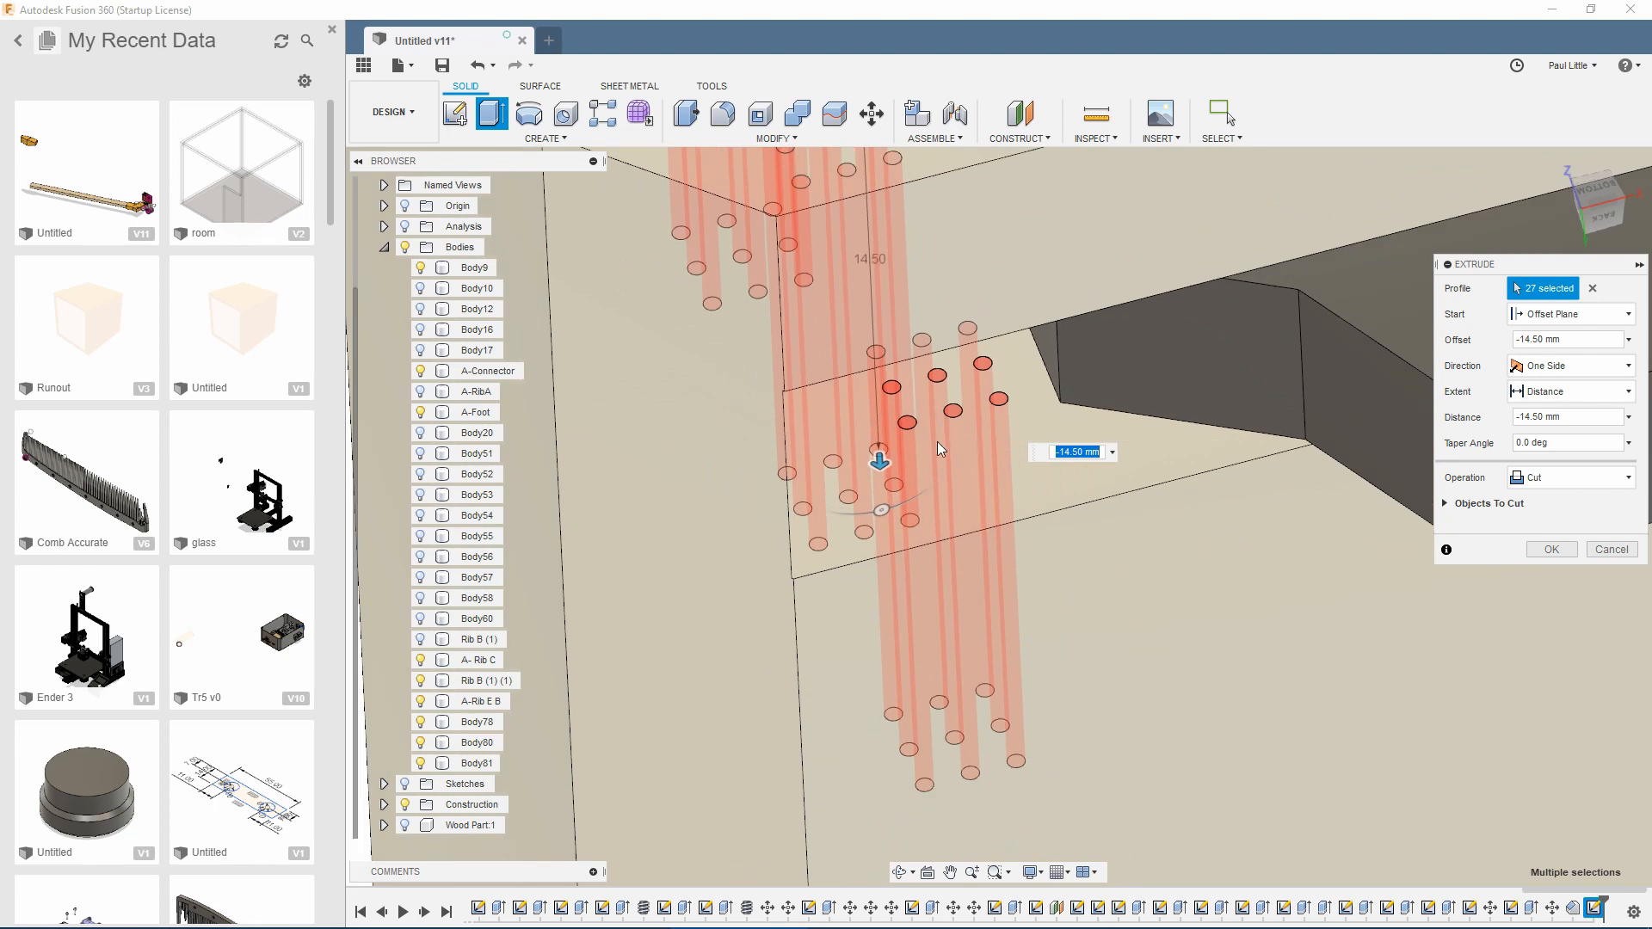
scroll(910, 431, down, 5)
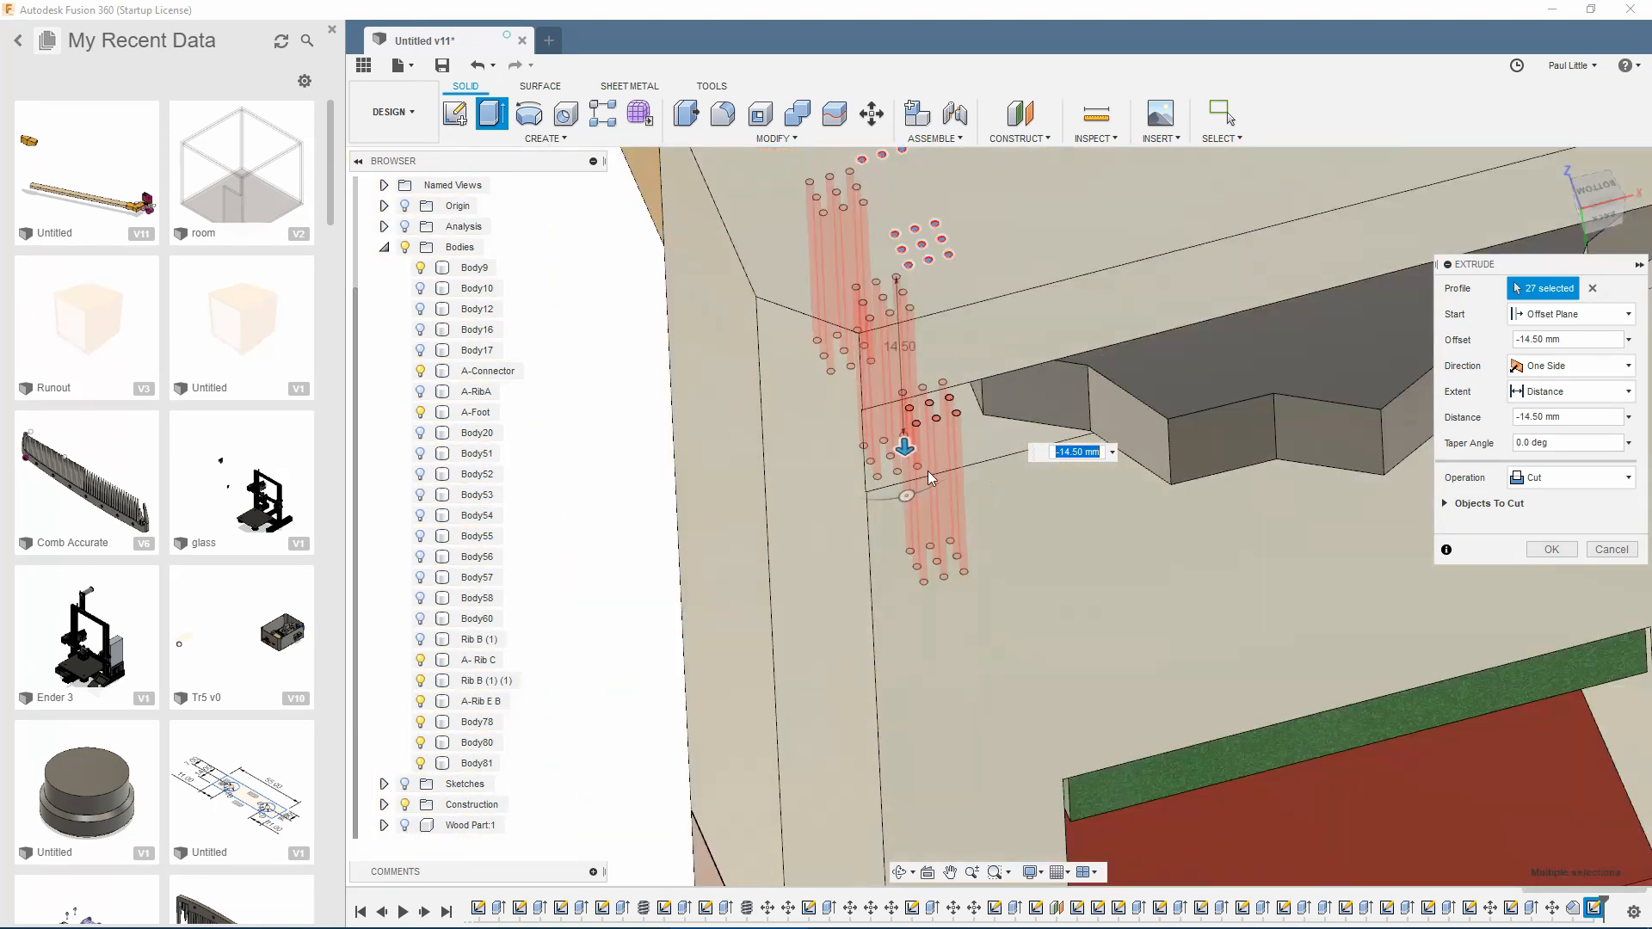
text(-15)
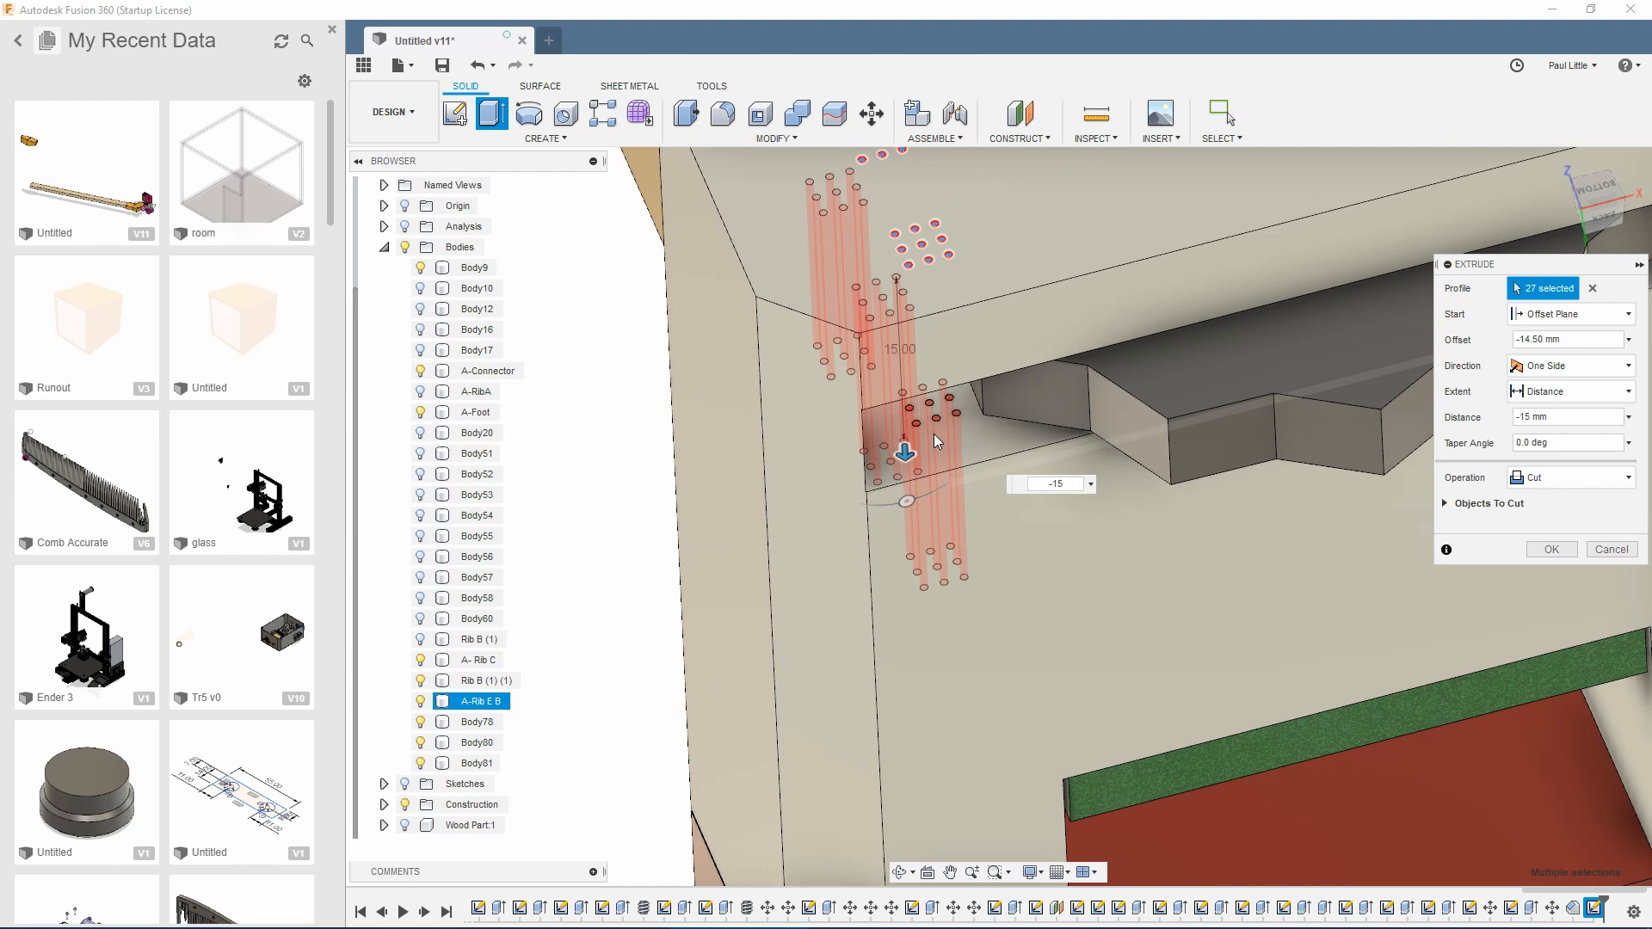
Step: Change the cut's start plane offset to -16 mm
scroll(938, 430, up, 2)
scroll(945, 425, up, 5)
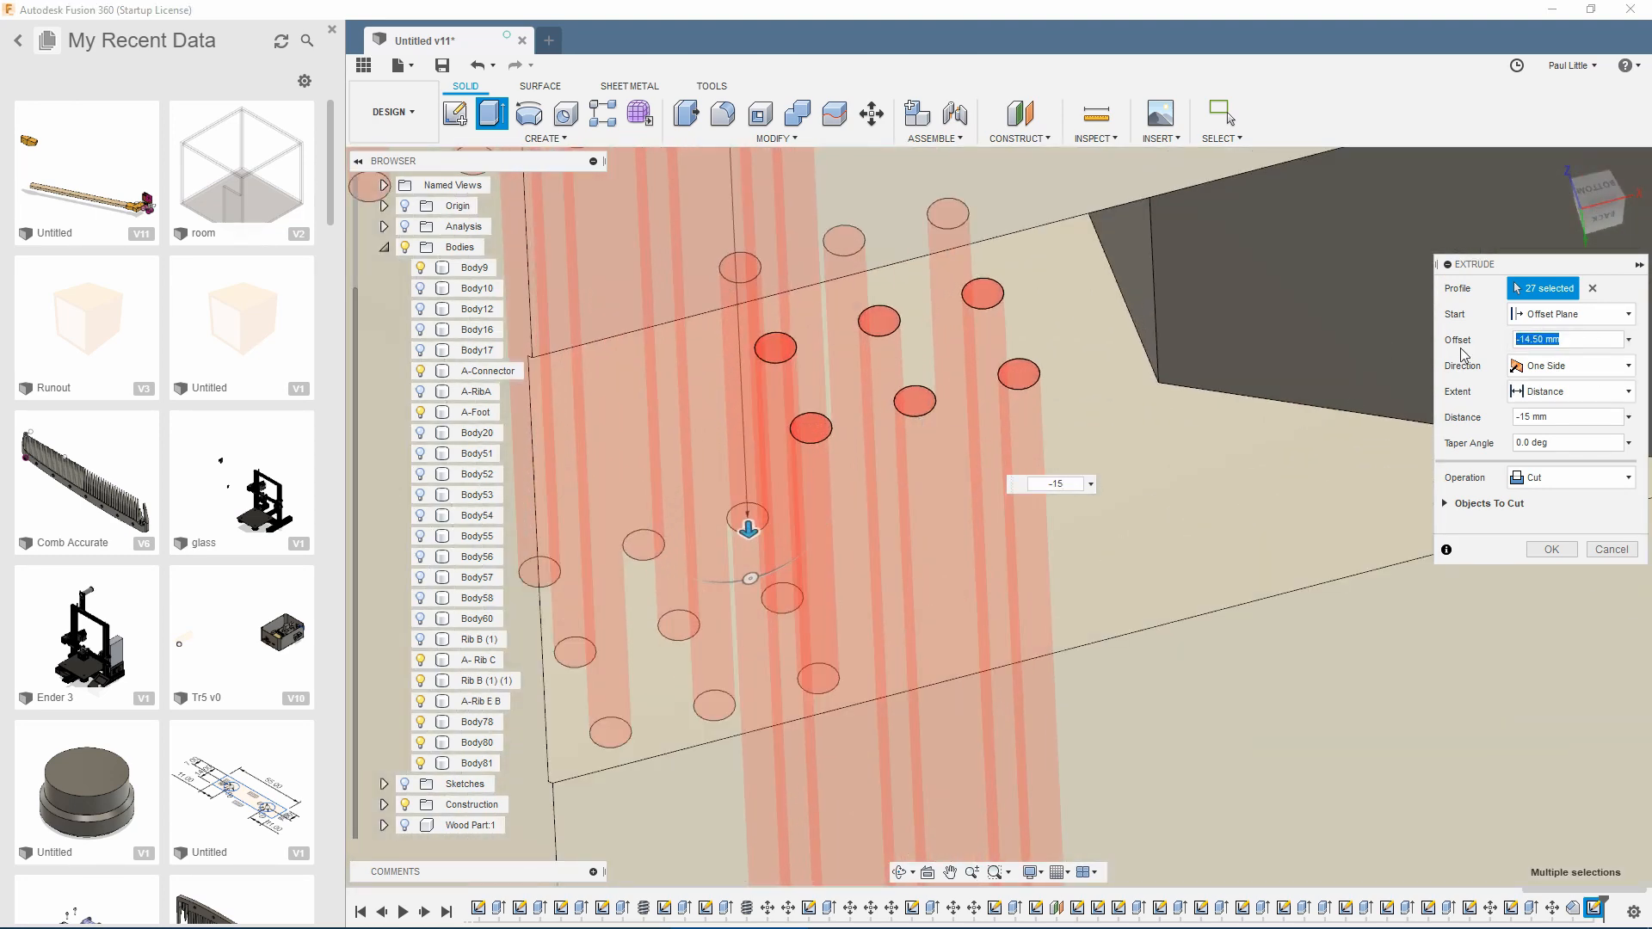
scroll(956, 469, down, 8)
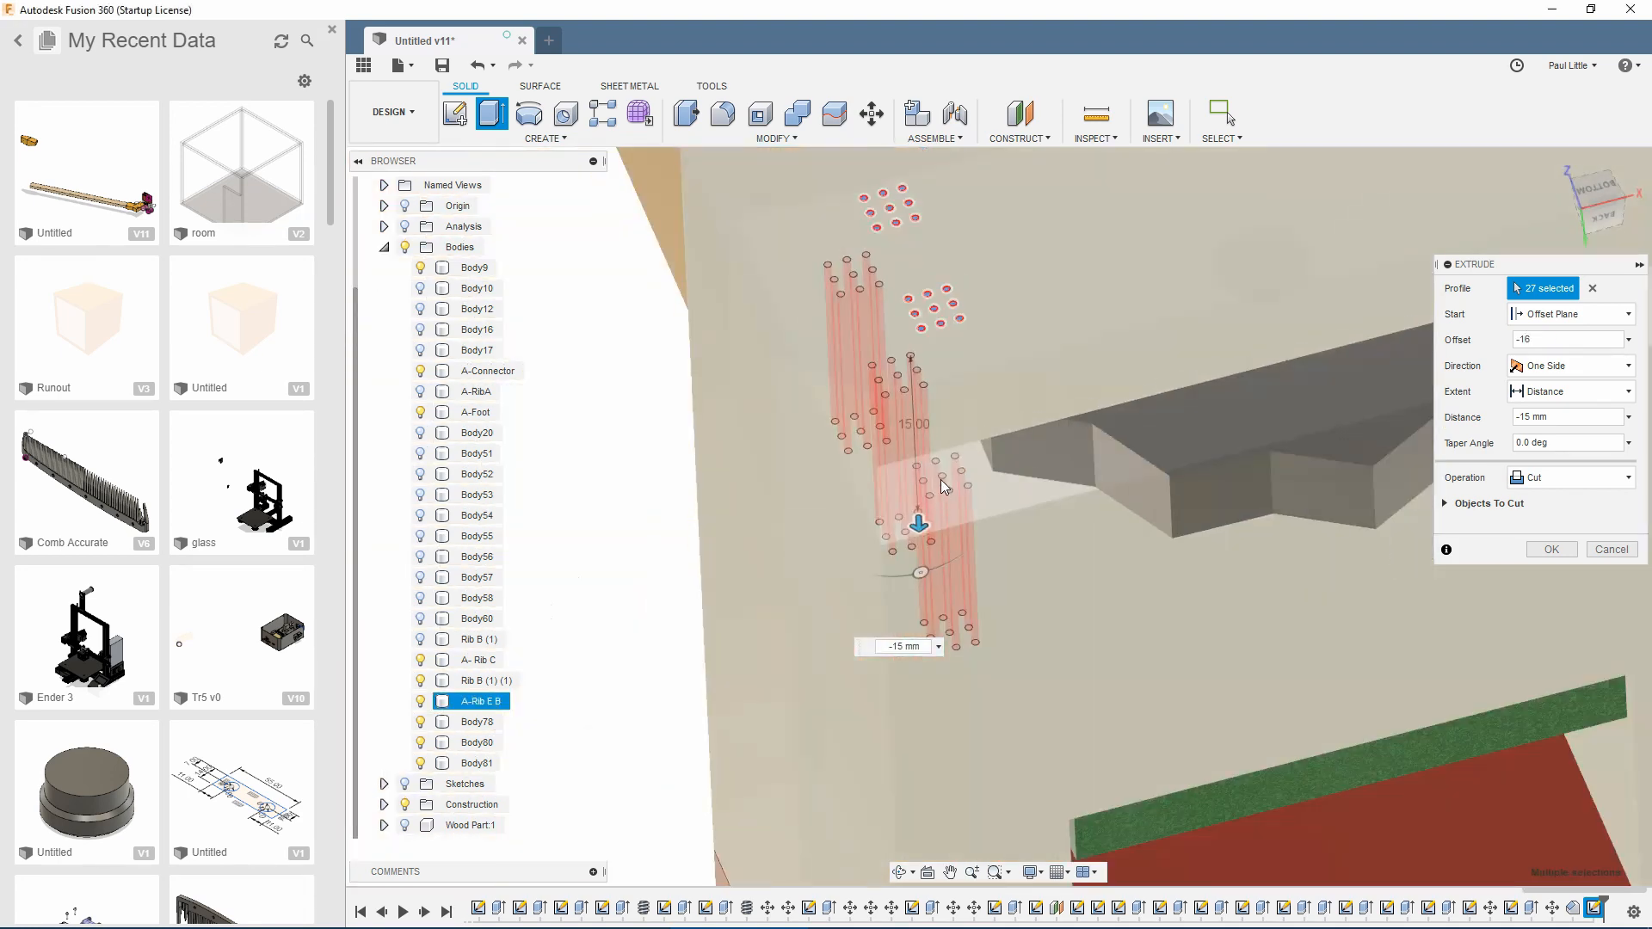
Step: Extend the cut toward the cream face inside the red body's end slot, shorten its distance to -90 mm and finish the extrusion
middle_drag(941, 478, 906, 348)
scroll(916, 343, up, 3)
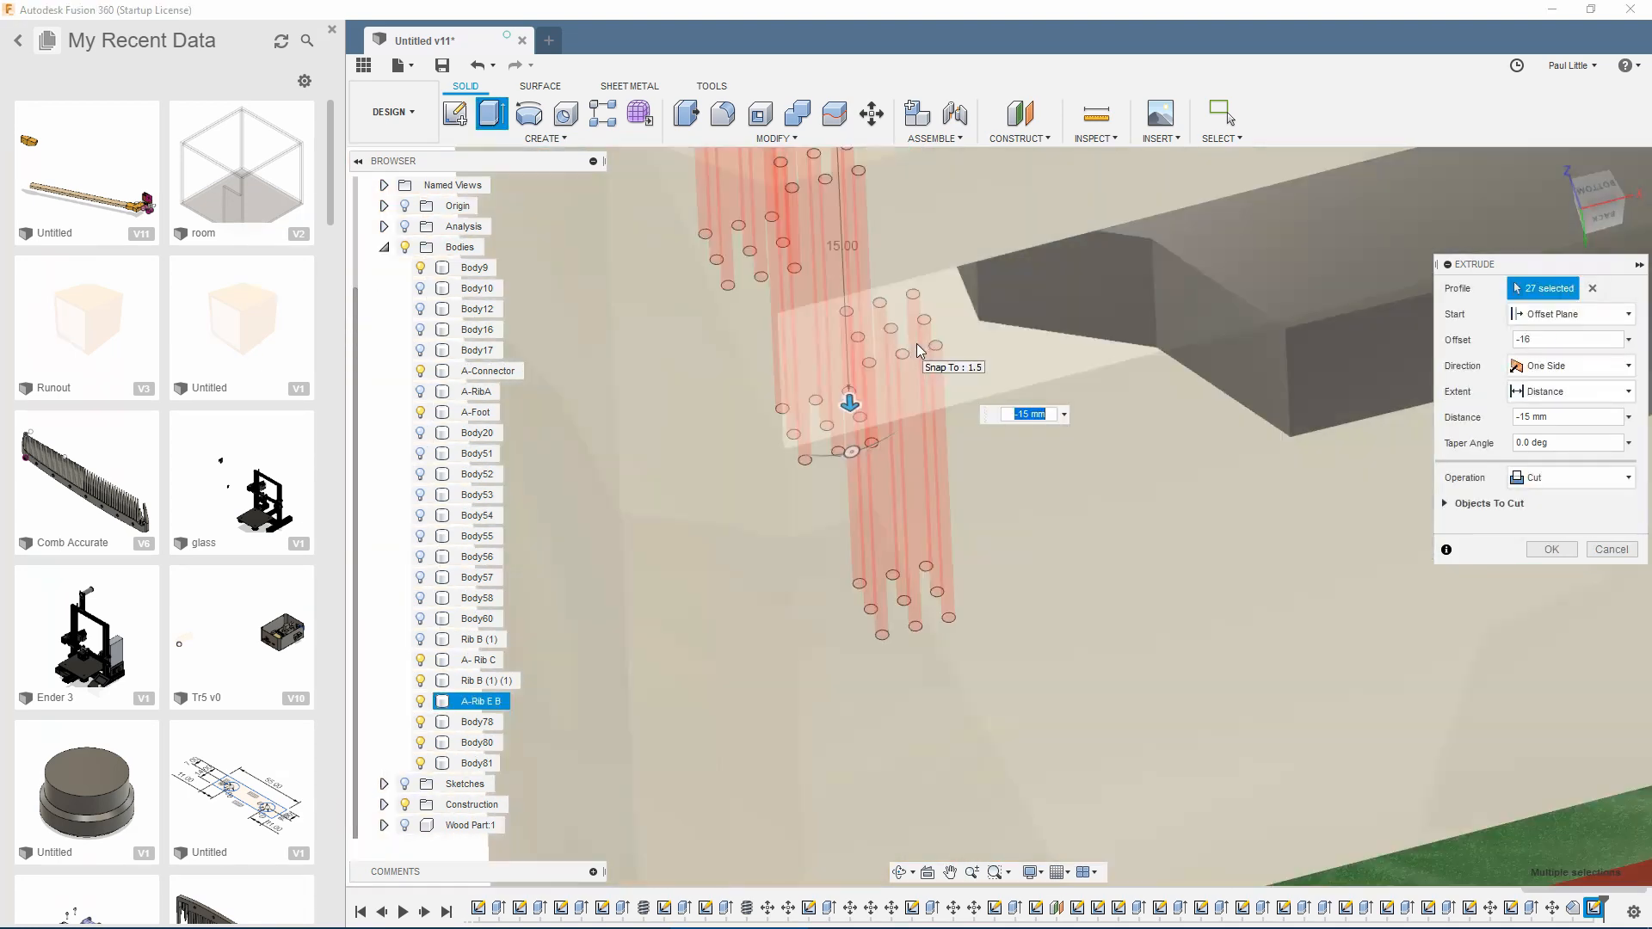
middle_drag(911, 474, 902, 267)
scroll(885, 421, down, 9)
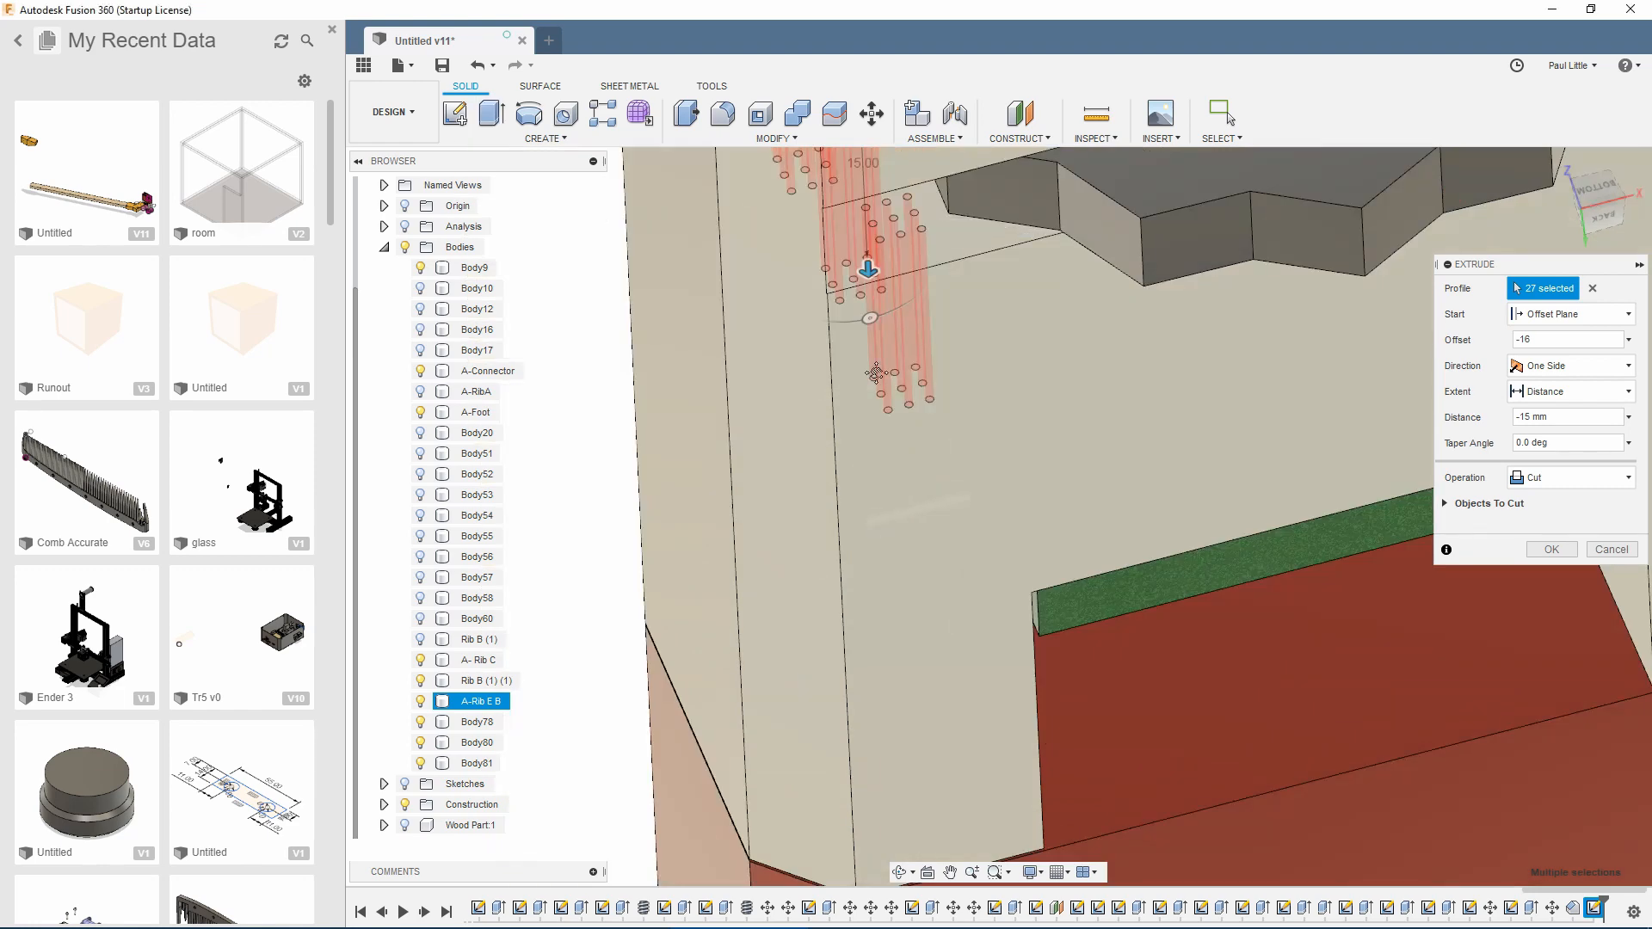
shift+middle_drag(882, 422, 877, 255)
scroll(879, 362, up, 5)
click(875, 347)
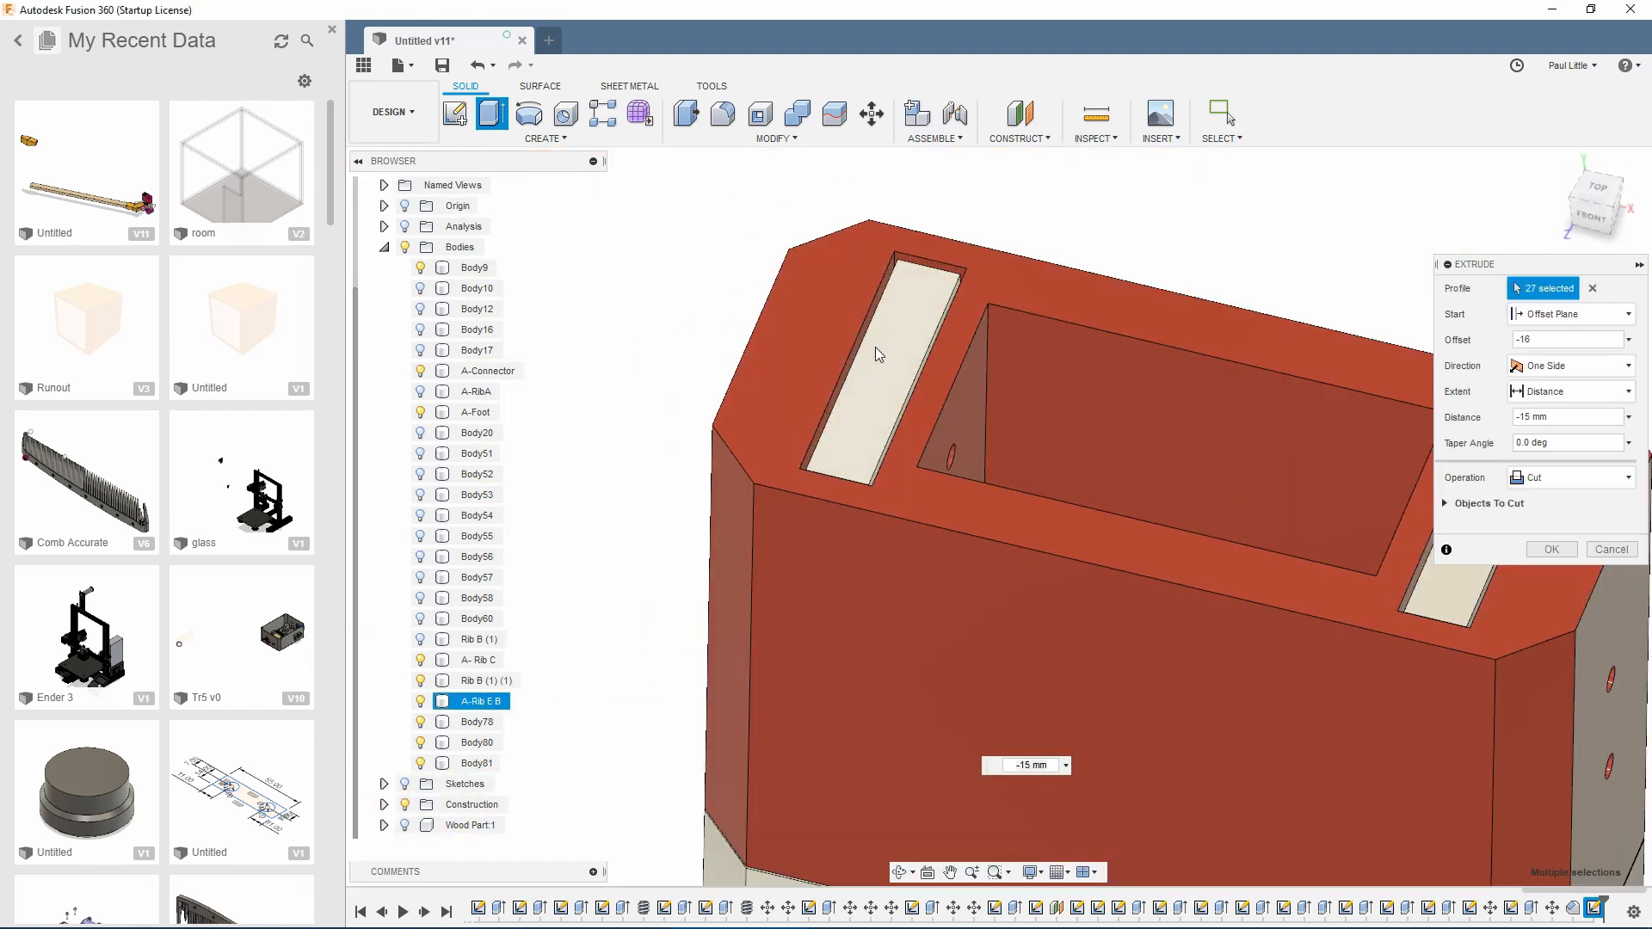
scroll(748, 366, up, 1)
scroll(889, 350, up, 3)
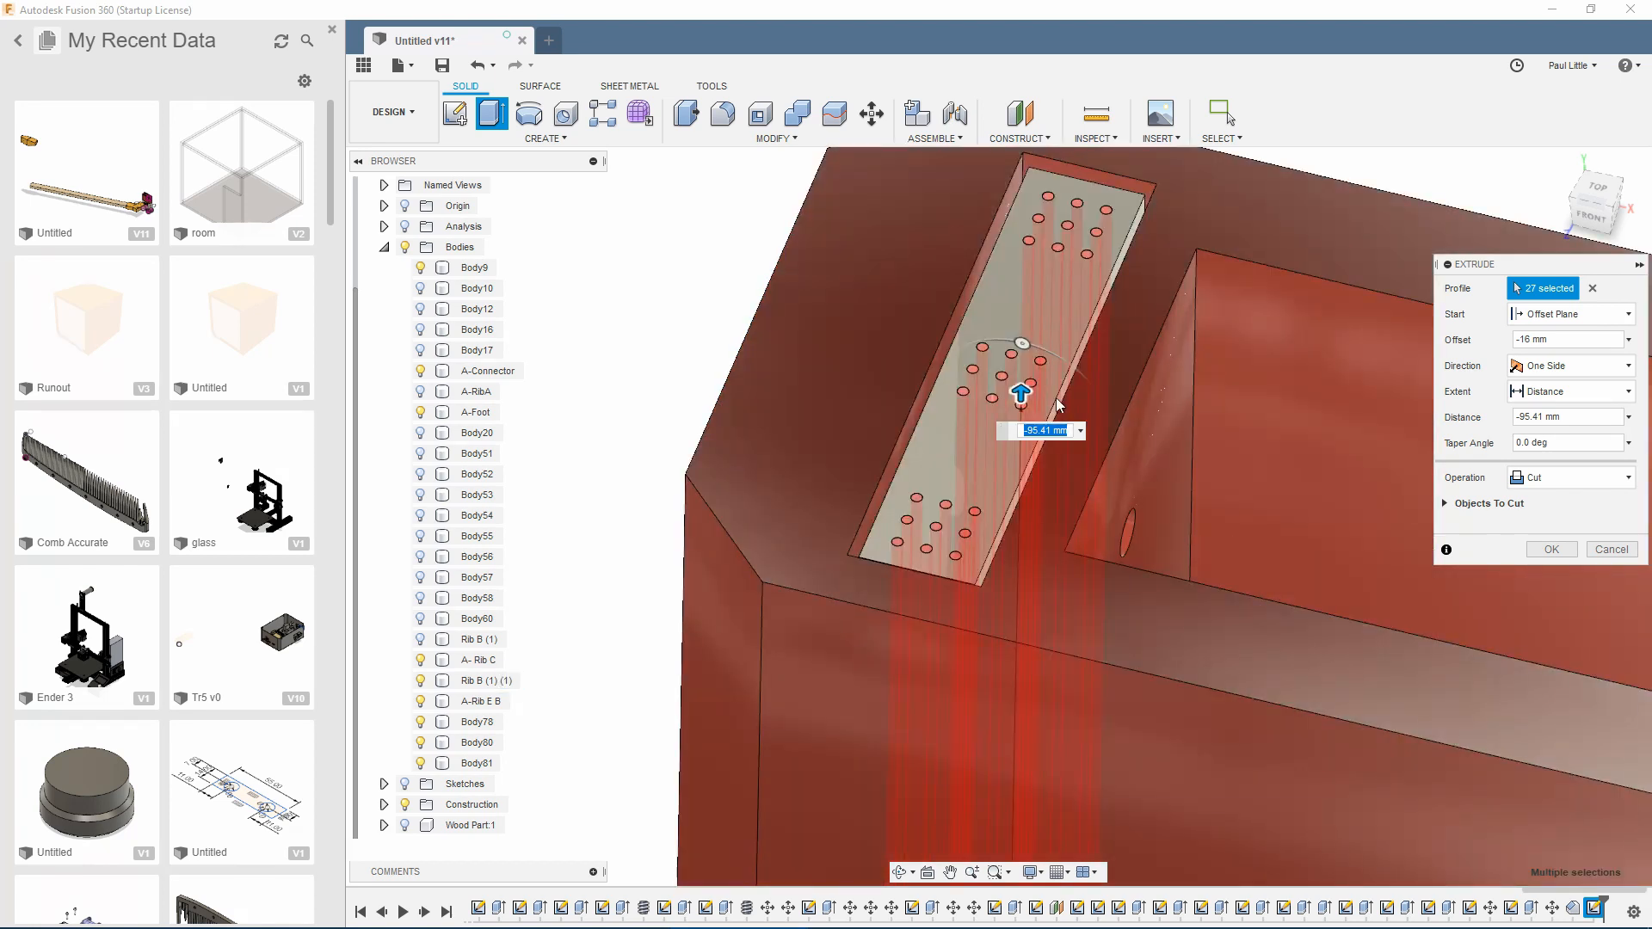
drag(1020, 420, 1019, 535)
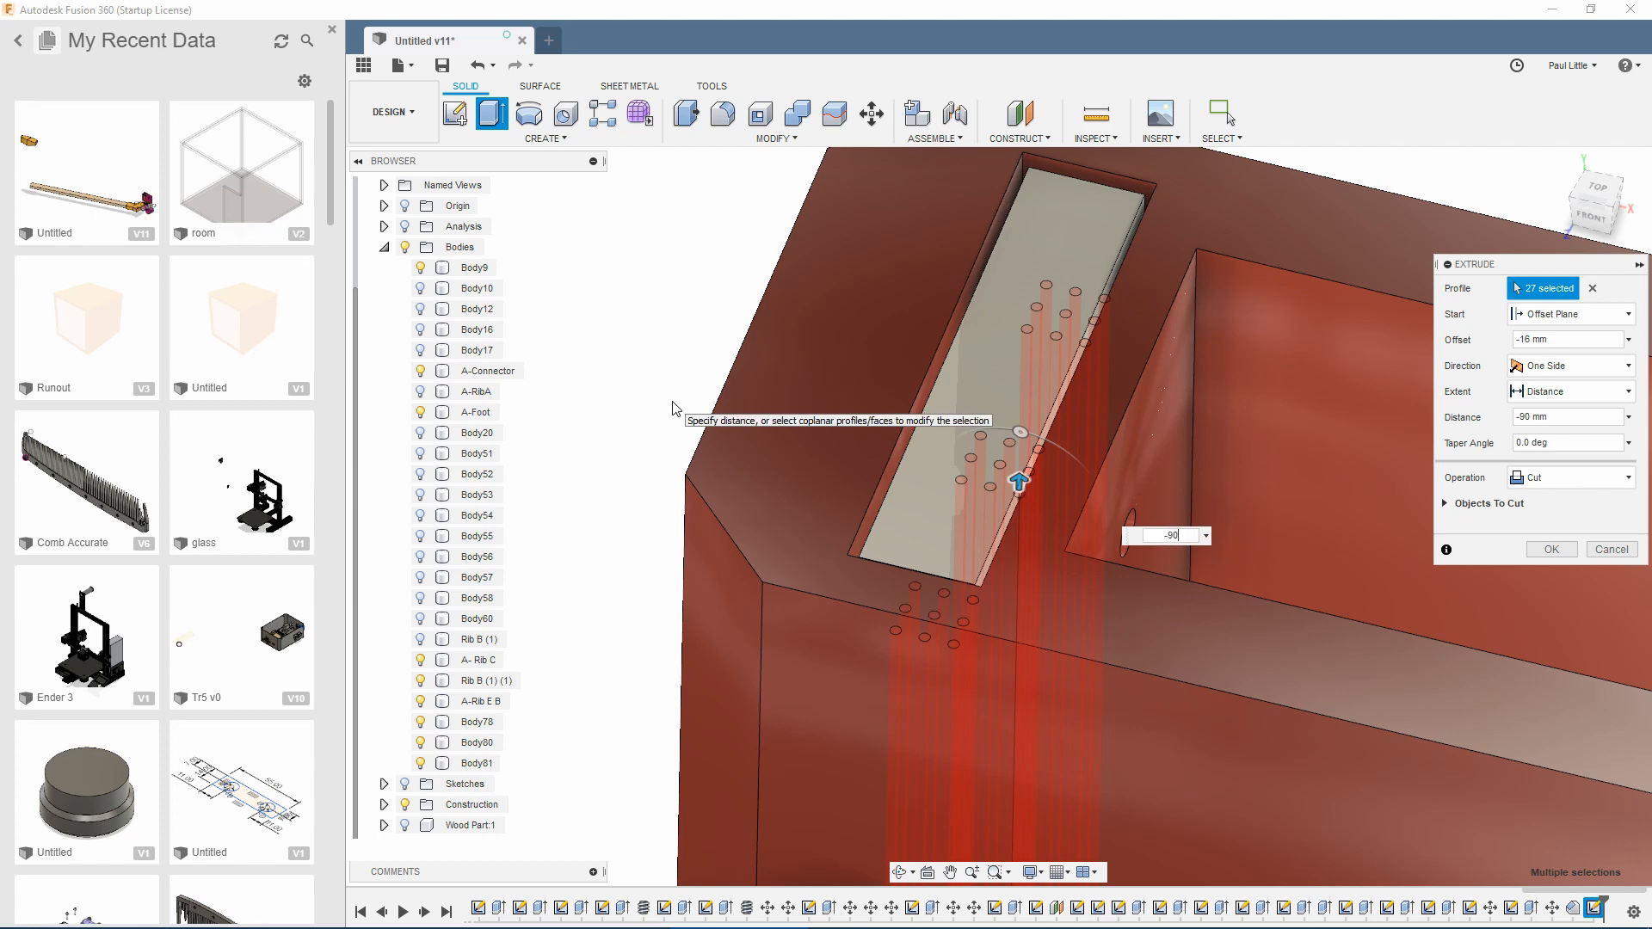
key(Return)
Step: Start a section analysis for the red body and the cream rib
scroll(681, 482, down, 5)
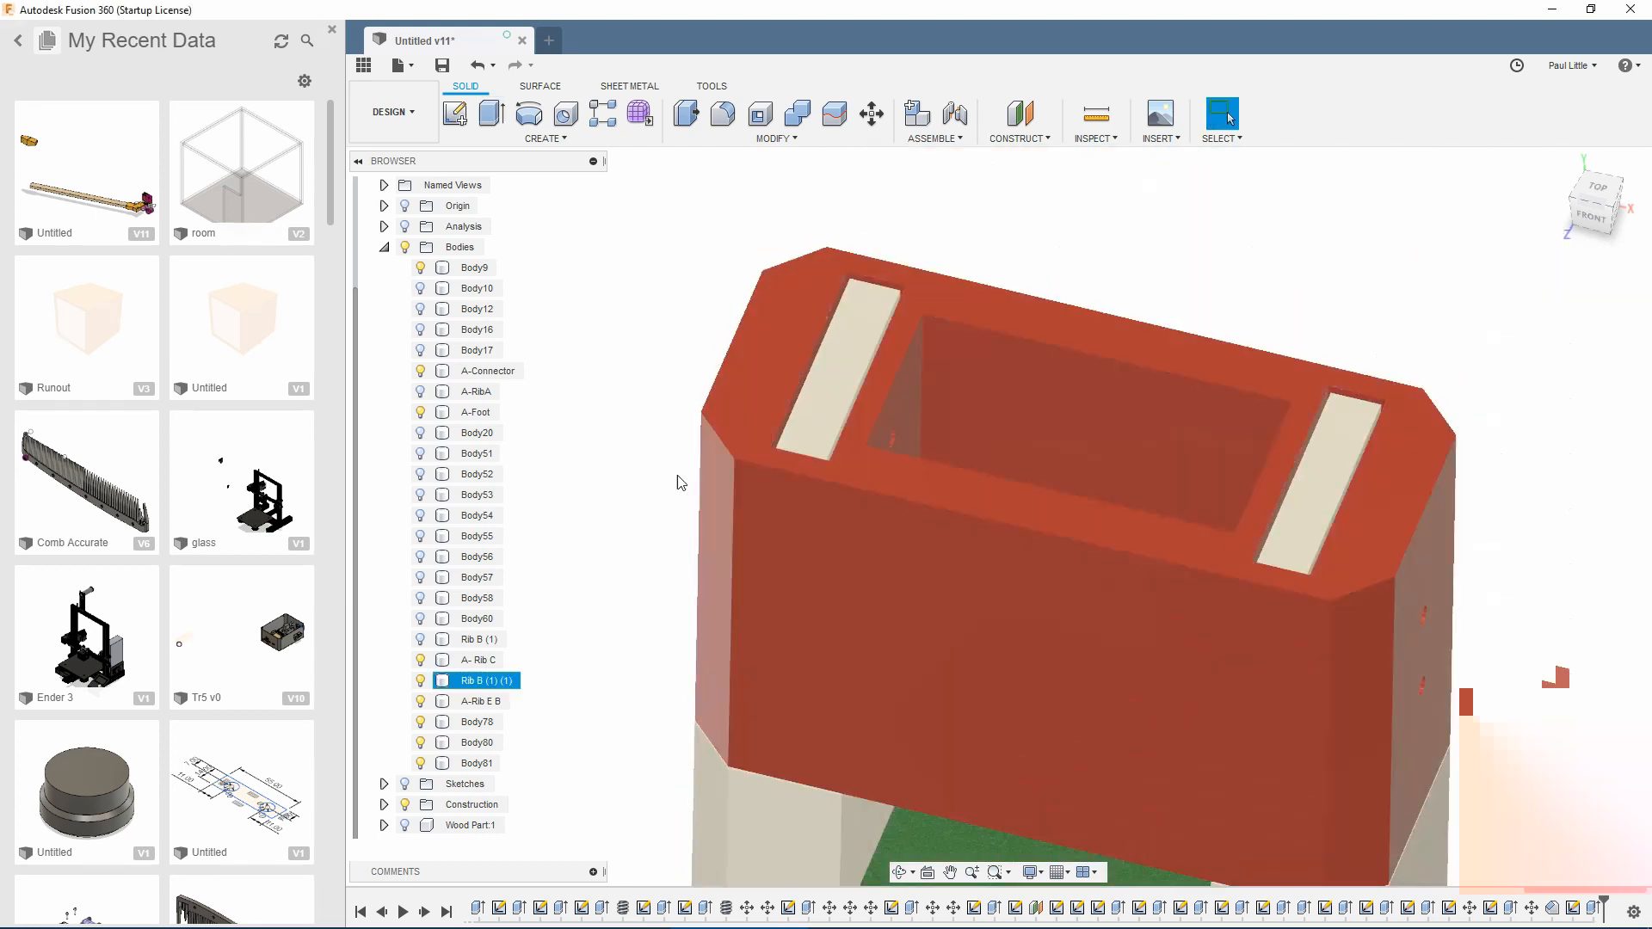
shift+middle_drag(681, 482, 819, 424)
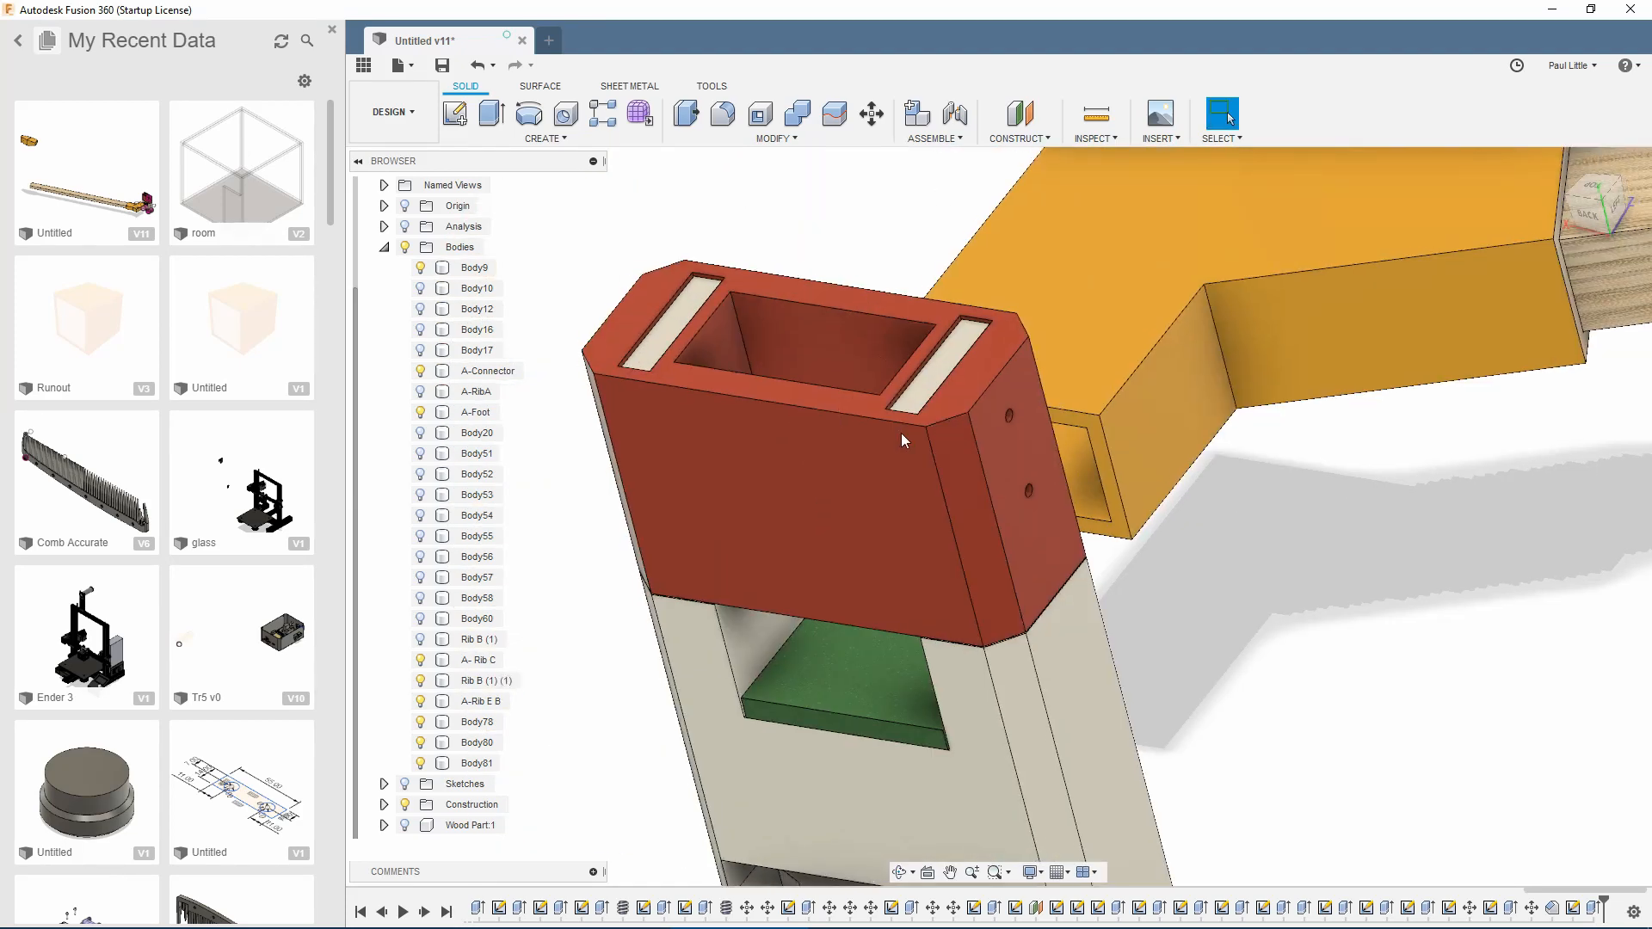
click(1004, 138)
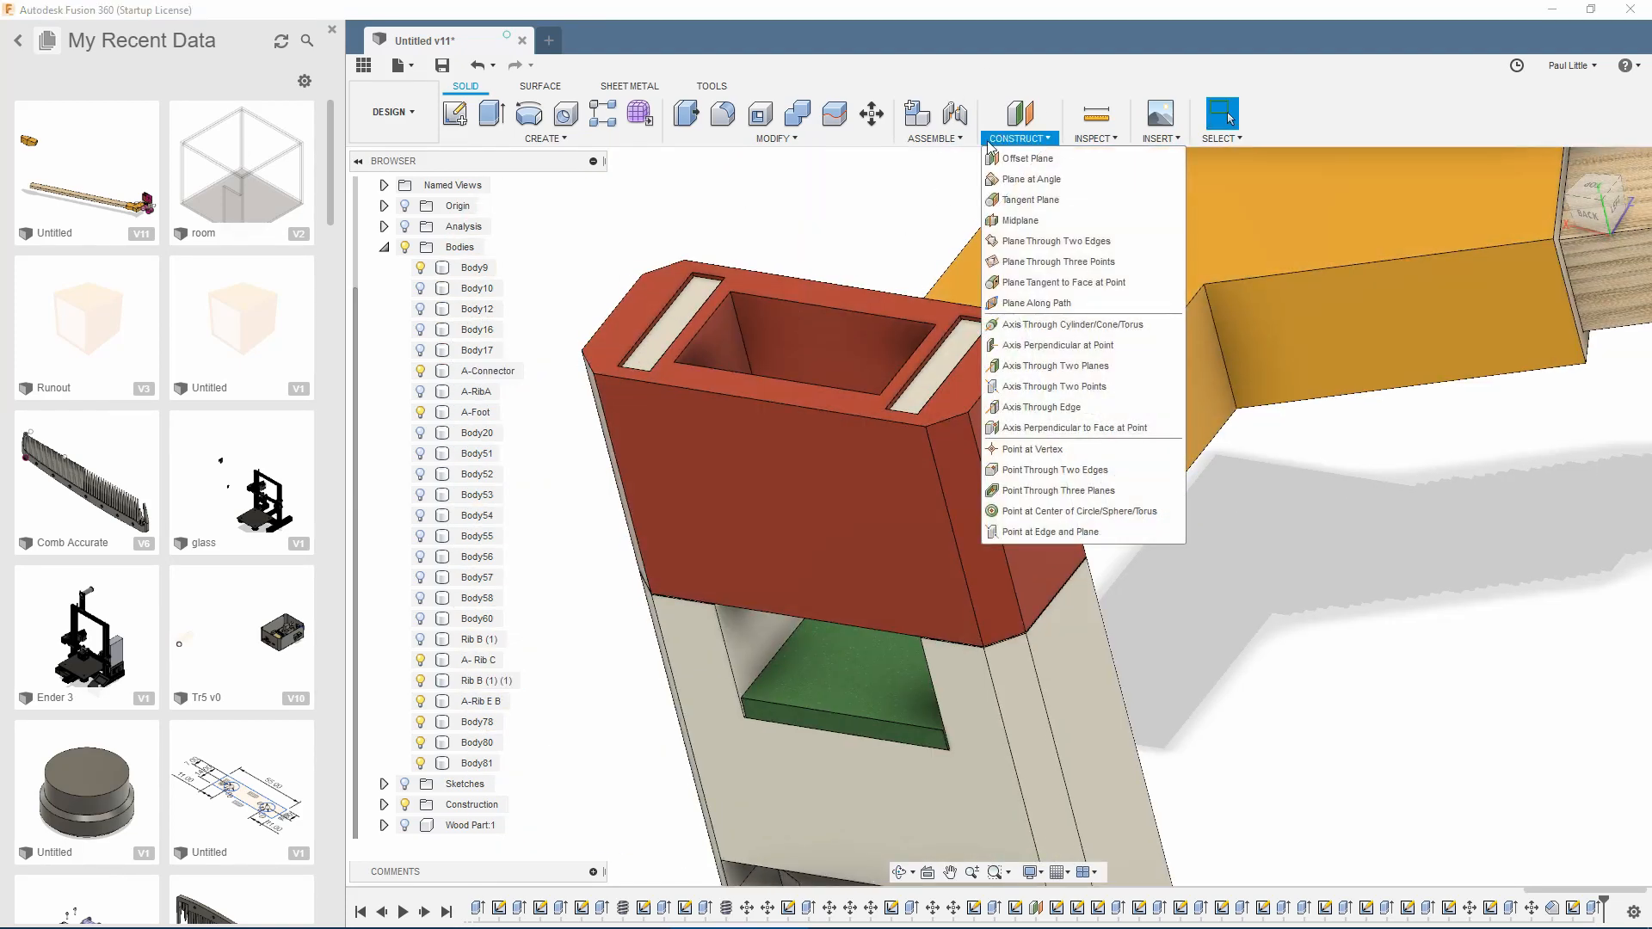
mouse_move(1094, 138)
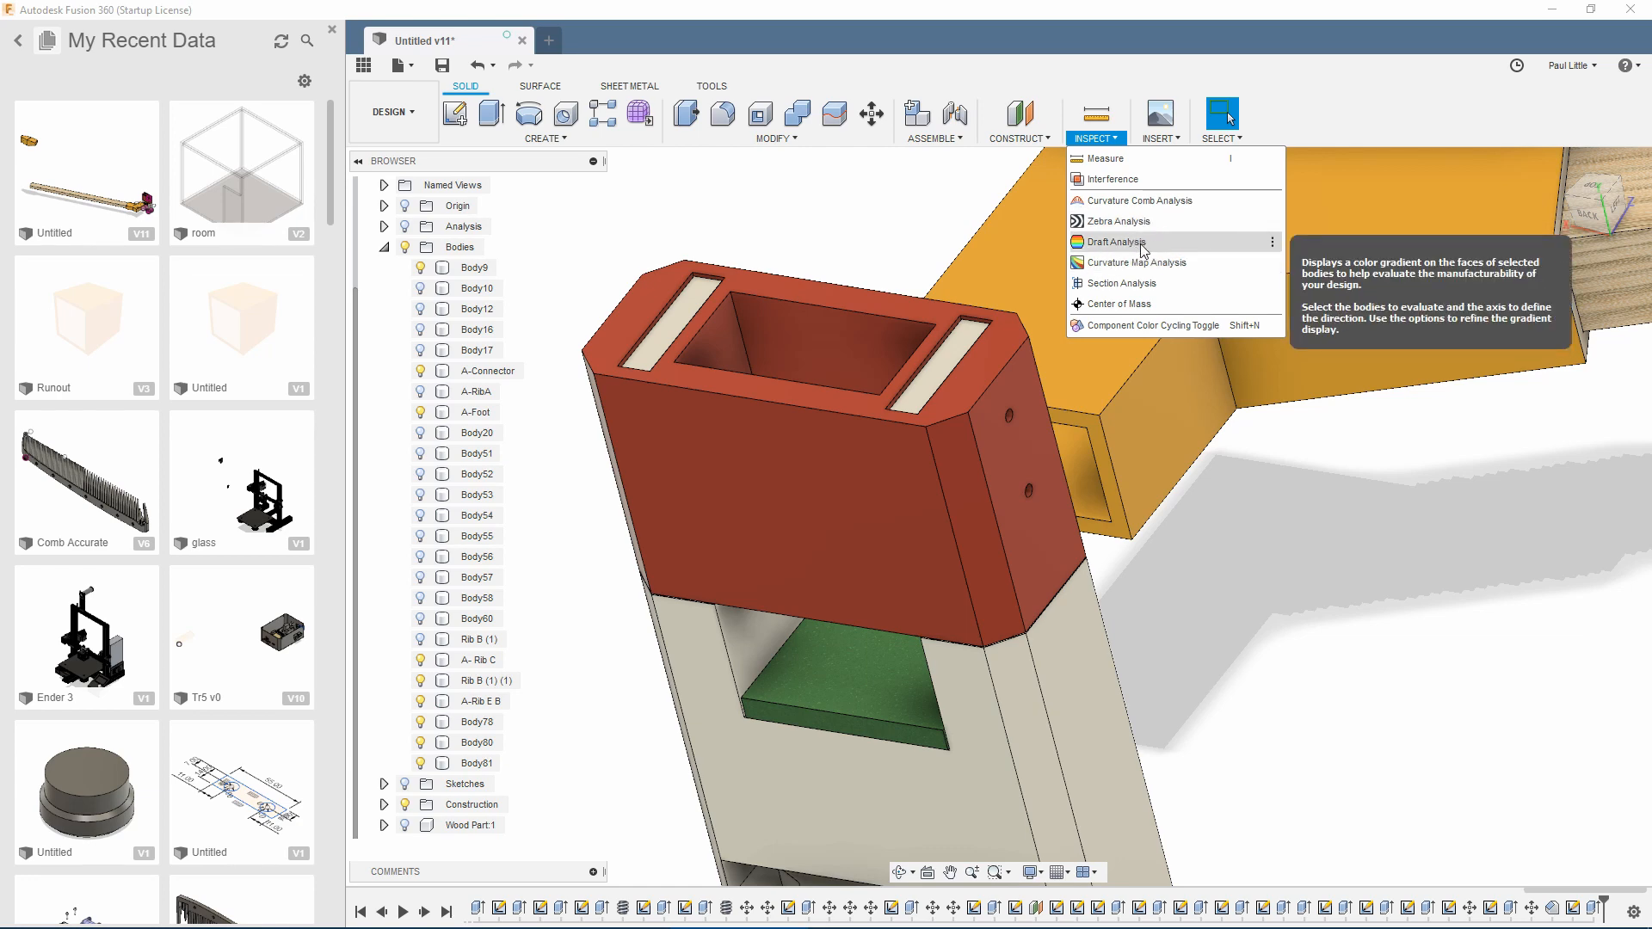
click(1120, 283)
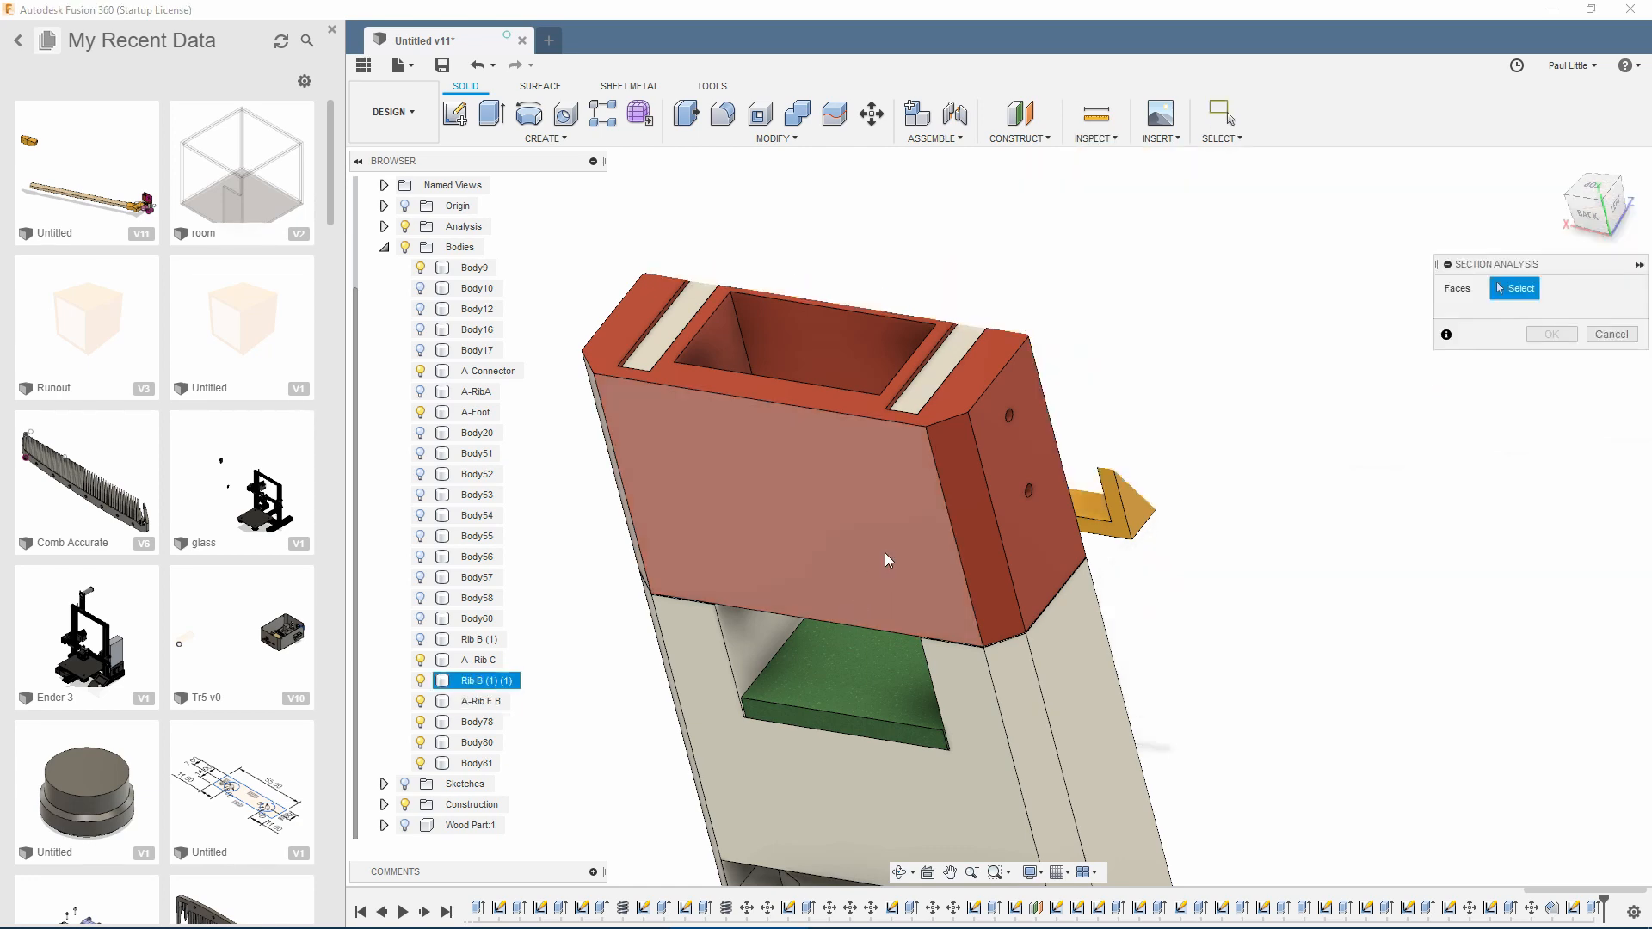
click(981, 482)
mouse_move(981, 482)
shift+middle_down()
mouse_move(984, 358)
mouse_move(1074, 342)
shift+middle_up()
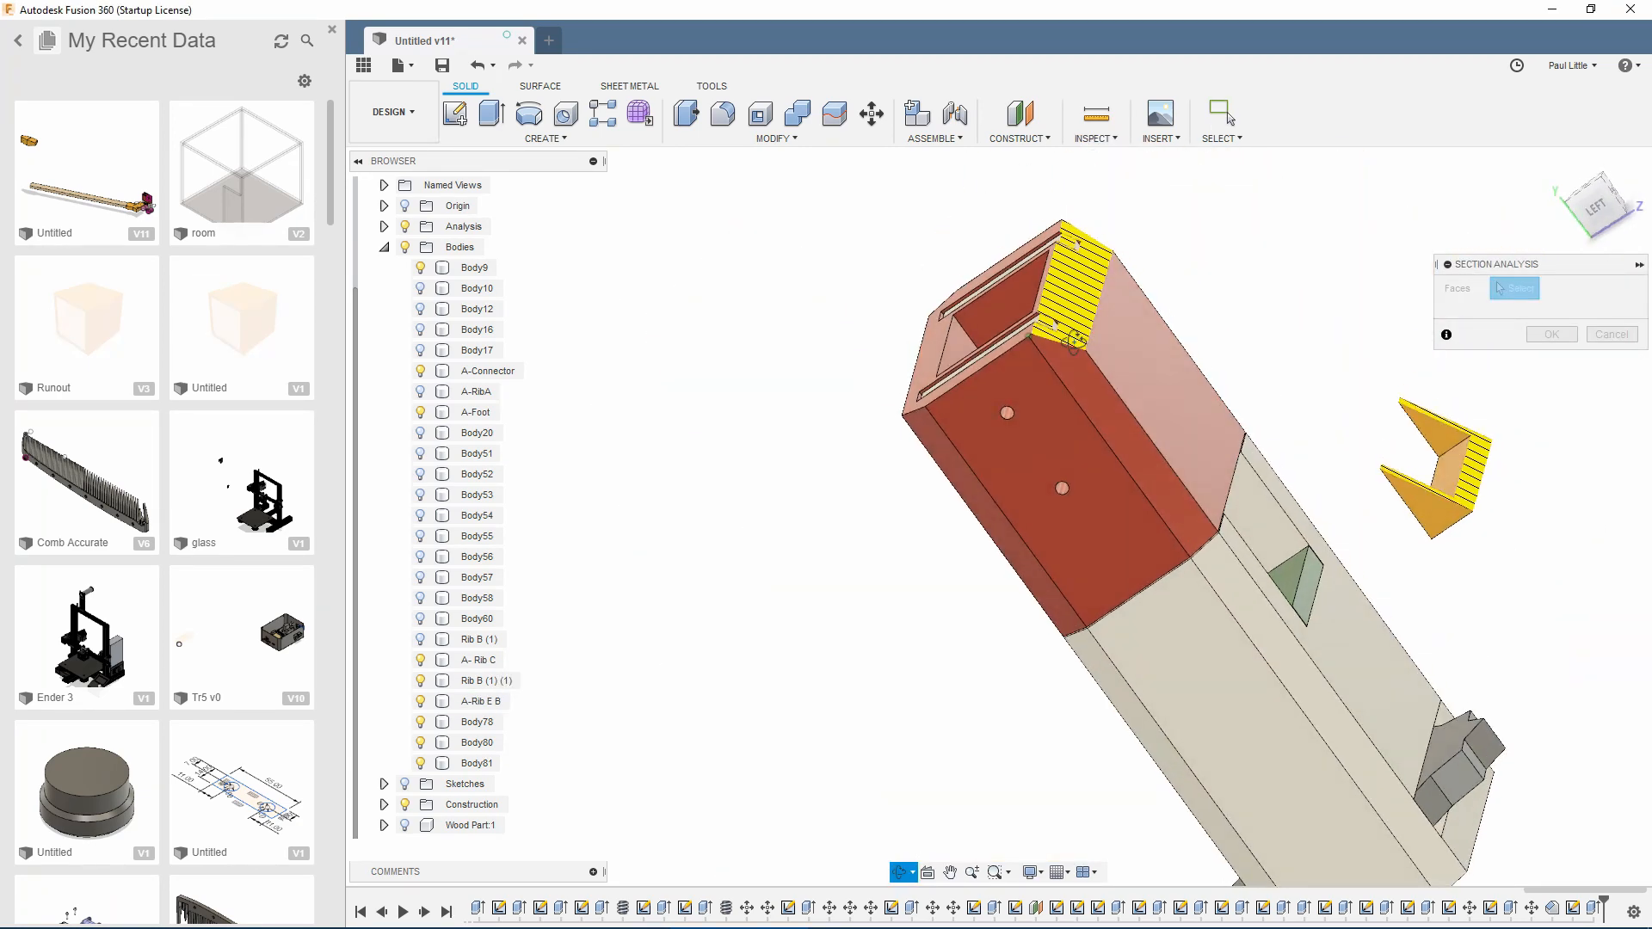
Step: Look through the construction planes and the existing section analyses in the model tree
scroll(1117, 532, down, 3)
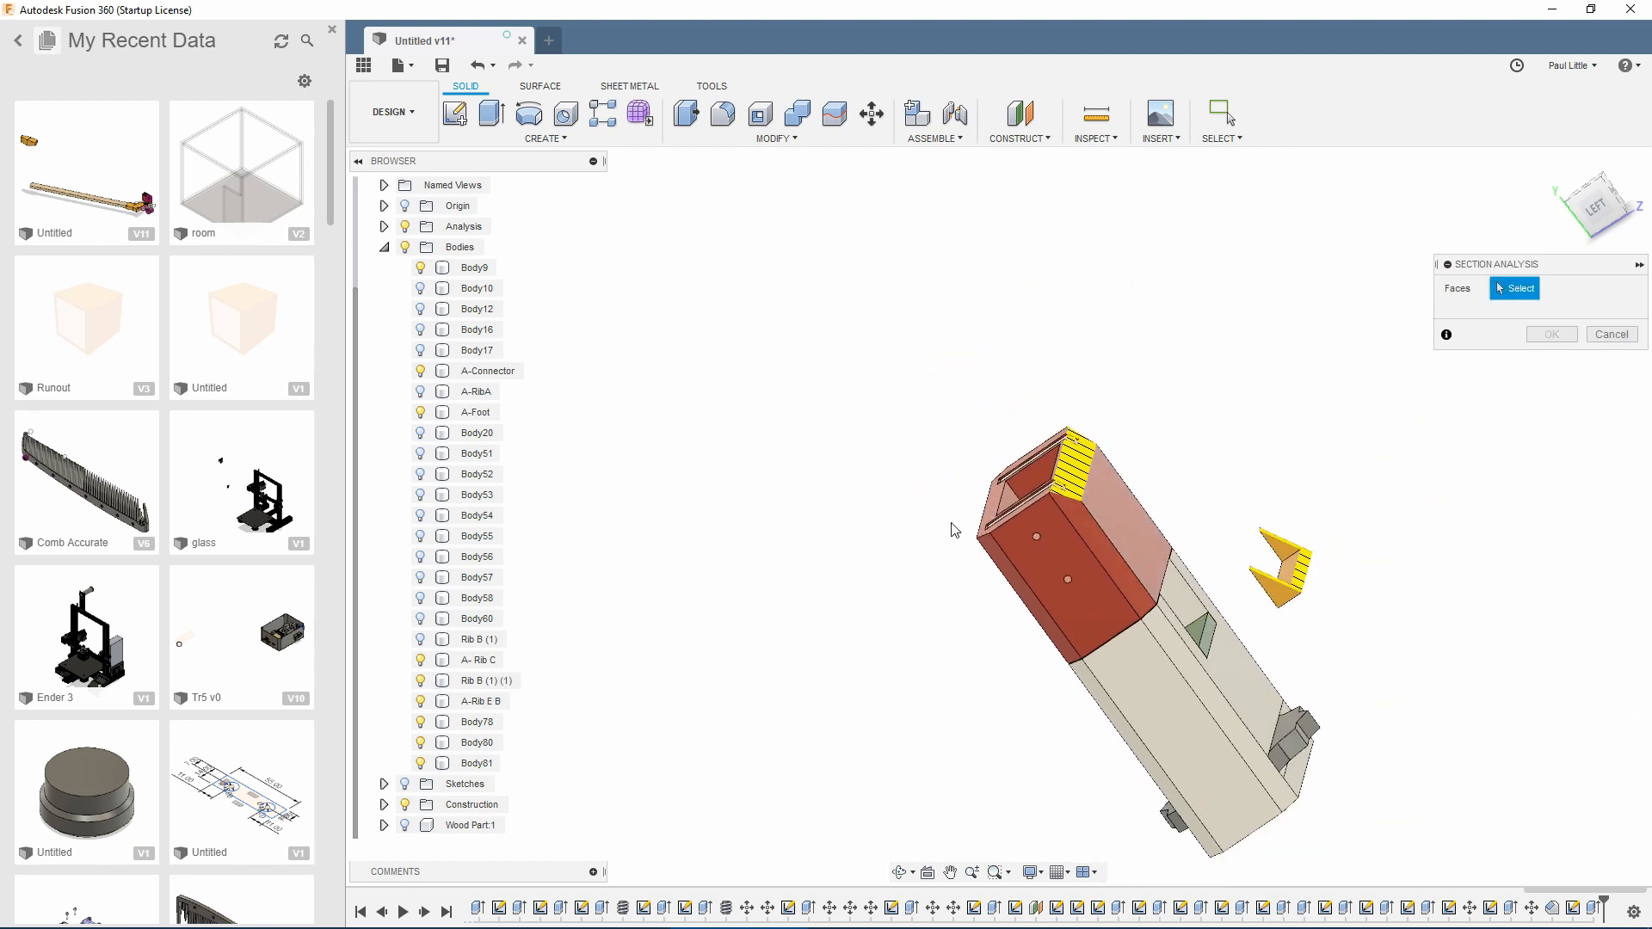
scroll(1094, 450, up, 3)
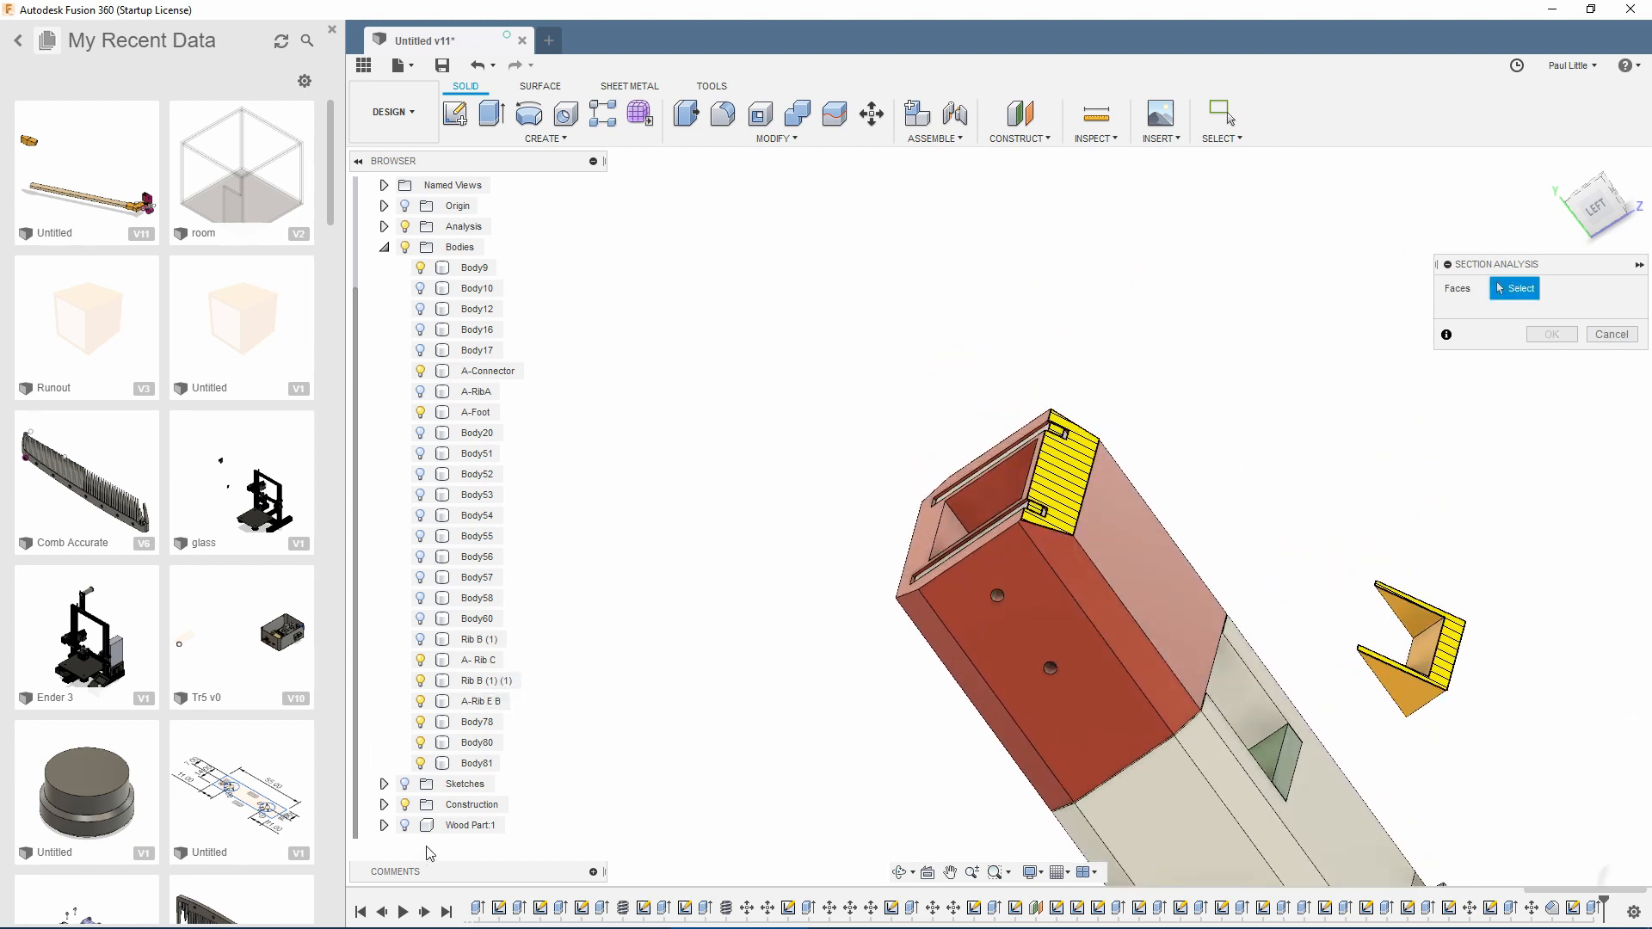
scroll(412, 279, up, 2)
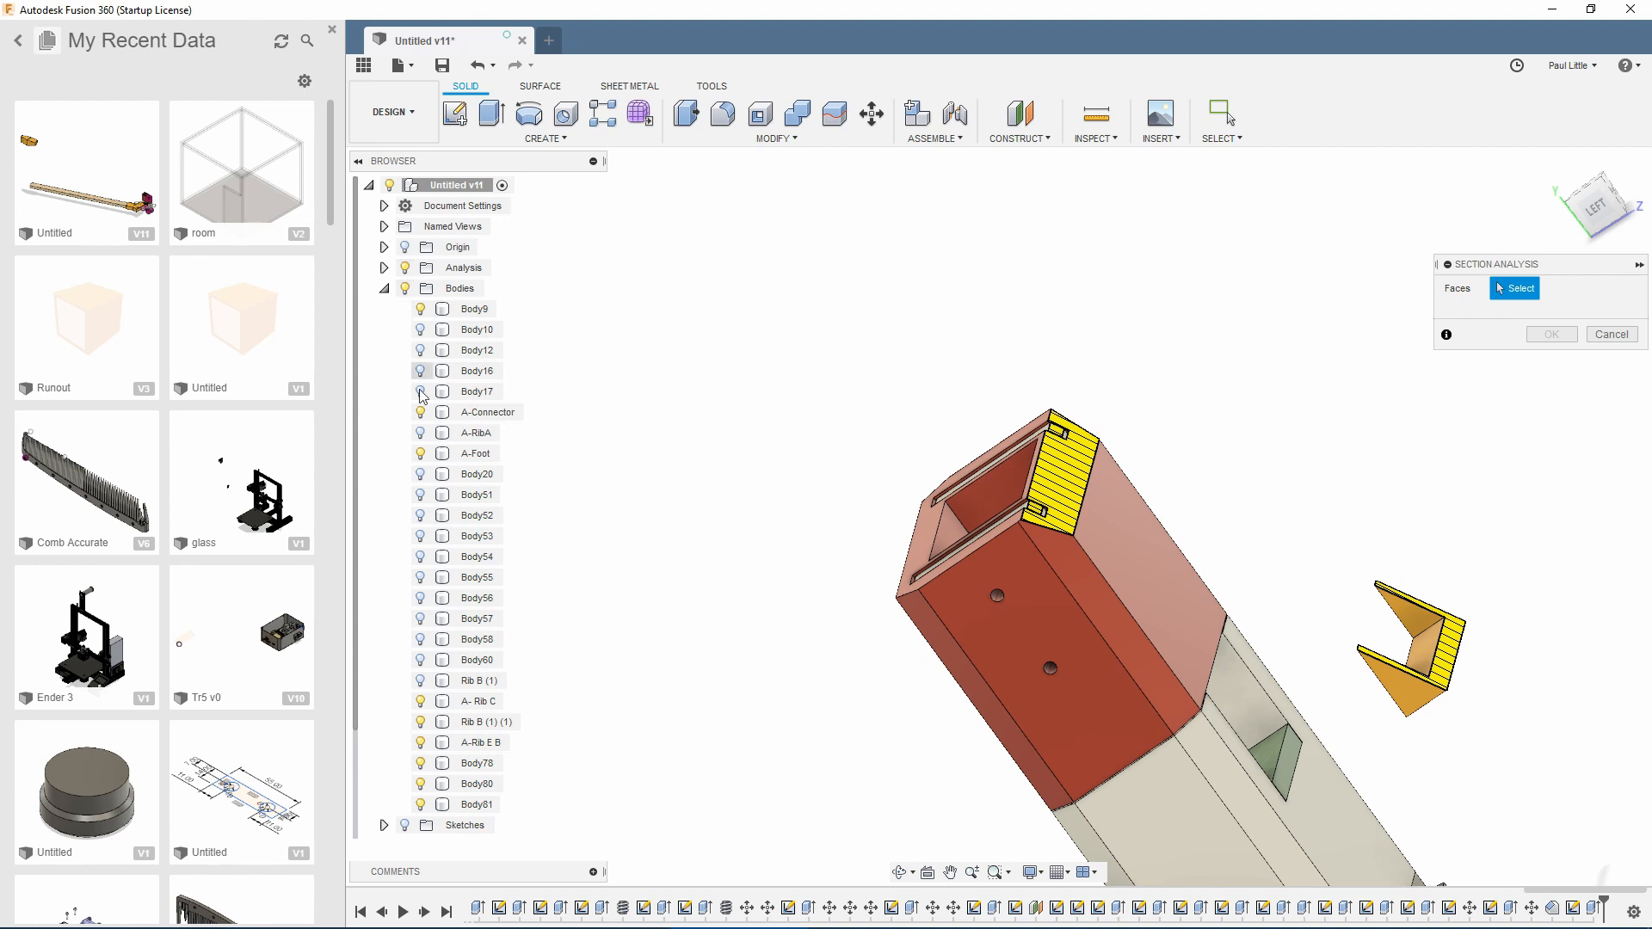
scroll(422, 395, down, 2)
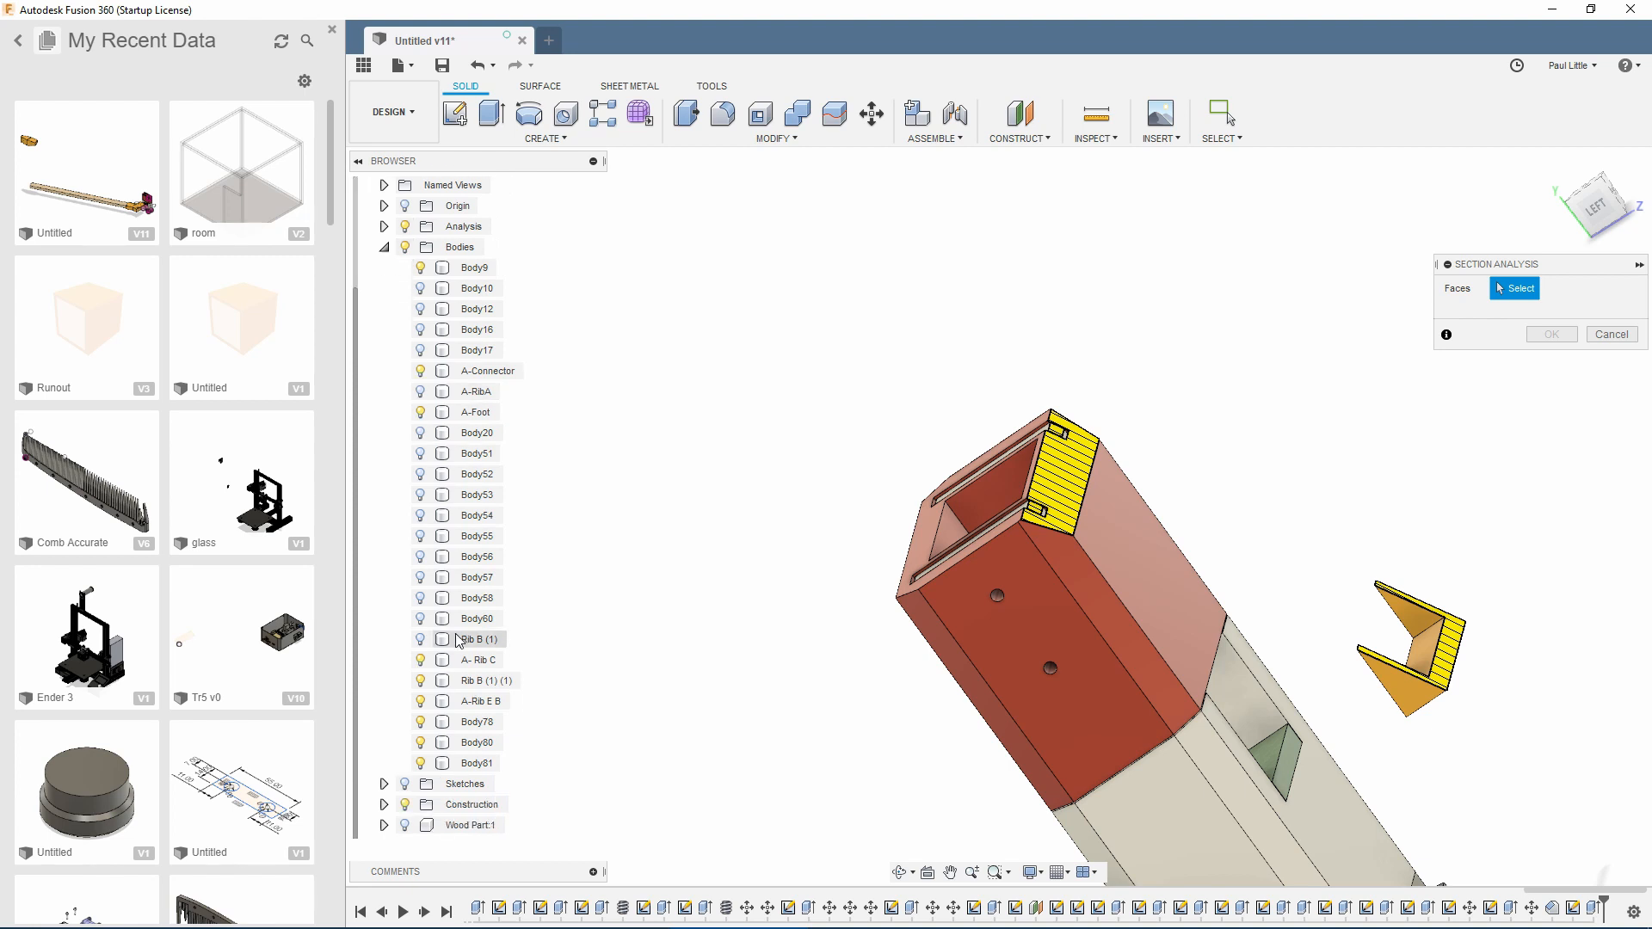
click(385, 805)
scroll(394, 810, down, 5)
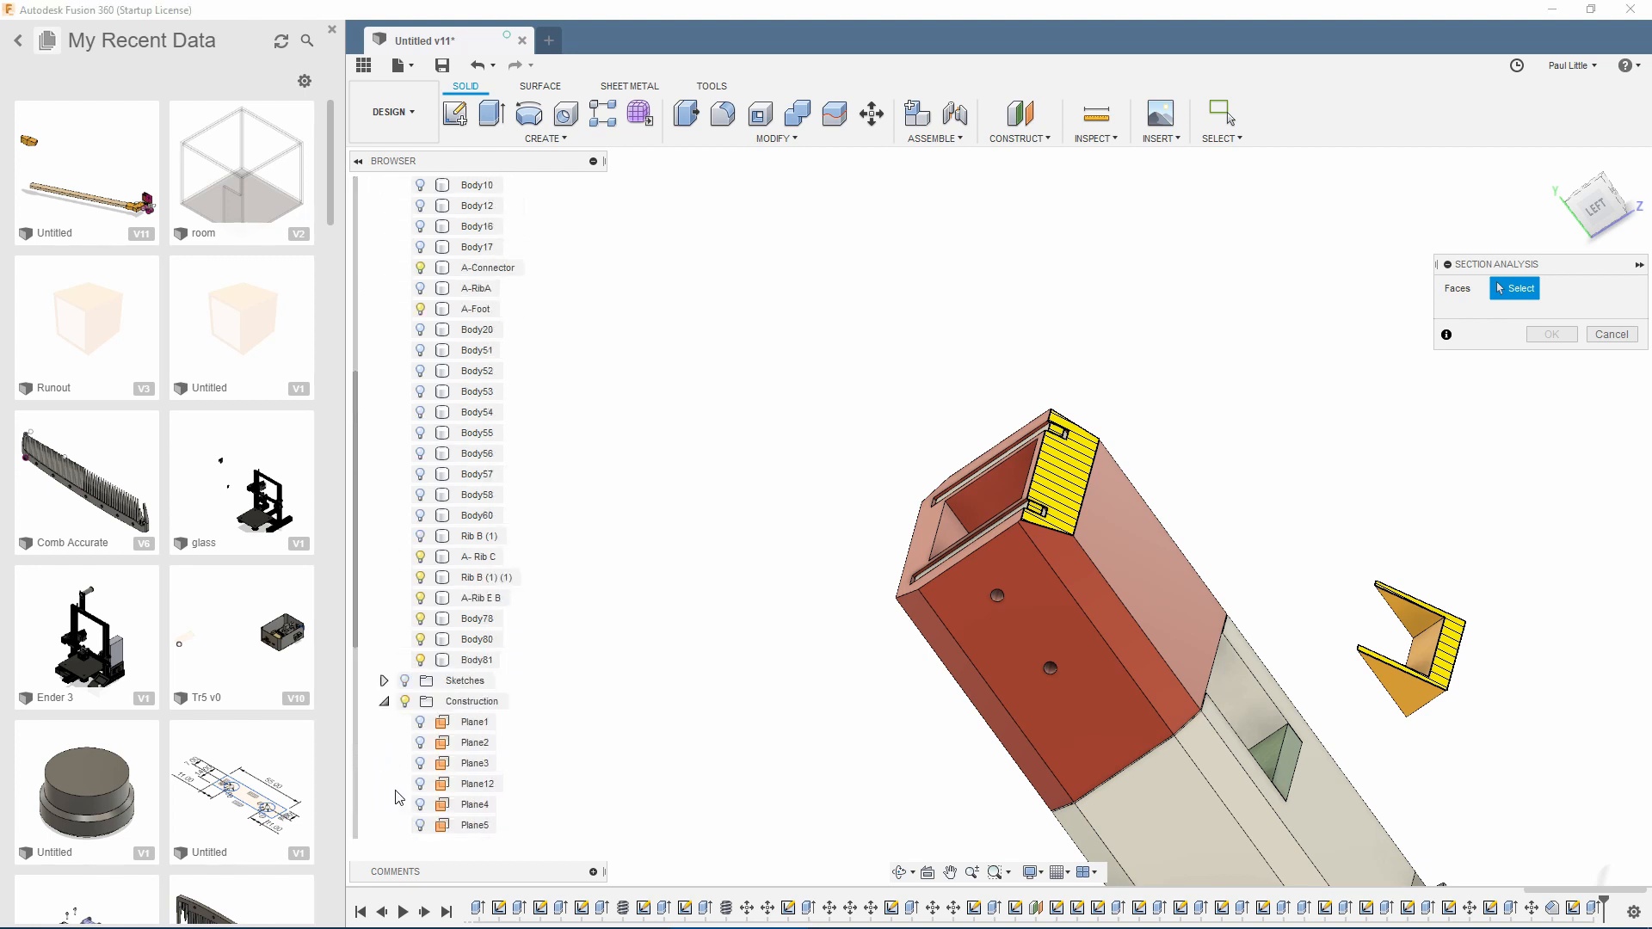
scroll(469, 741, up, 6)
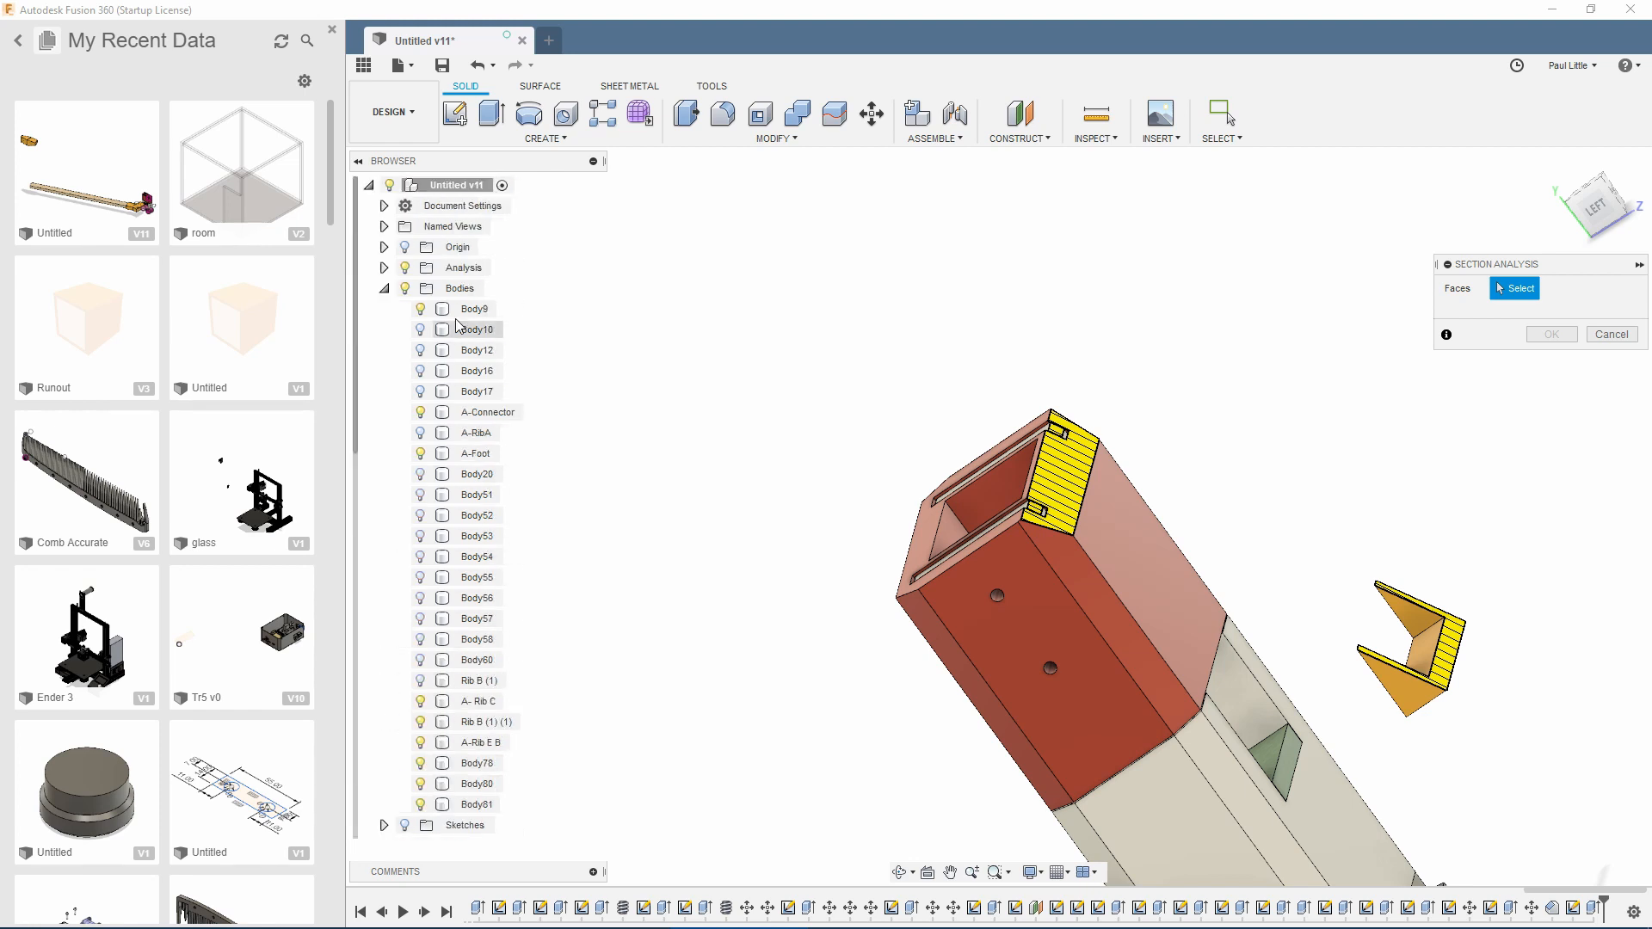
click(383, 268)
scroll(1184, 476, down, 3)
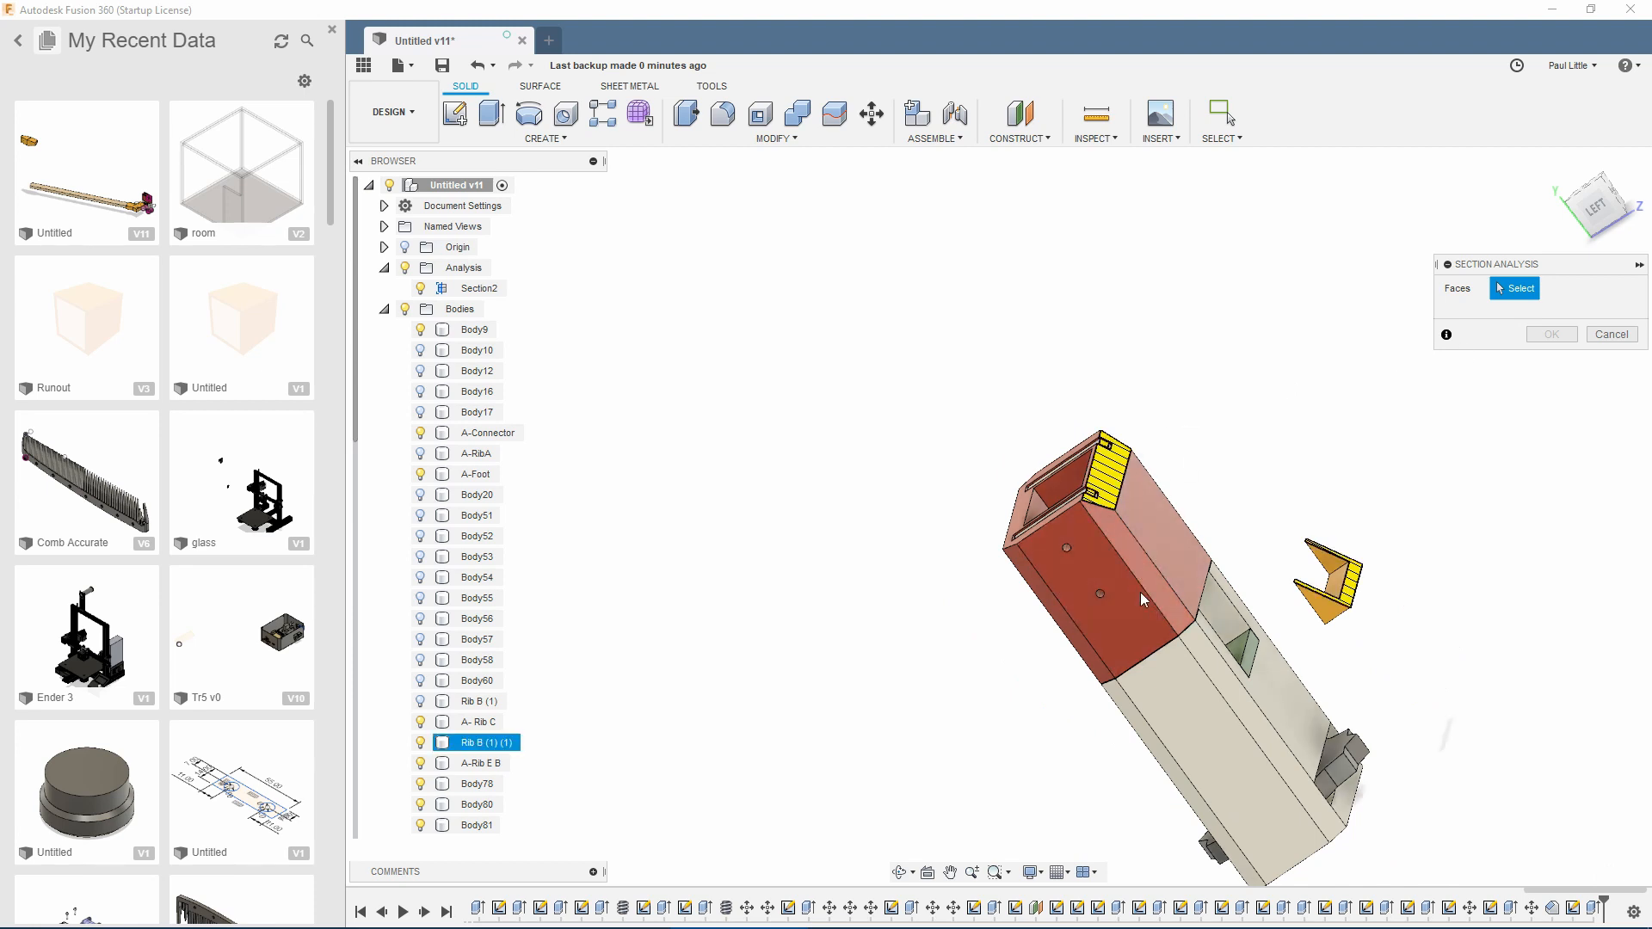
Step: Section the red body from its wide side face at a Y distance of -18.978 mm and inspect the cut
click(1174, 576)
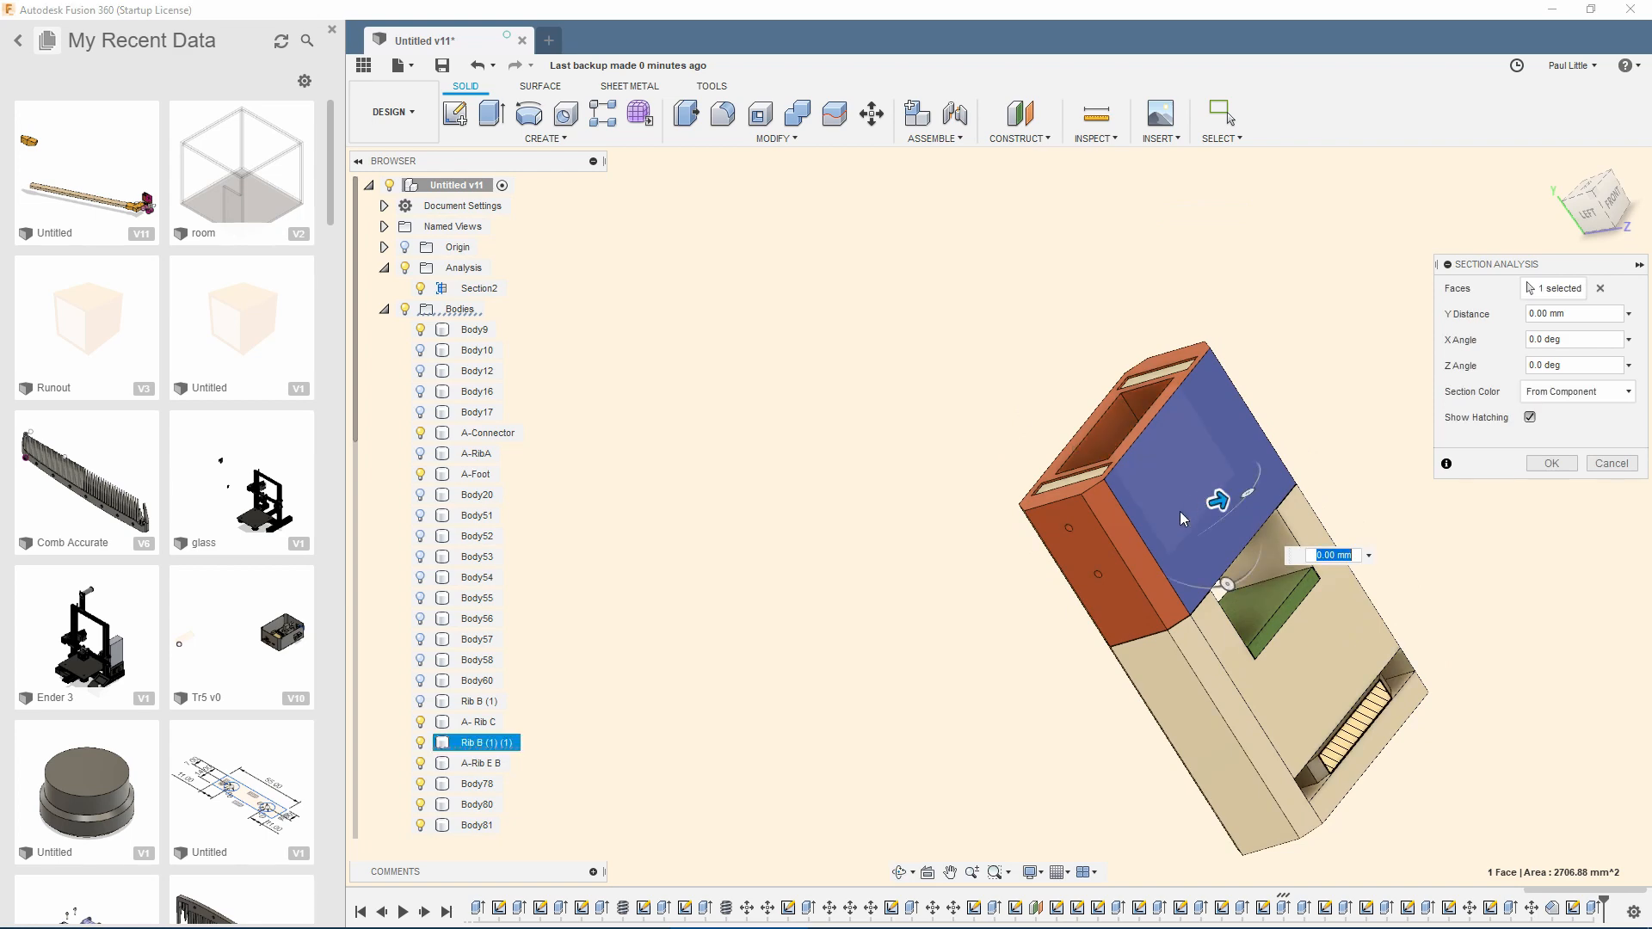
drag(1196, 518, 1164, 514)
scroll(1140, 503, up, 8)
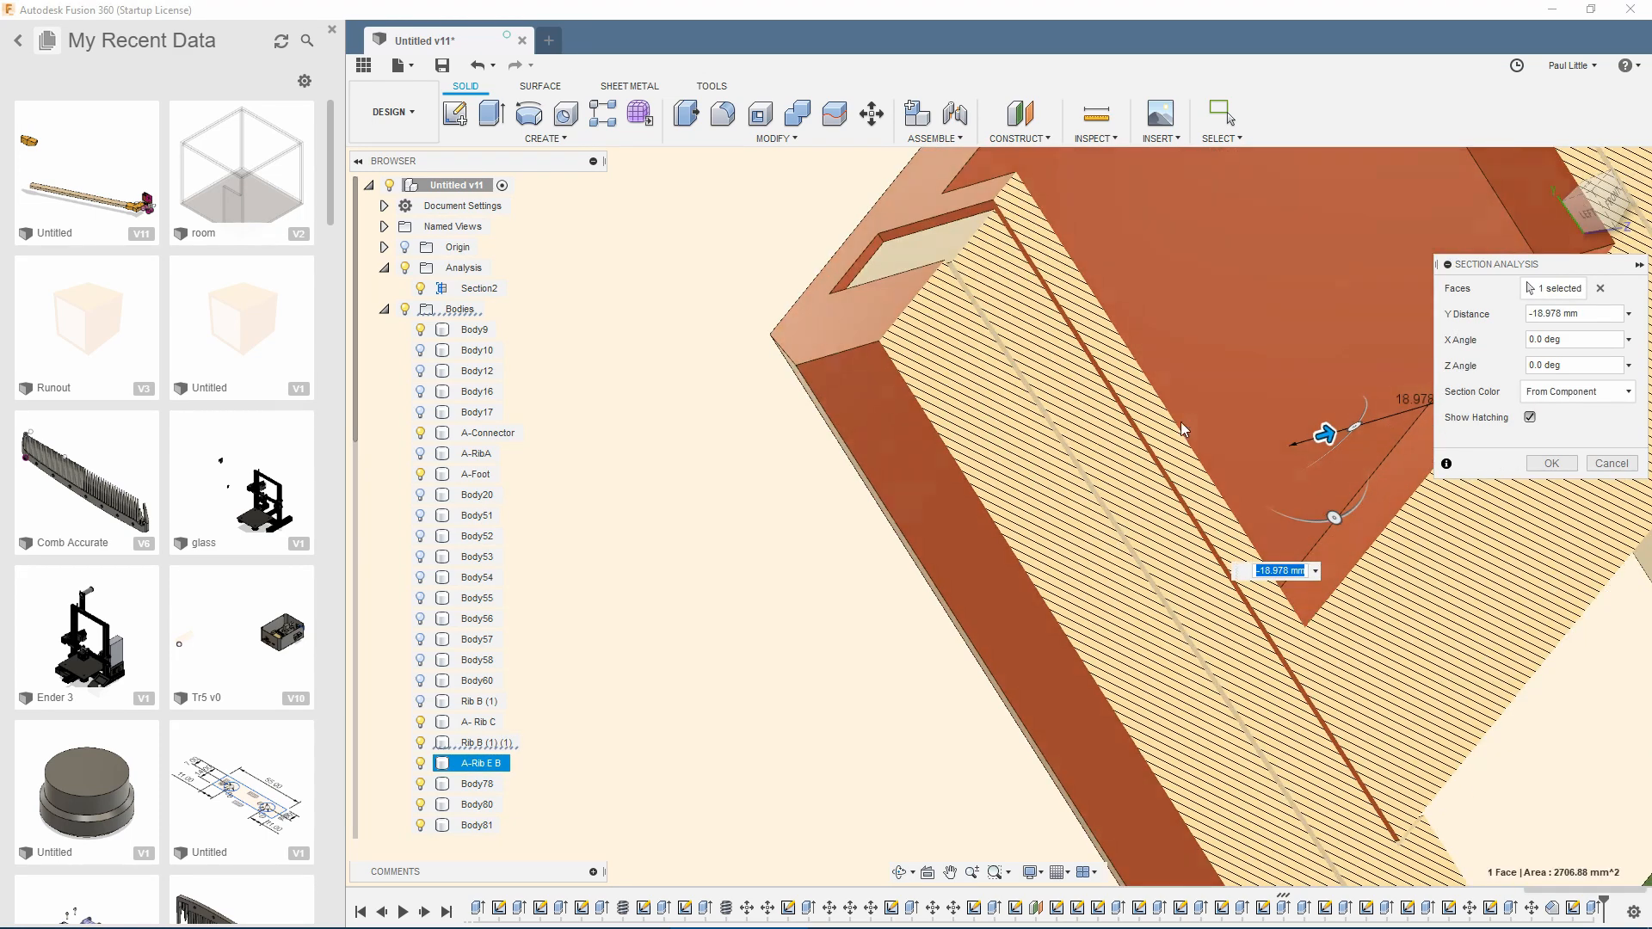
mouse_move(1173, 424)
shift+middle_down()
mouse_move(1122, 460)
mouse_move(1150, 443)
shift+middle_up()
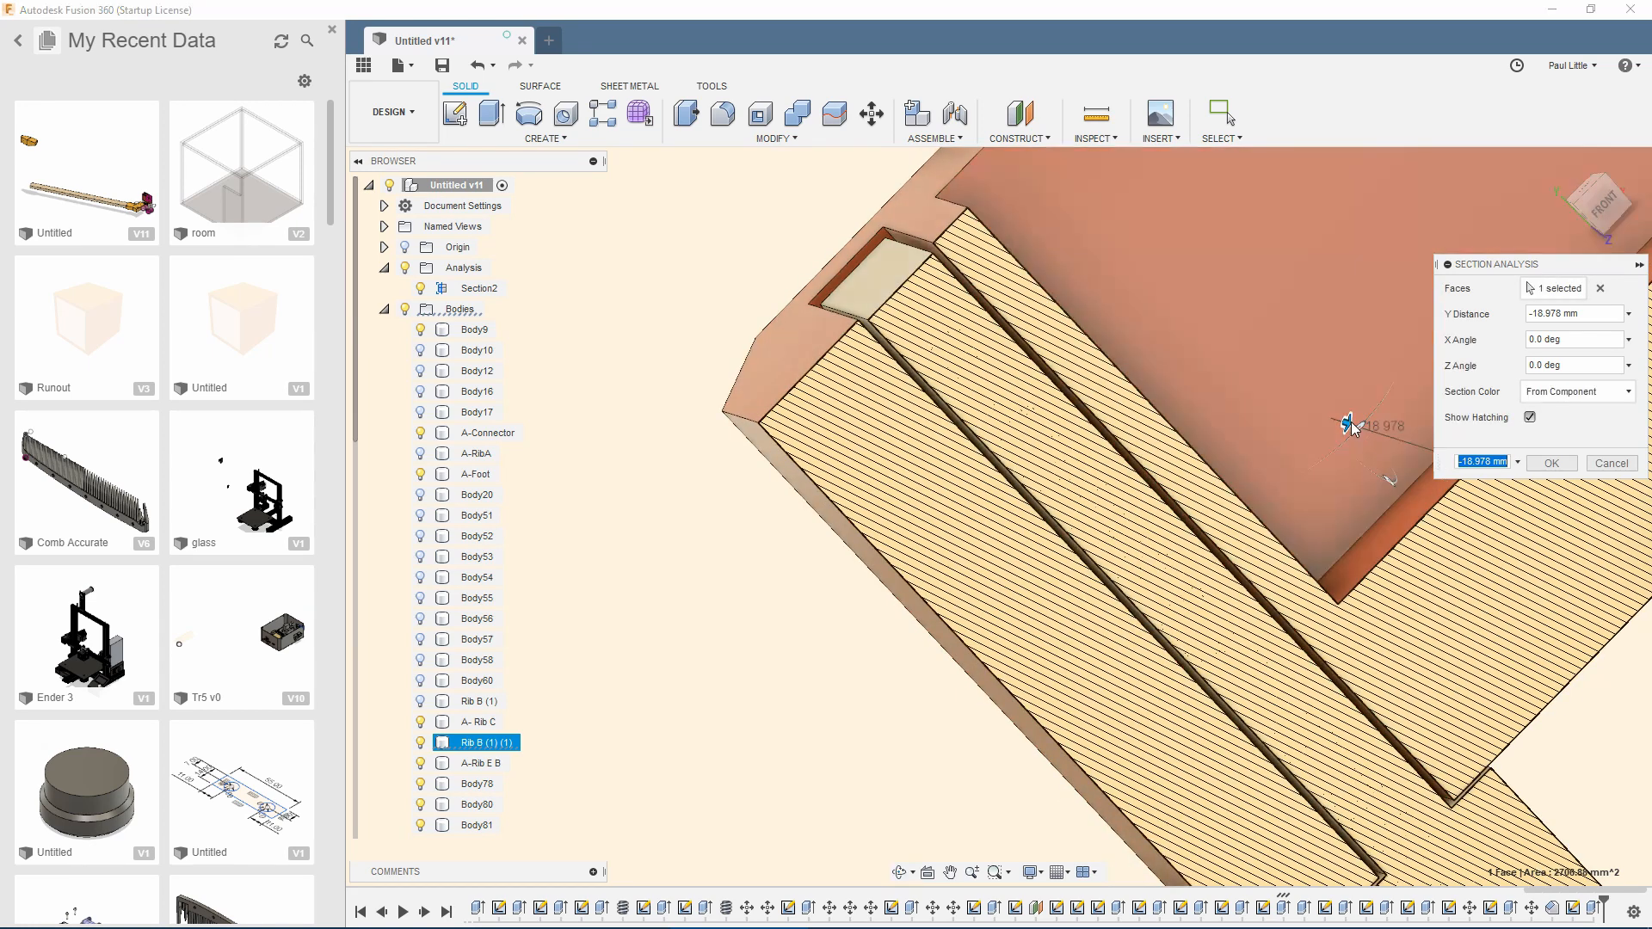
mouse_move(1149, 318)
shift+middle_down()
mouse_move(1250, 398)
mouse_move(1061, 449)
shift+middle_up()
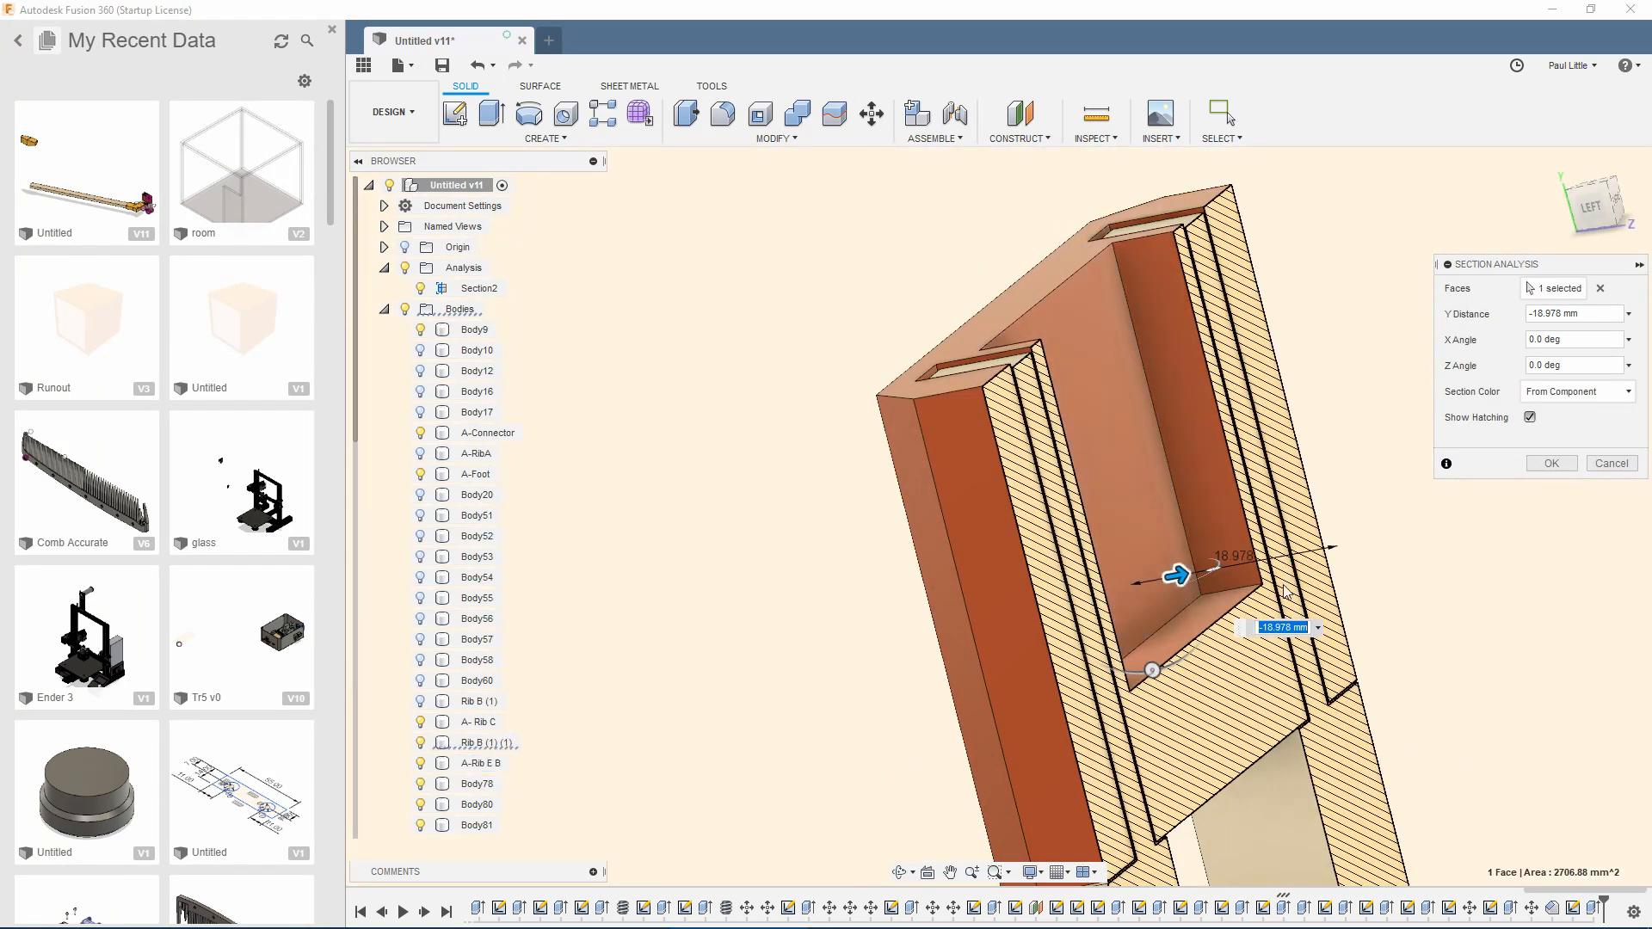
shift+middle_drag(1134, 568, 1191, 553)
Step: Tilt the section plane to an X angle of -30 degrees so it crosses the rib's holes
drag(1227, 552, 1265, 539)
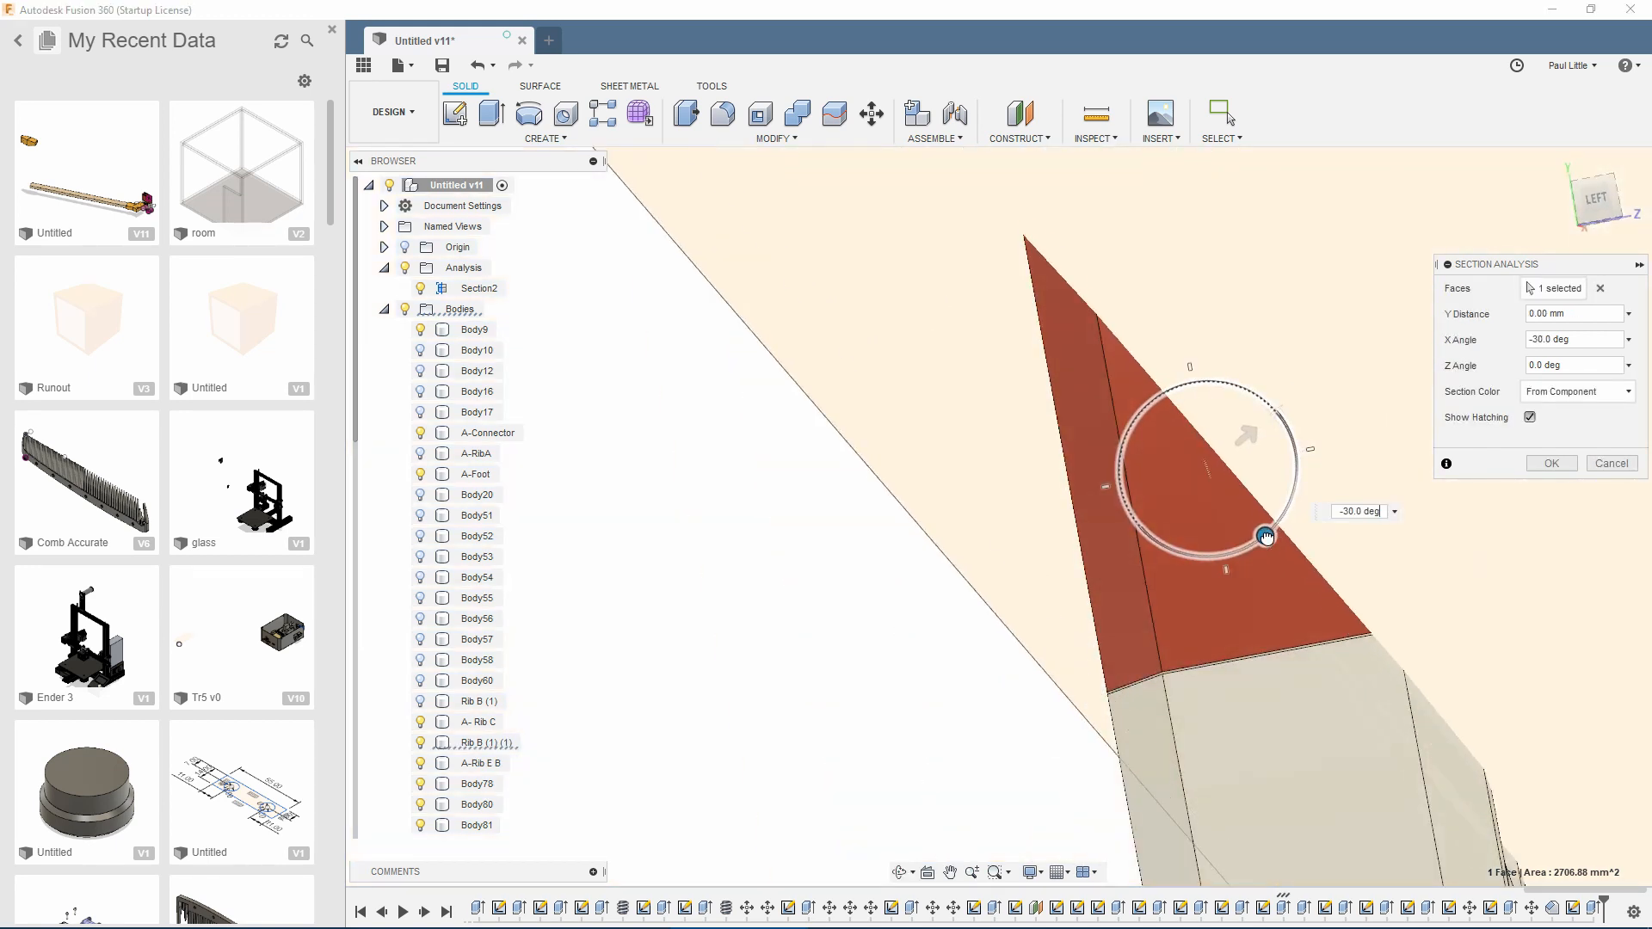
mouse_move(1221, 344)
middle_down()
mouse_move(1232, 395)
mouse_move(1175, 441)
mouse_move(1150, 529)
middle_up()
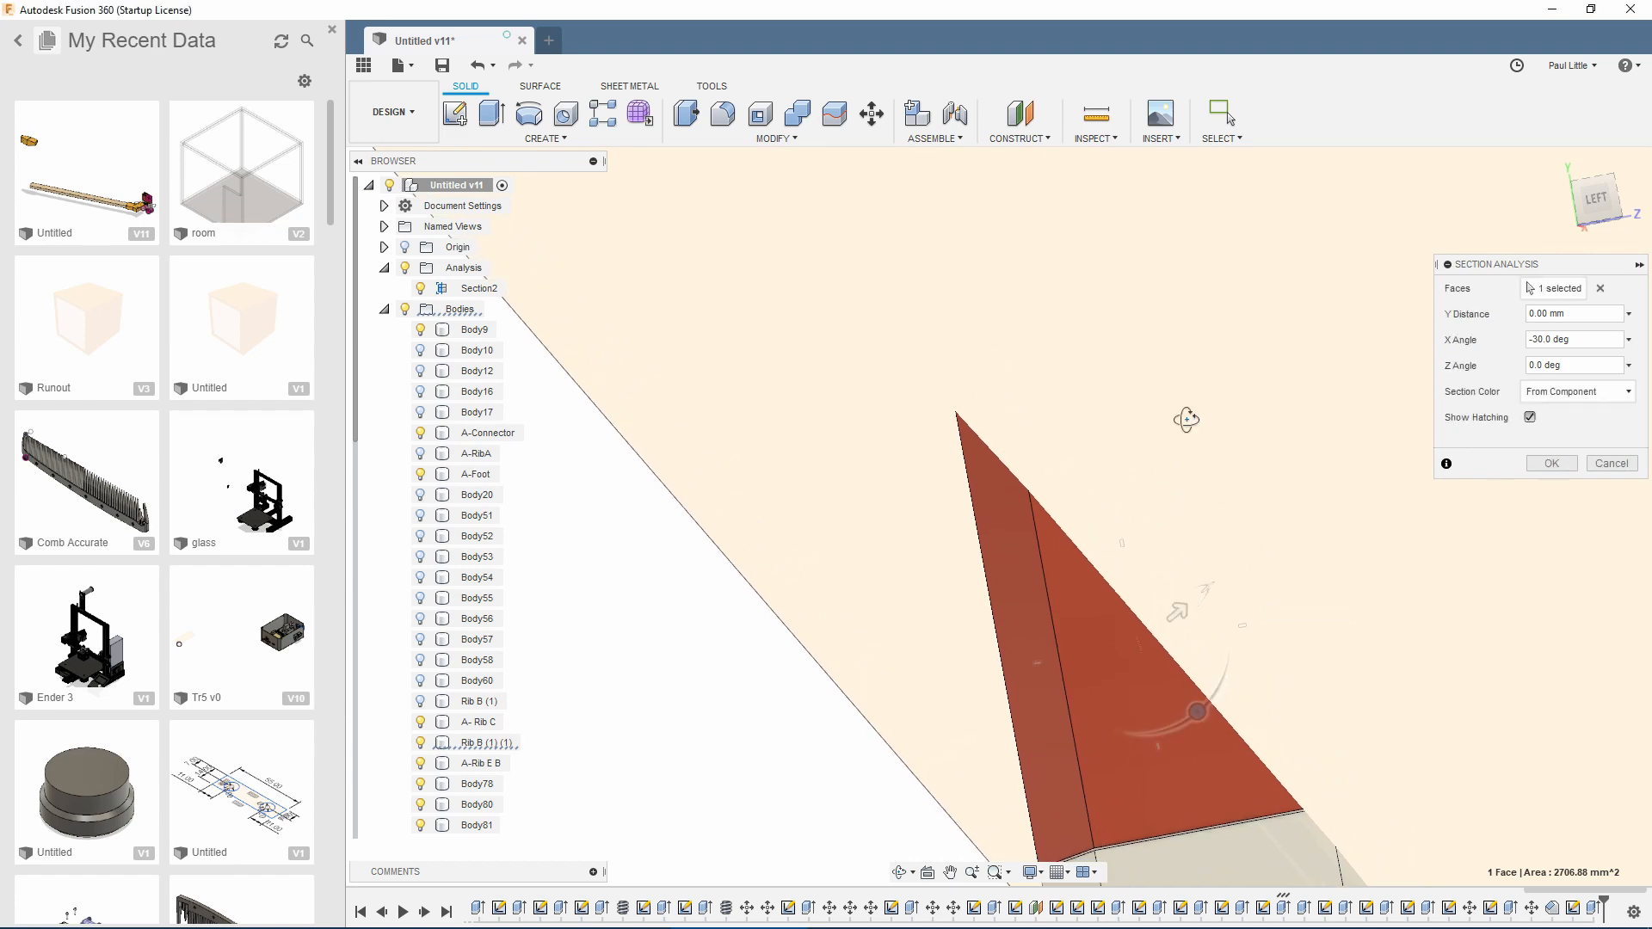
mouse_move(1184, 420)
shift+middle_down()
mouse_move(1132, 510)
mouse_move(1115, 427)
shift+middle_up()
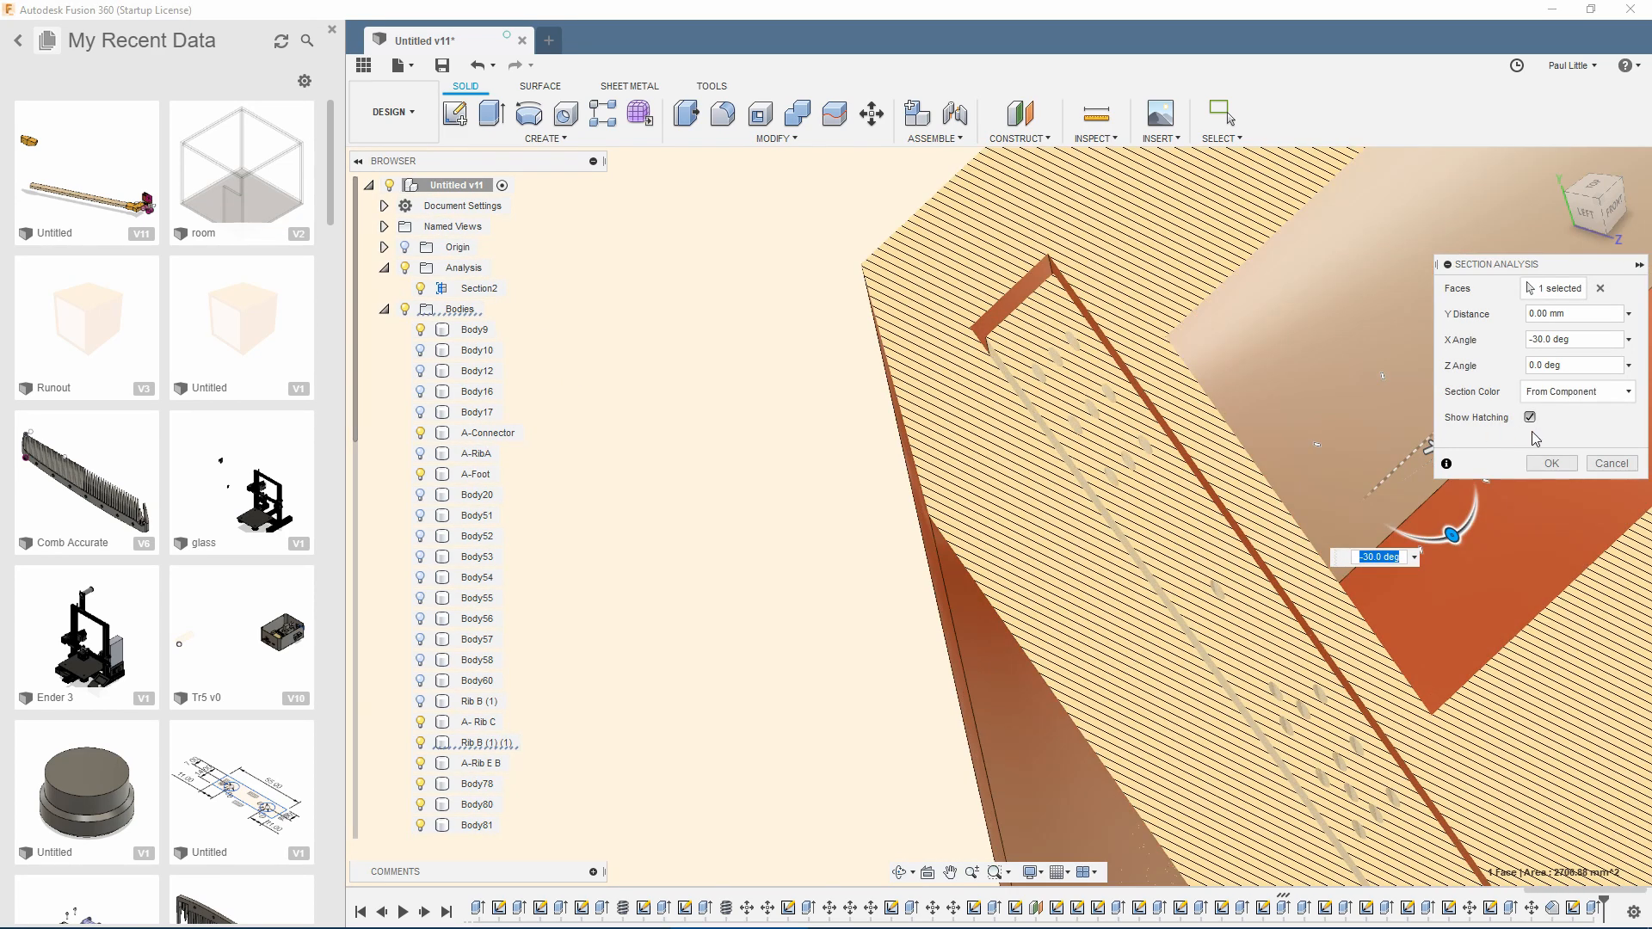
Step: Switch the section color to Custom, using yellow
click(1583, 391)
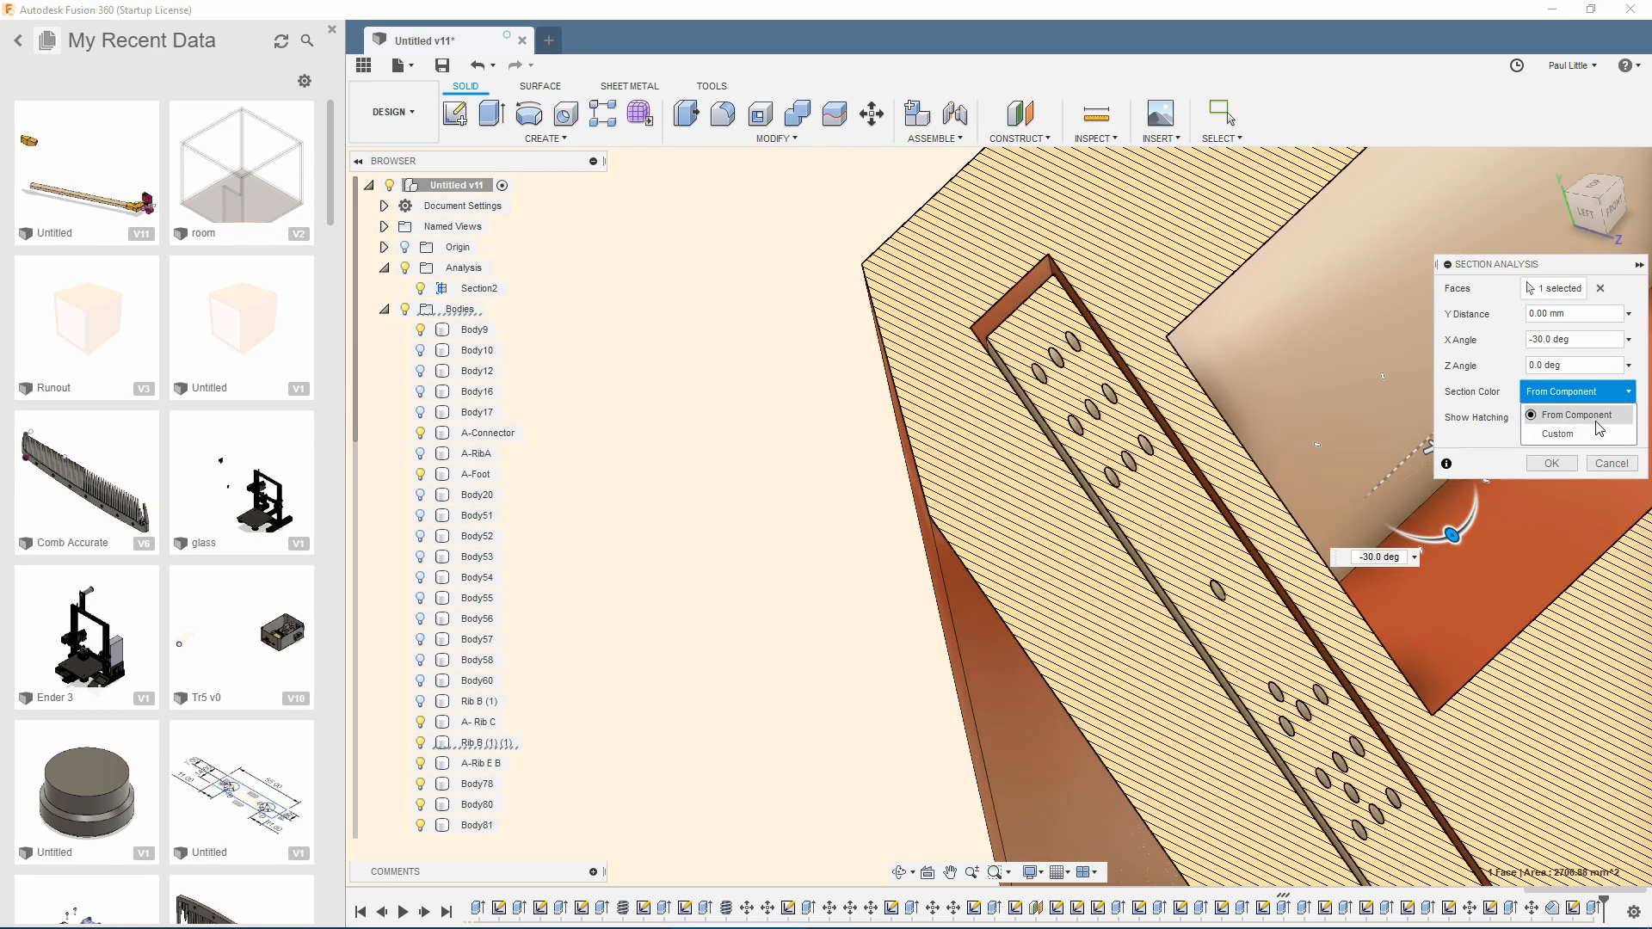
click(1583, 433)
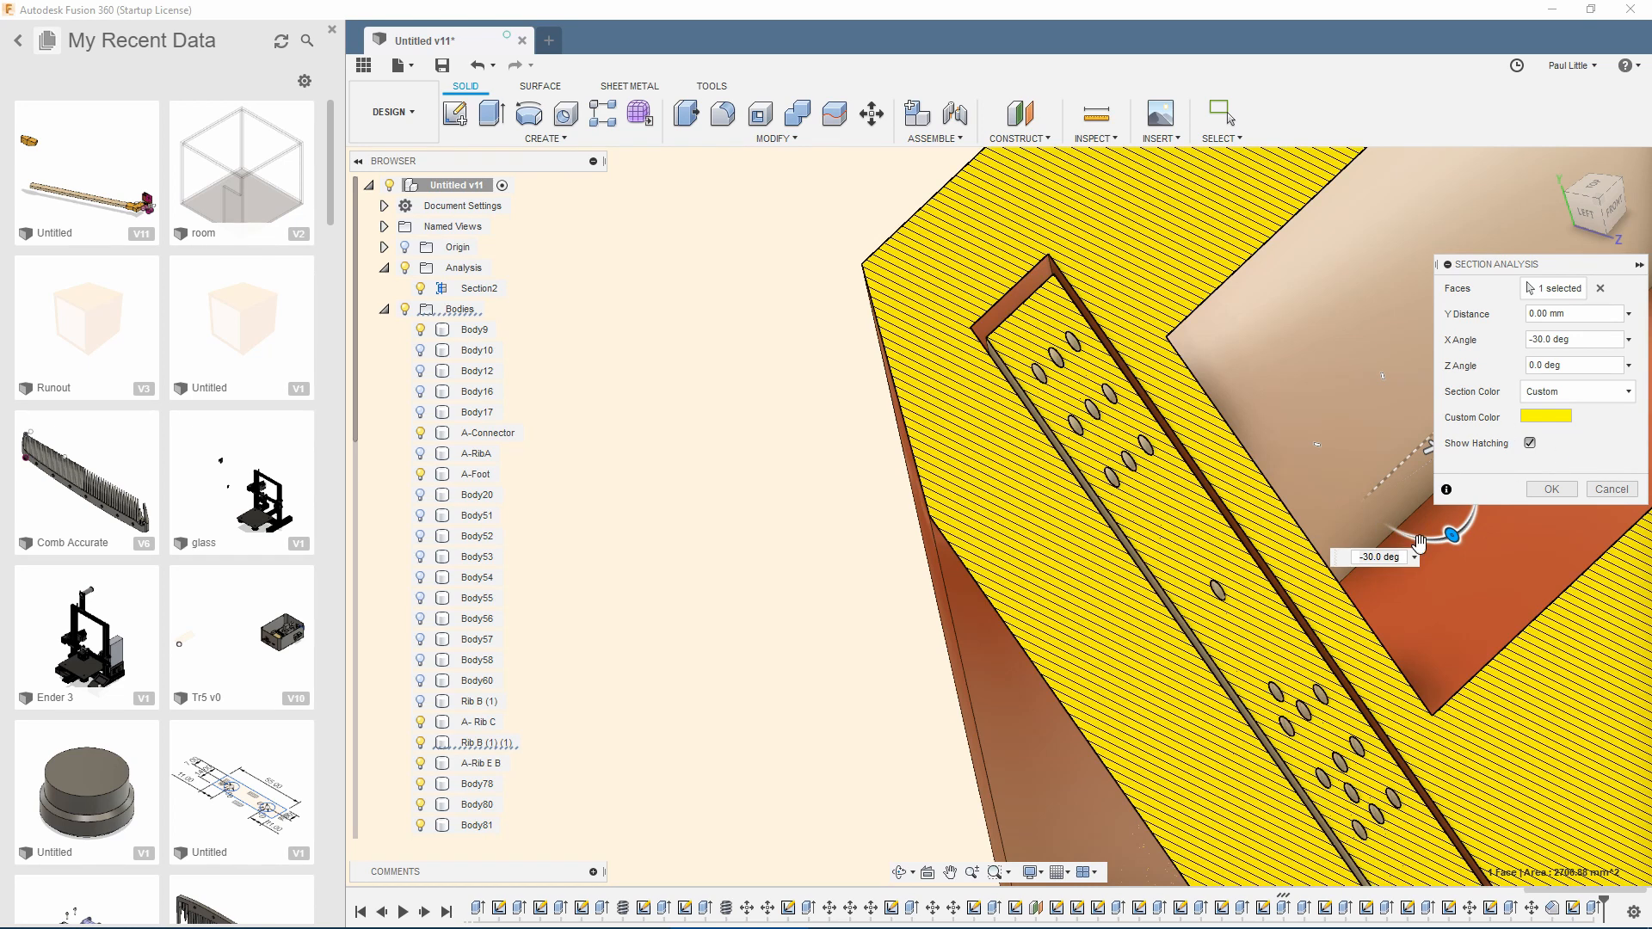
shift+middle_drag(1242, 430, 1206, 417)
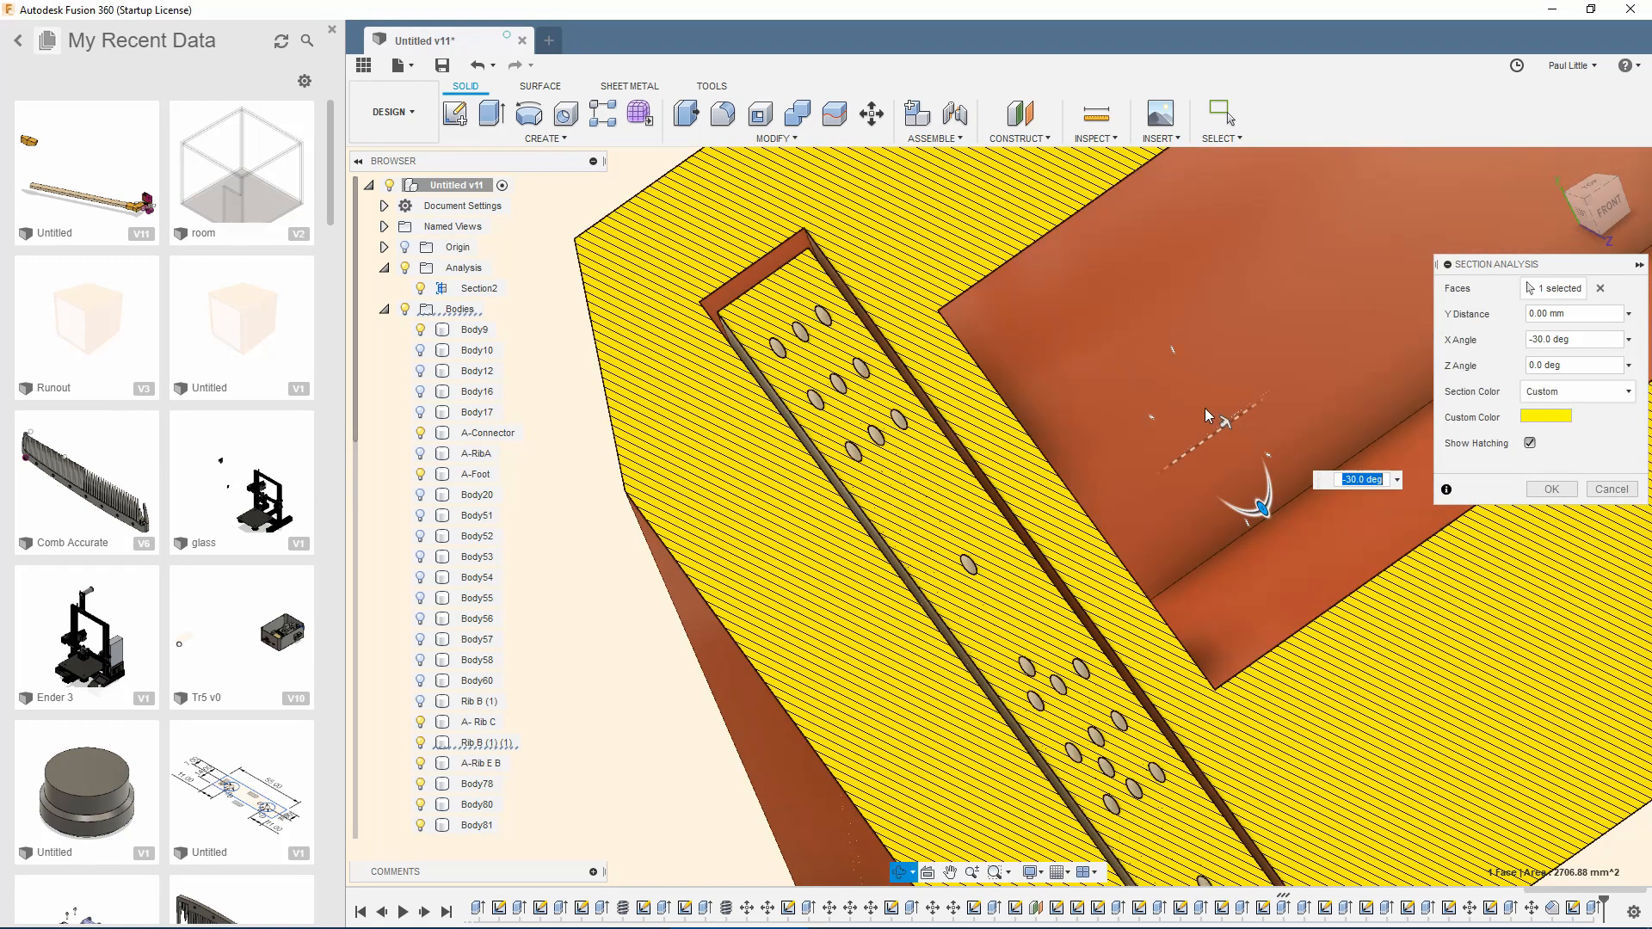
Step: Move the tilted section plane along the red body, ending at a Y distance of 7.567 mm
drag(1221, 426, 1112, 577)
scroll(1112, 576, down, 4)
middle_drag(978, 385, 886, 225)
scroll(886, 225, down, 3)
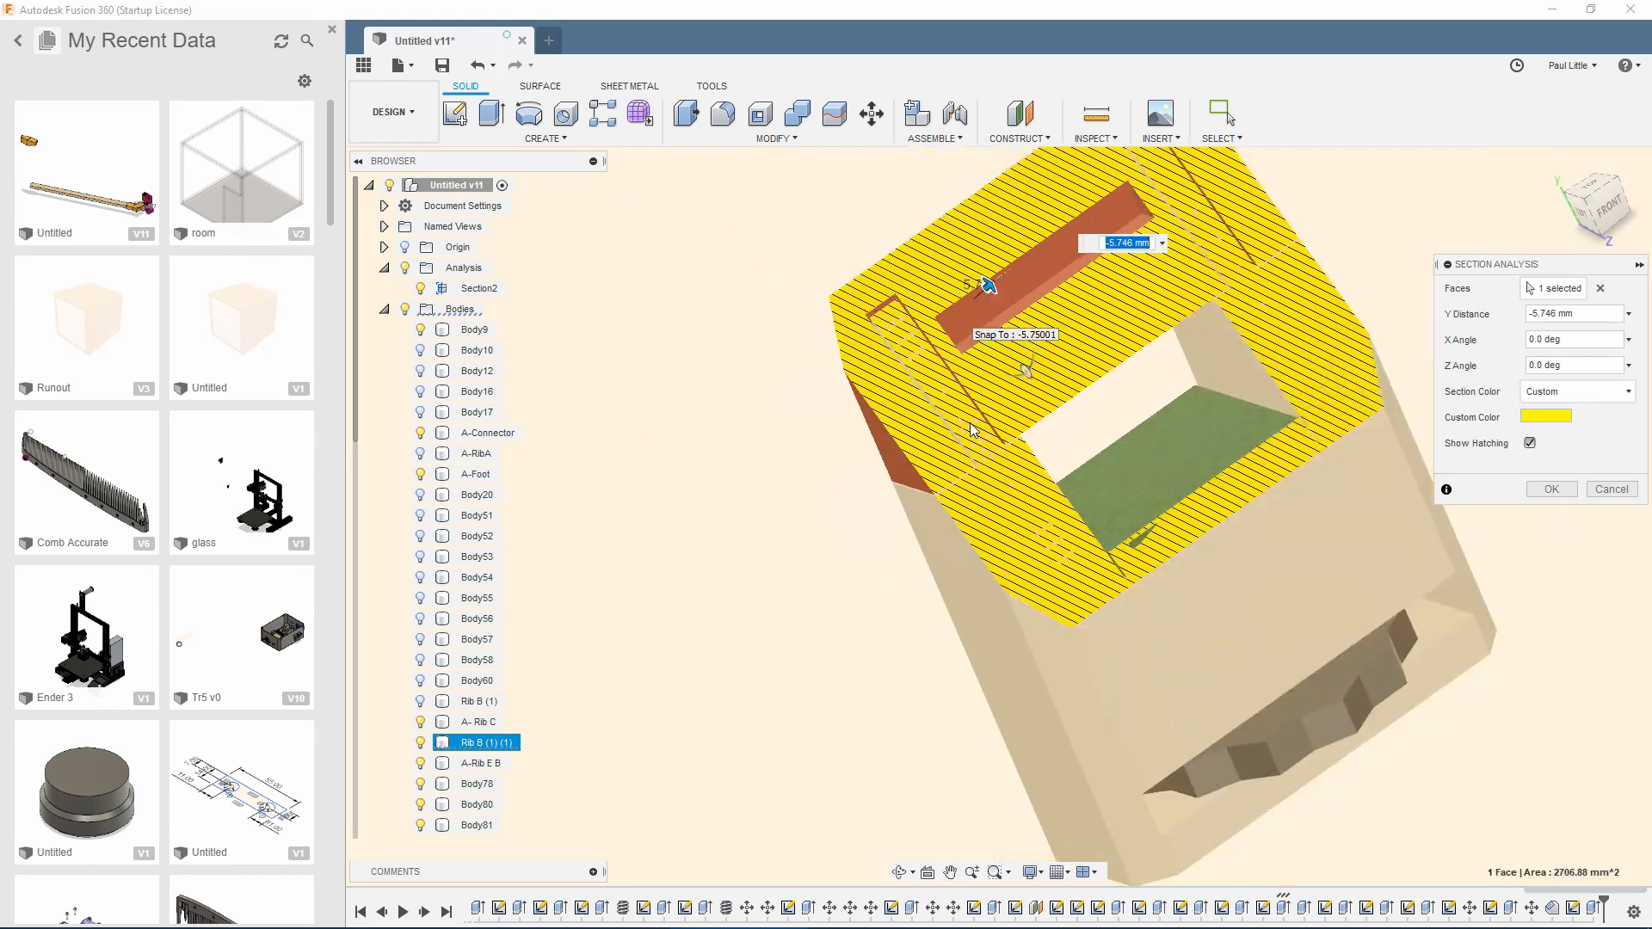
middle_drag(1005, 413, 986, 376)
drag(973, 265, 944, 265)
mouse_move(1097, 450)
mouse_down()
mouse_move(1092, 538)
mouse_move(1128, 461)
mouse_move(1121, 358)
mouse_up()
mouse_move(877, 238)
middle_down()
mouse_move(910, 417)
mouse_move(942, 441)
middle_up()
scroll(908, 417, up, 5)
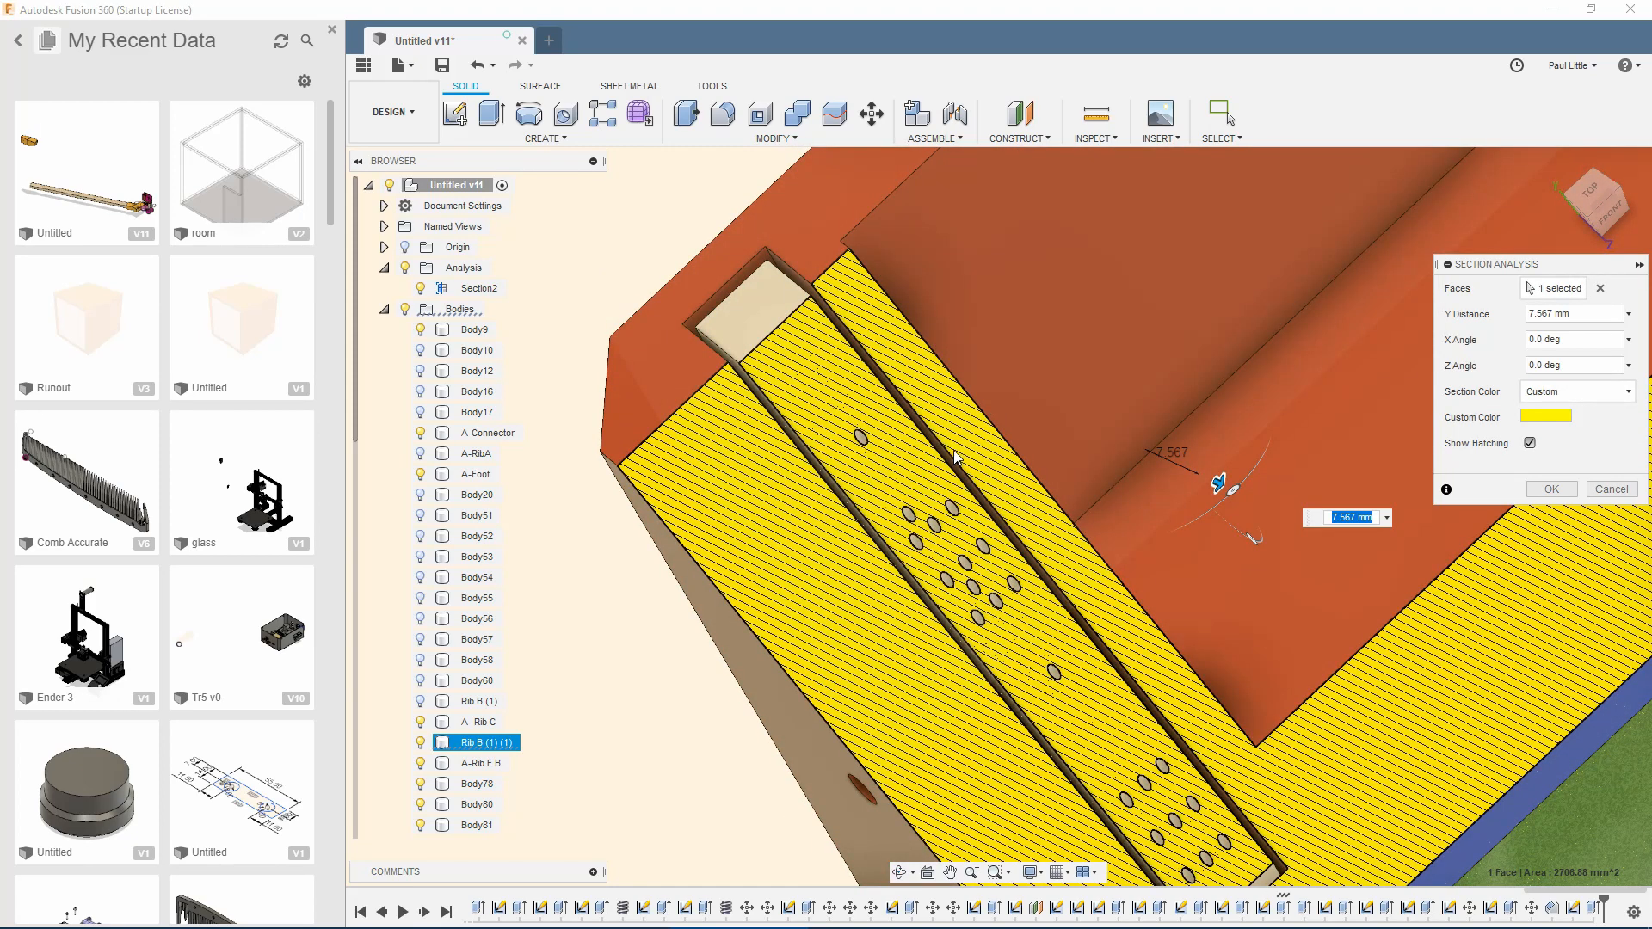
Step: Inspect the hole groups exposed in the sectioned rib and finish the section analysis
scroll(947, 441, down, 3)
scroll(967, 561, up, 5)
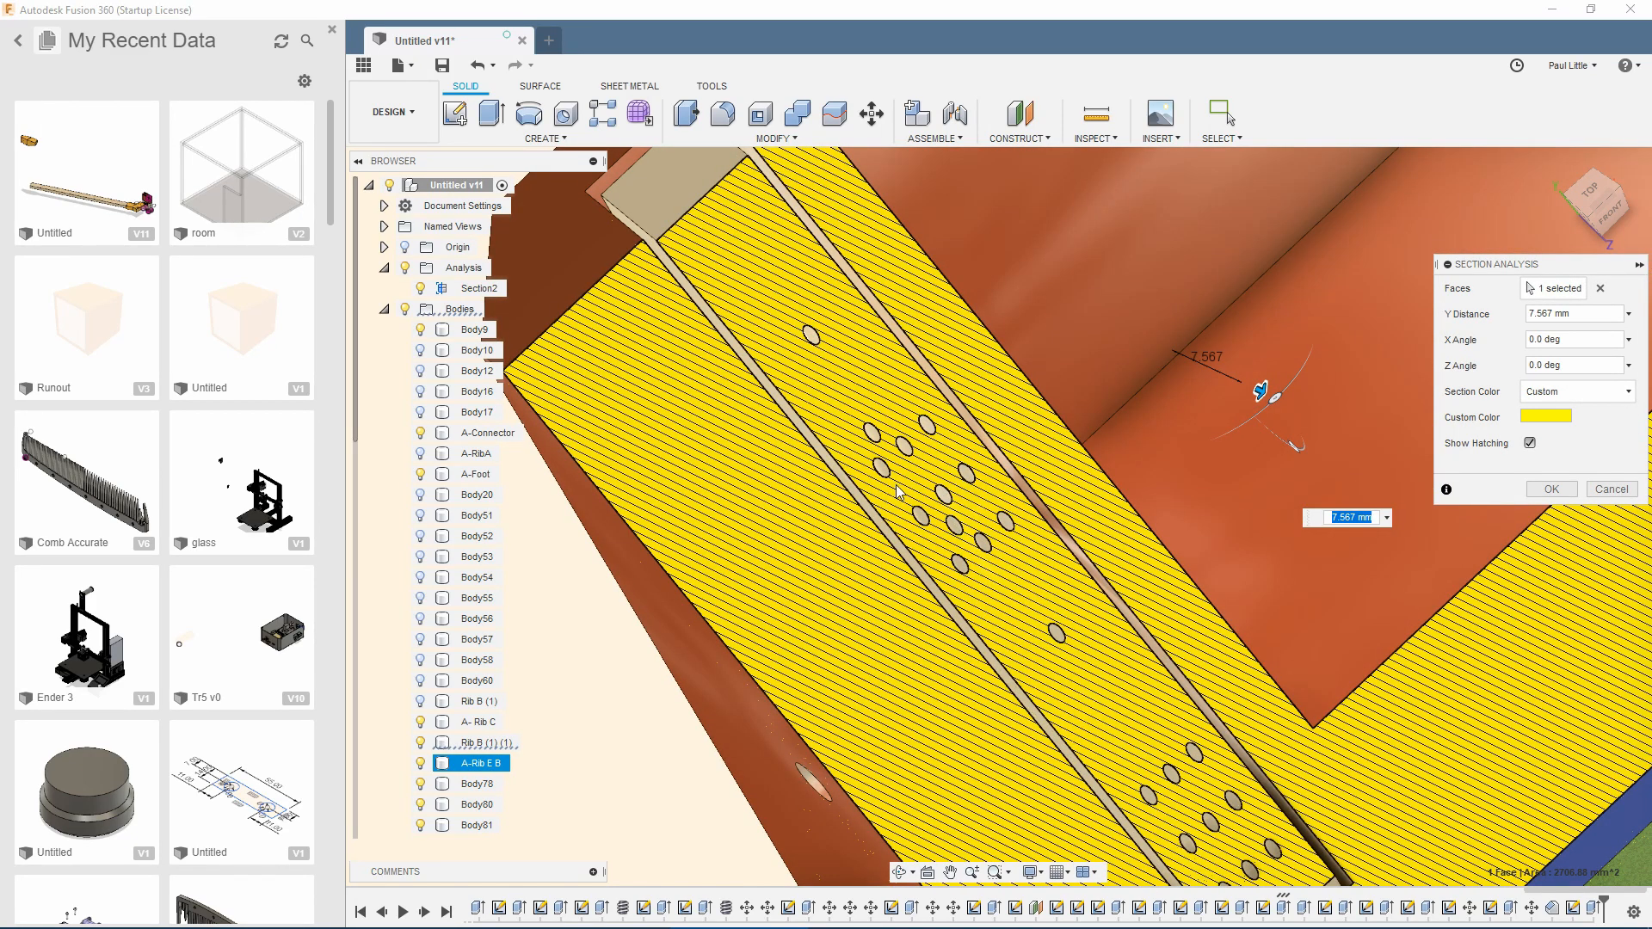
scroll(830, 477, down, 5)
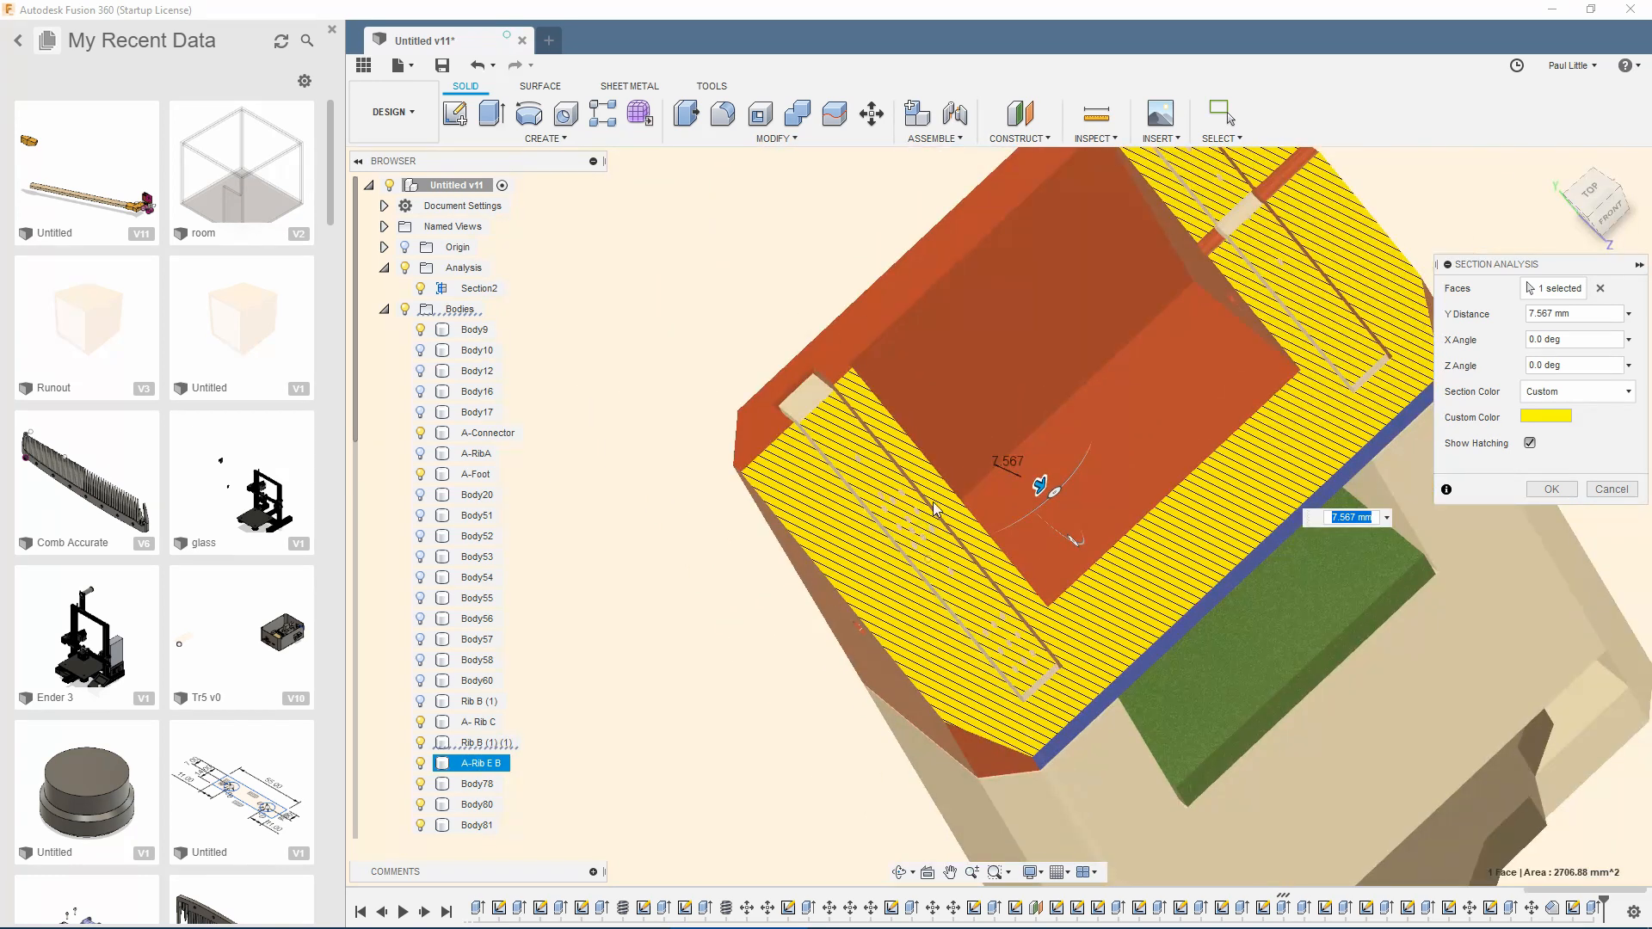
shift+middle_drag(1046, 431, 1533, 542)
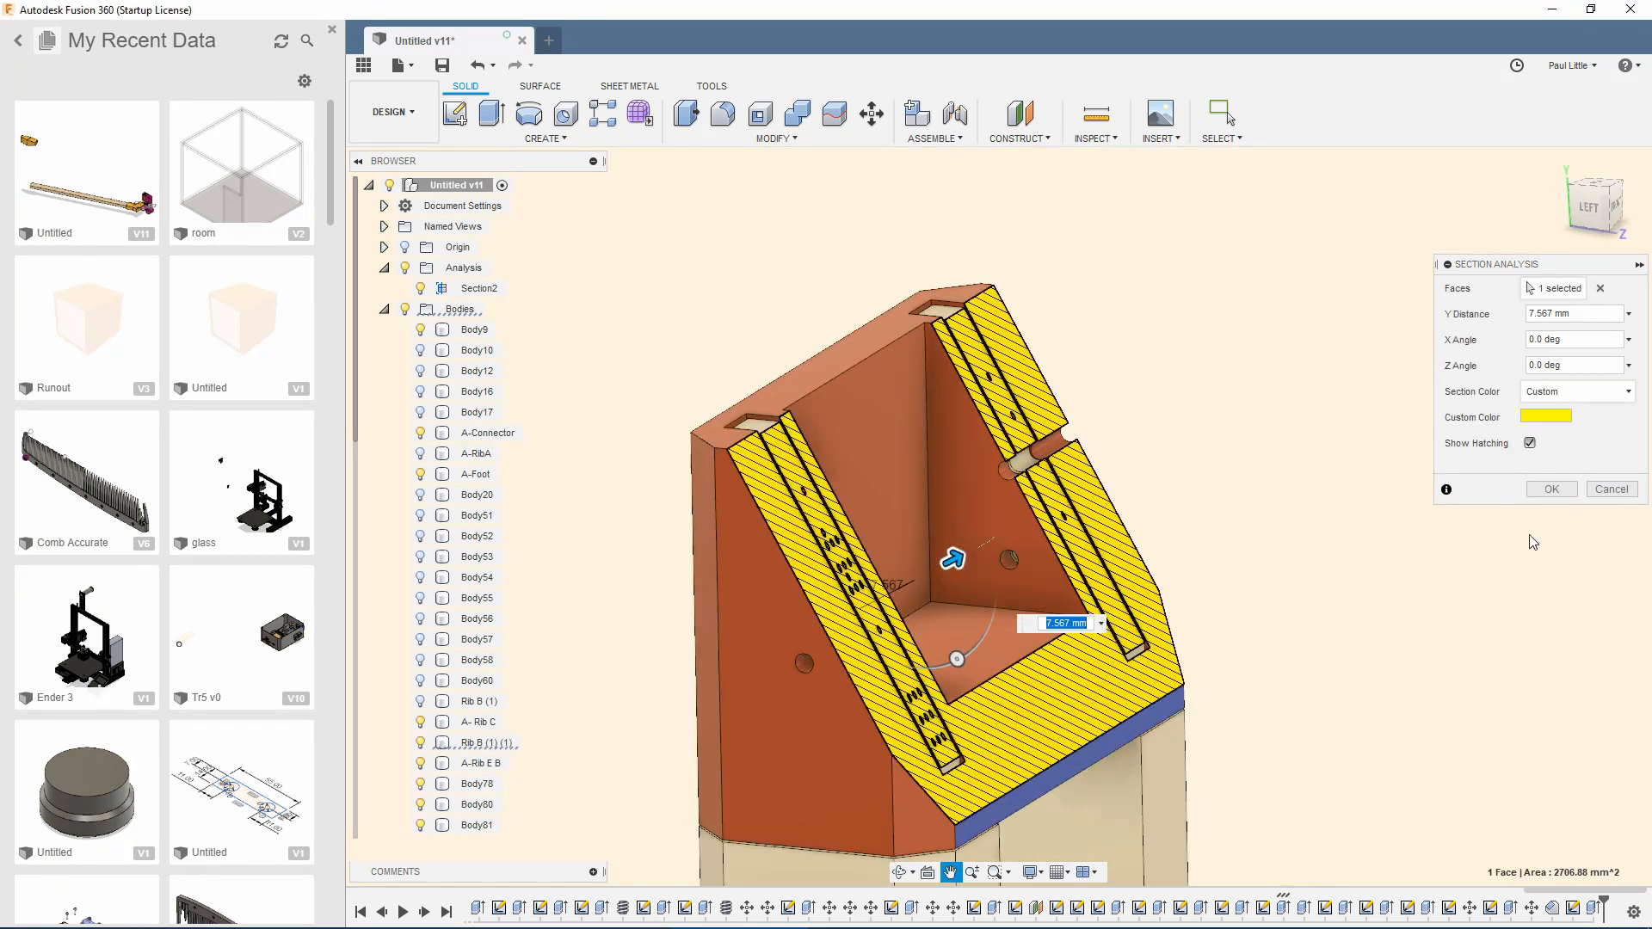
click(1552, 490)
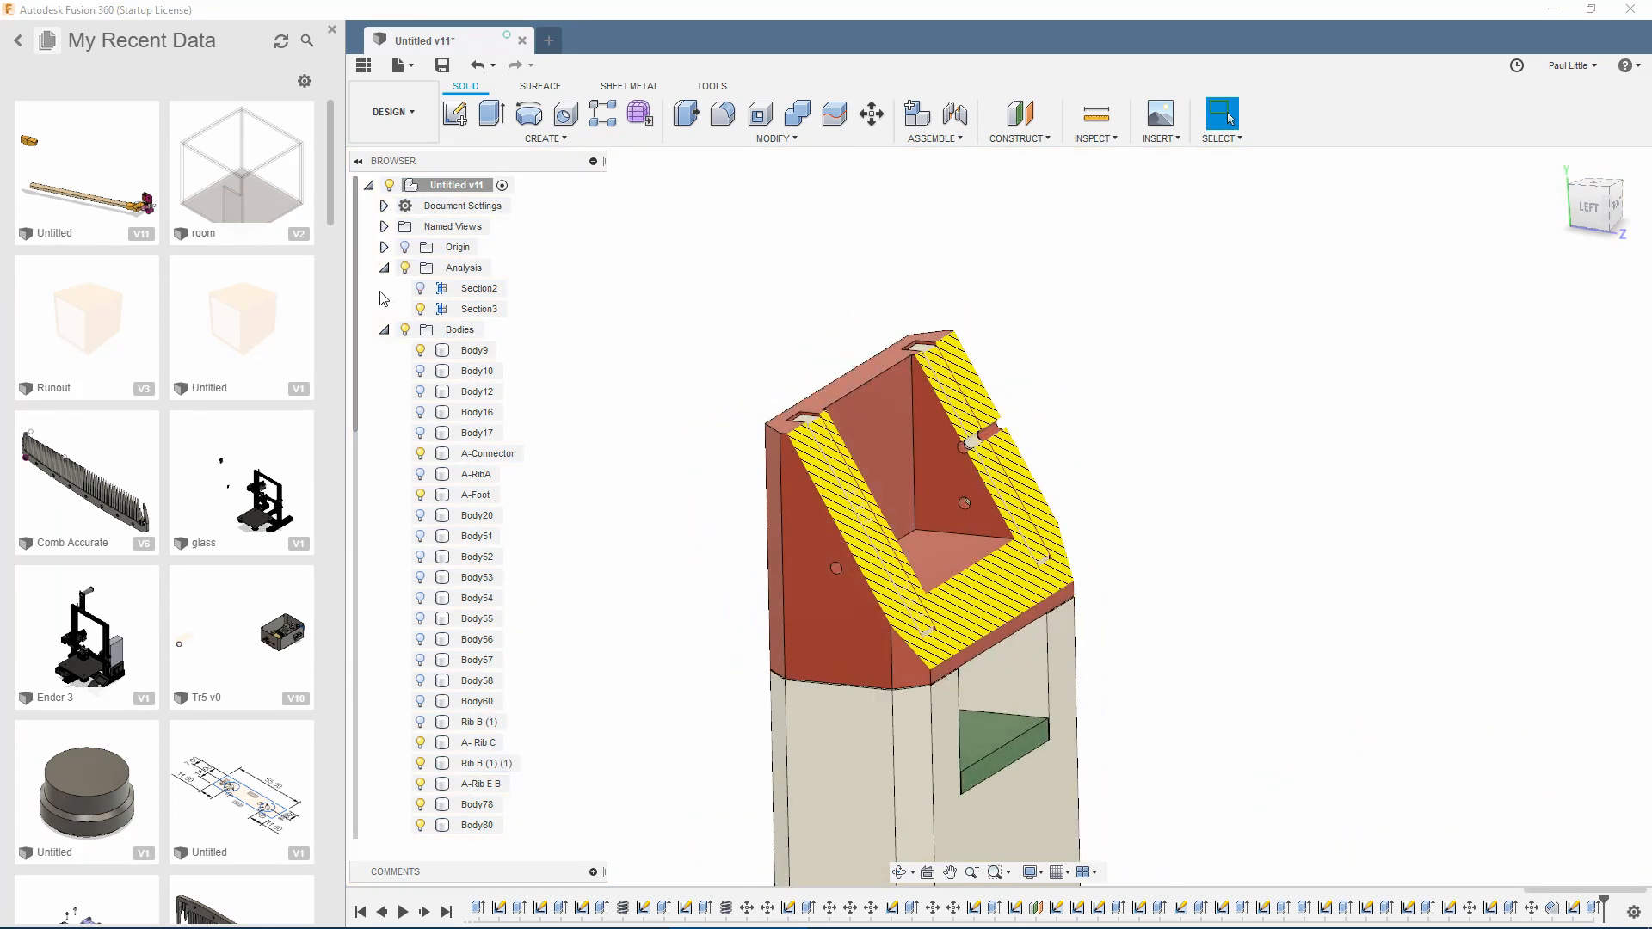
Step: Hide all section analyses and collapse the list of bodies in the model tree
click(405, 269)
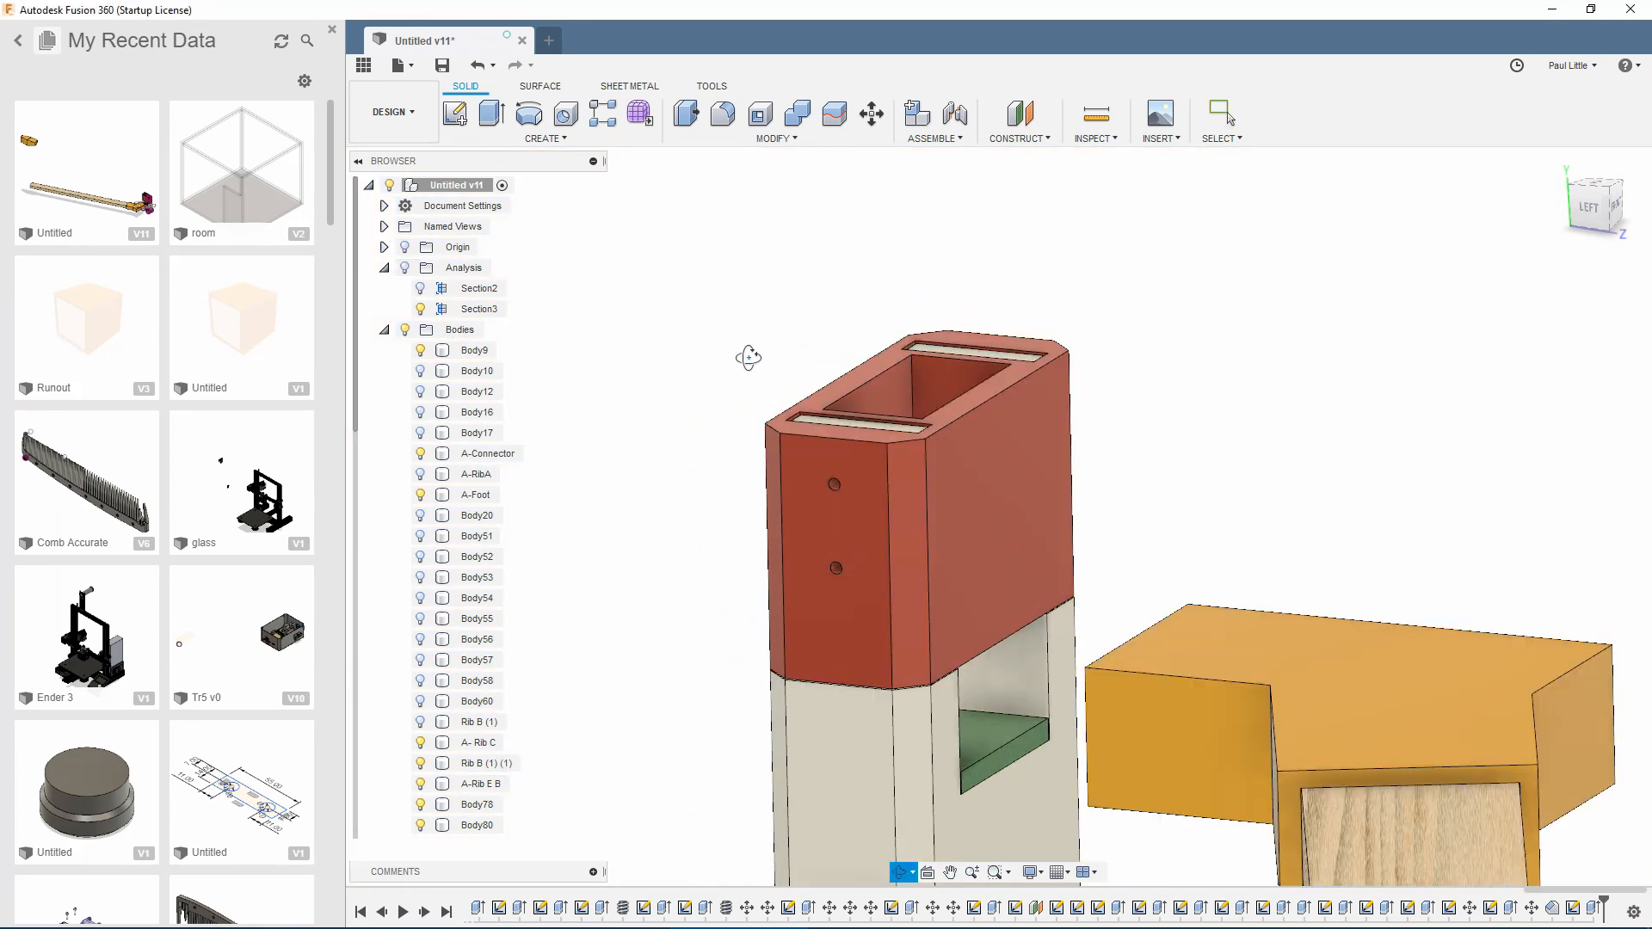
shift+middle_drag(748, 358, 749, 682)
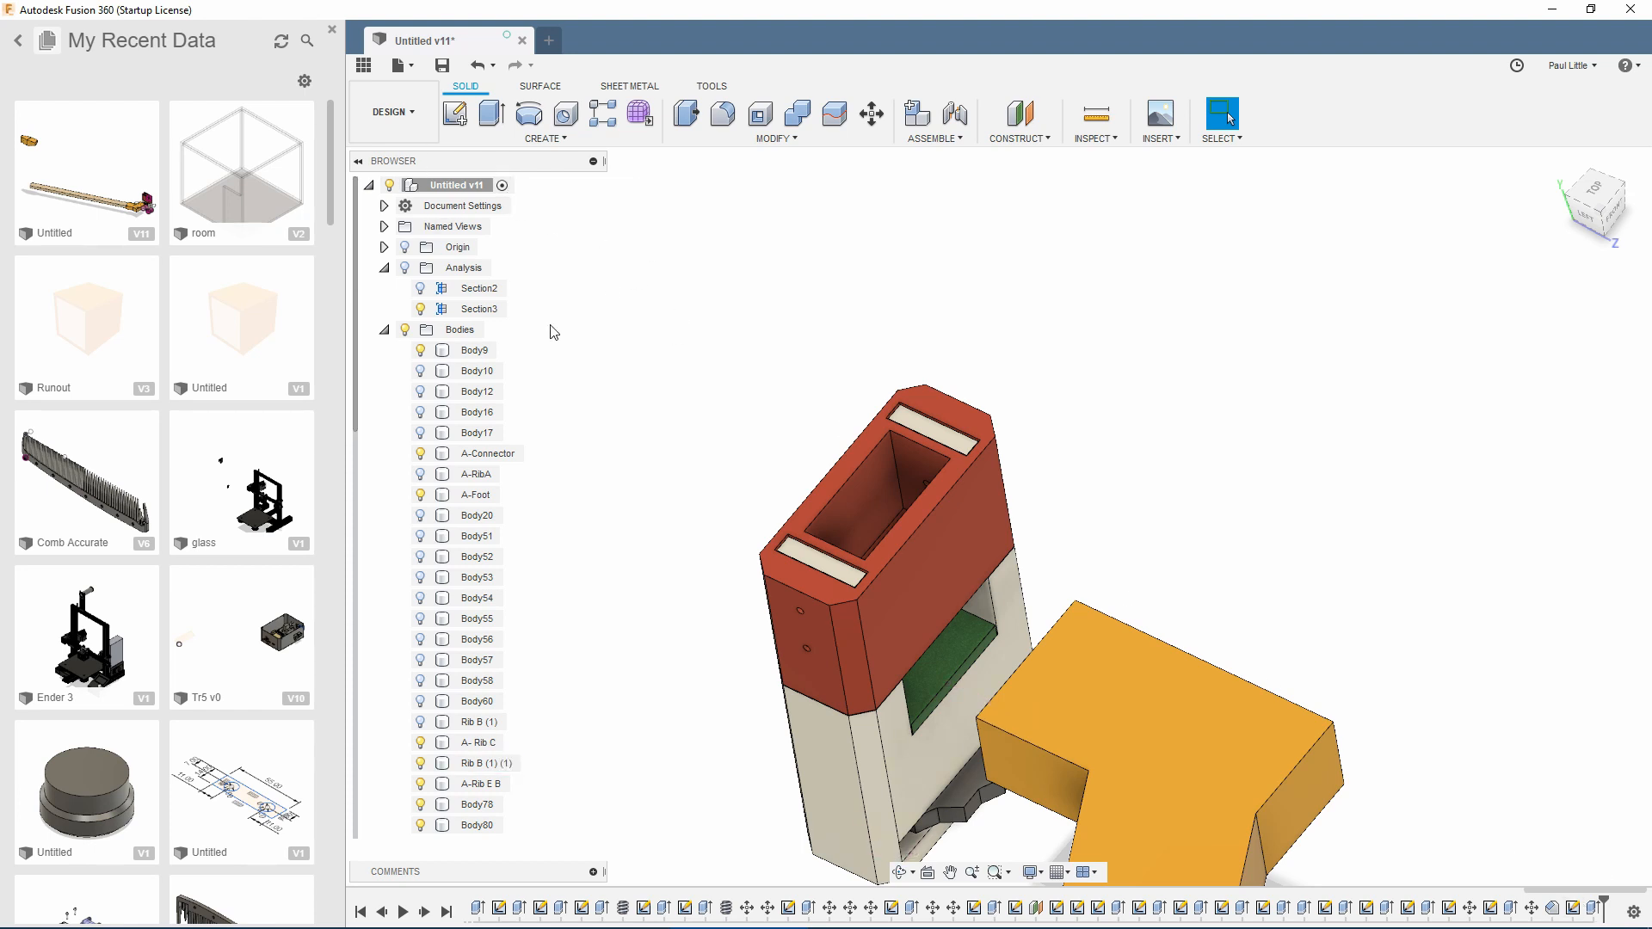
shift+middle_drag(742, 622, 649, 472)
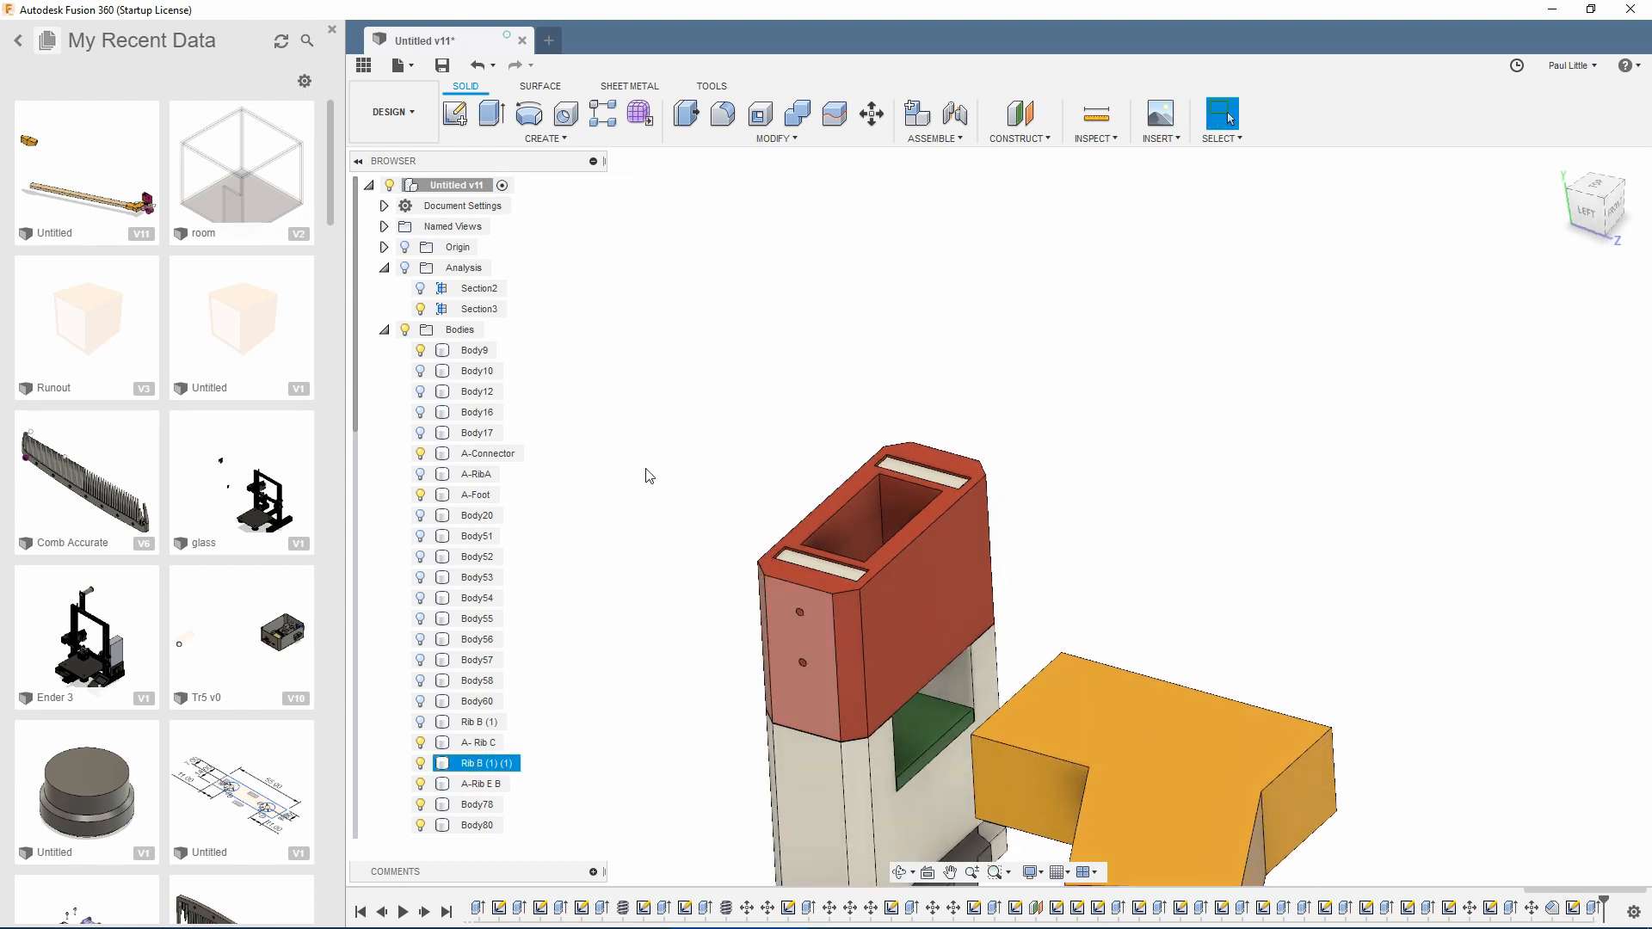
click(385, 330)
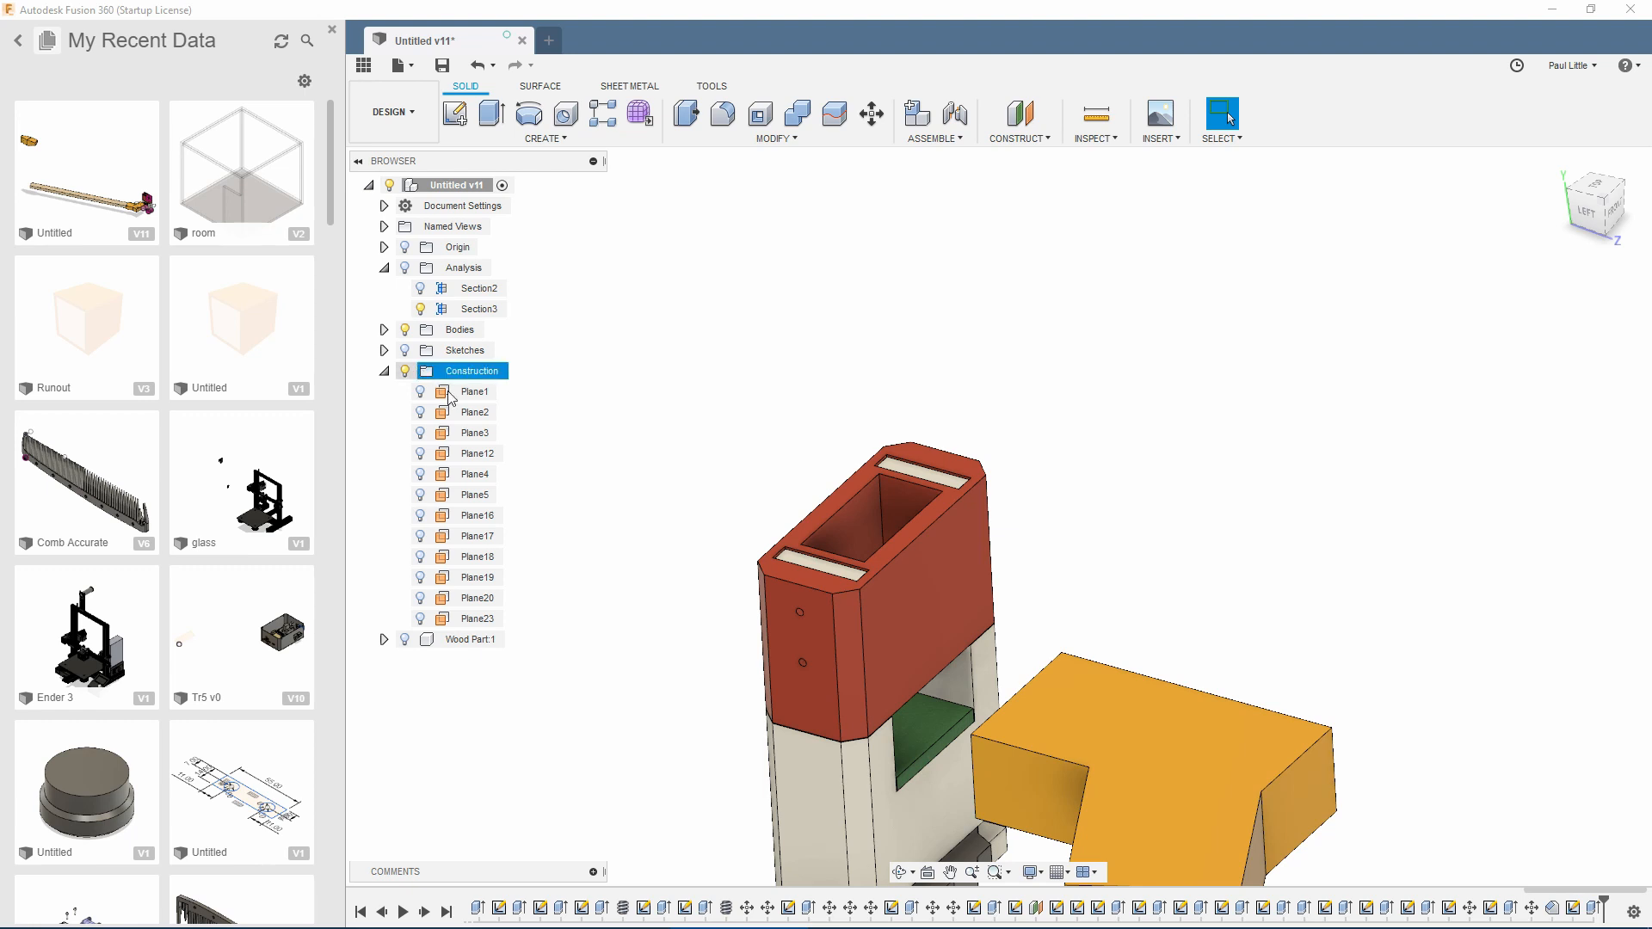
click(541, 140)
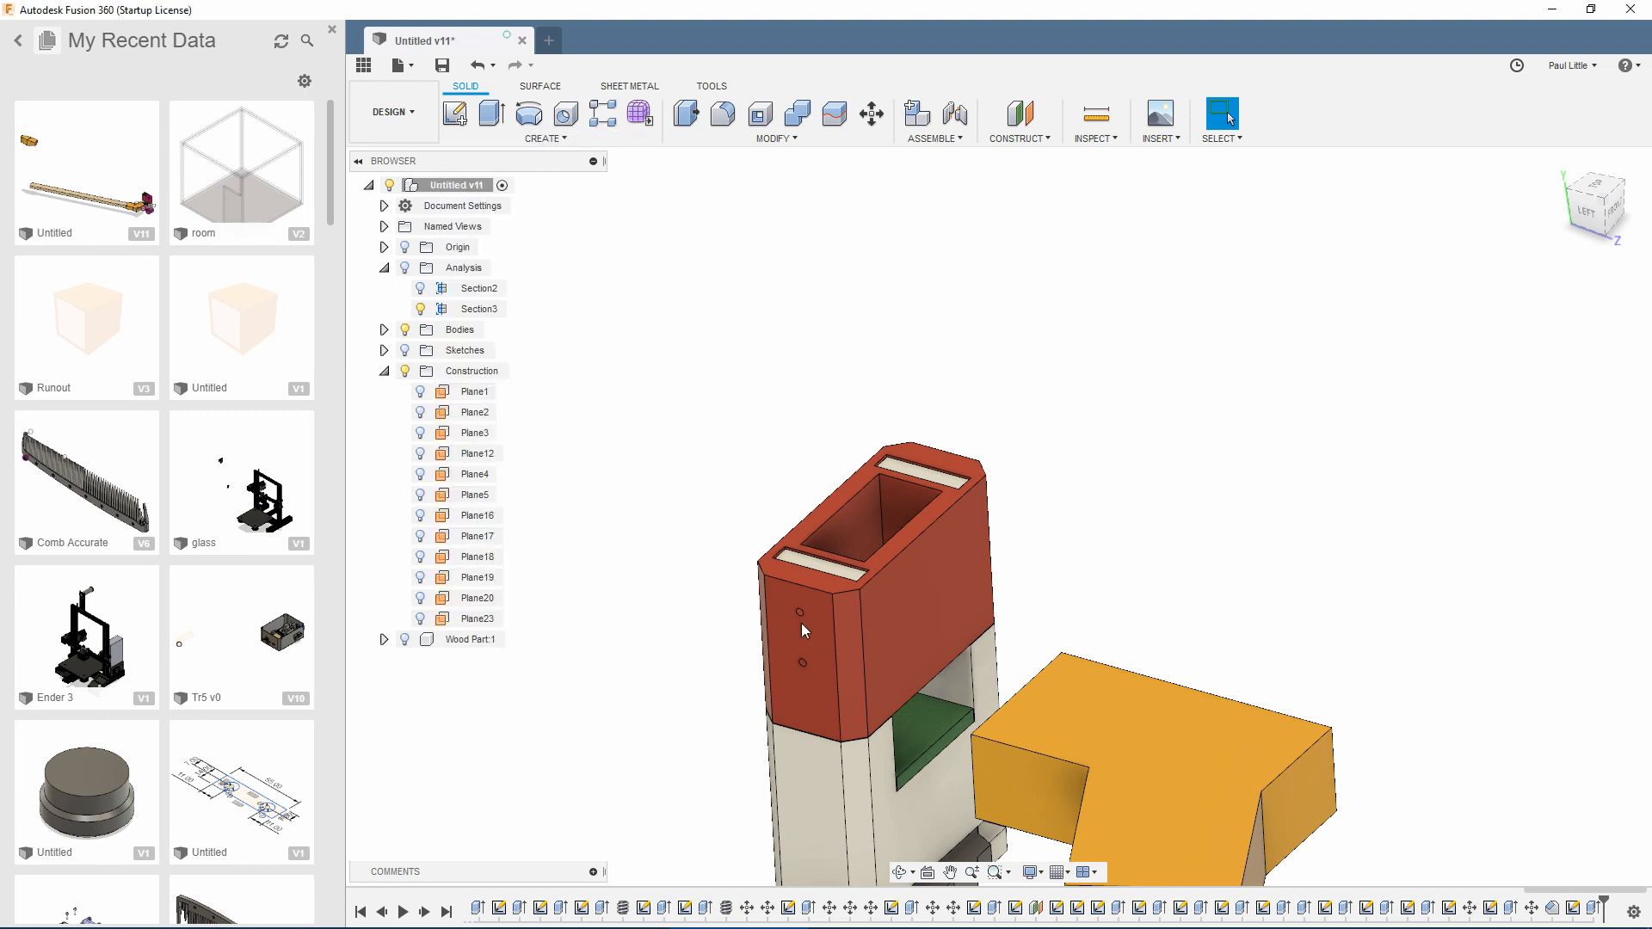
Step: Start an offset plane from the red body's narrow two-hole face and pull it about -42 mm into the body
right_click(788, 693)
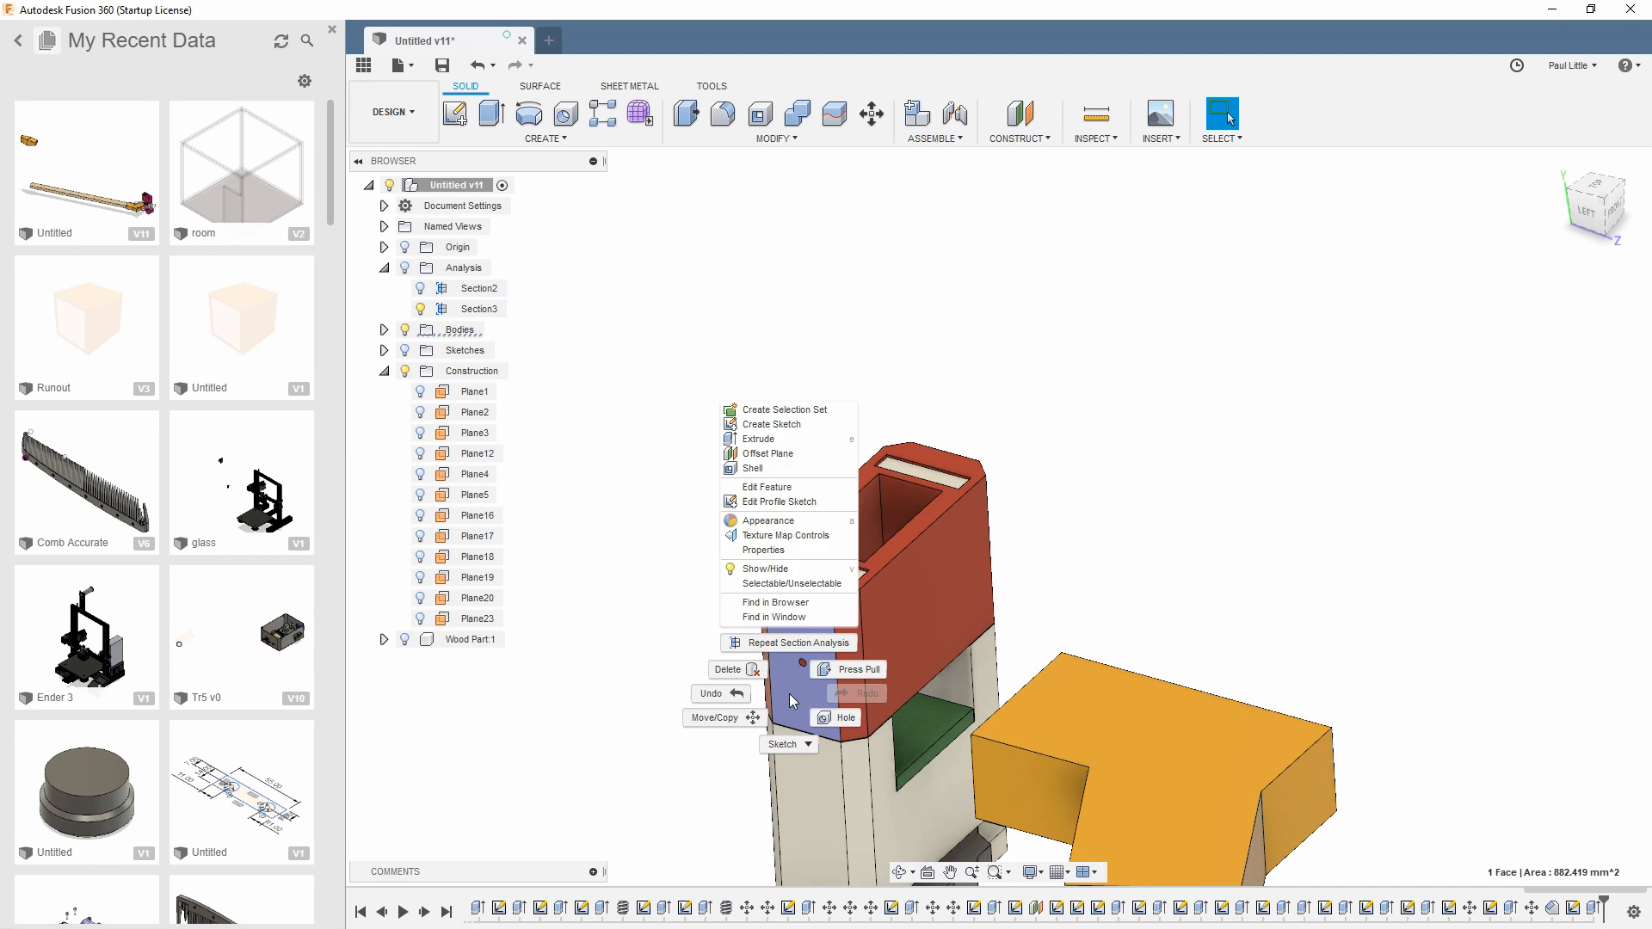
click(807, 458)
shift+middle_drag(1069, 306, 1028, 308)
drag(781, 686, 921, 603)
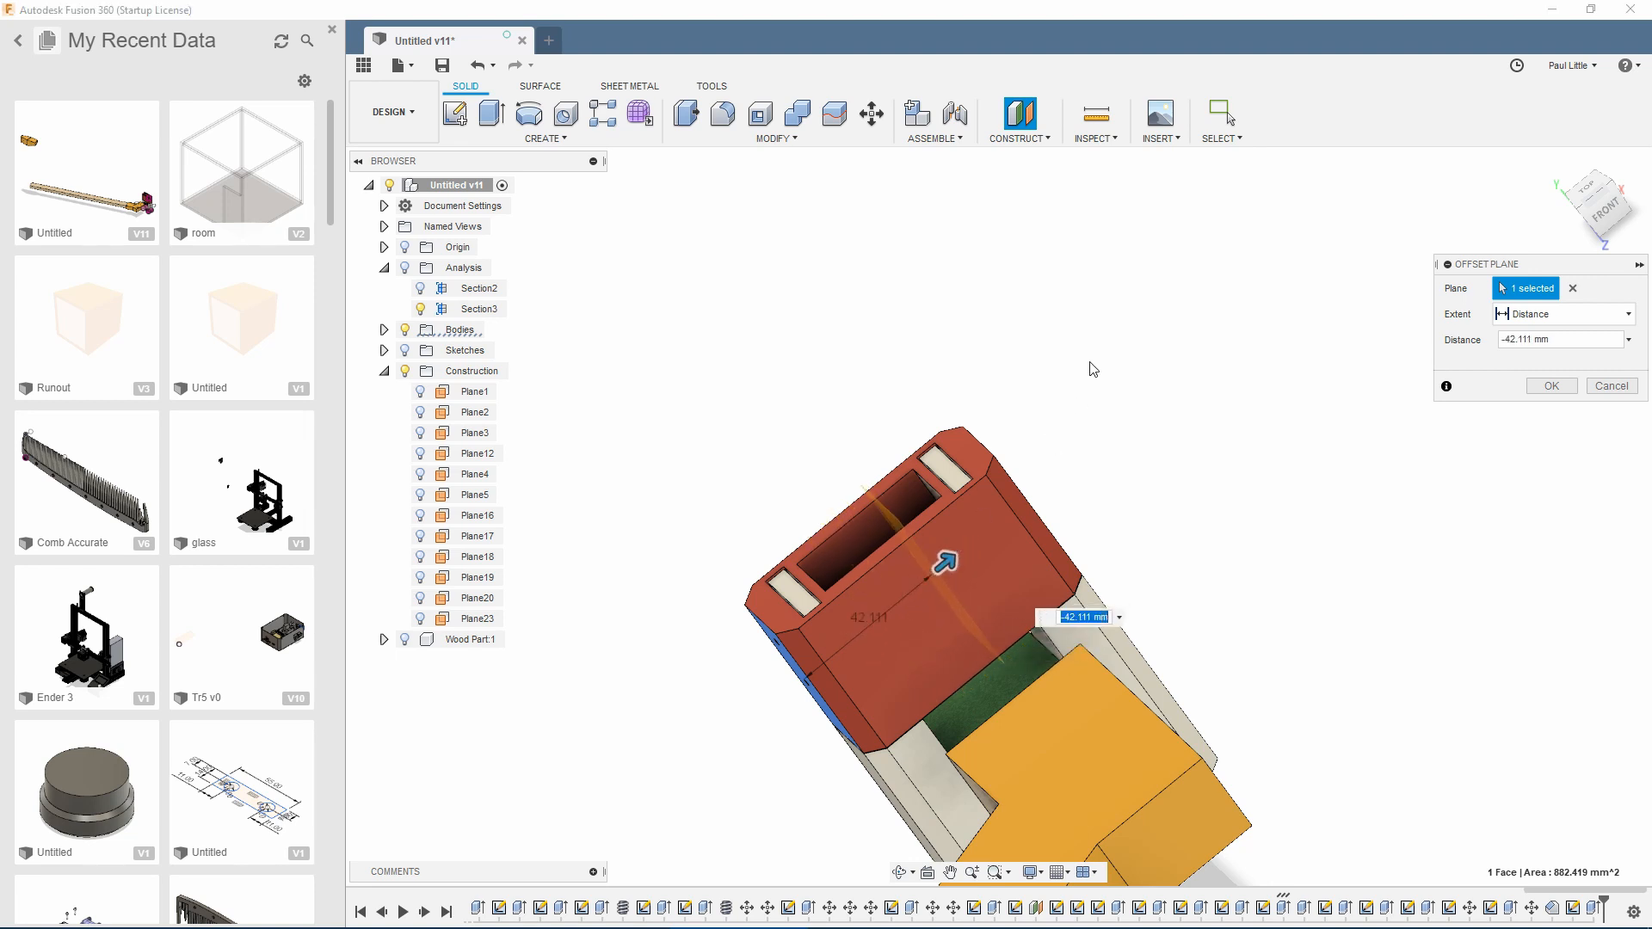
shift+middle_drag(1092, 369, 1025, 401)
scroll(1113, 488, up, 2)
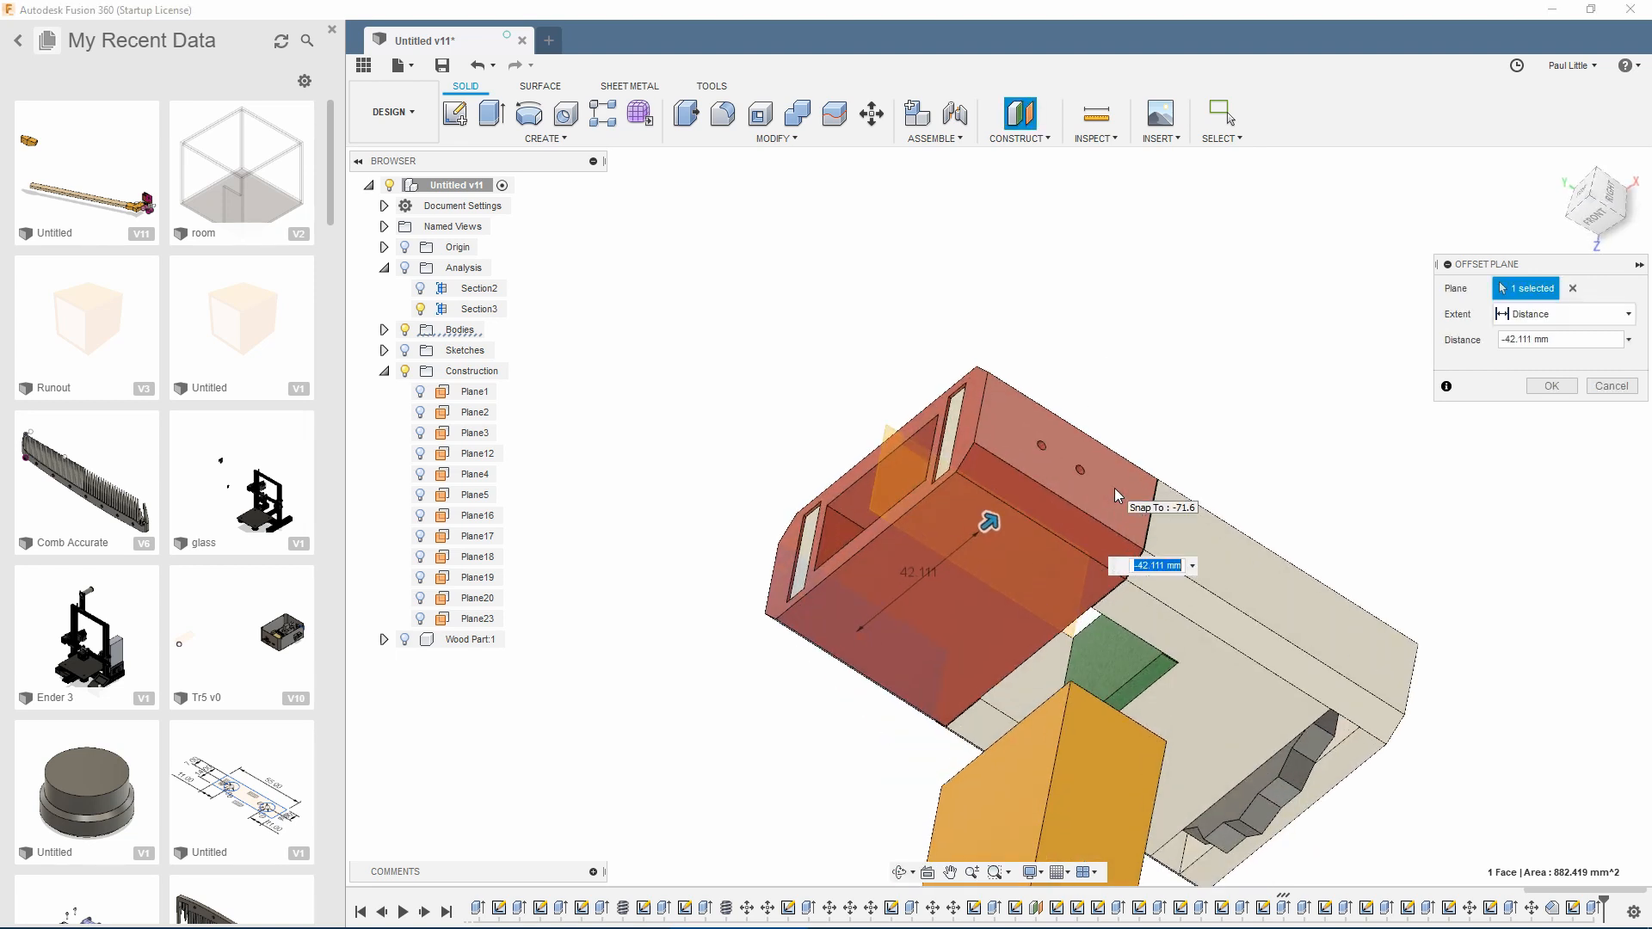
Step: Snap the offset plane to the opposite narrow face, halve its distance to -71.60 mm/2 and finish the plane
click(1119, 499)
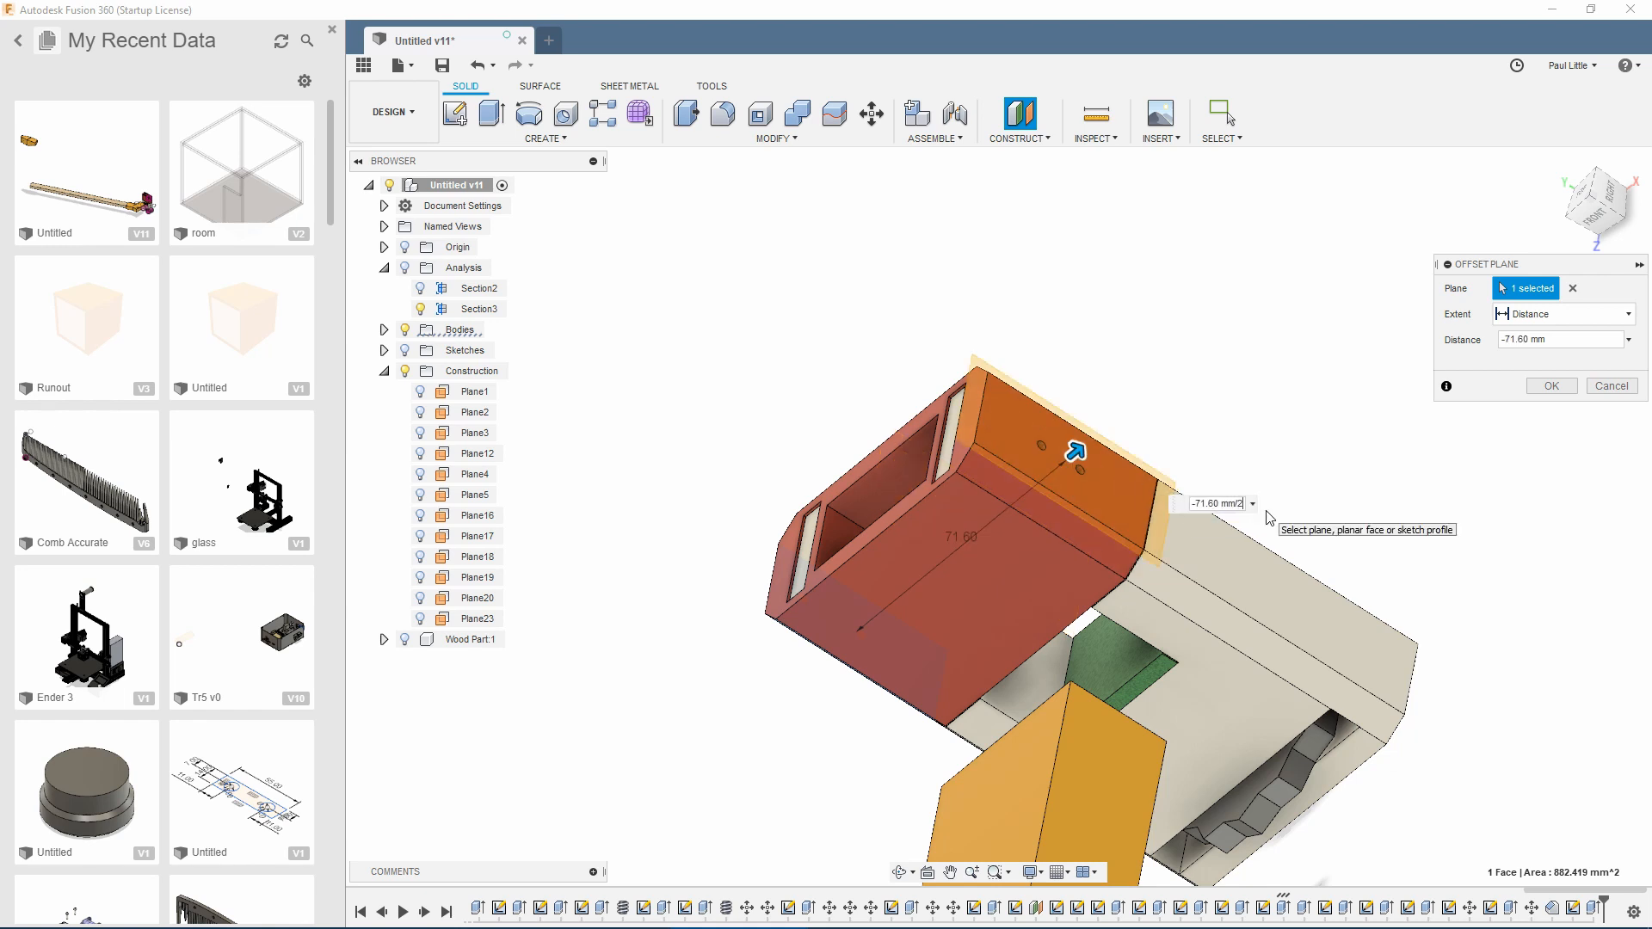
key(Return)
shift+middle_drag(790, 385, 934, 389)
click(1529, 385)
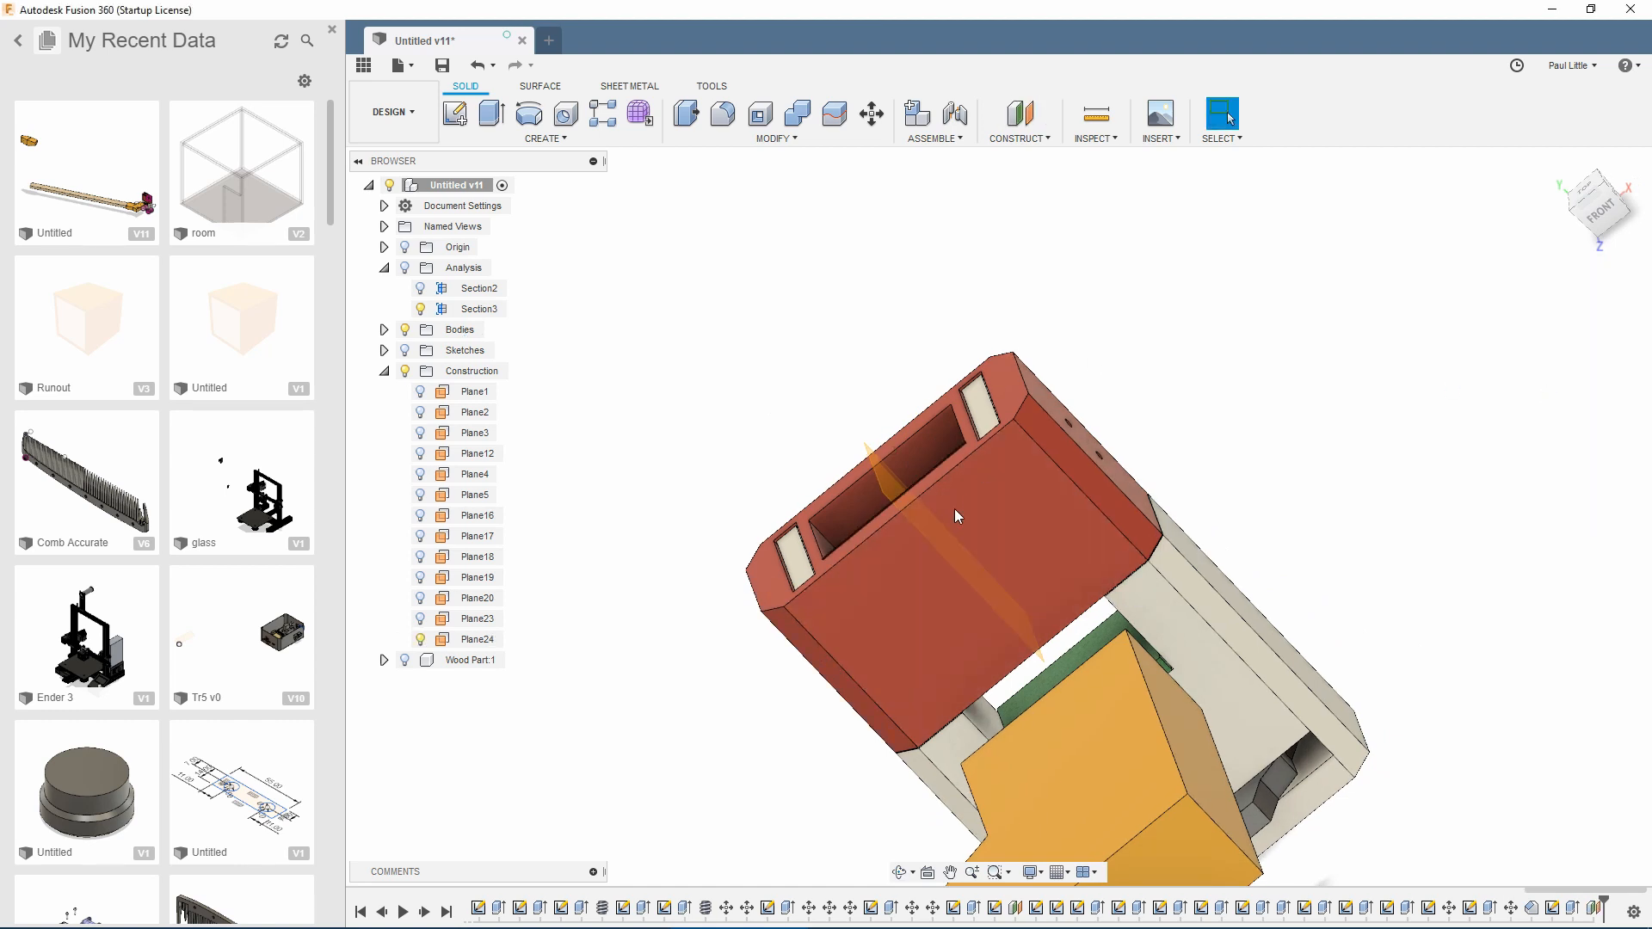
Step: Mirror the latest hole extrusion feature across the red body's new midplane
scroll(955, 513, up, 5)
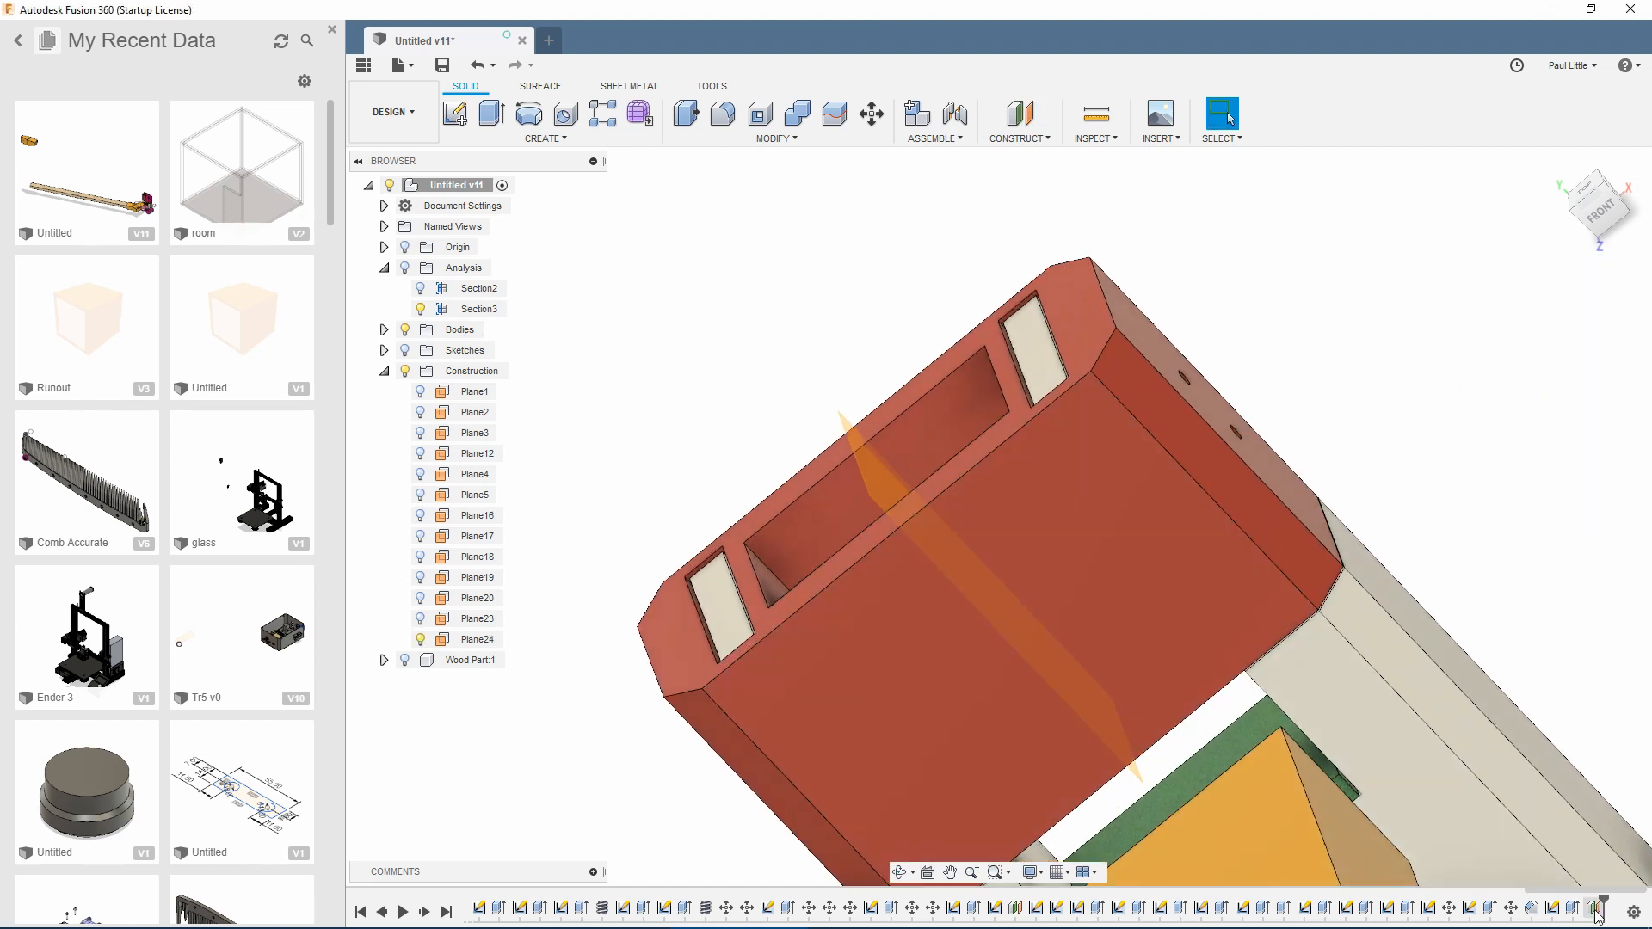
click(542, 138)
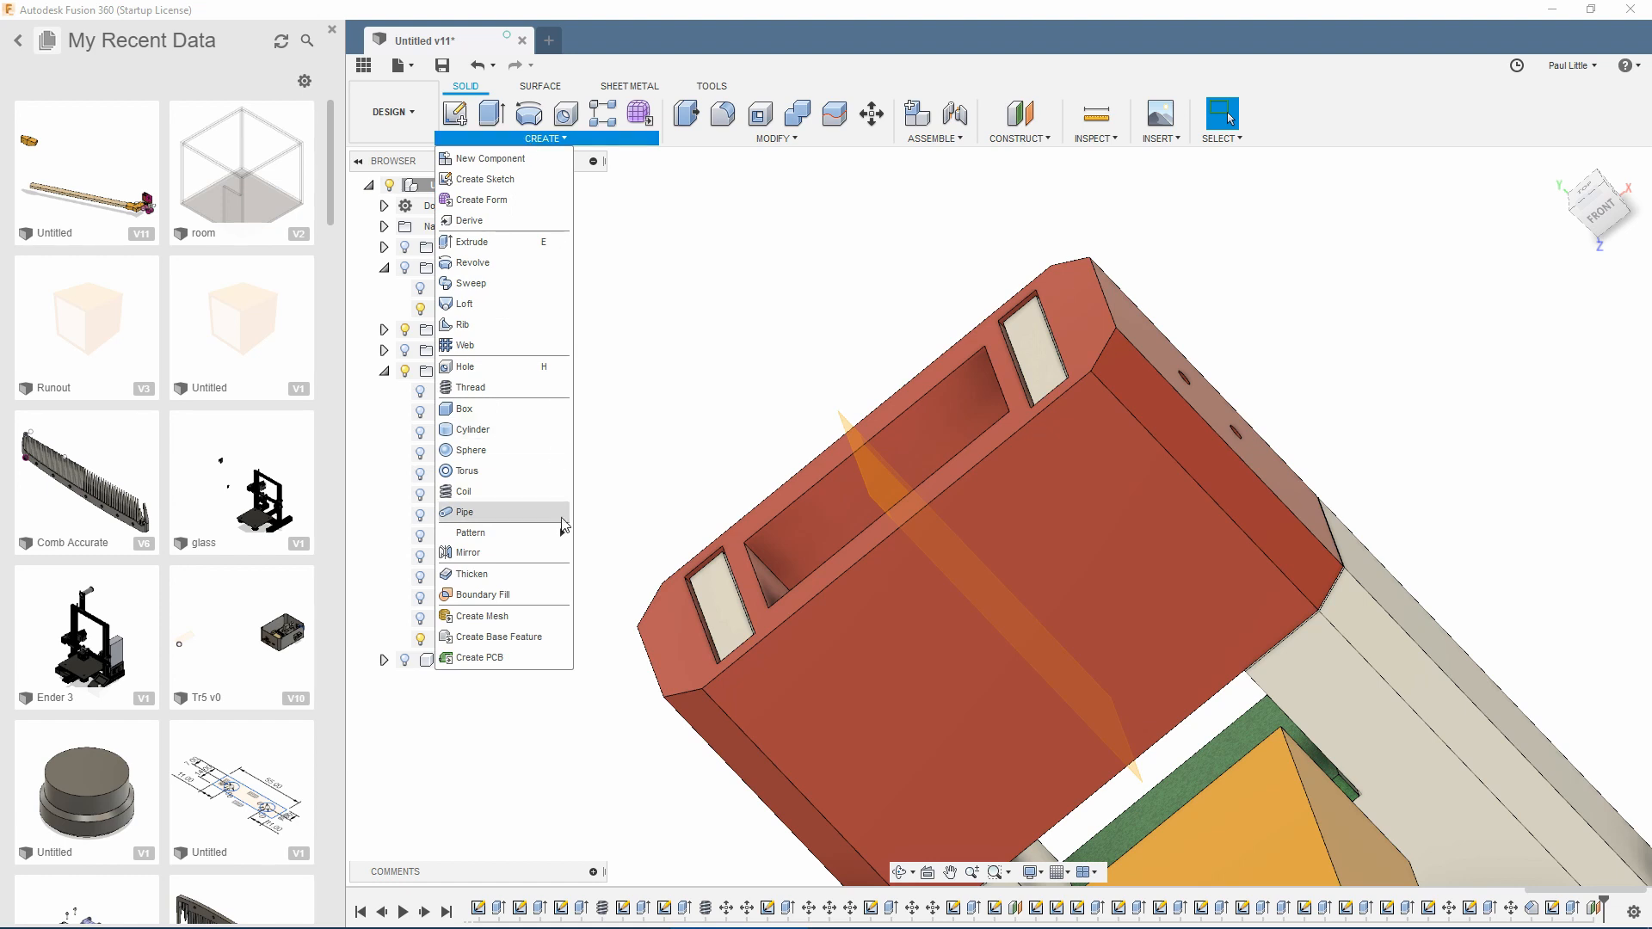
click(511, 554)
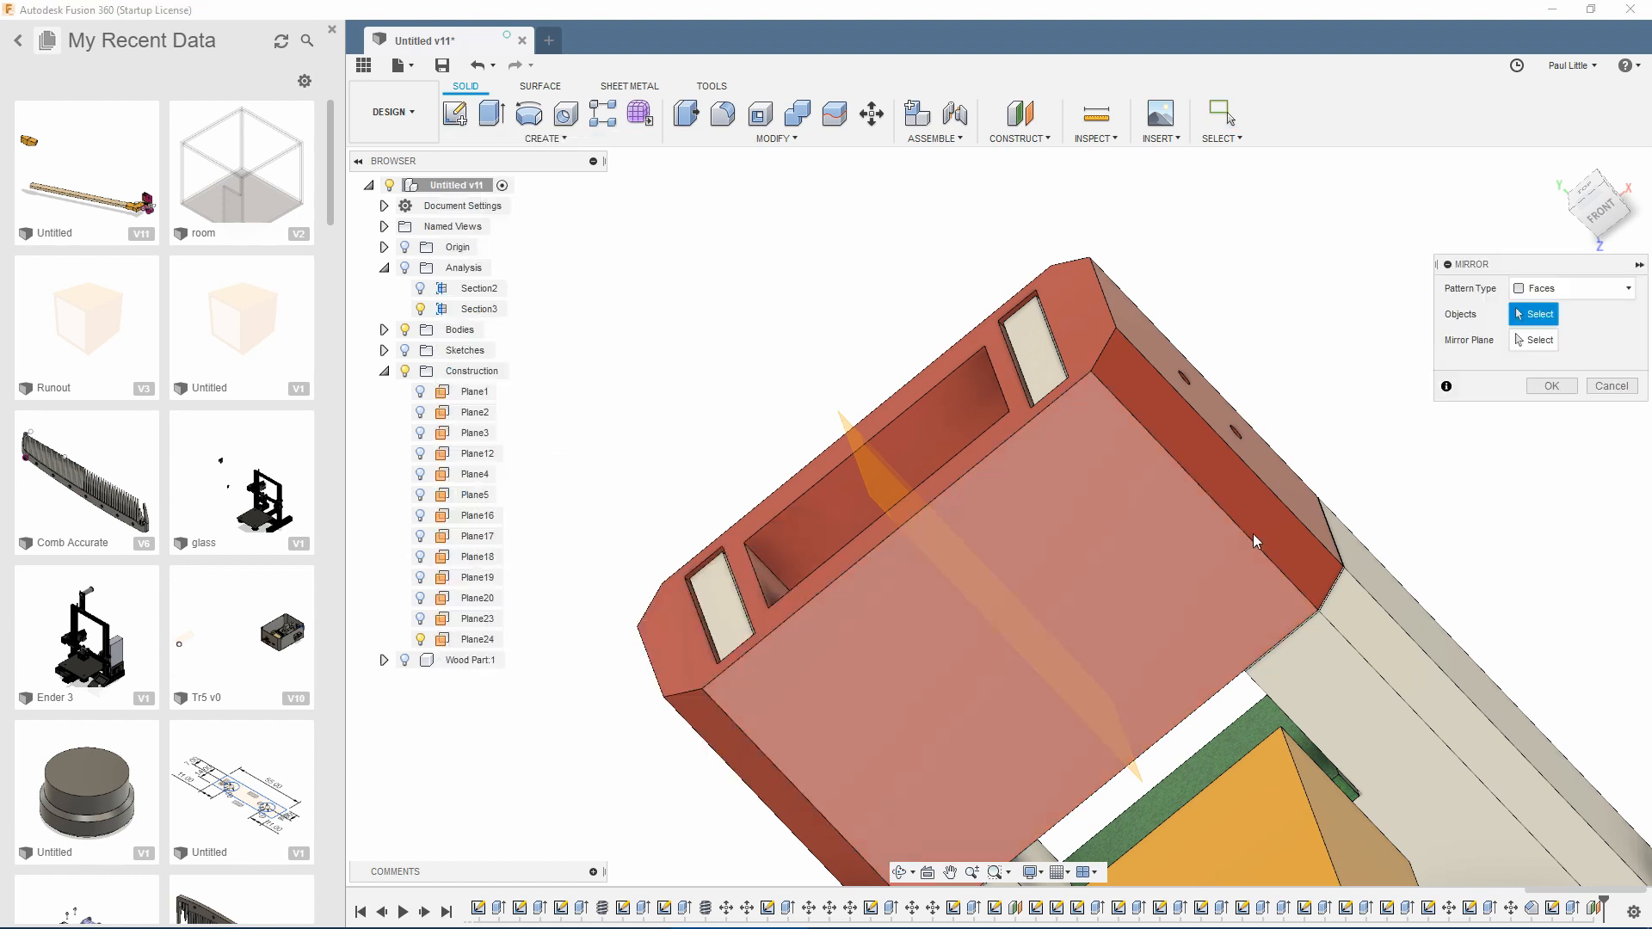
click(1572, 289)
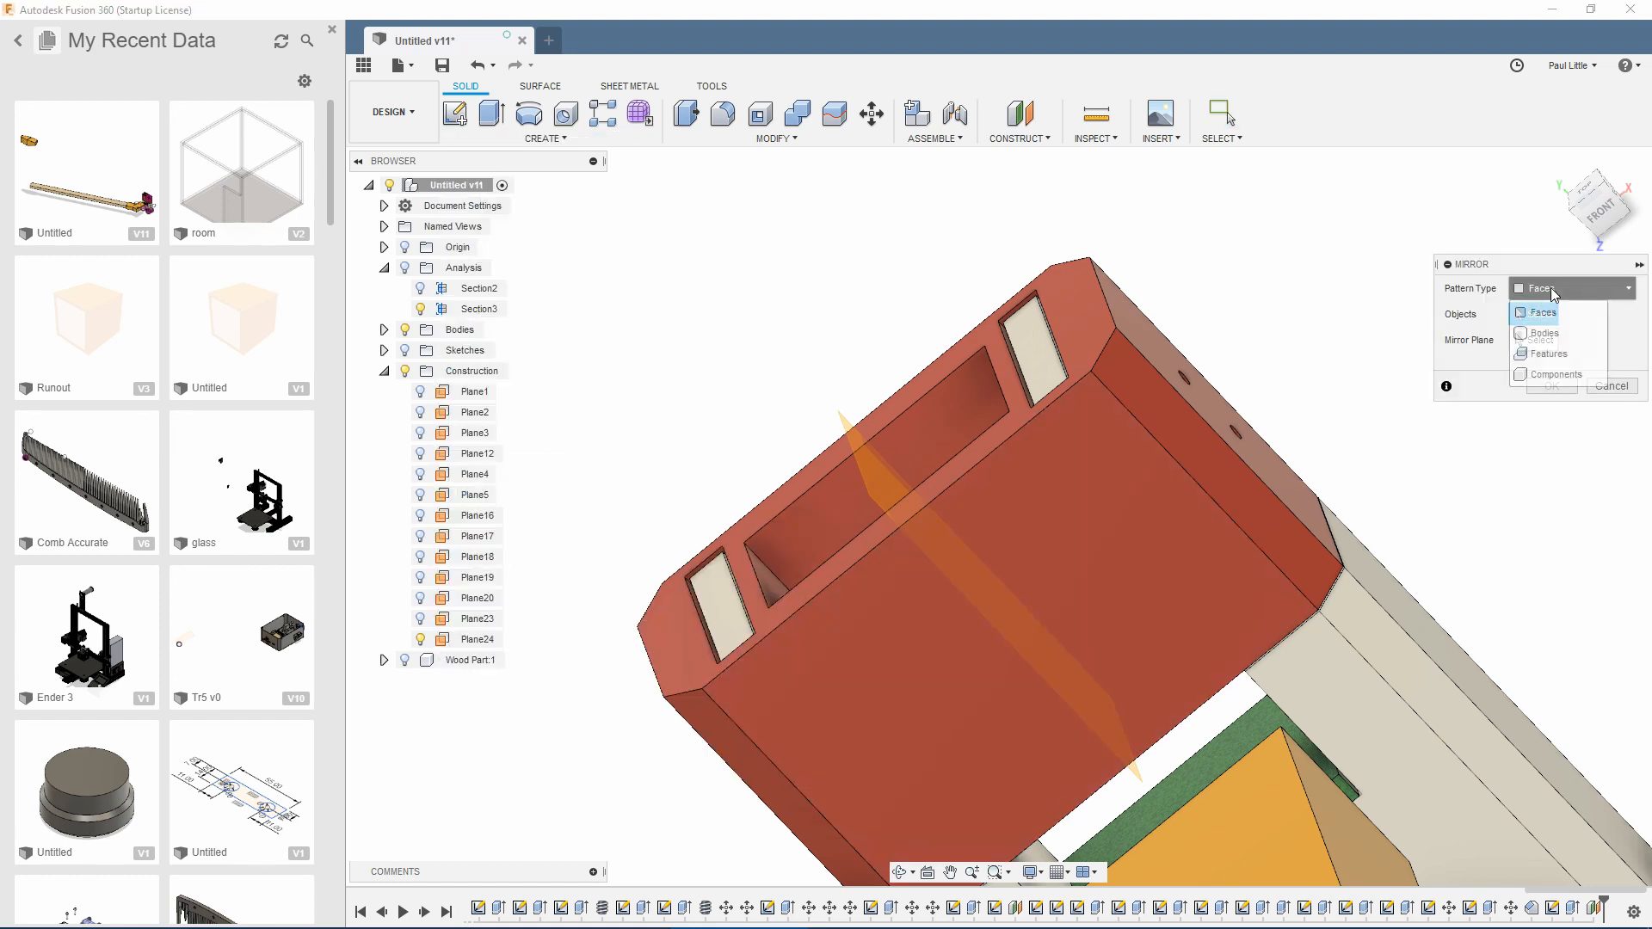
click(1562, 361)
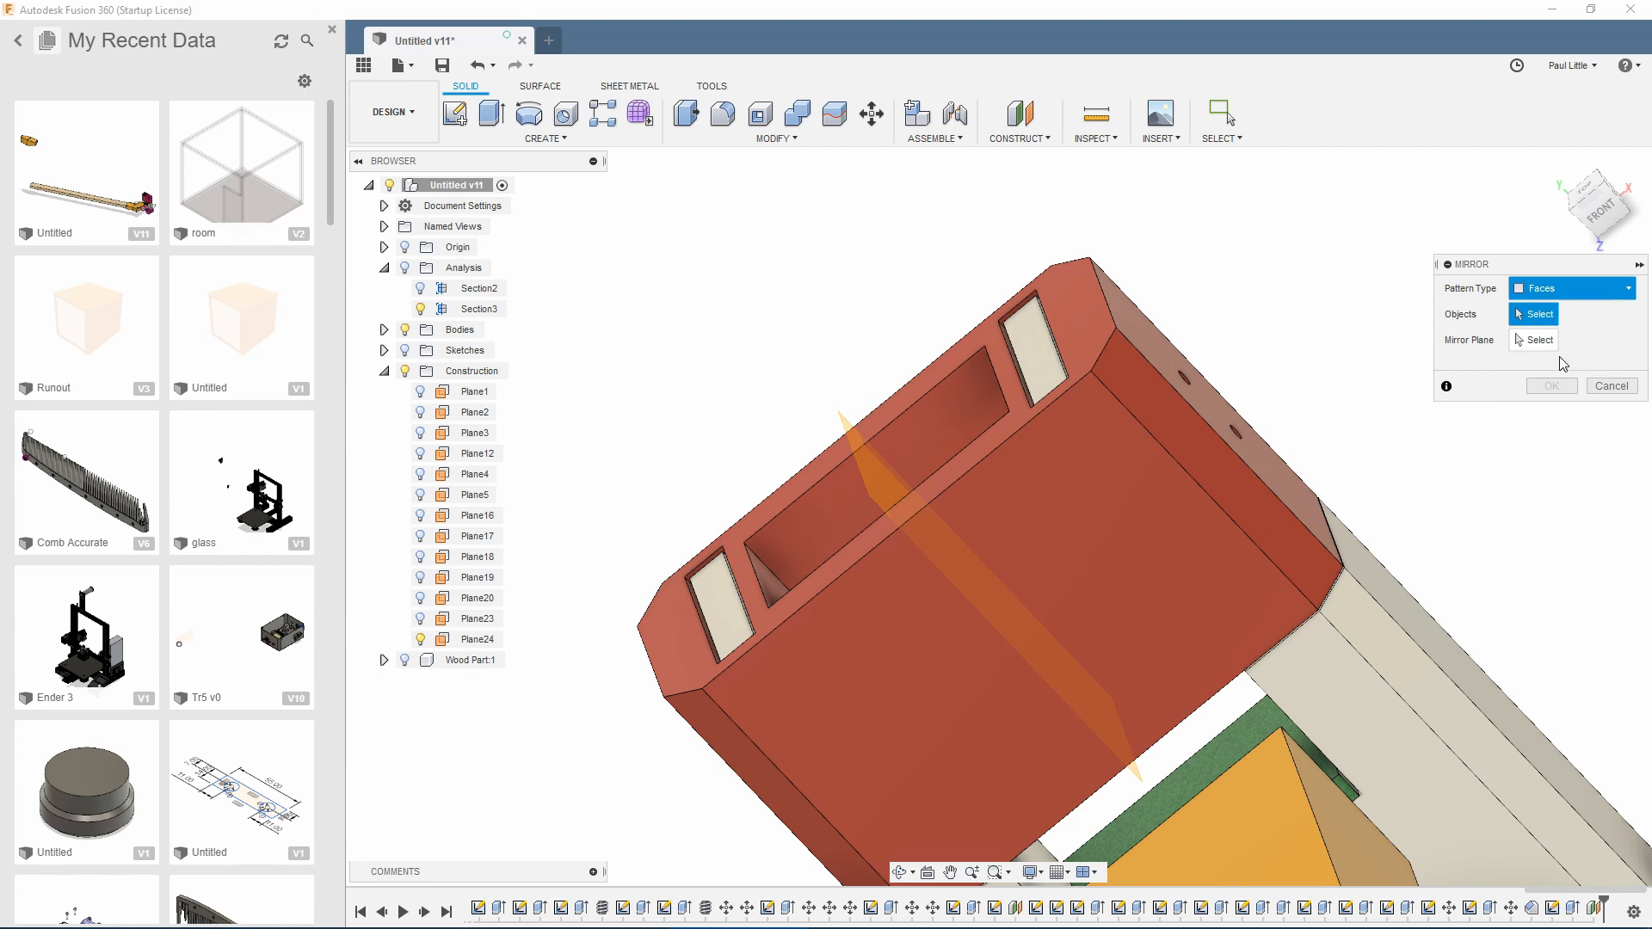
click(1573, 912)
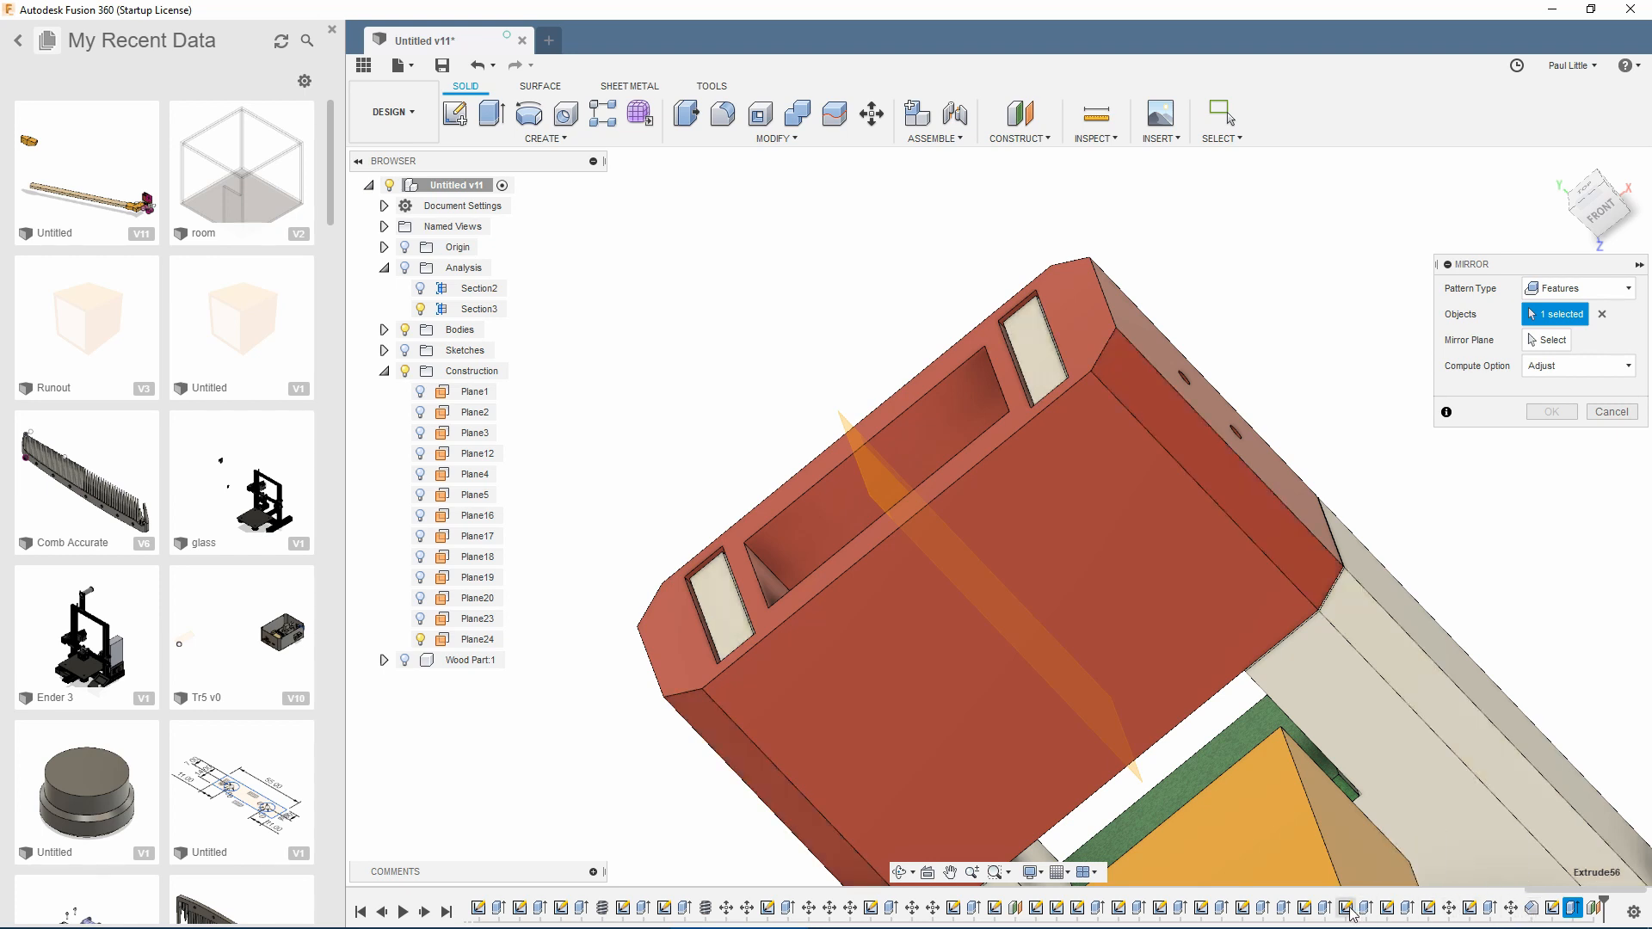
click(1548, 340)
click(876, 494)
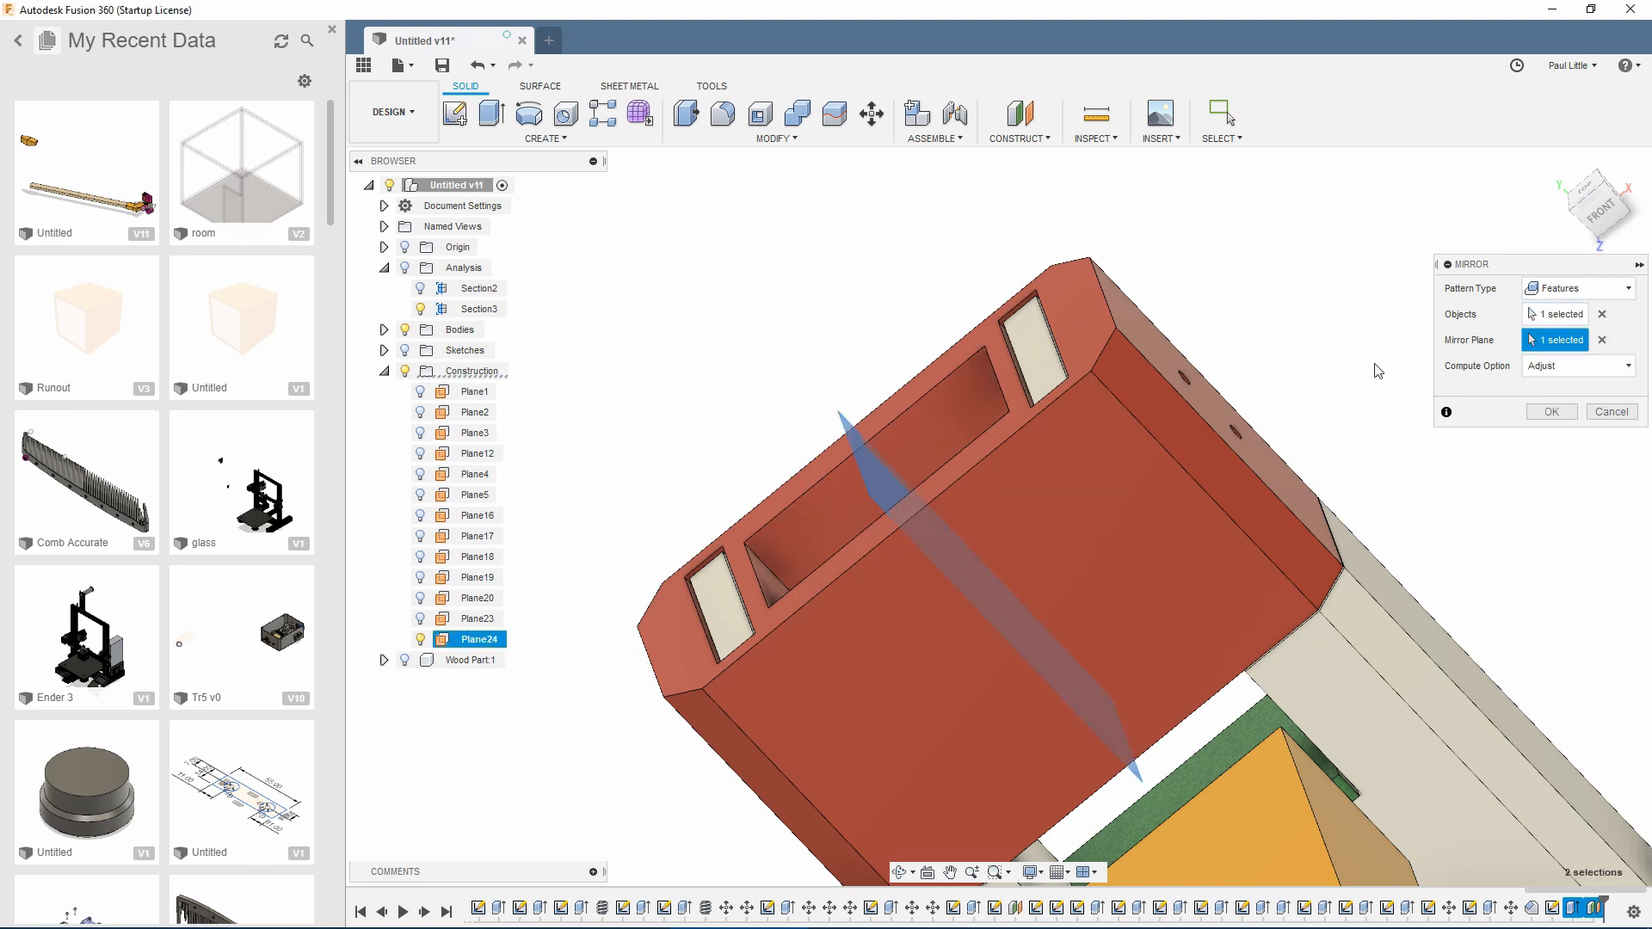
click(1548, 413)
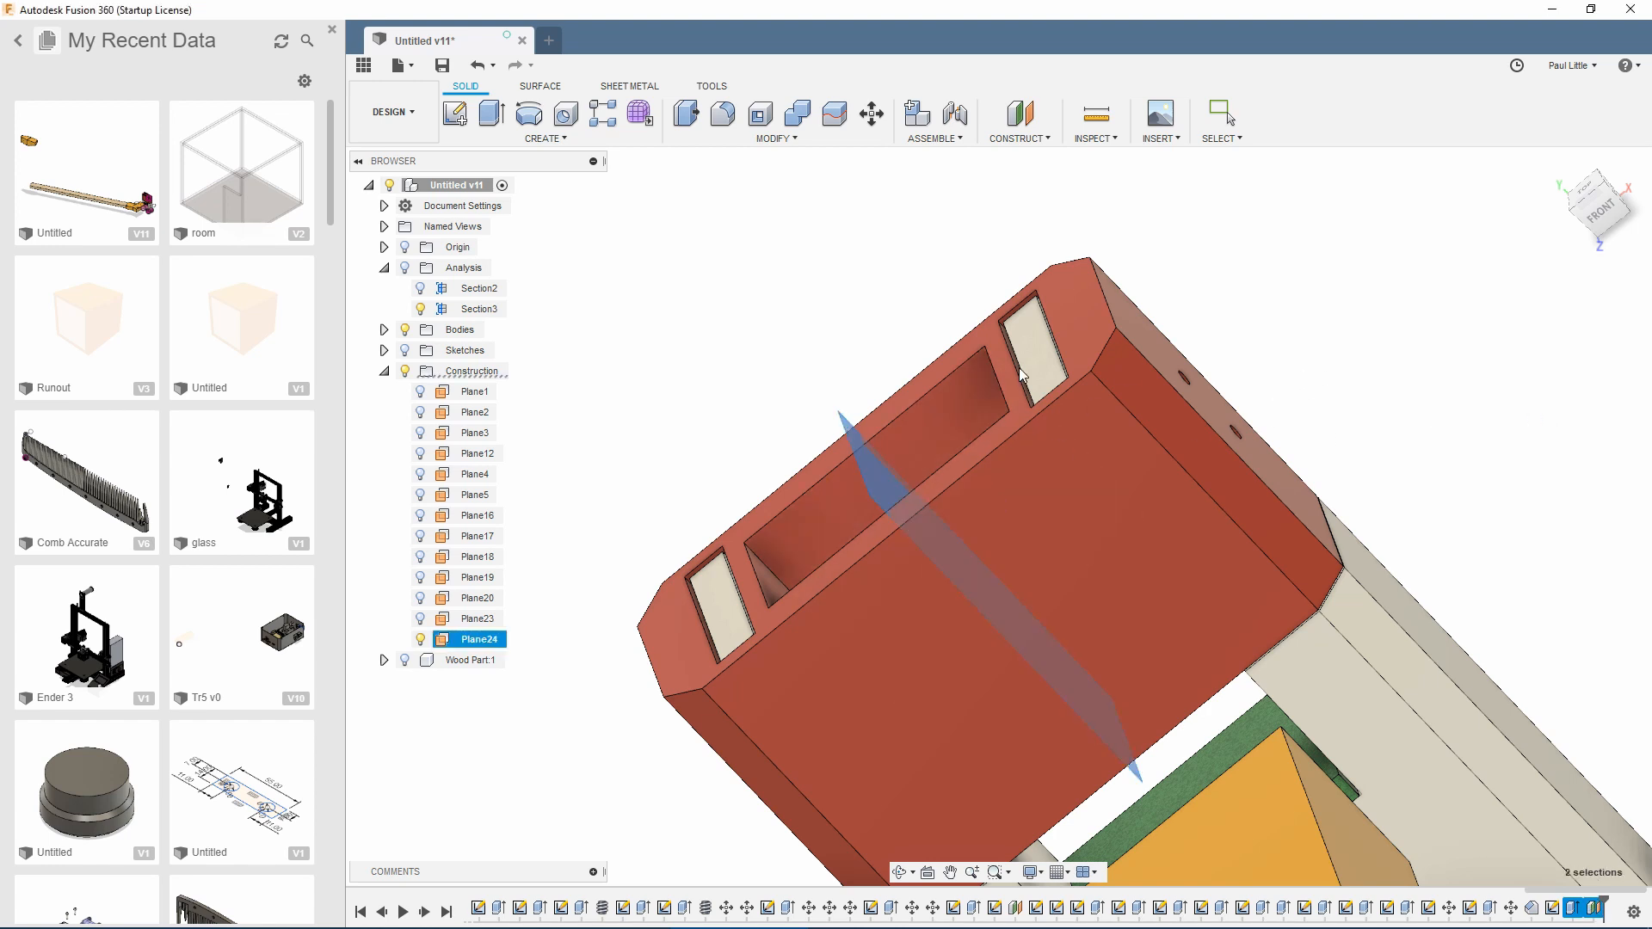
Step: Export the A-Rib E B body as a binary STL file named print on the desktop
shift+middle_drag(778, 399, 1231, 301)
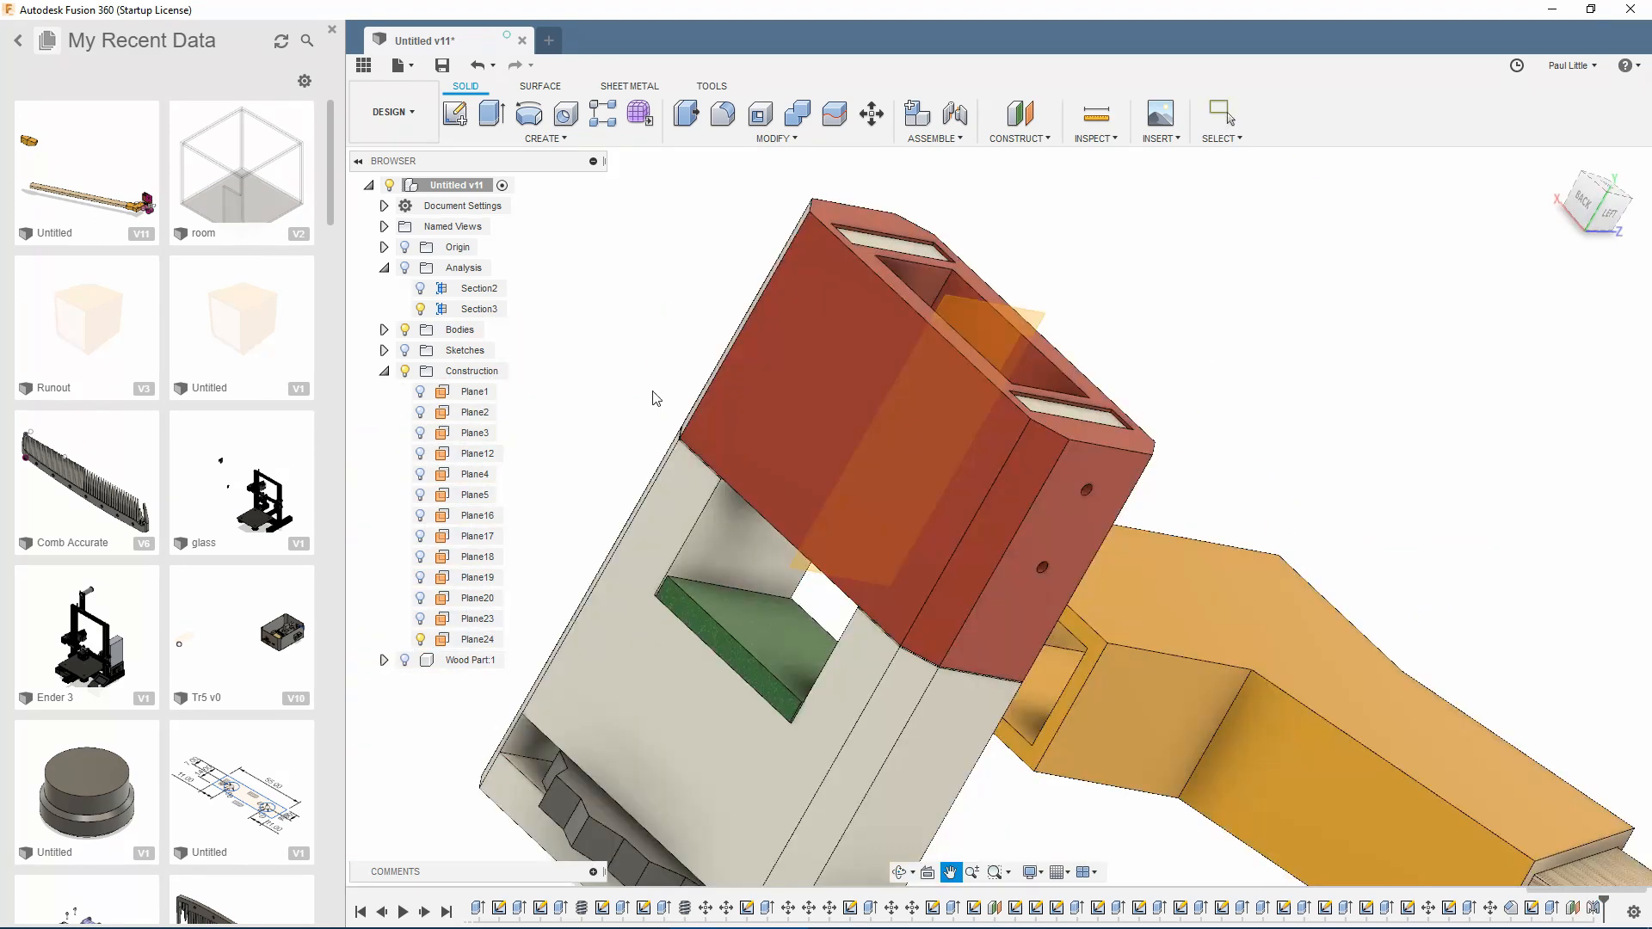
mouse_move(657, 398)
shift+middle_down()
mouse_move(579, 384)
mouse_move(653, 391)
shift+middle_up()
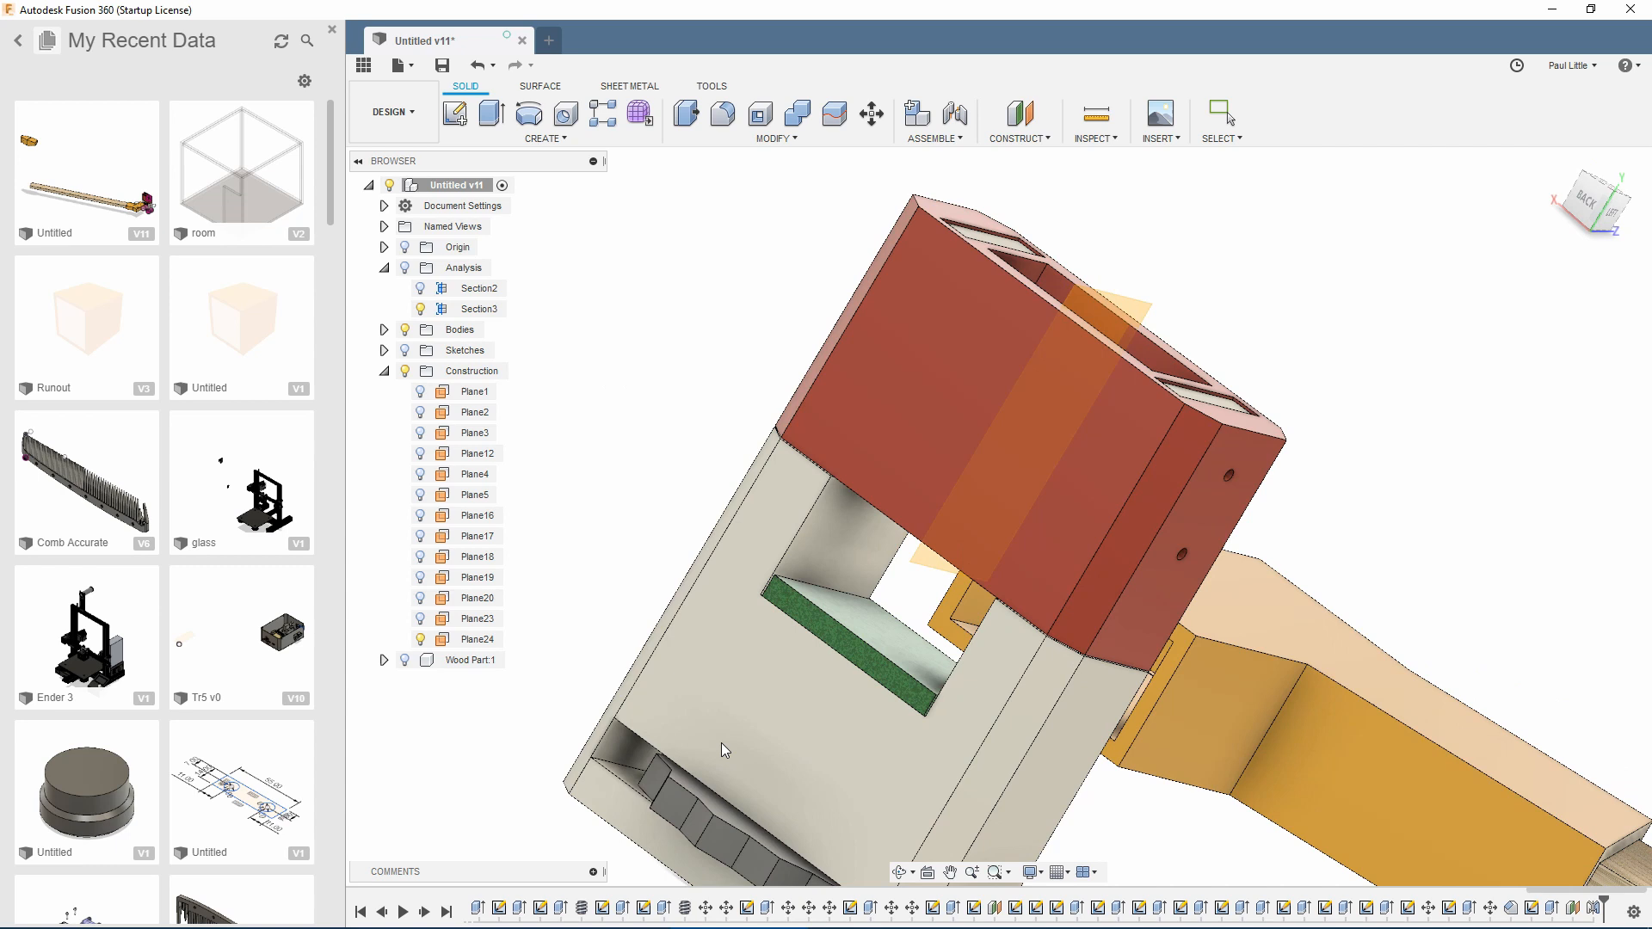
click(662, 665)
click(384, 331)
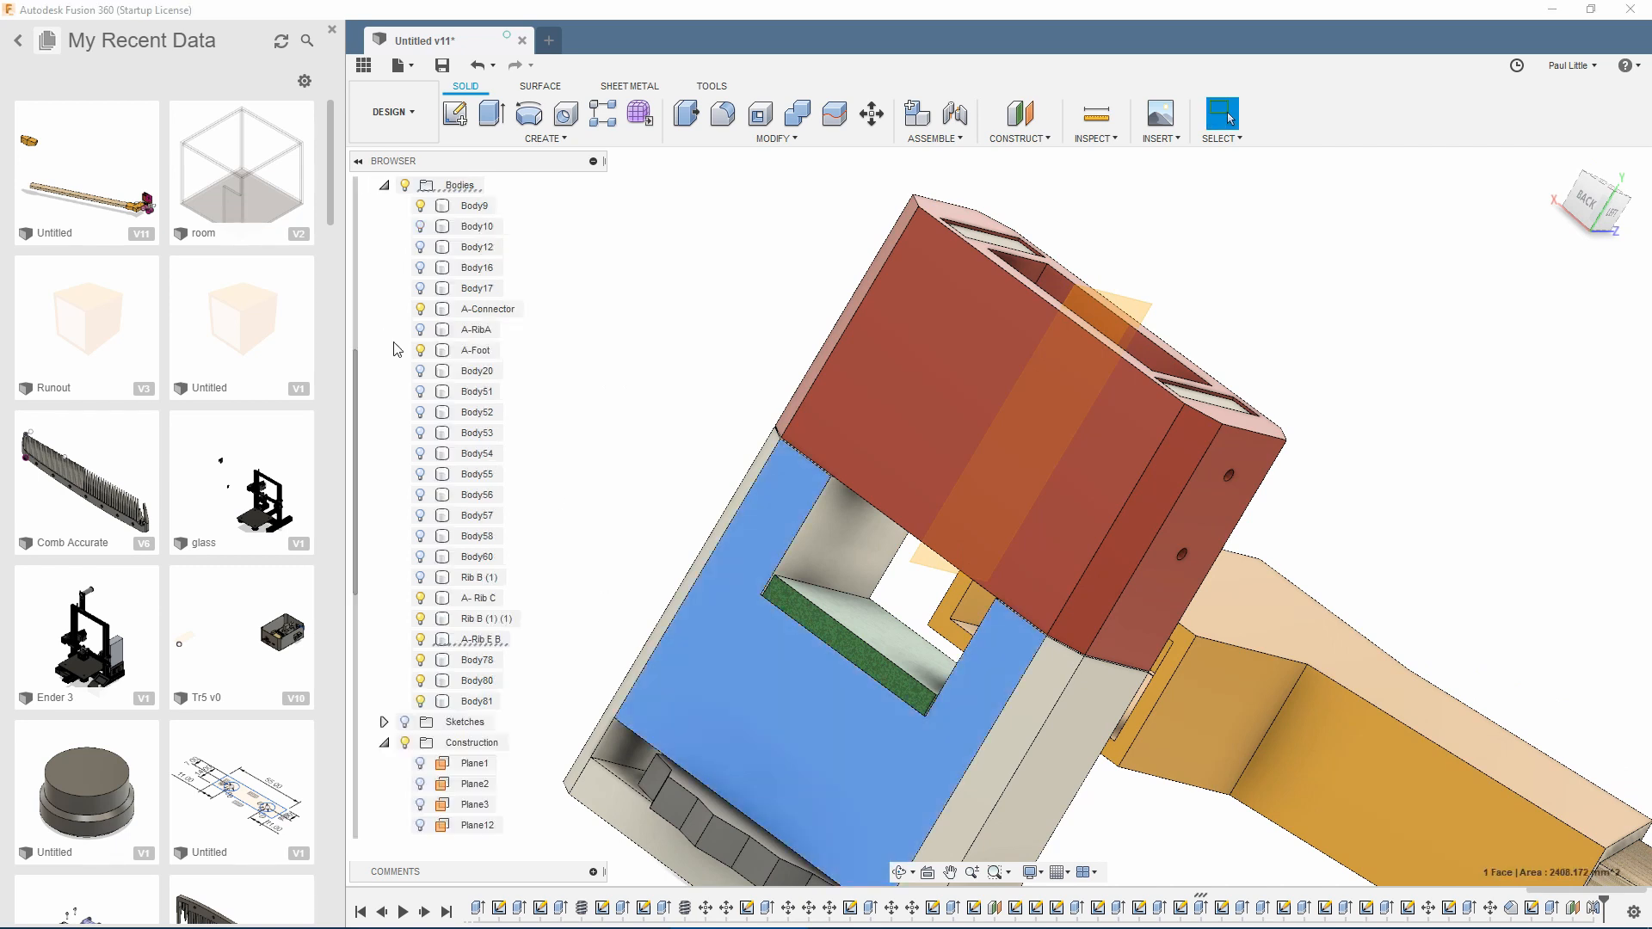
right_click(495, 646)
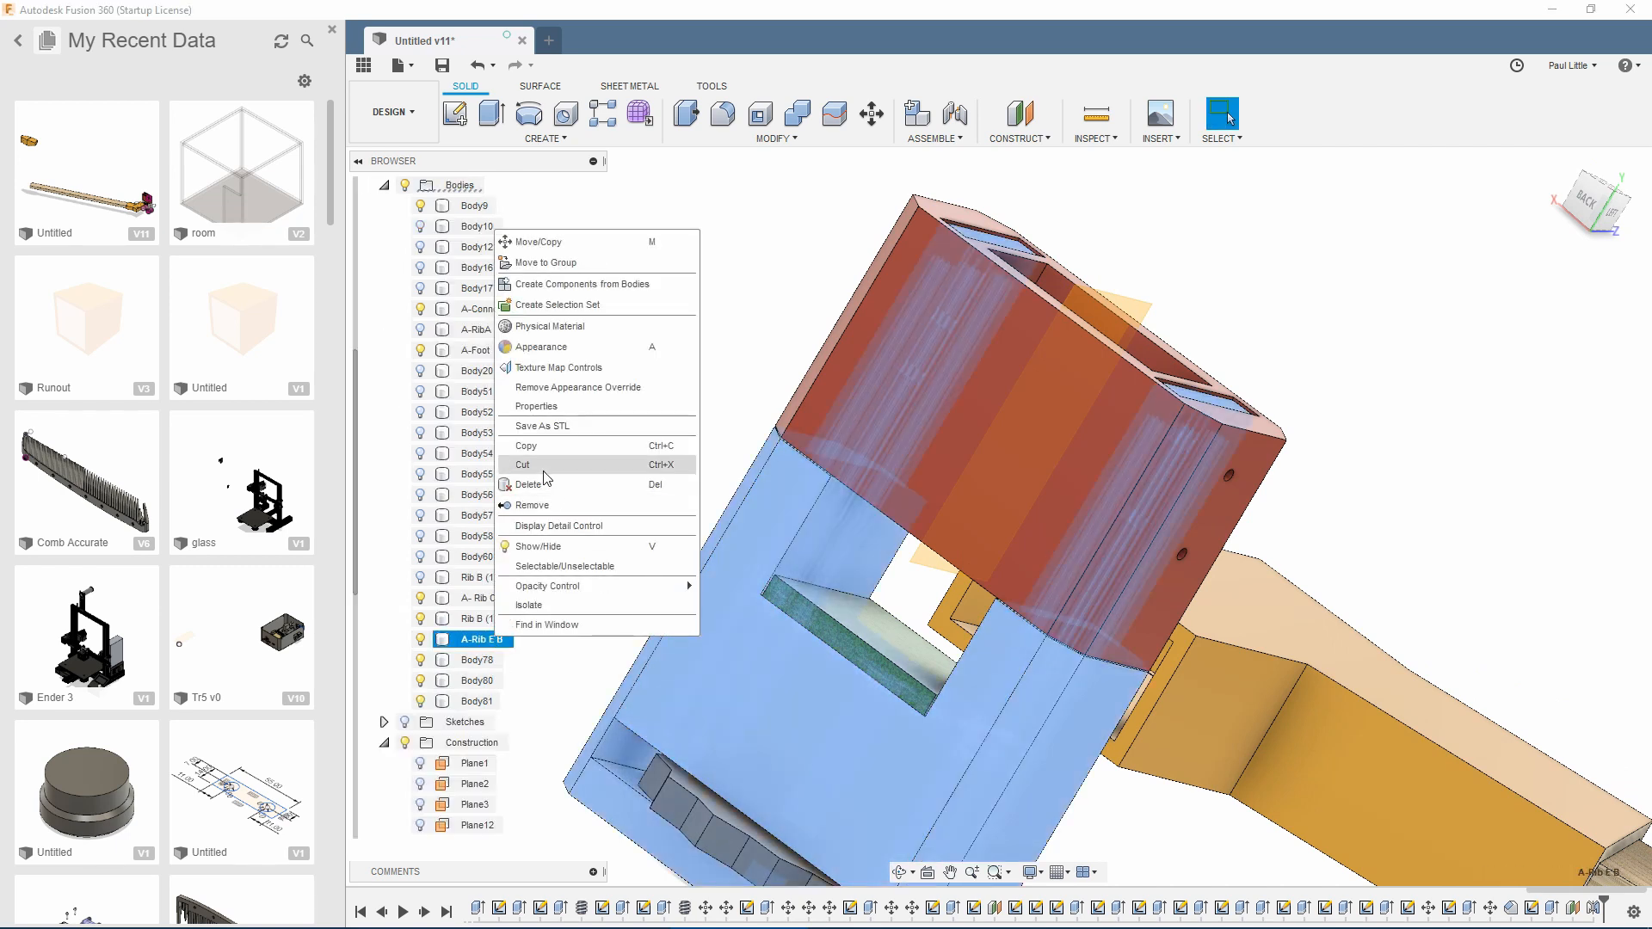
click(555, 438)
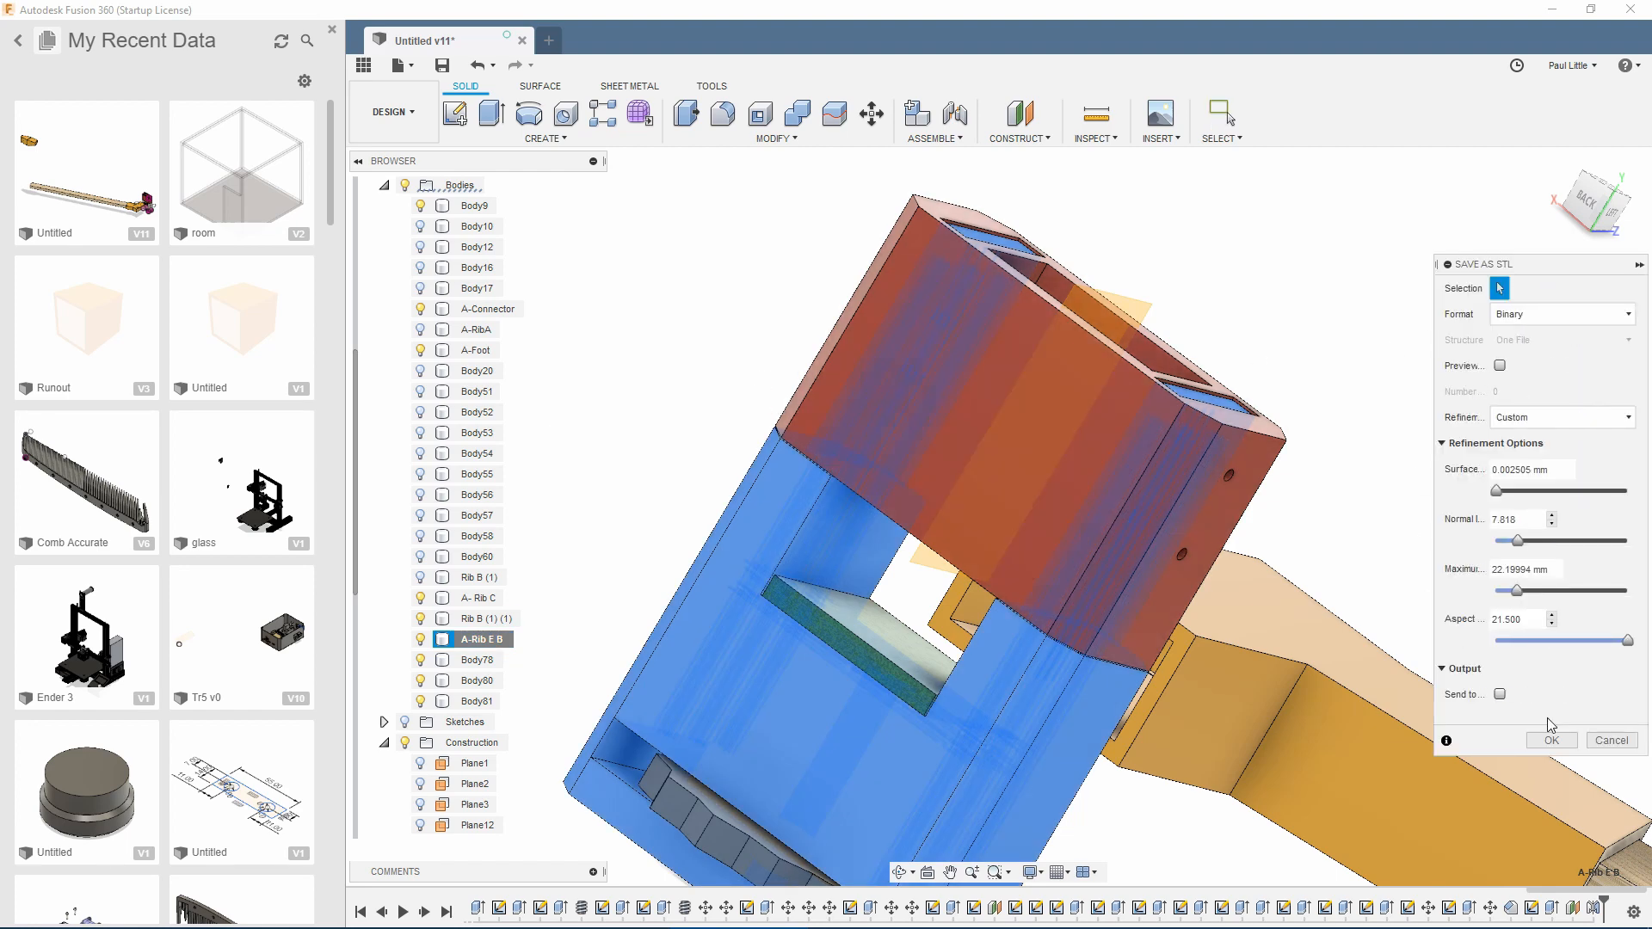
click(1551, 741)
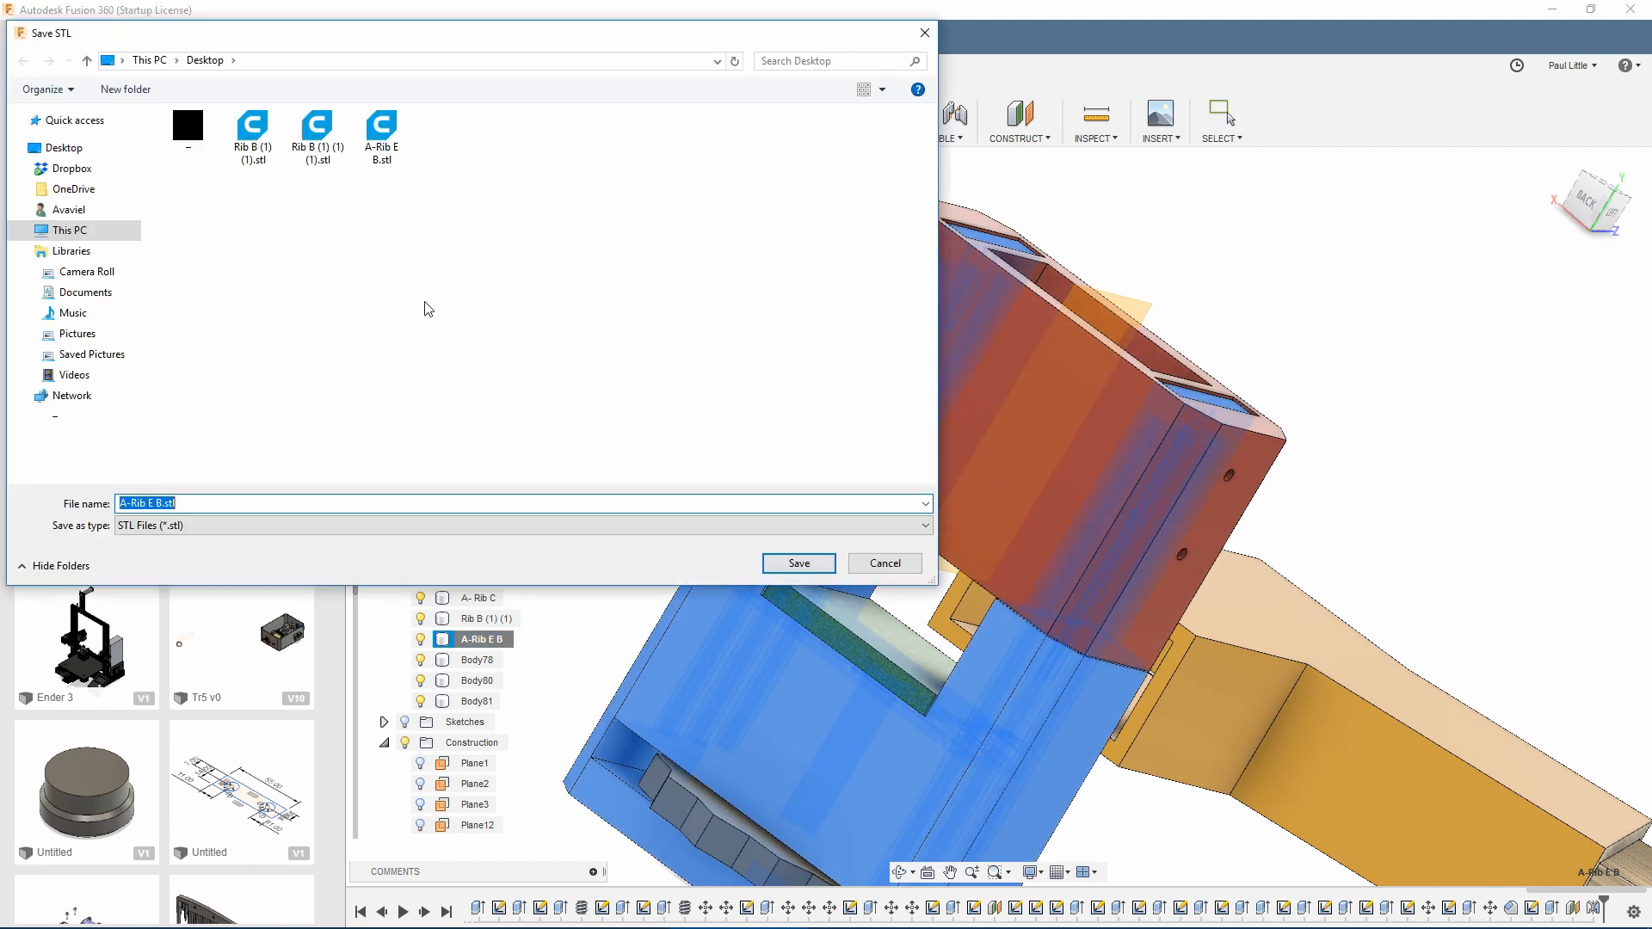
text(print)
key(Return)
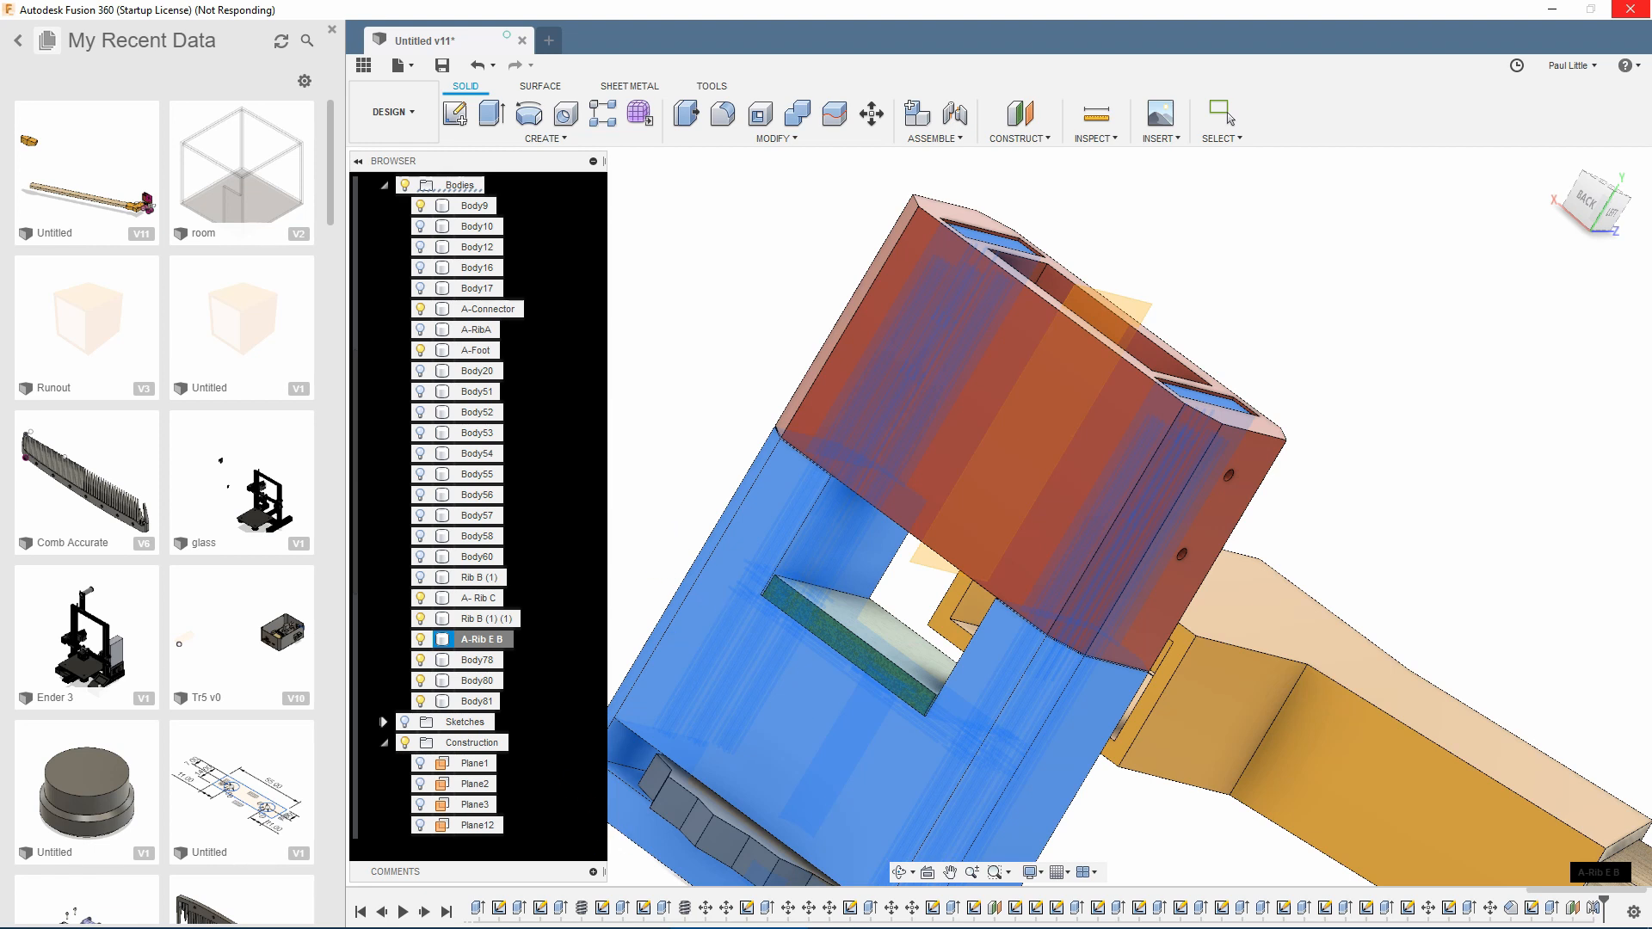
Step: Switch to Ultimaker Cura and delete the old models from the build plate
click(615, 914)
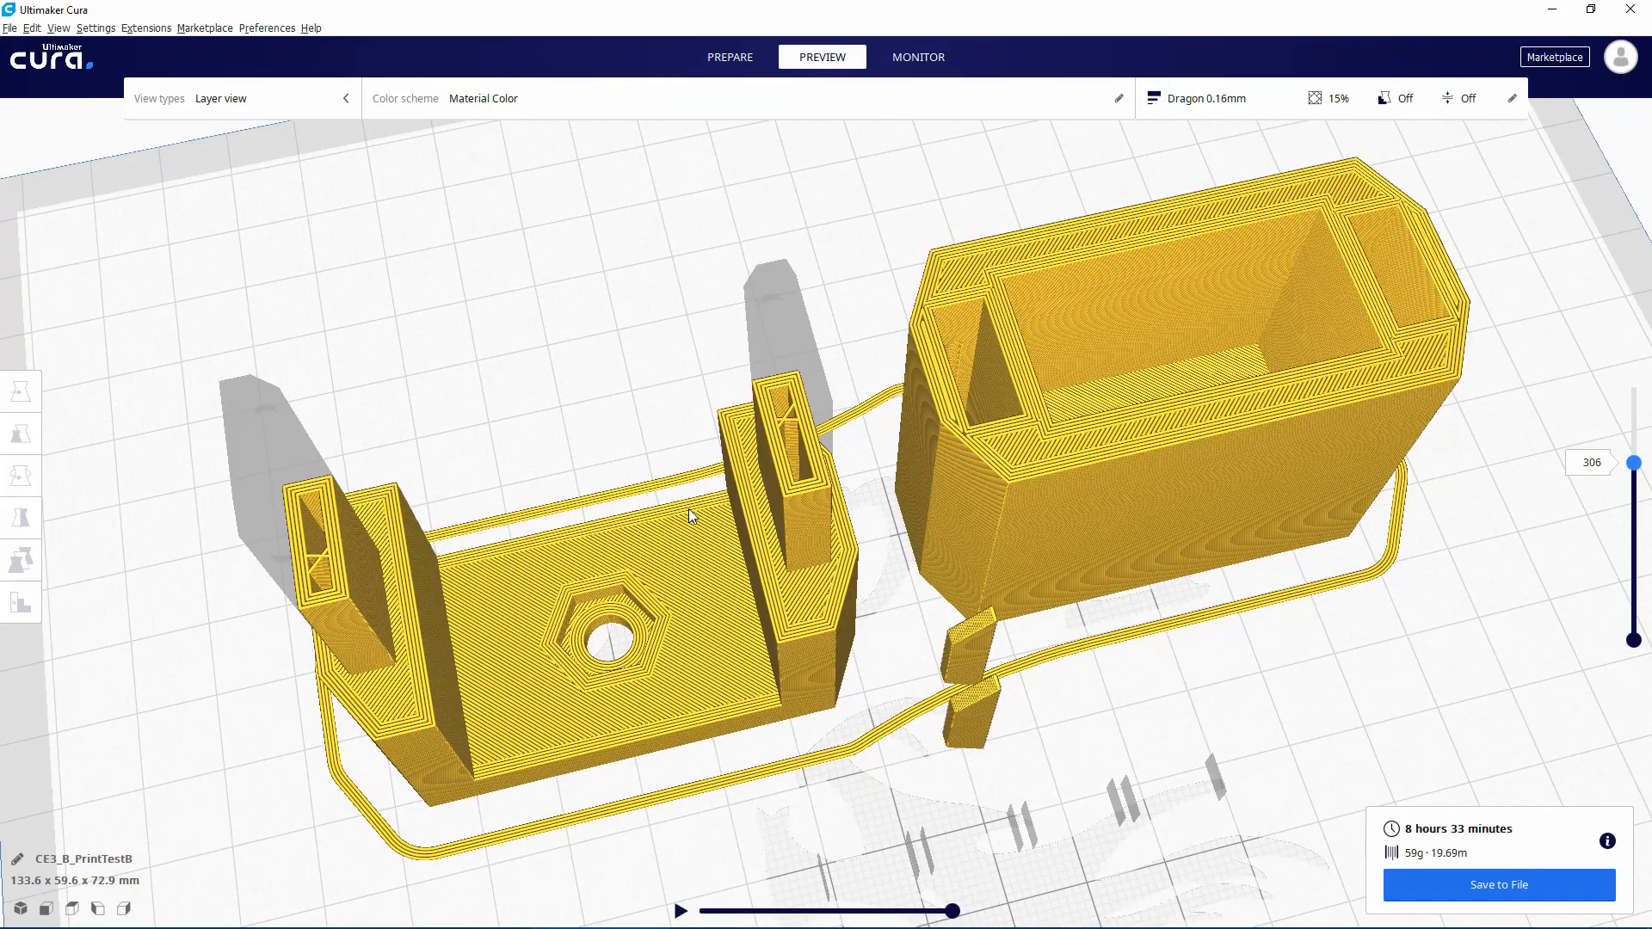
click(687, 512)
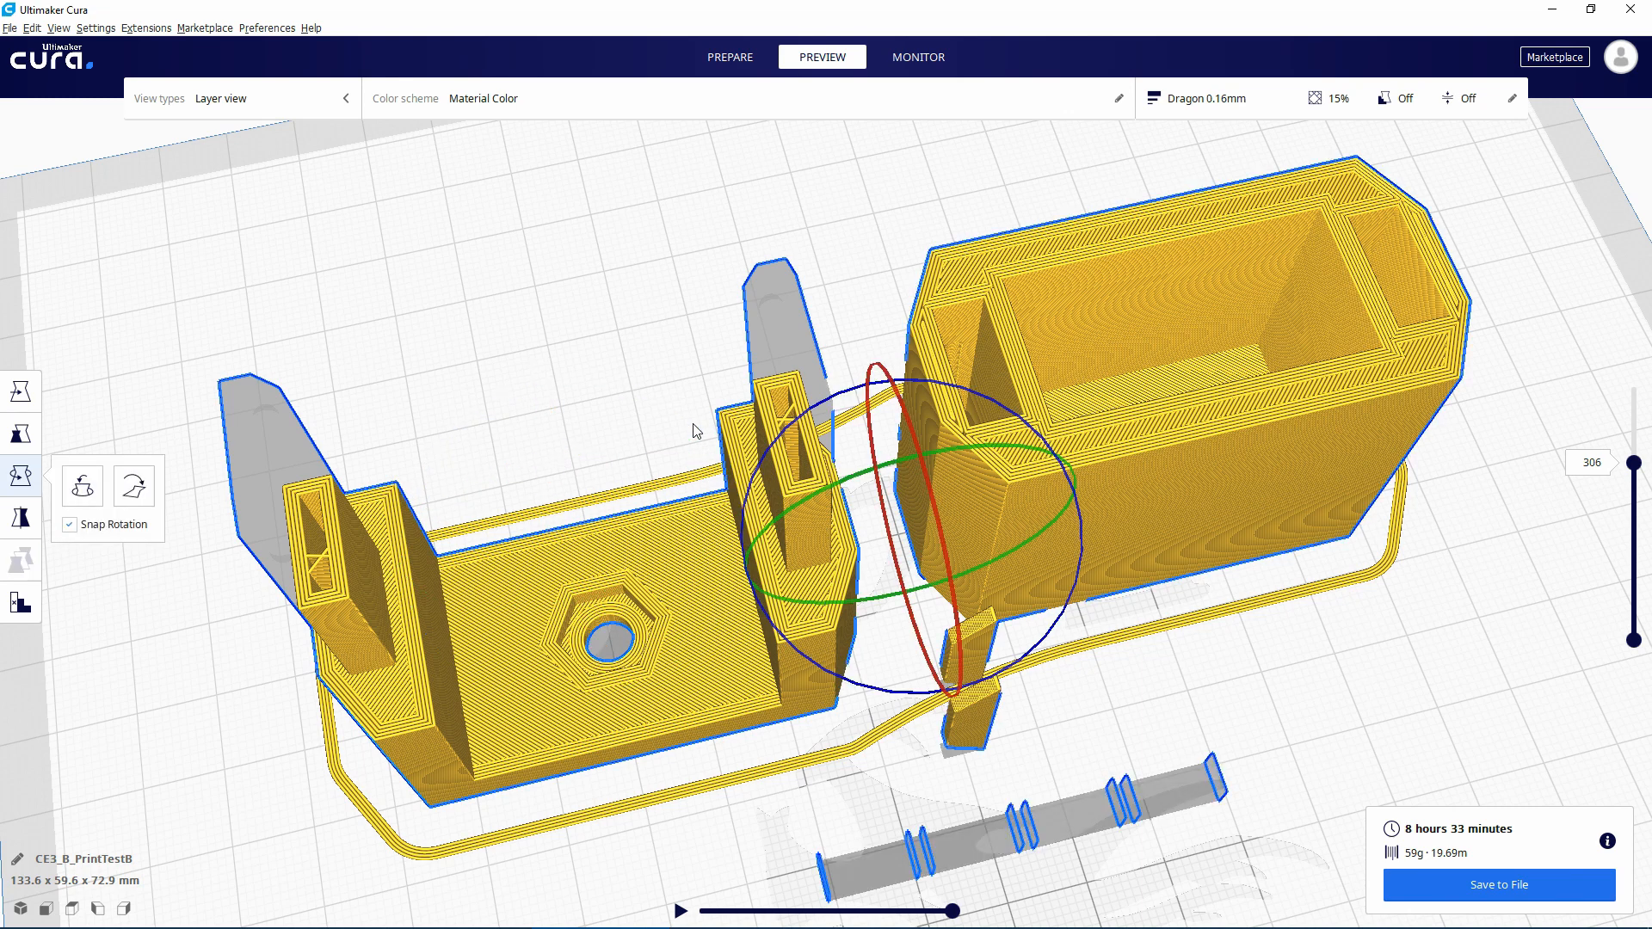
key(Delete)
Step: Return to the prepare stage and load print.stl onto the build plate
click(733, 59)
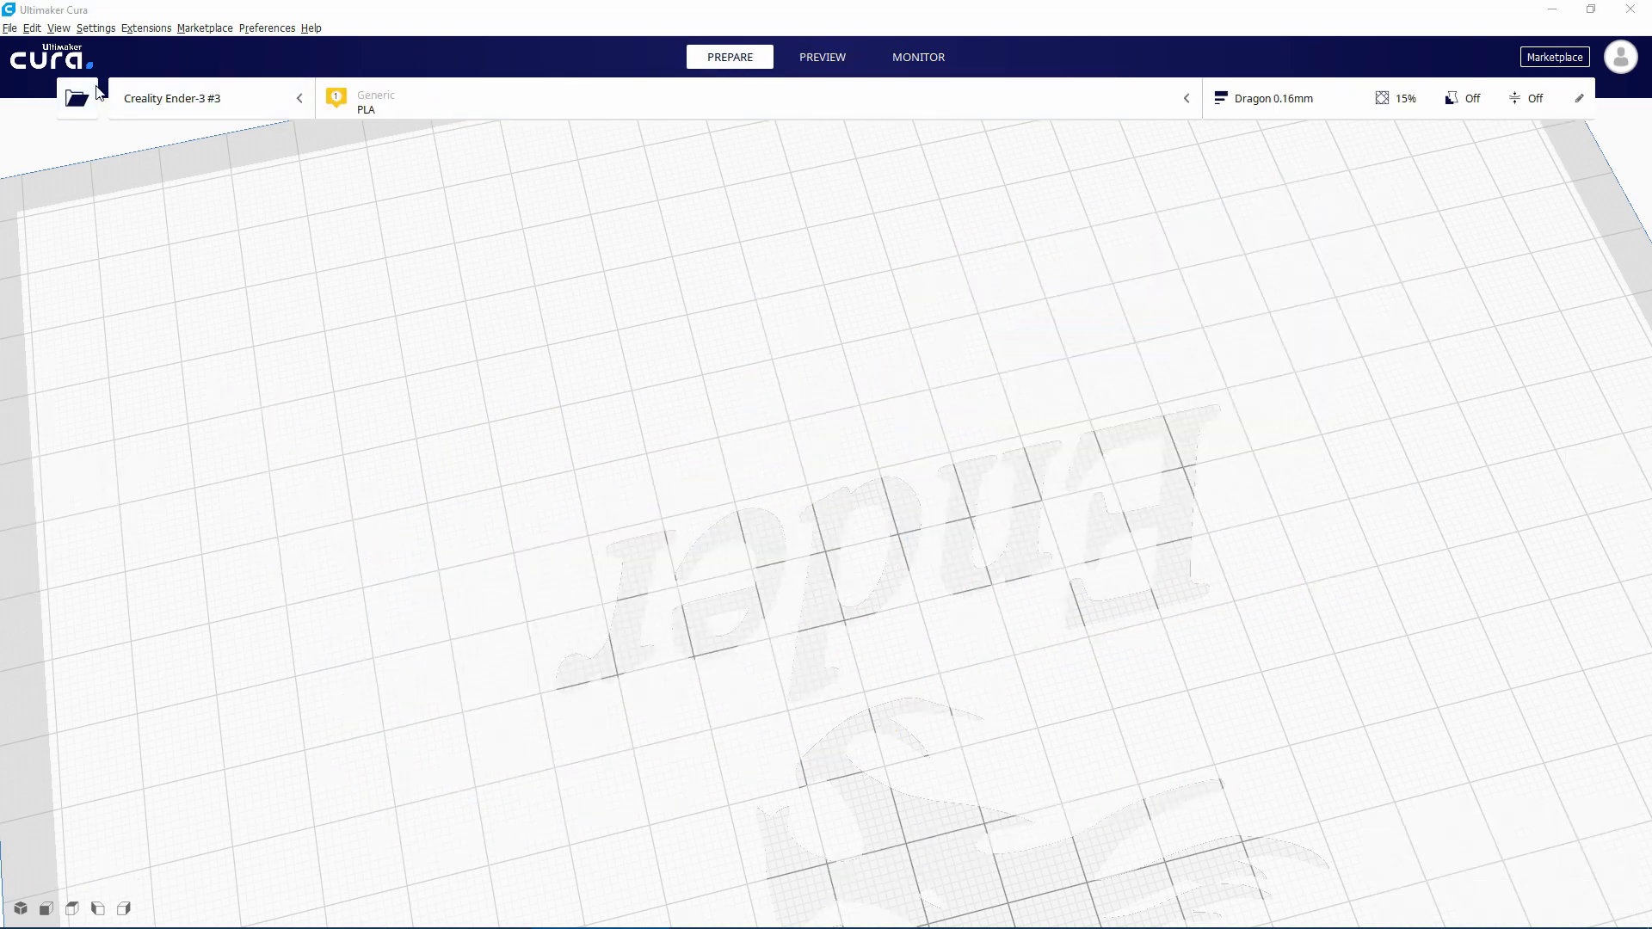
click(93, 95)
double_click(521, 131)
Step: Rotate the imported rib about the red axis so it stands upright with its two prongs pointing up
right_drag(830, 673, 770, 590)
right_drag(916, 621, 1222, 684)
scroll(842, 617, down, 3)
scroll(666, 561, down, 2)
right_drag(666, 561, 894, 613)
right_drag(704, 584, 697, 550)
click(730, 590)
key(r)
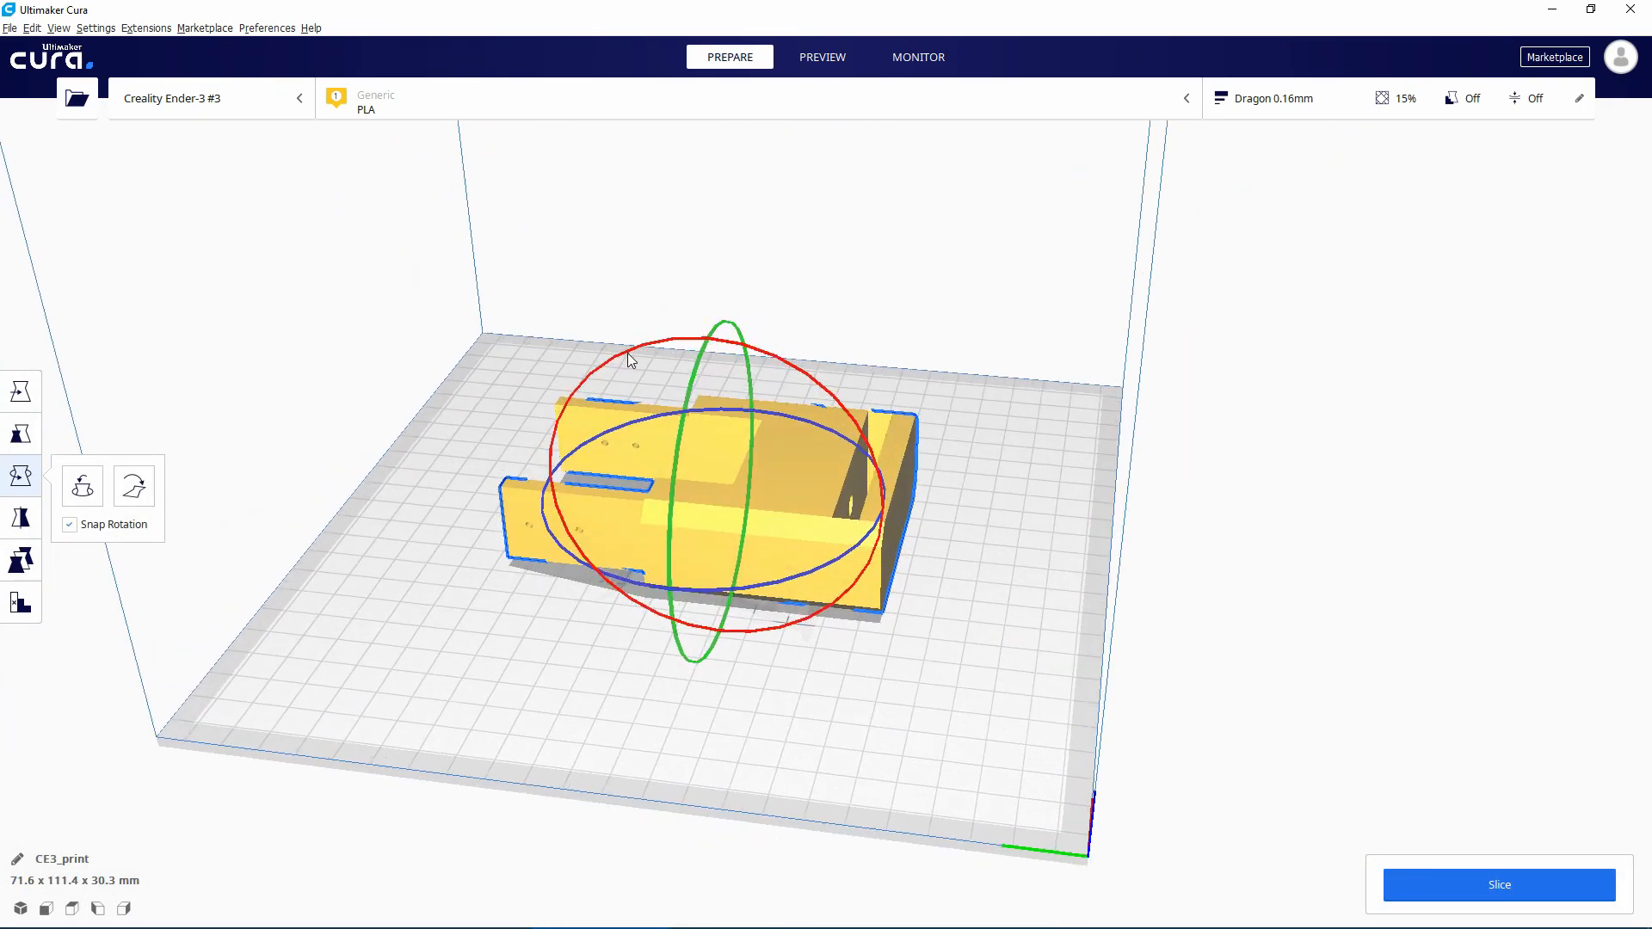
drag(860, 392, 875, 462)
Step: Examine the upright rib from below, the sides and above, including the prong holes and central nut recess
right_drag(875, 462, 471, 479)
scroll(648, 623, up, 8)
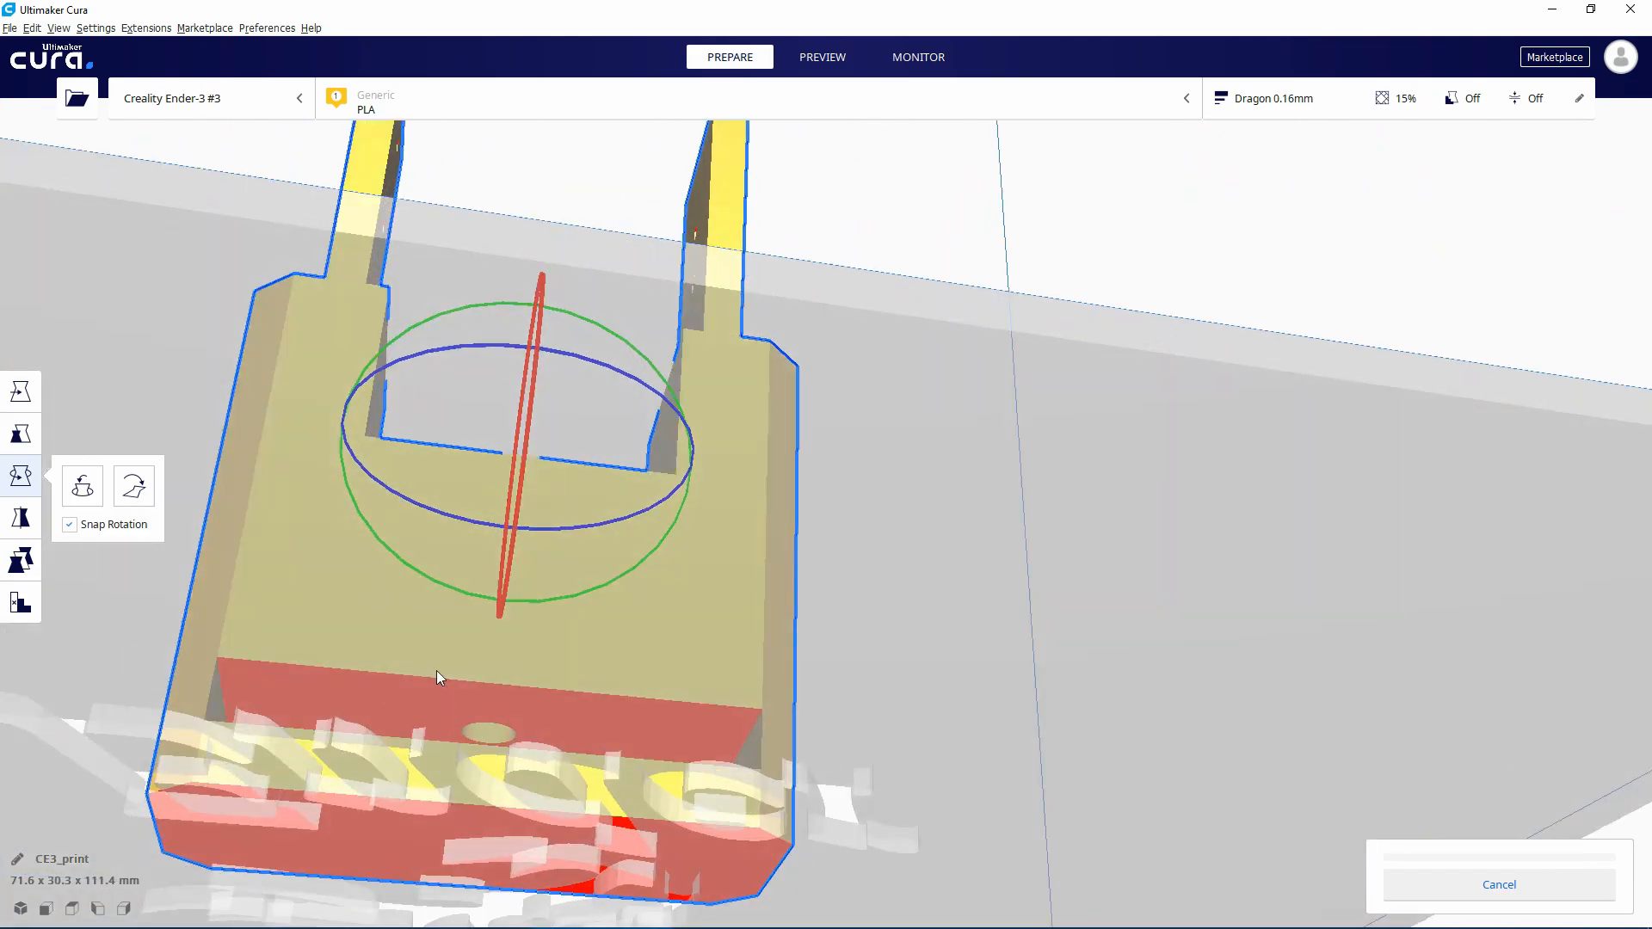
right_drag(436, 669, 768, 327)
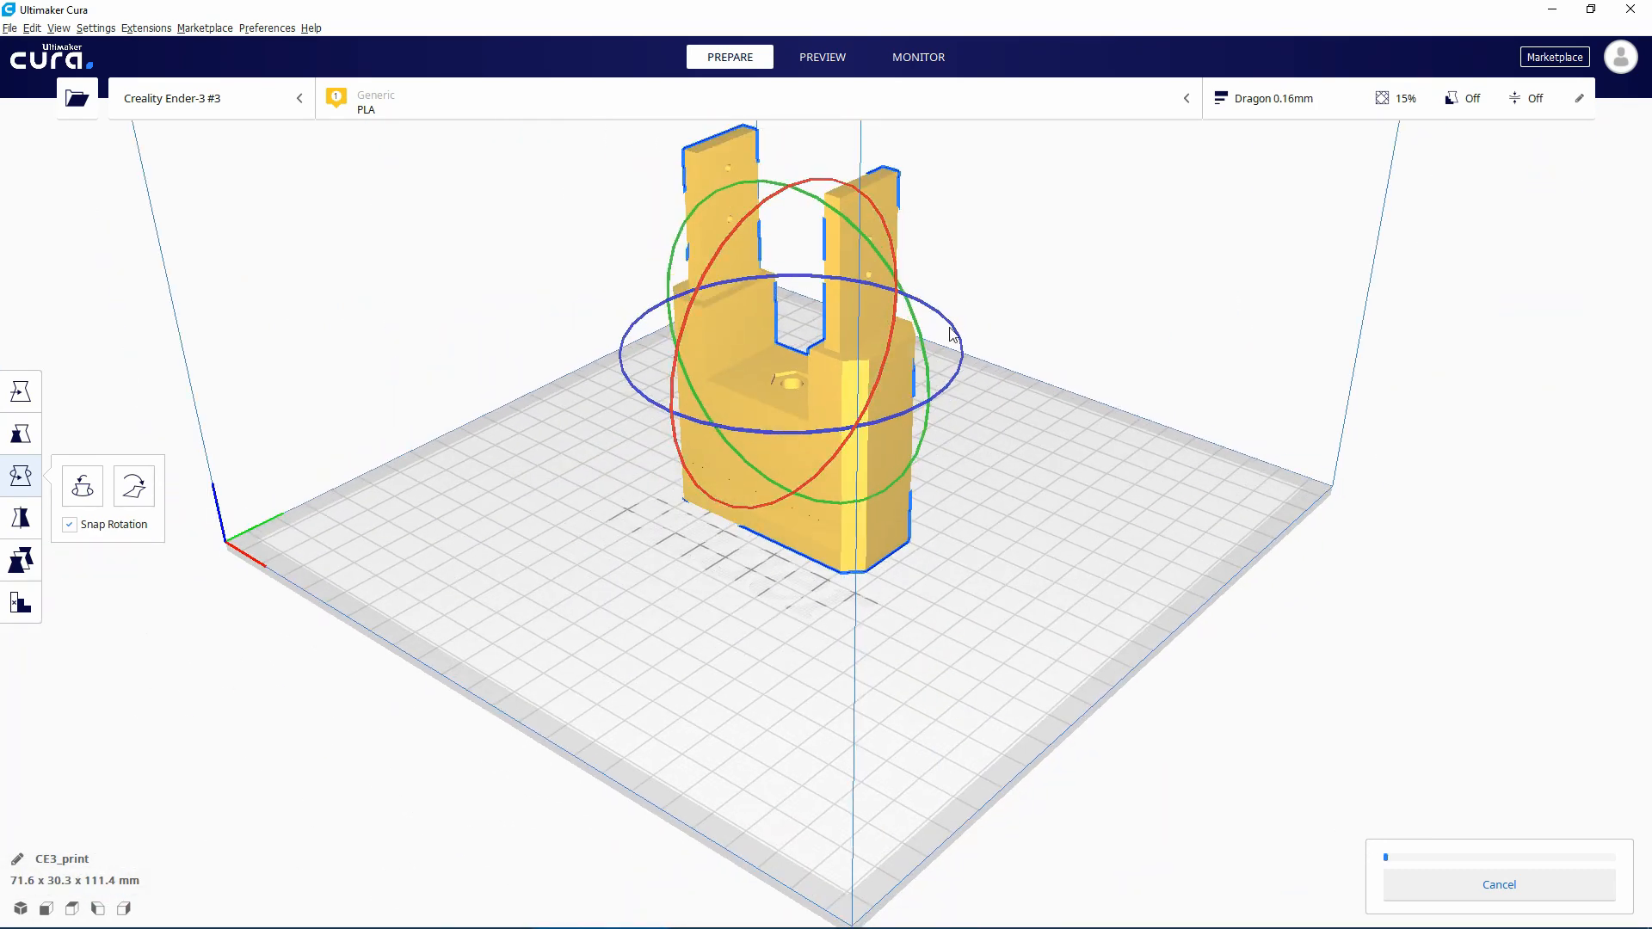
right_drag(1054, 322, 933, 258)
scroll(990, 239, up, 4)
scroll(1000, 194, down, 1)
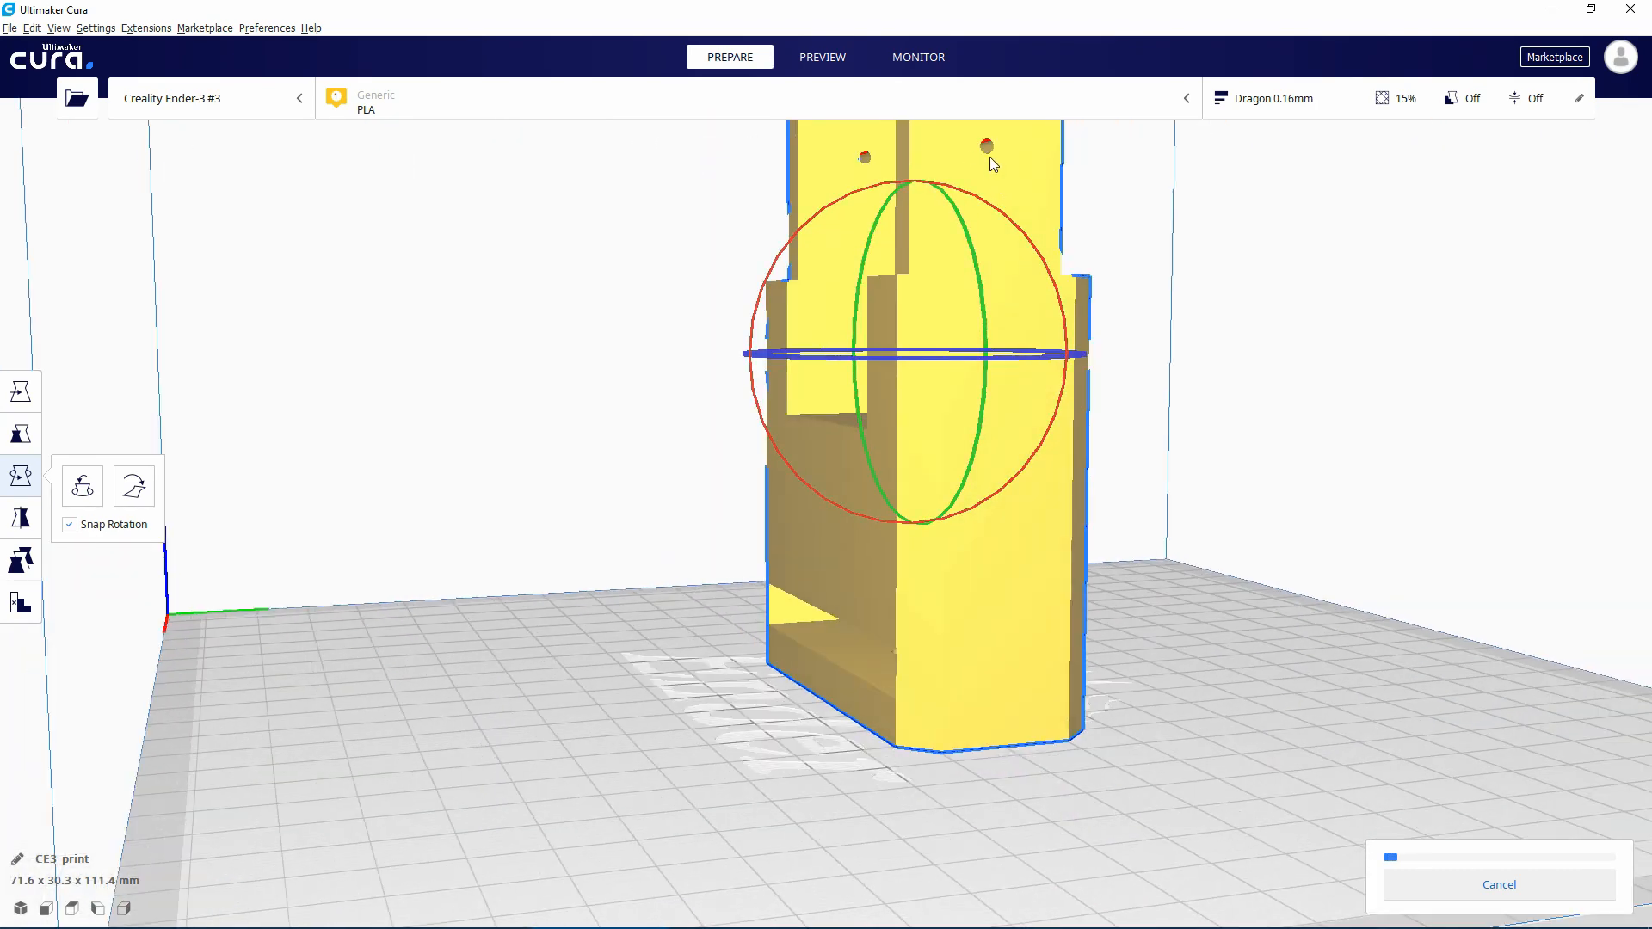
scroll(656, 534, down, 5)
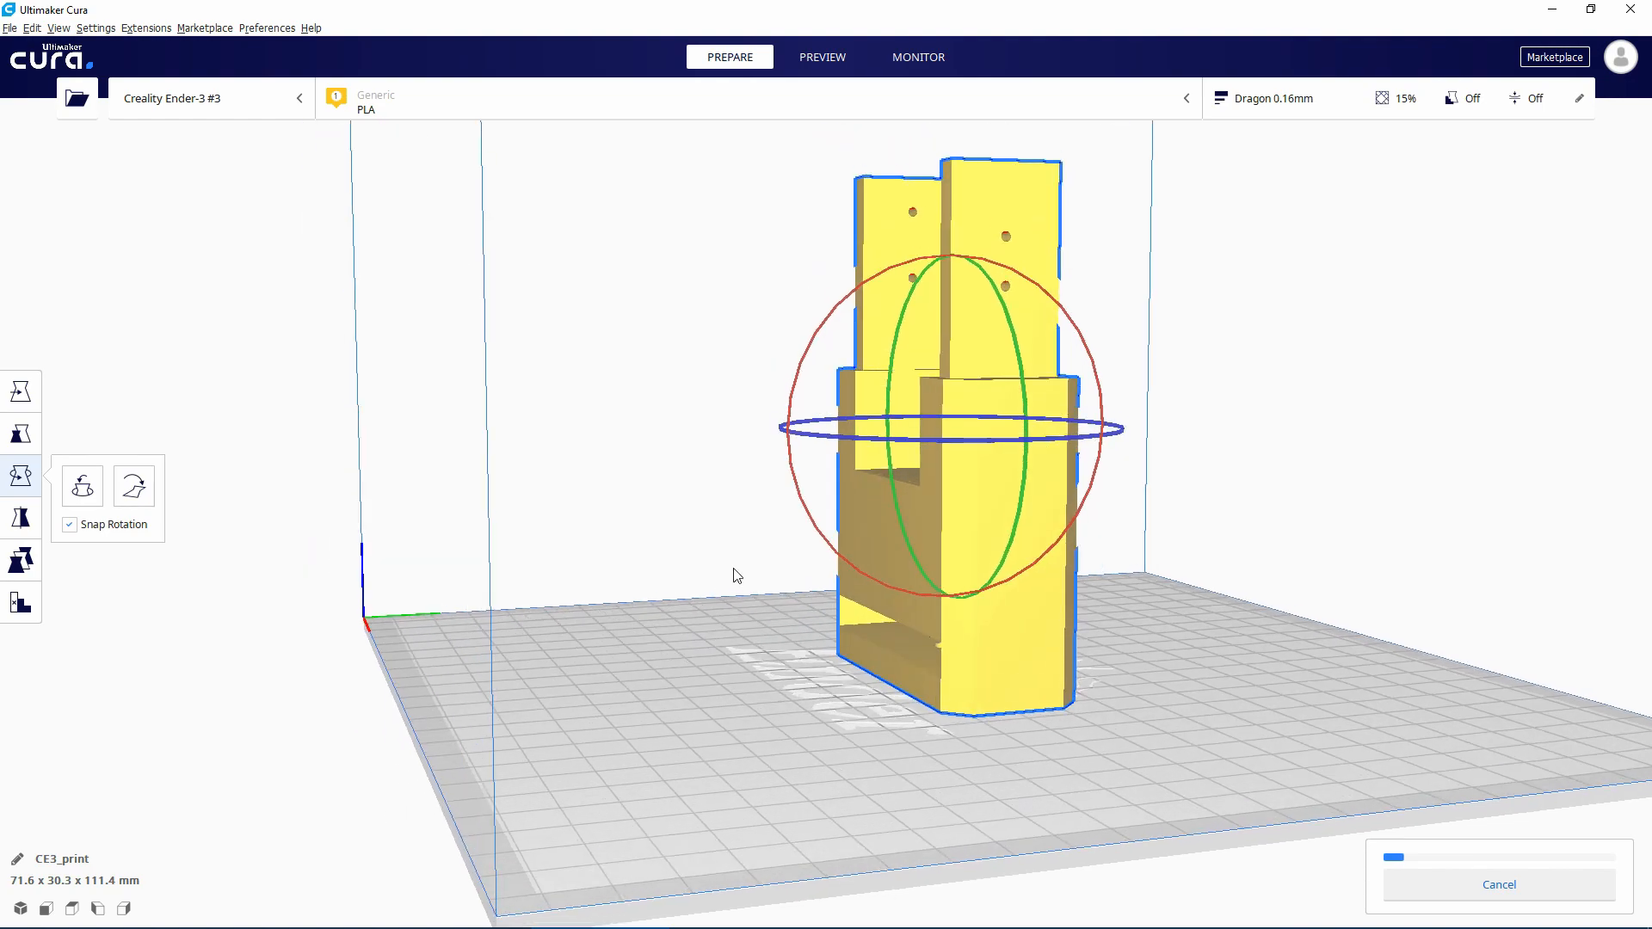
right_drag(735, 574, 809, 644)
scroll(854, 772, up, 5)
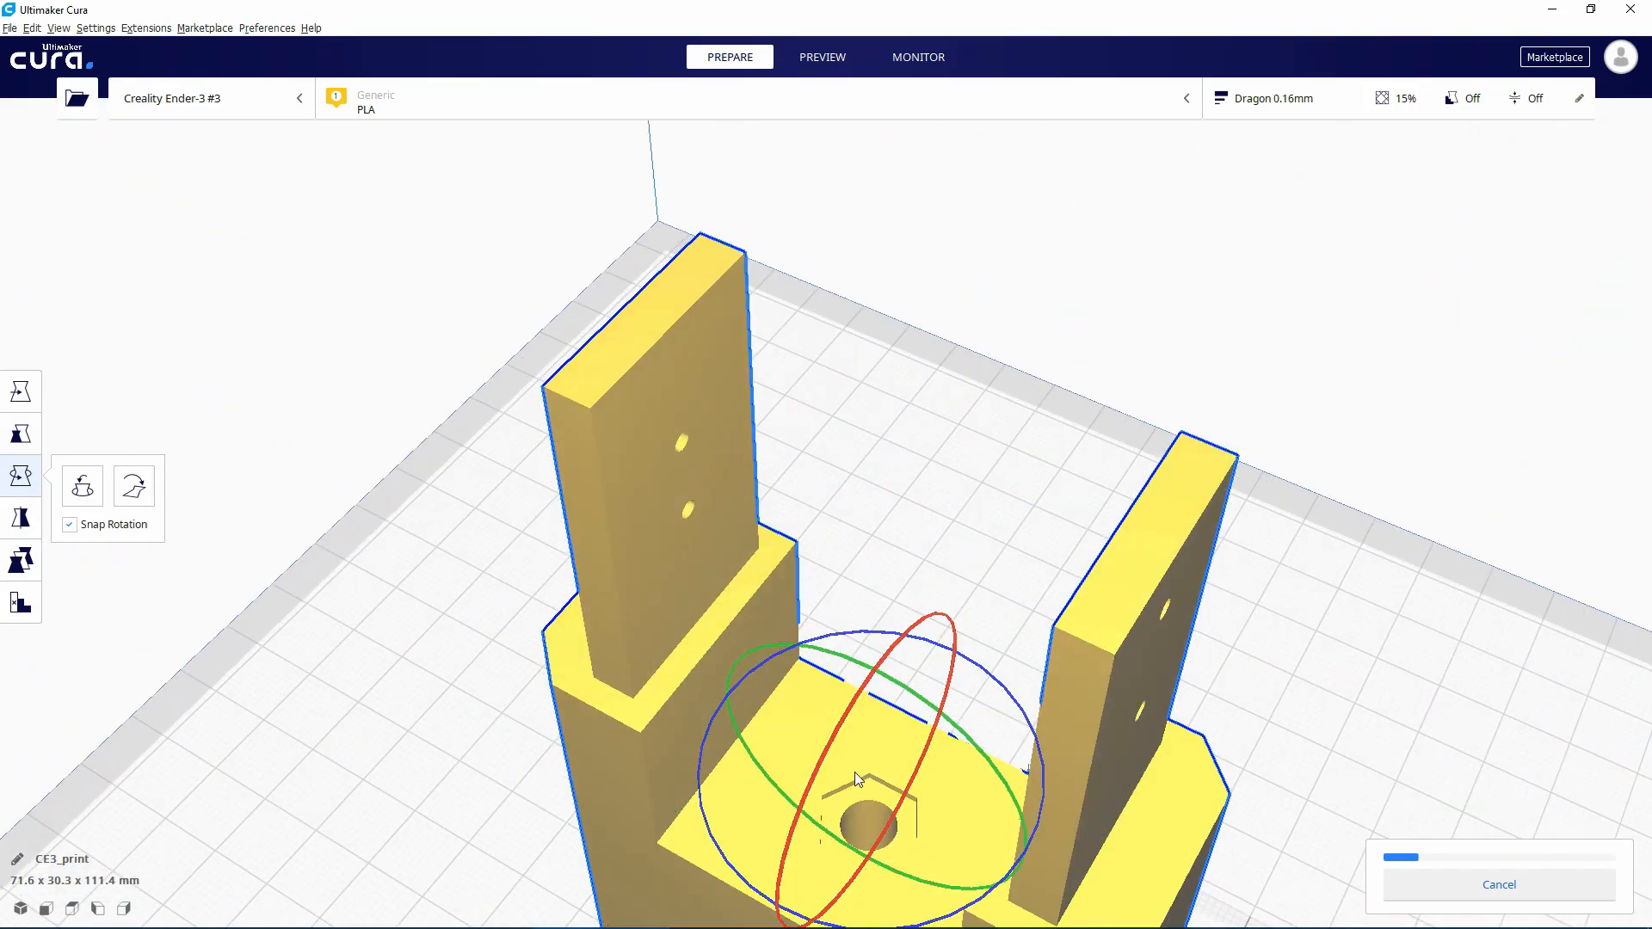
scroll(856, 775, down, 5)
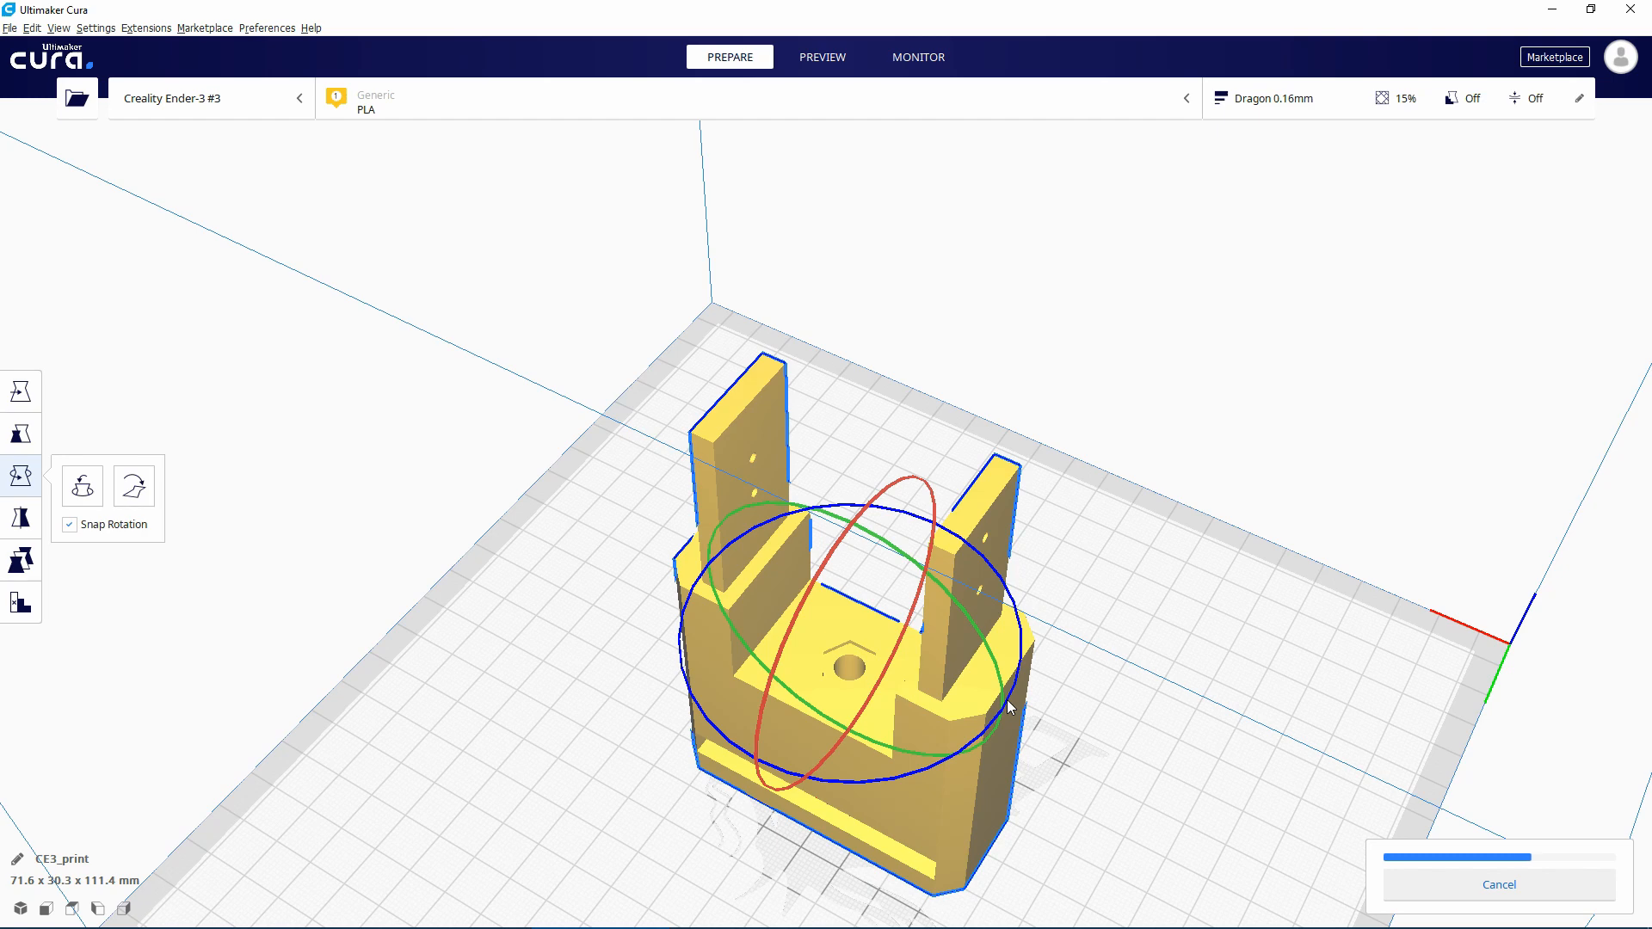
Step: Preview the sliced rib in layer view and examine its prongs, nut recess and base slot
click(800, 58)
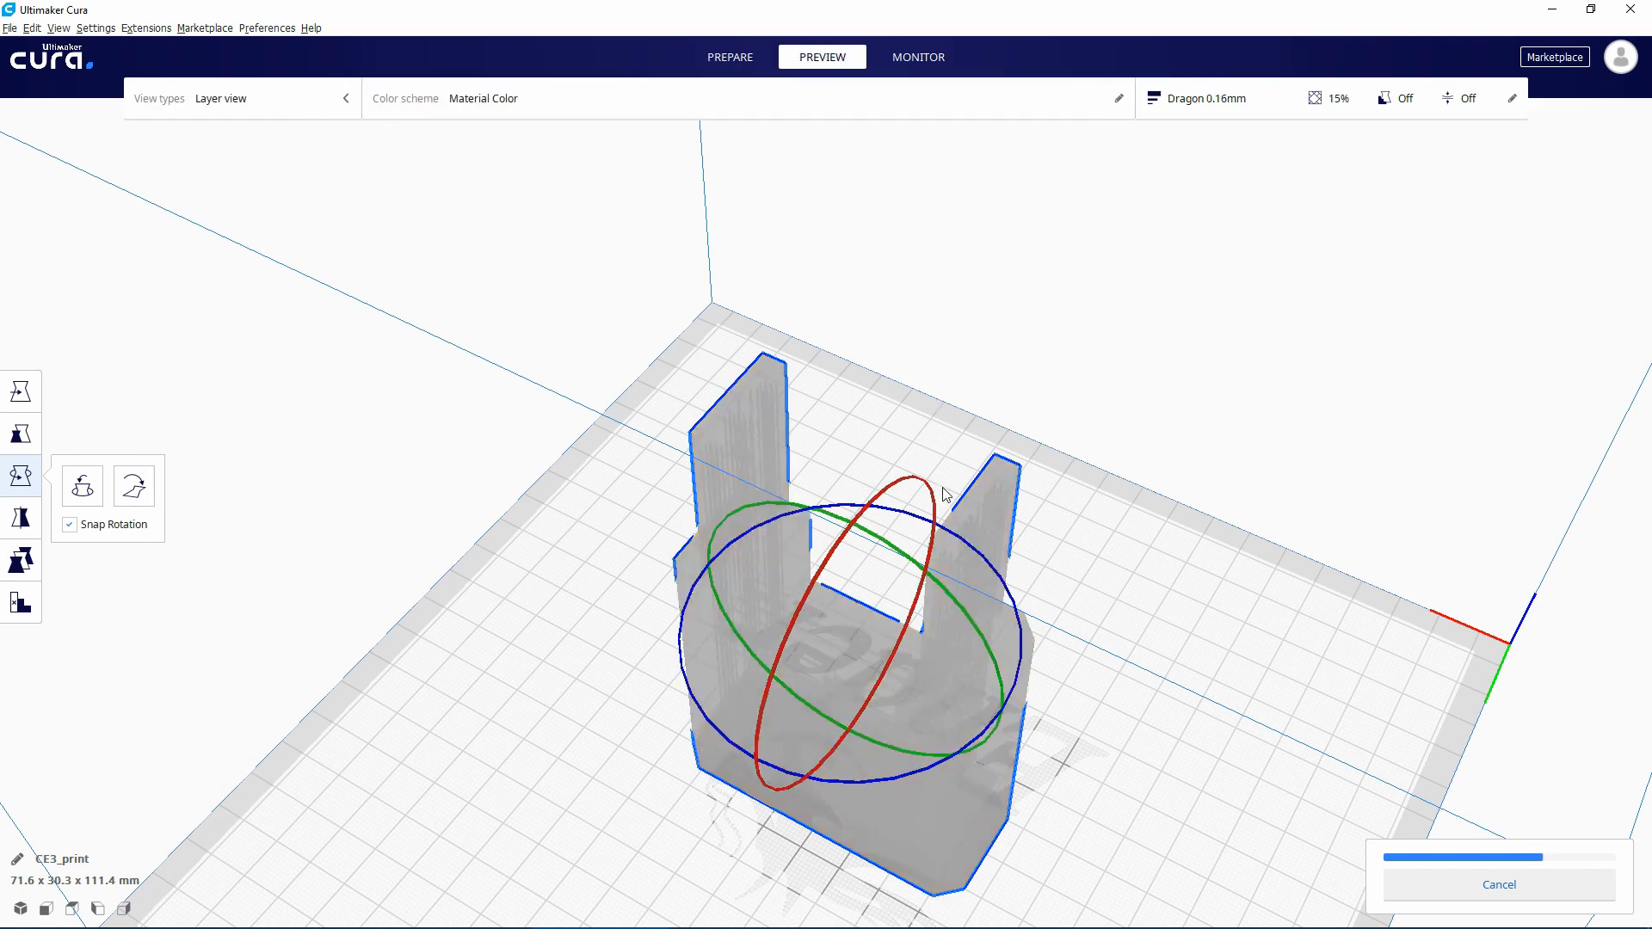
right_drag(870, 705, 940, 665)
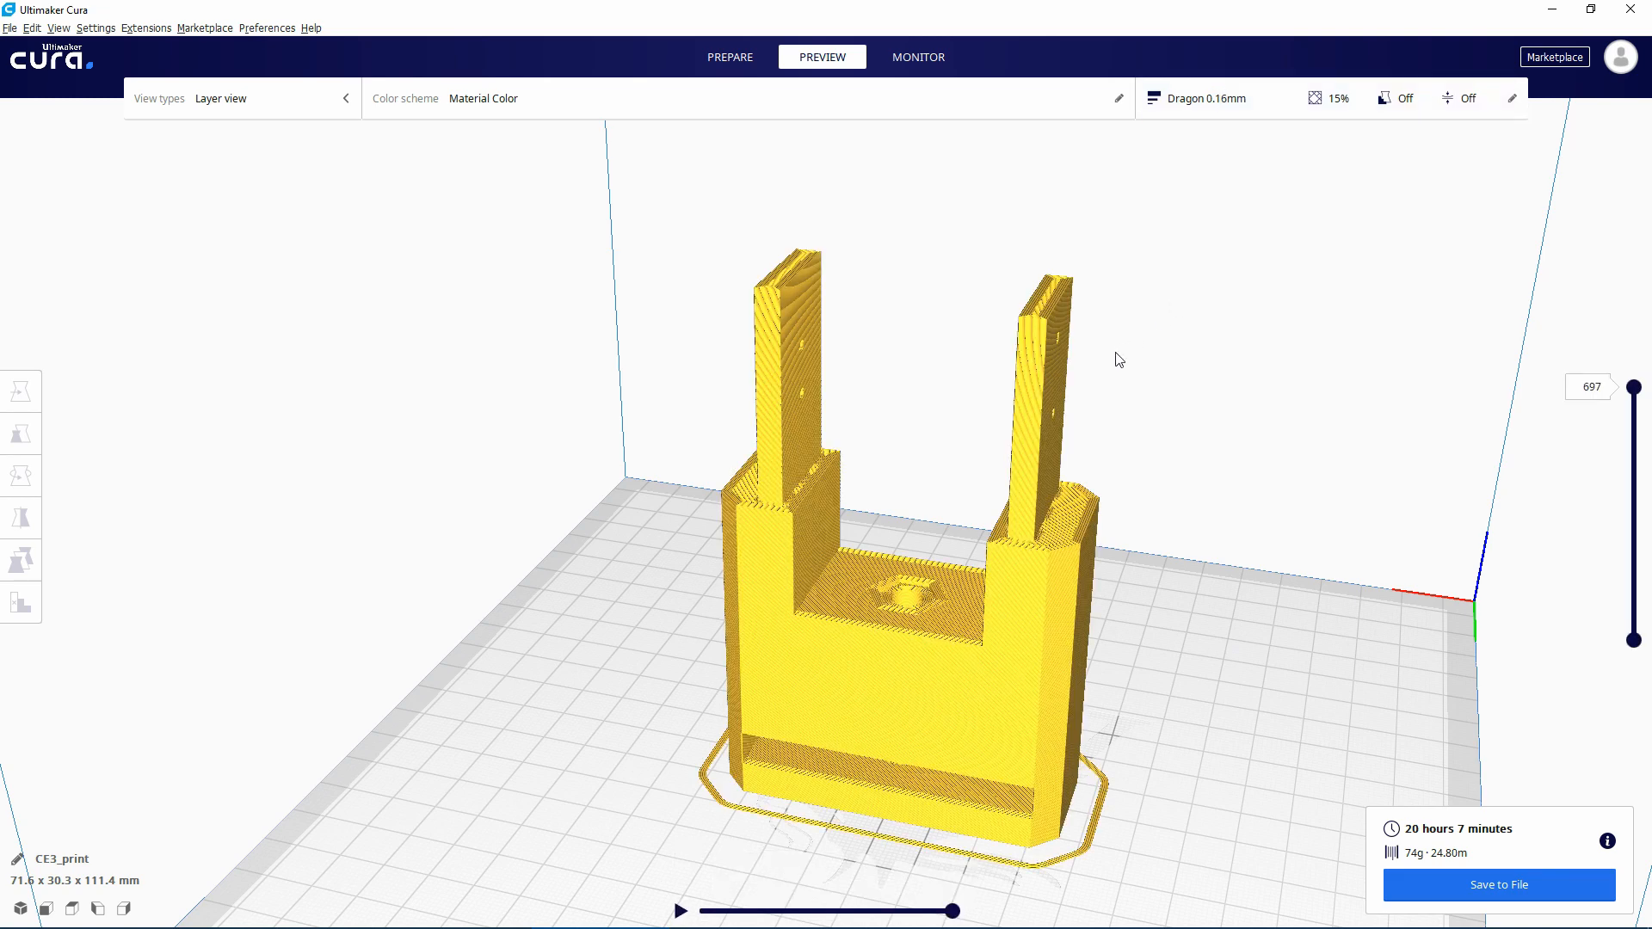
right_drag(1113, 358, 1059, 388)
scroll(850, 578, up, 3)
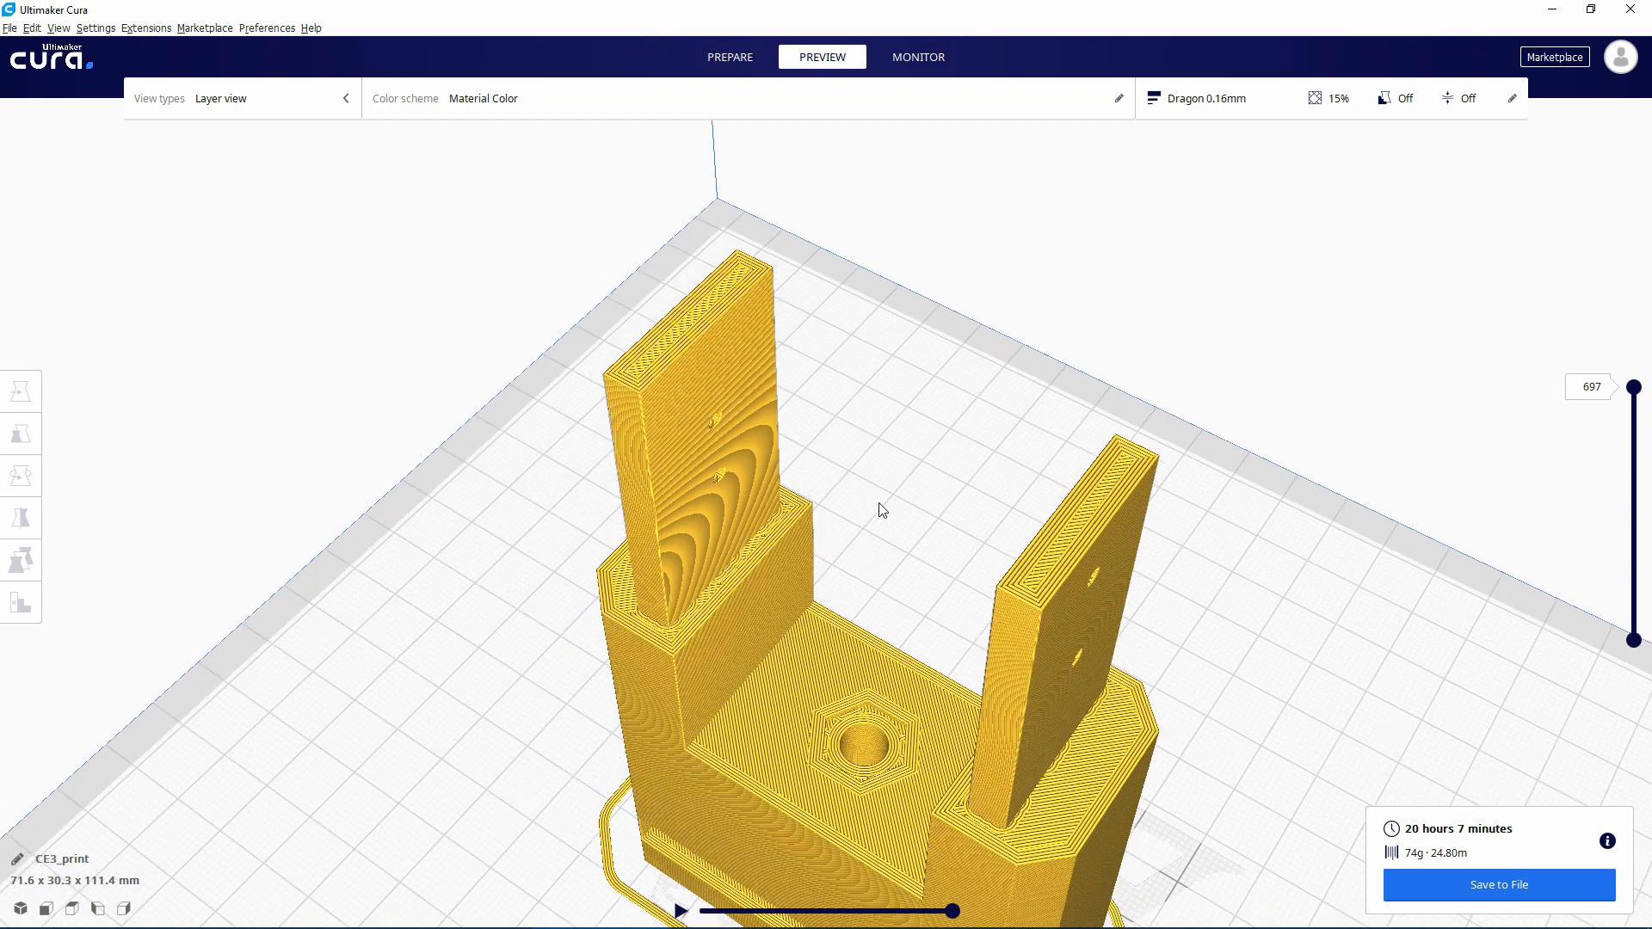
right_drag(882, 509, 990, 417)
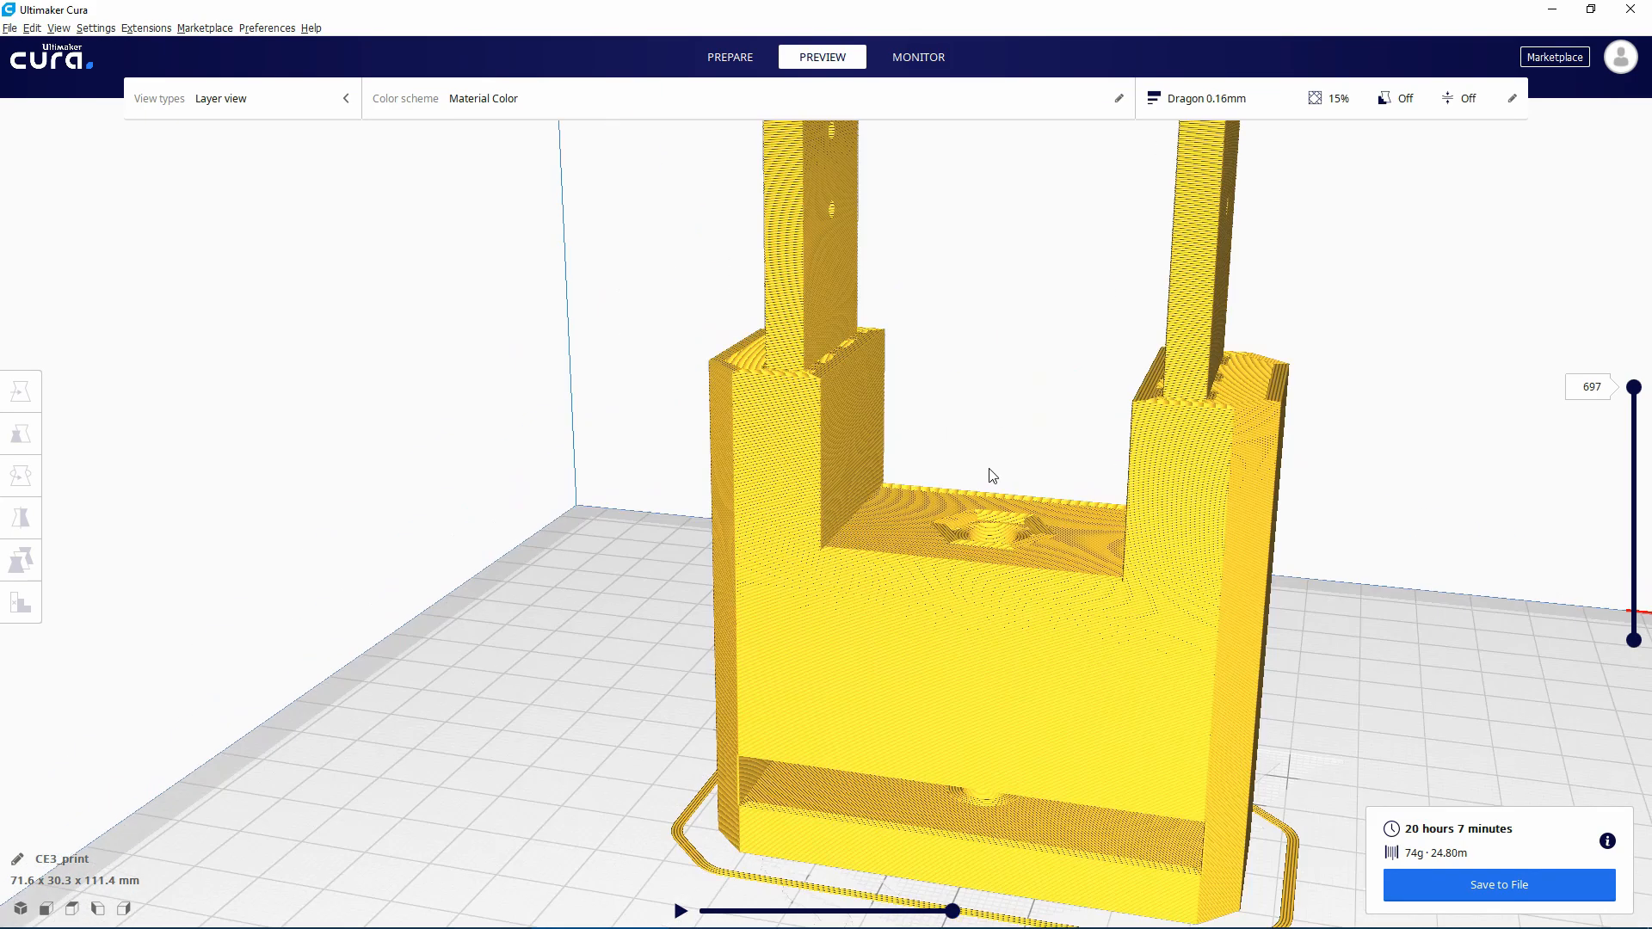
middle_drag(989, 469, 984, 563)
Step: Lower the layer preview to layer 580 and examine the hole groups inside the cut prong
drag(1630, 390, 1632, 428)
right_drag(1364, 357, 1361, 401)
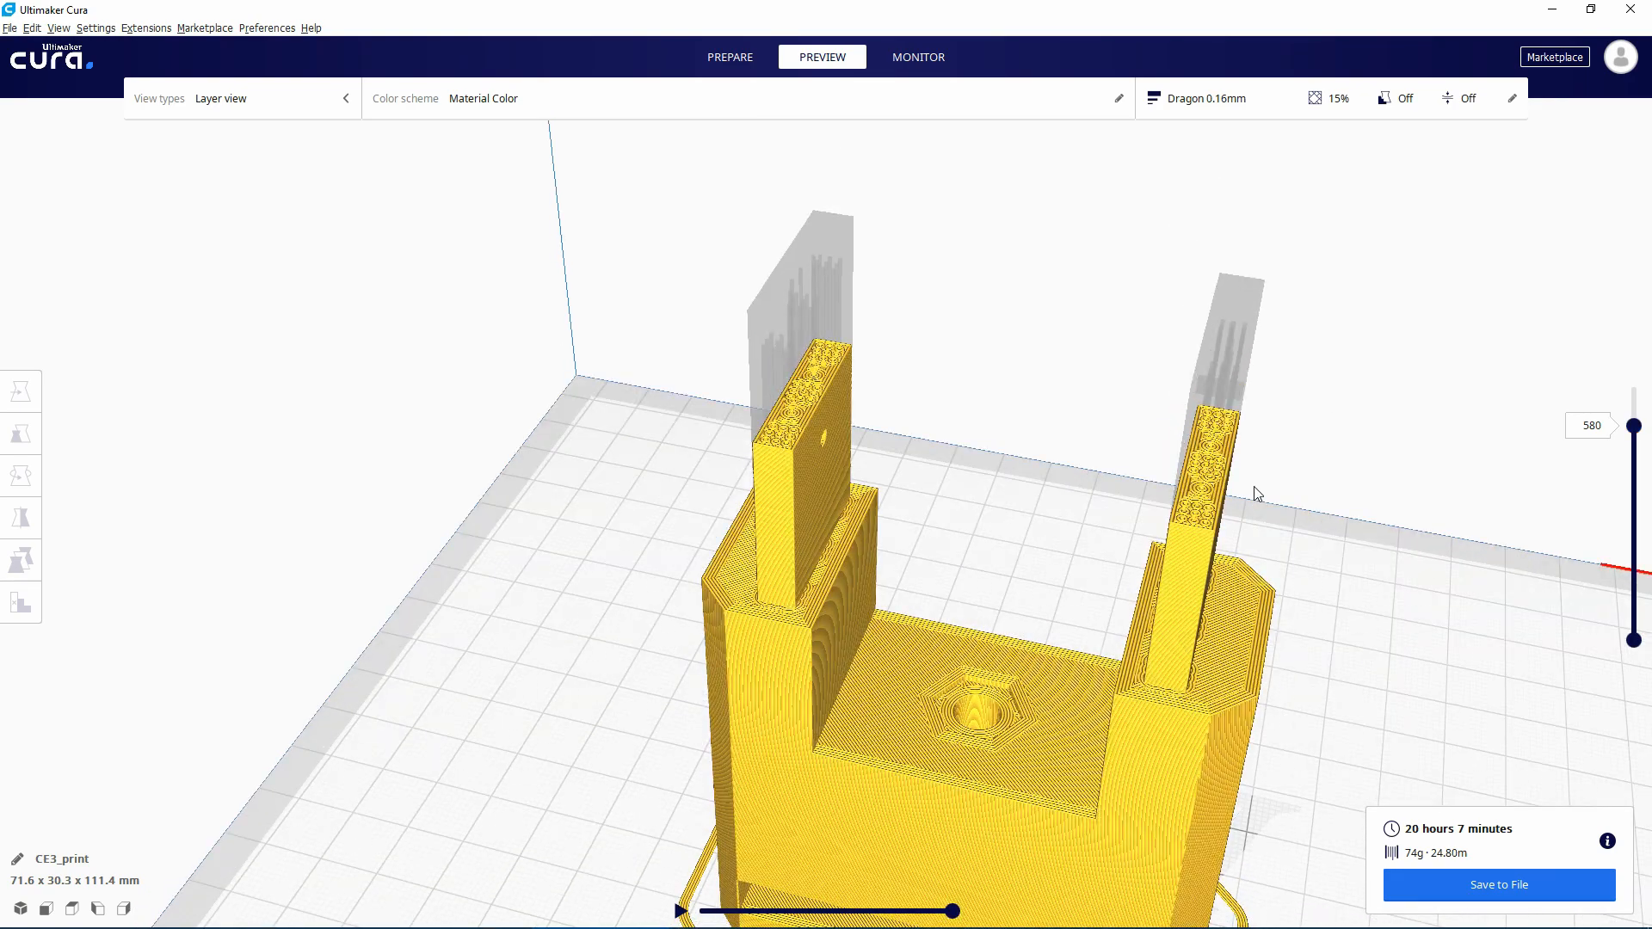
scroll(1140, 502, up, 5)
middle_drag(1055, 526, 952, 603)
middle_drag(602, 400, 782, 462)
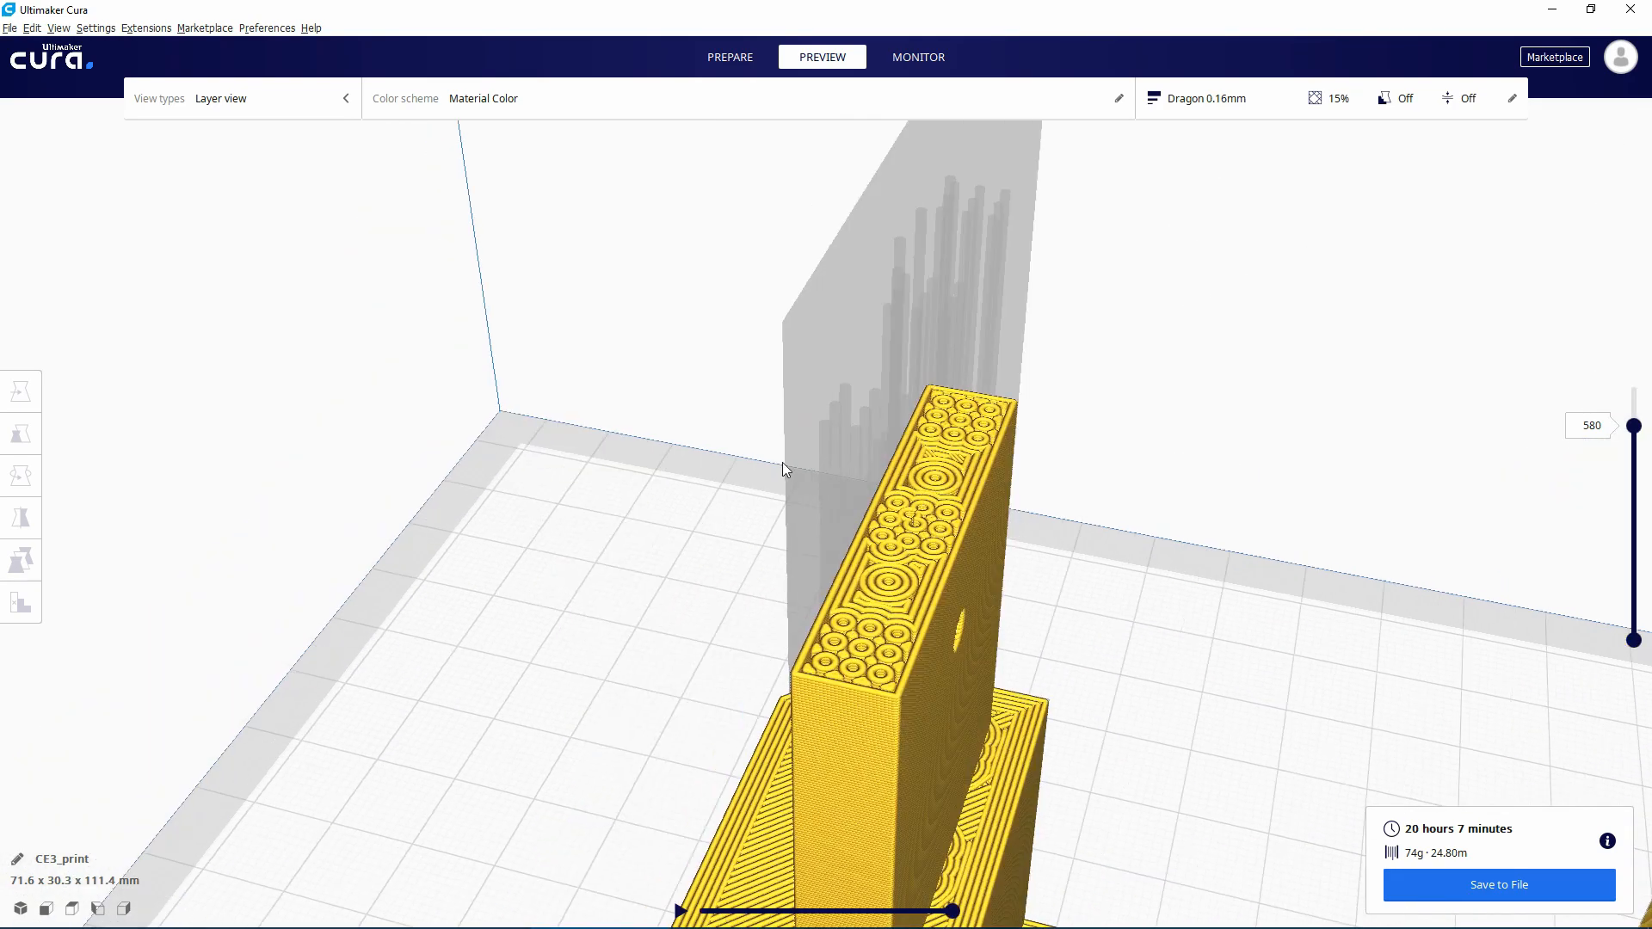
scroll(870, 605, up, 4)
right_drag(875, 578, 876, 614)
scroll(876, 612, down, 4)
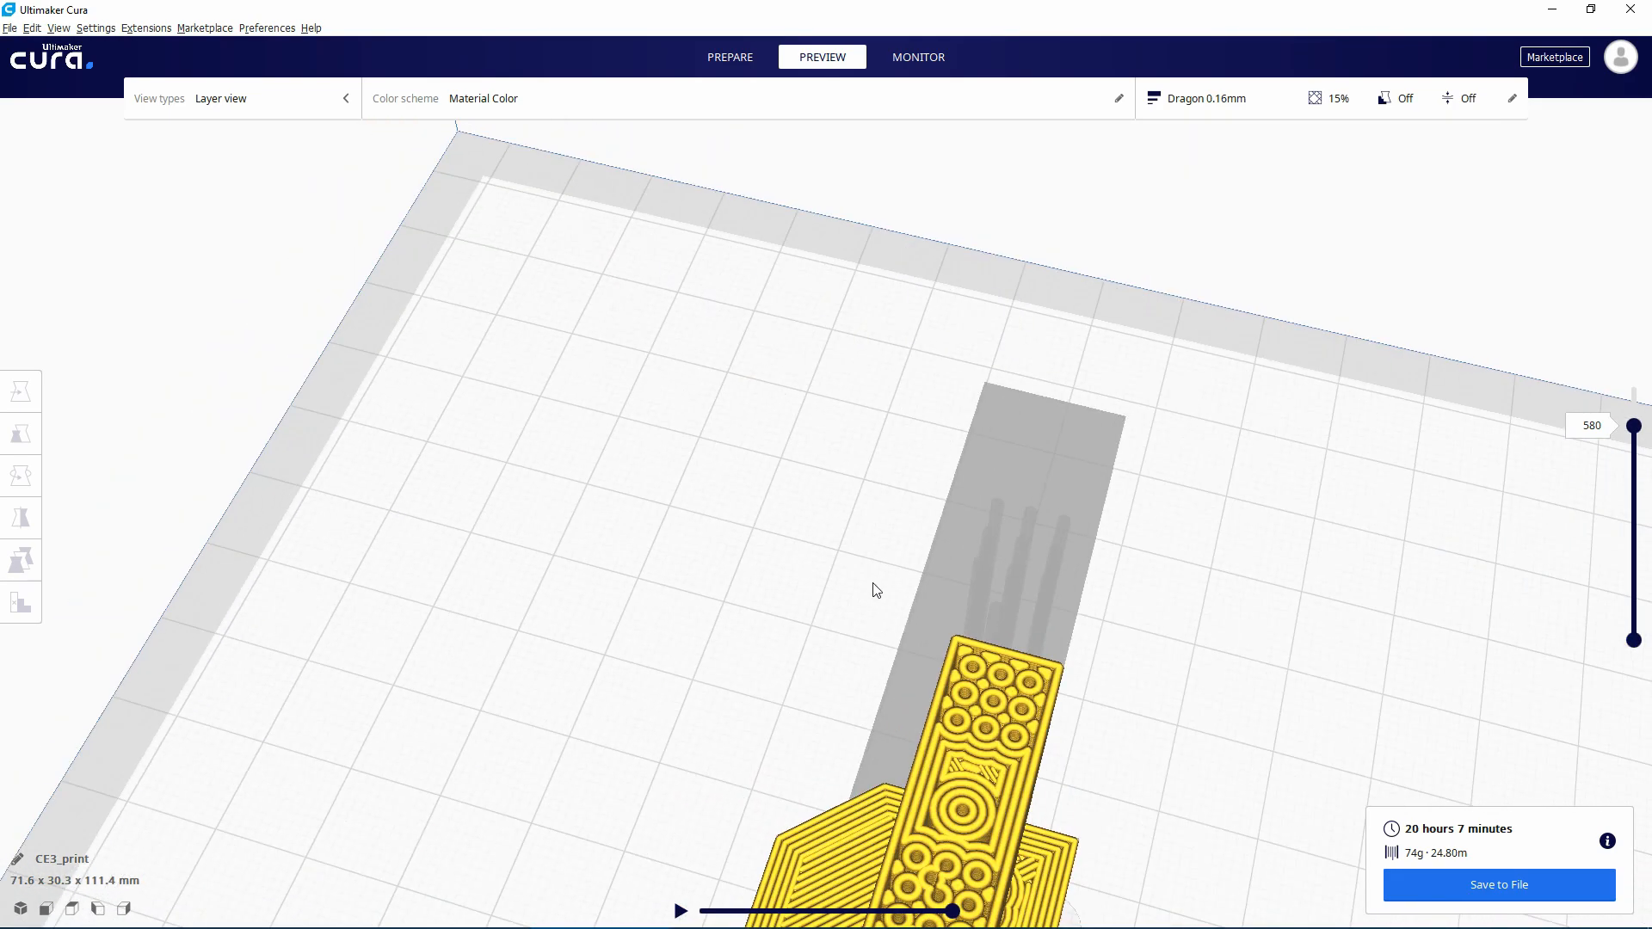
middle_drag(873, 581, 874, 456)
right_drag(874, 456, 863, 383)
scroll(866, 379, down, 3)
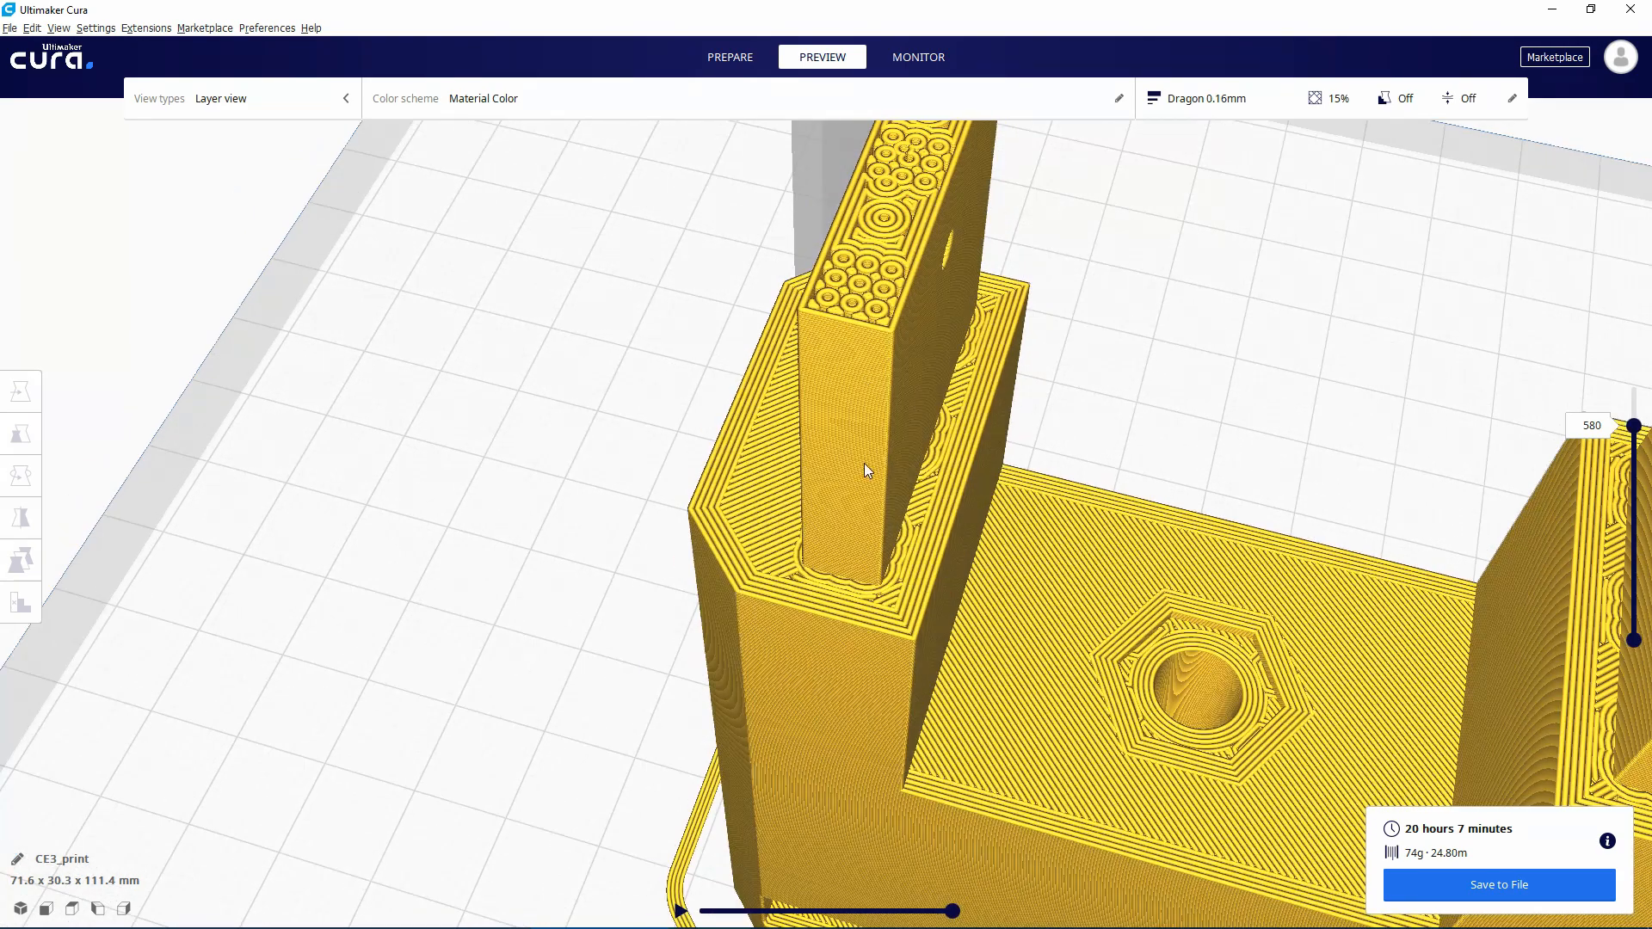
right_drag(864, 463, 874, 533)
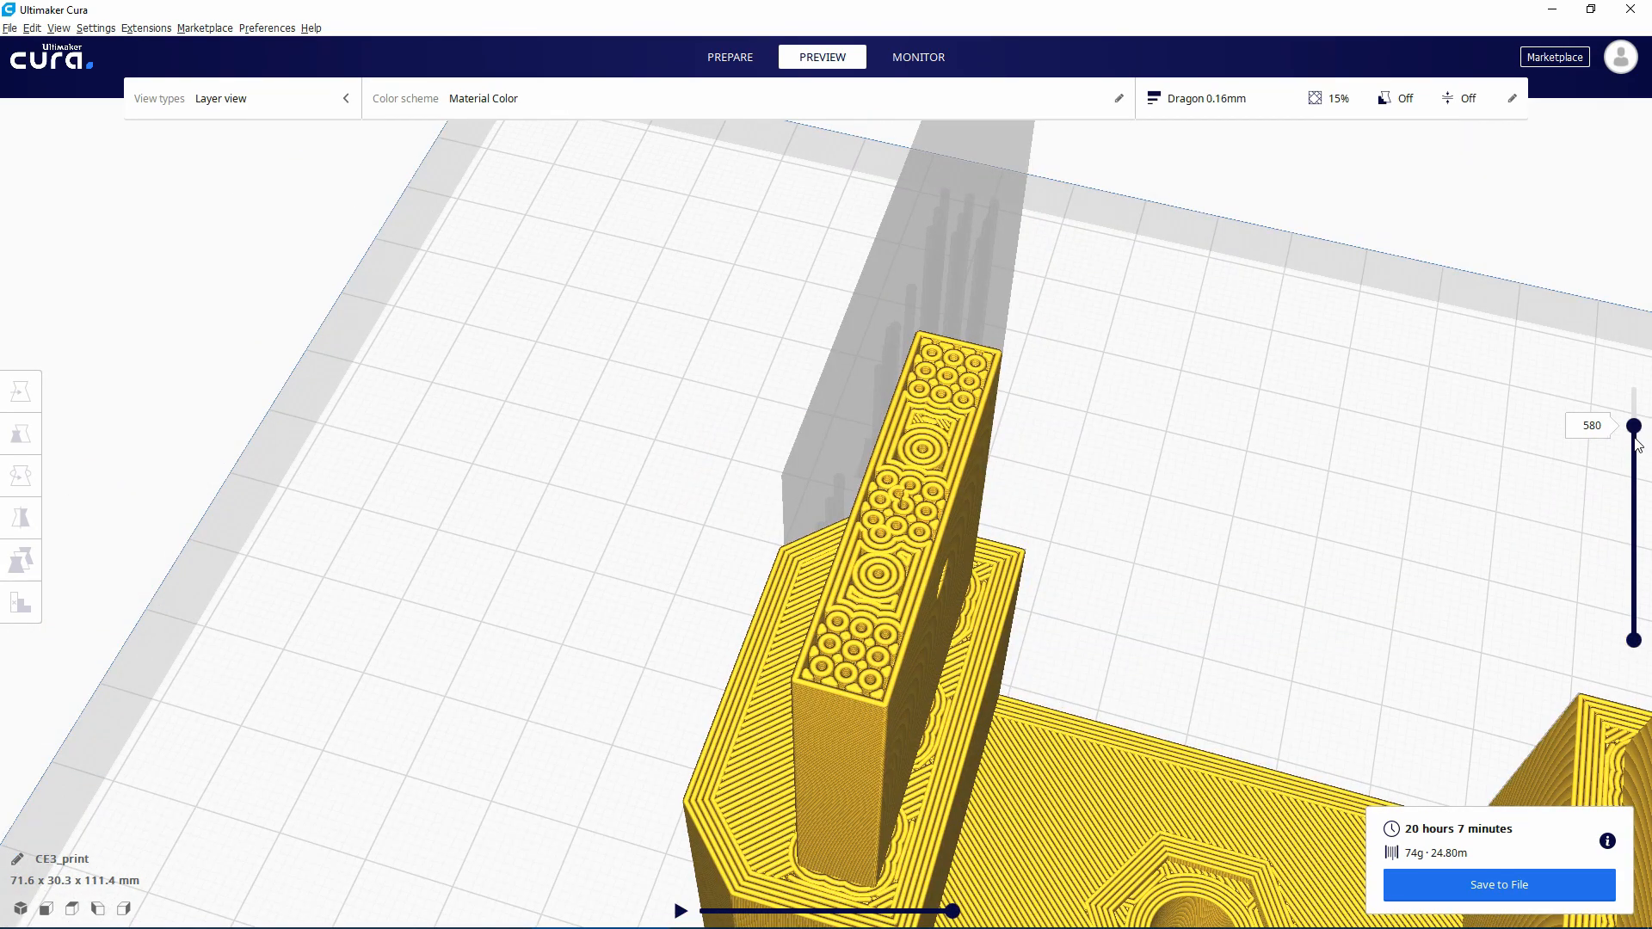
Step: Lower the layer preview to layer 361 to examine the hole groups within the rib's side walls
drag(1636, 439, 1642, 514)
middle_drag(1073, 488, 1039, 207)
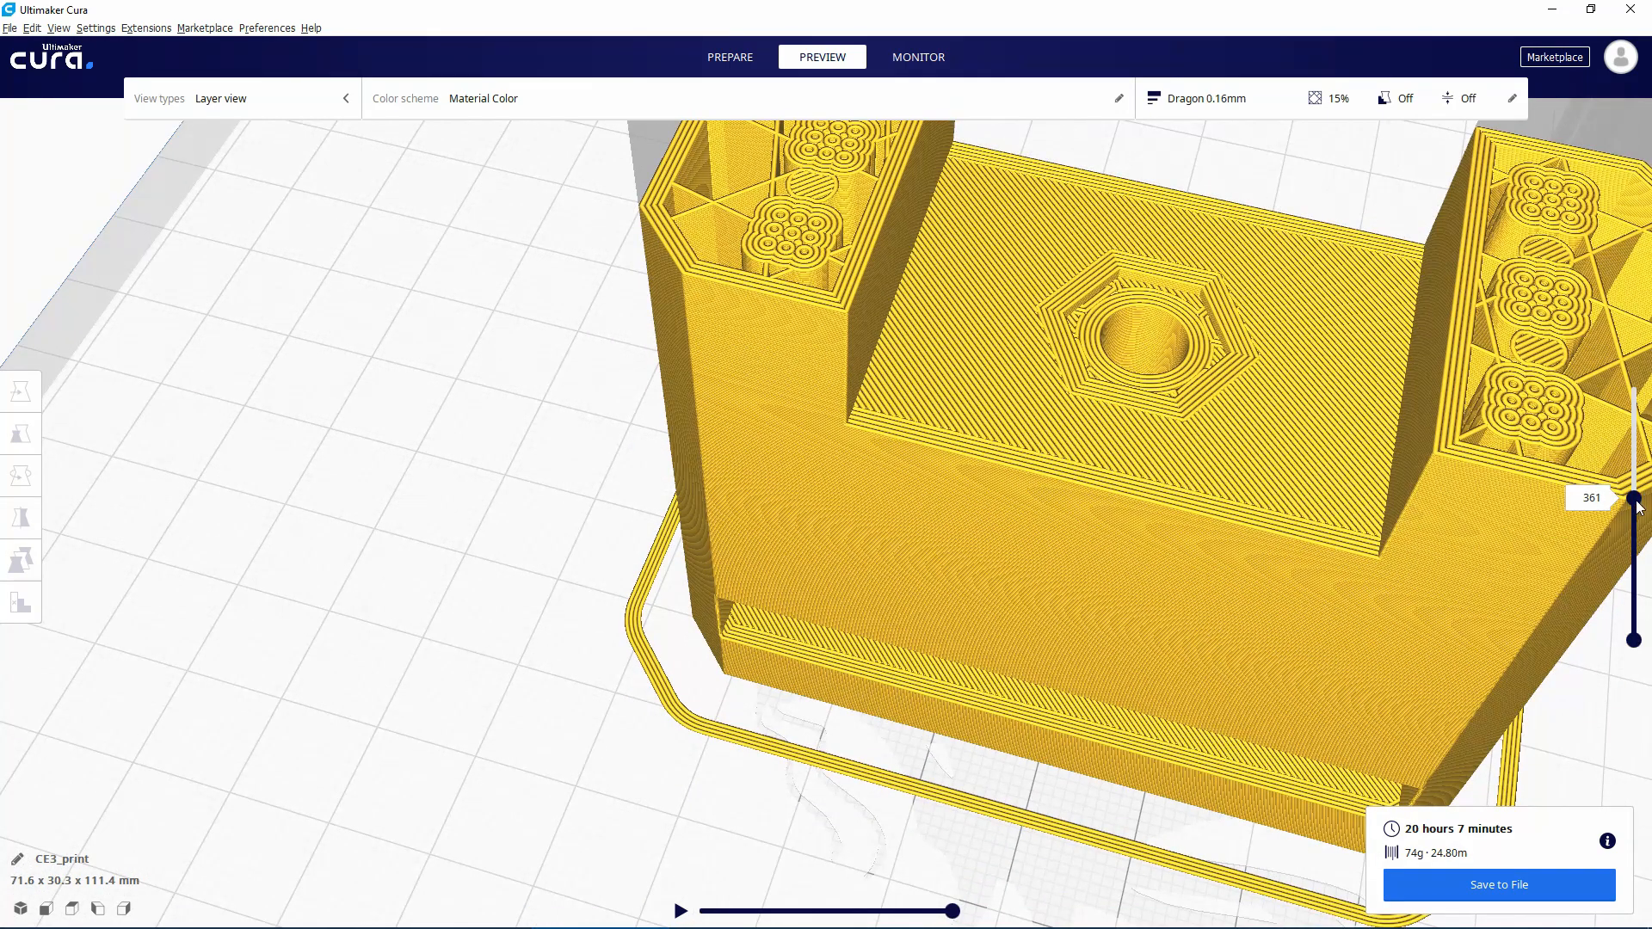
Step: Lower the layer preview to layer 337 and raise it to layer 541 to examine the hole groups in the side walls and prongs
mouse_move(1637, 527)
mouse_down()
mouse_move(1636, 574)
mouse_move(1637, 512)
mouse_move(1633, 568)
mouse_move(1629, 525)
mouse_up()
scroll(1277, 392, down, 3)
middle_drag(1121, 518, 1127, 740)
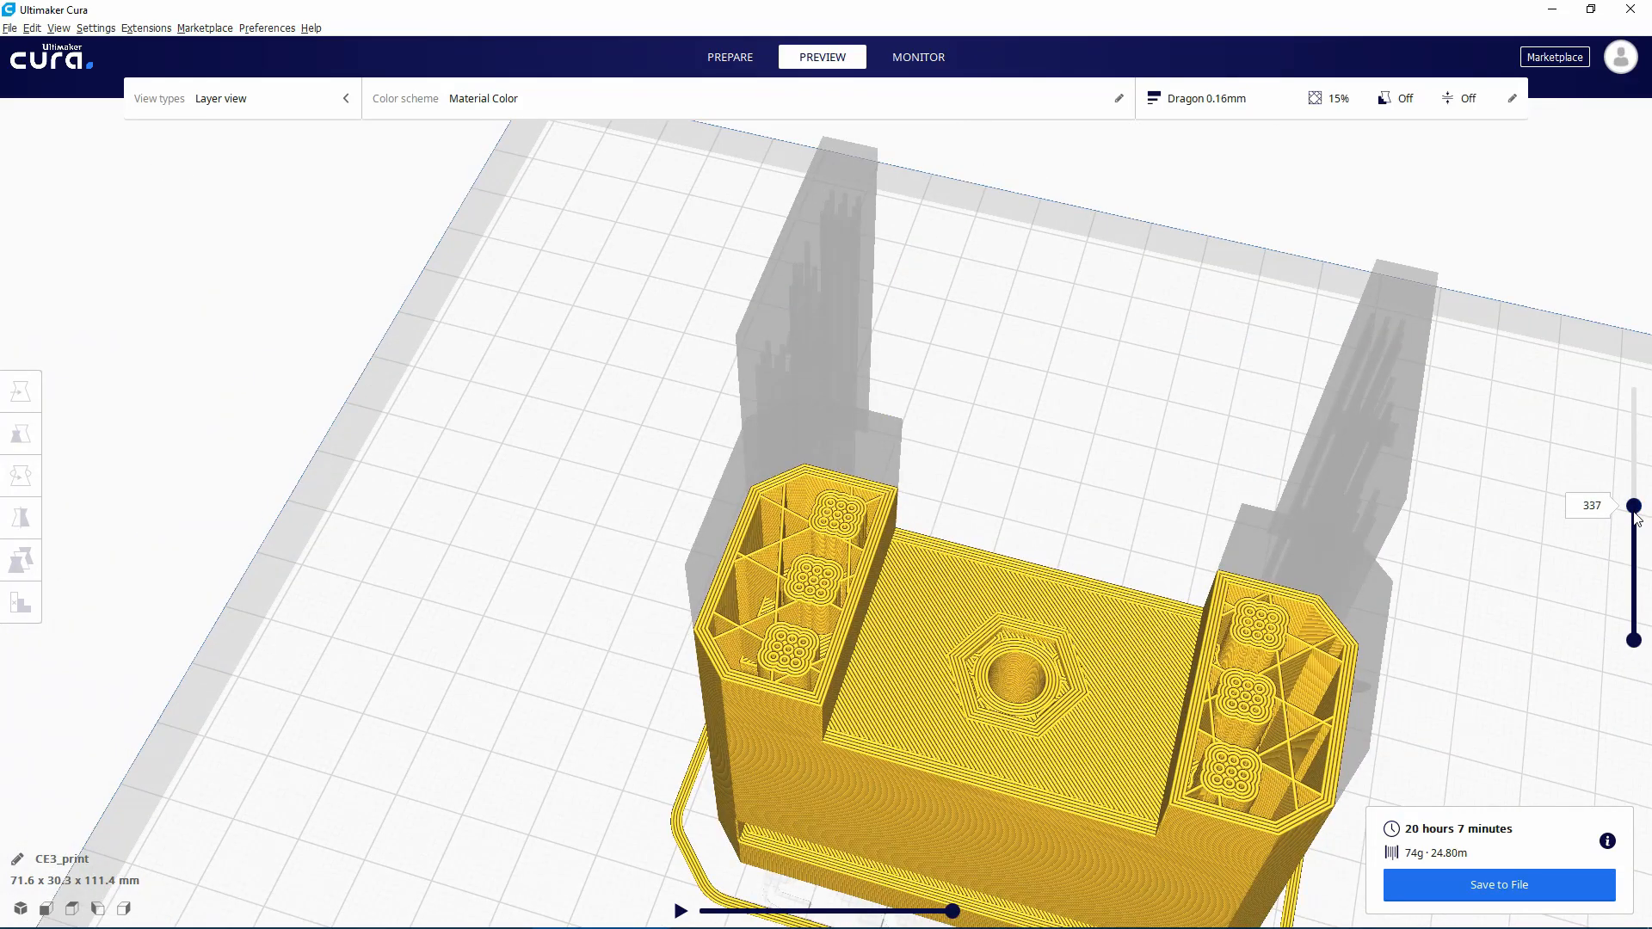
drag(1636, 492, 1634, 439)
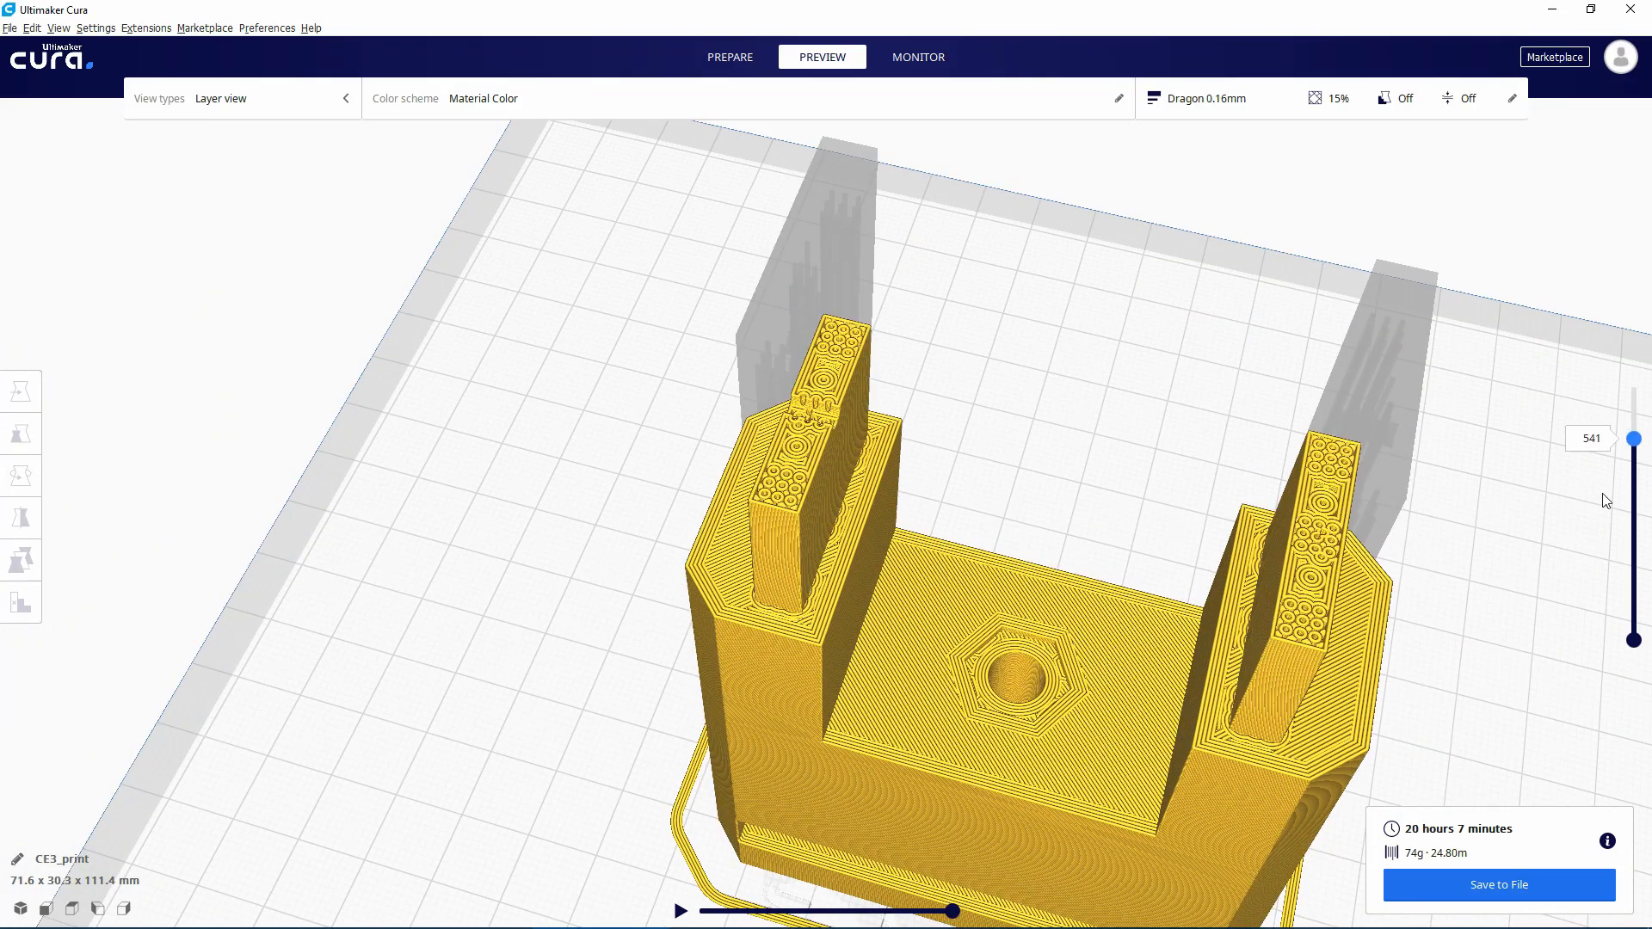
right_drag(1152, 398, 1148, 418)
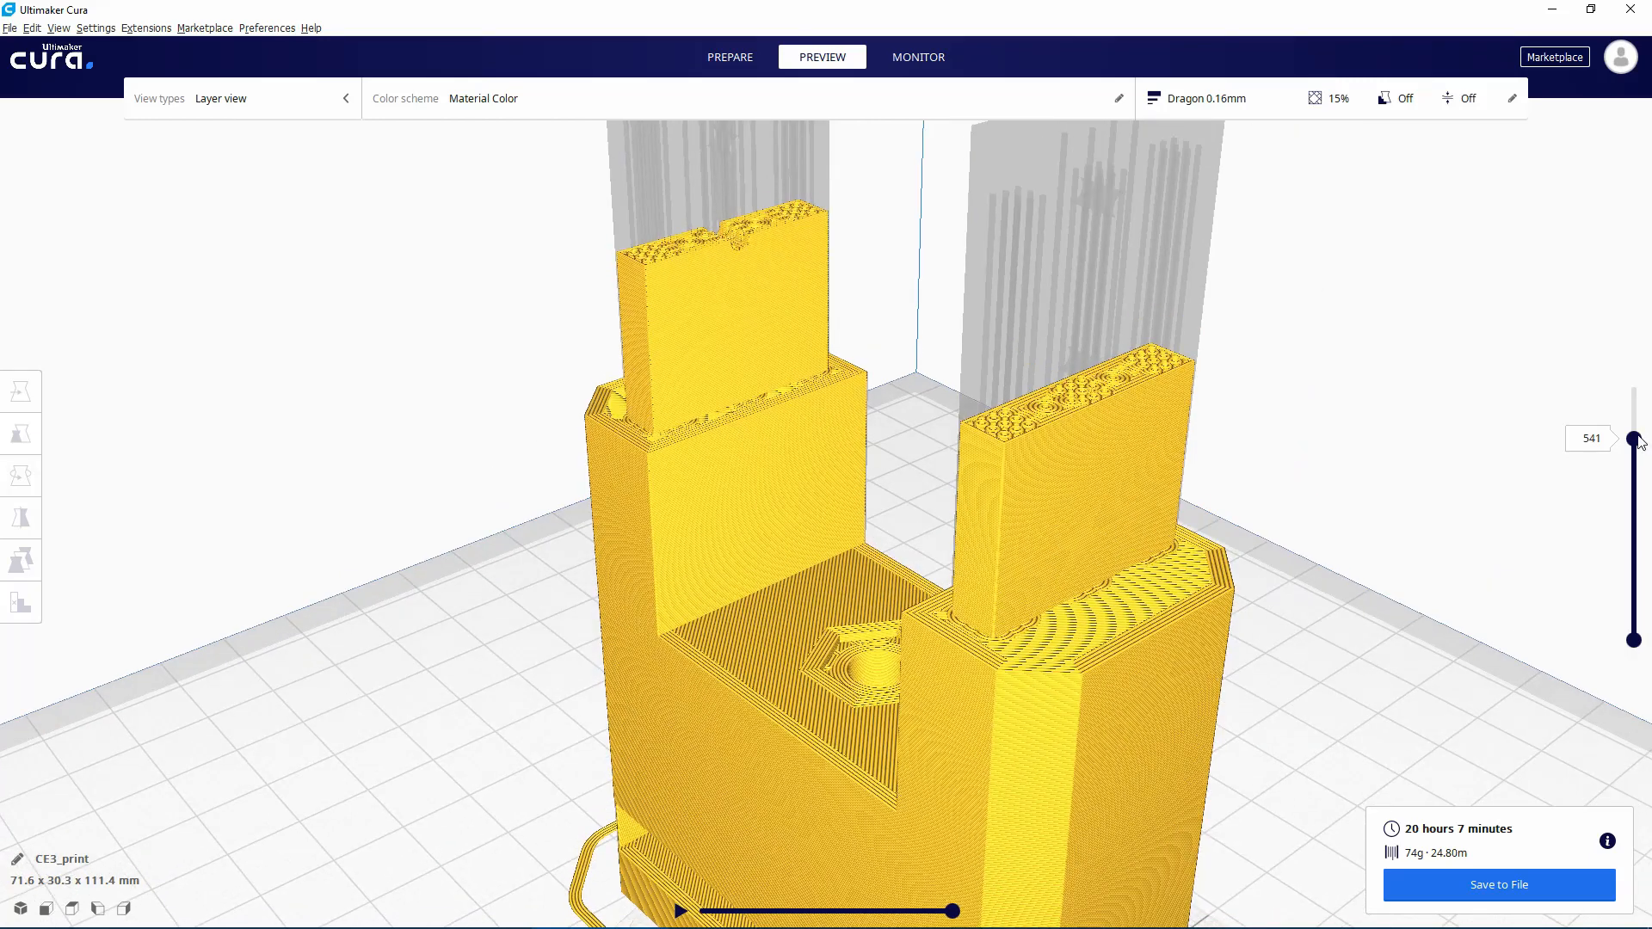
Step: Raise the layer preview to the top layer, 697, and examine the complete sliced rib with its prong holes
drag(1639, 443, 1641, 357)
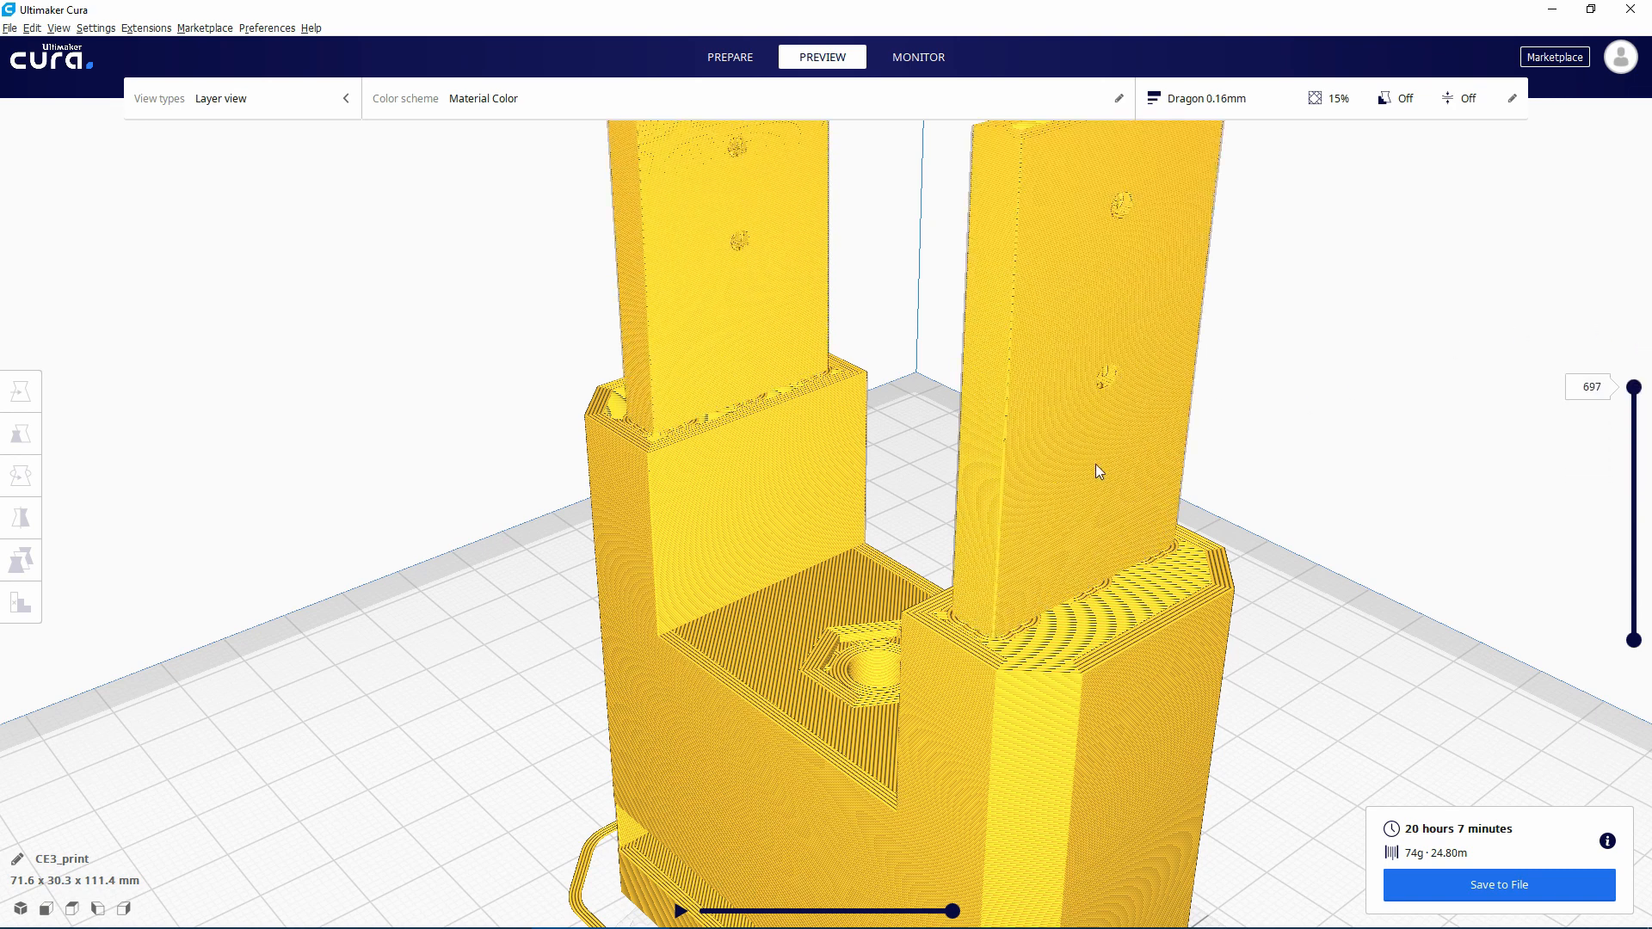
right_drag(1096, 472, 763, 571)
scroll(831, 666, down, 5)
right_drag(529, 687, 845, 693)
click(803, 695)
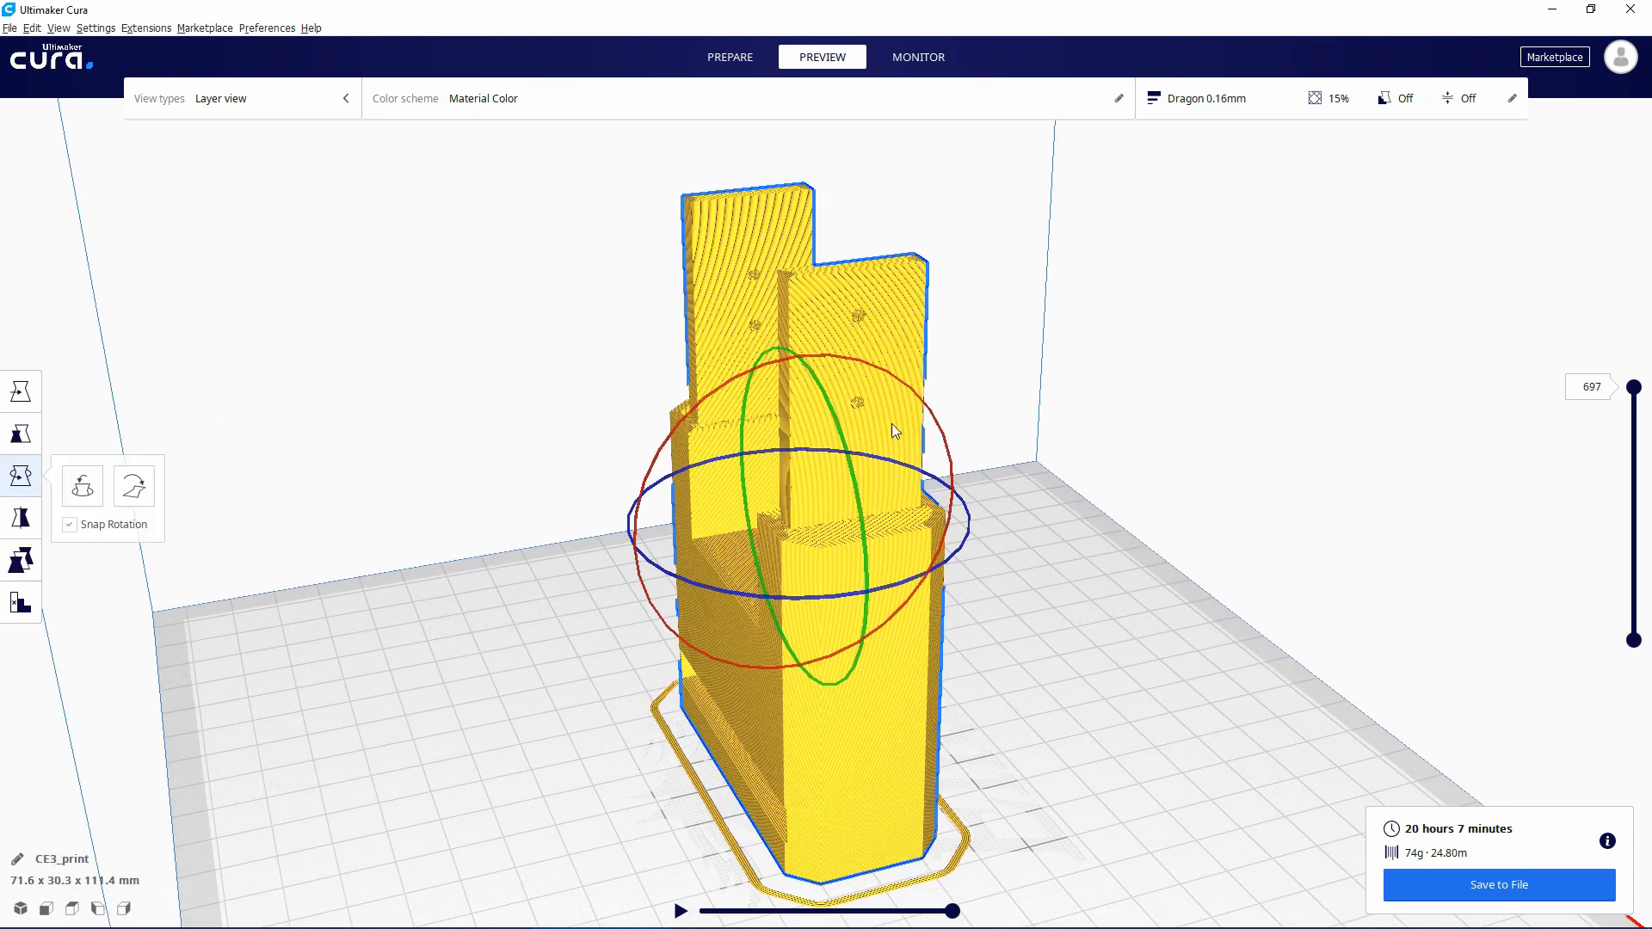
Step: Review the quality print settings and the list of available print profiles, close them without changes, and view the whole rib
click(1233, 99)
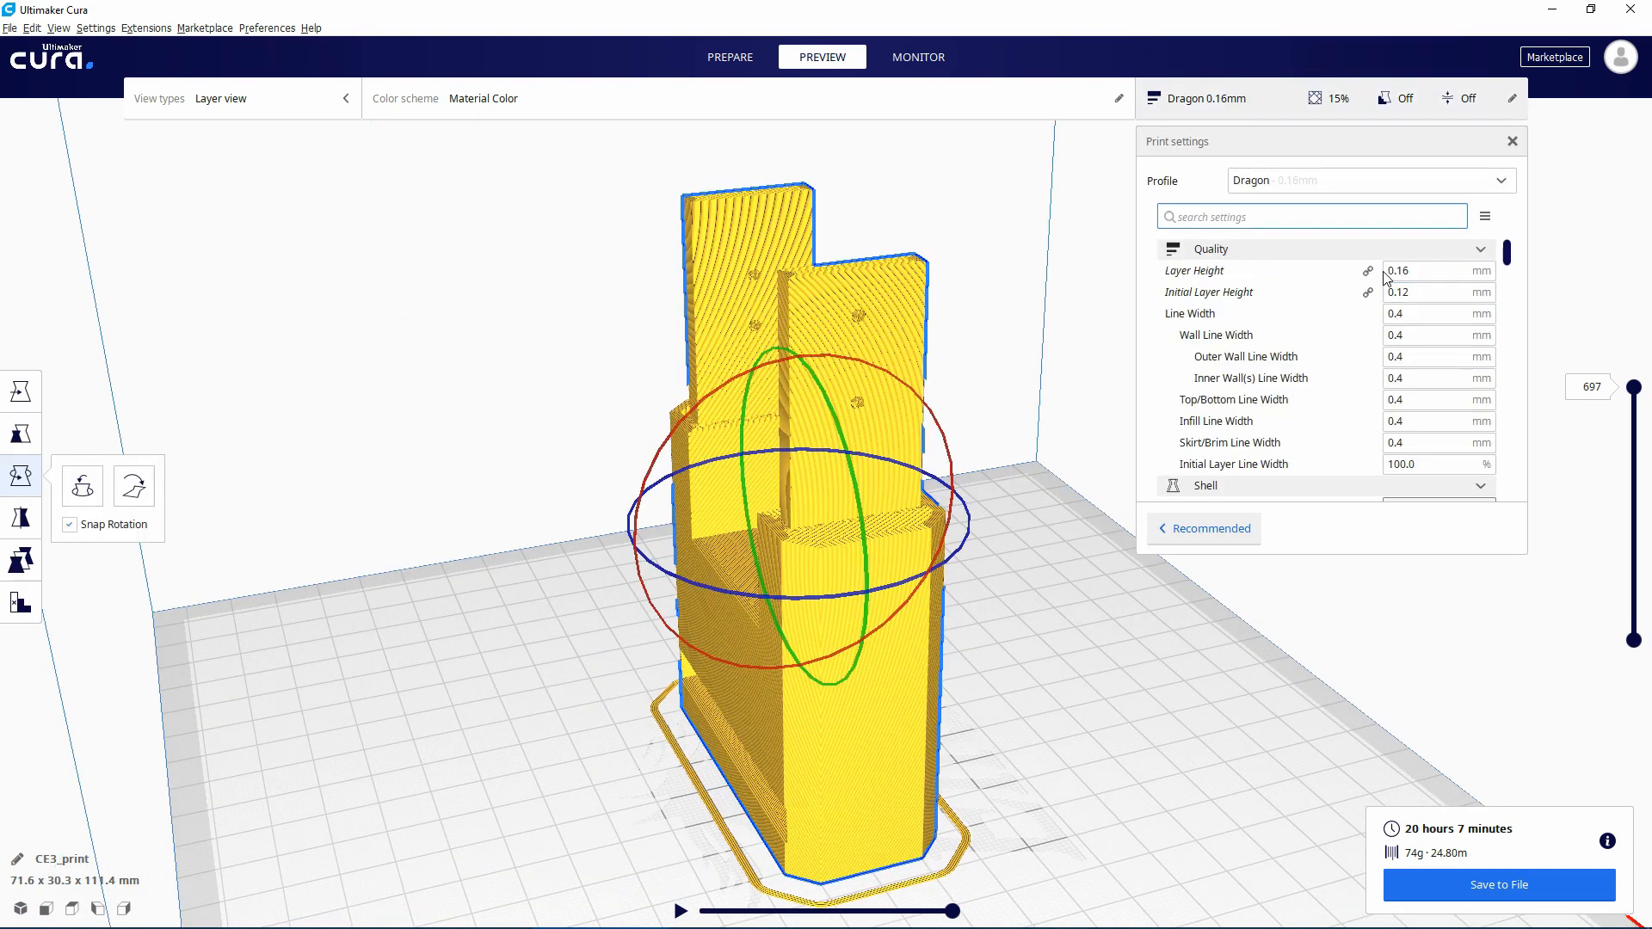
click(1463, 181)
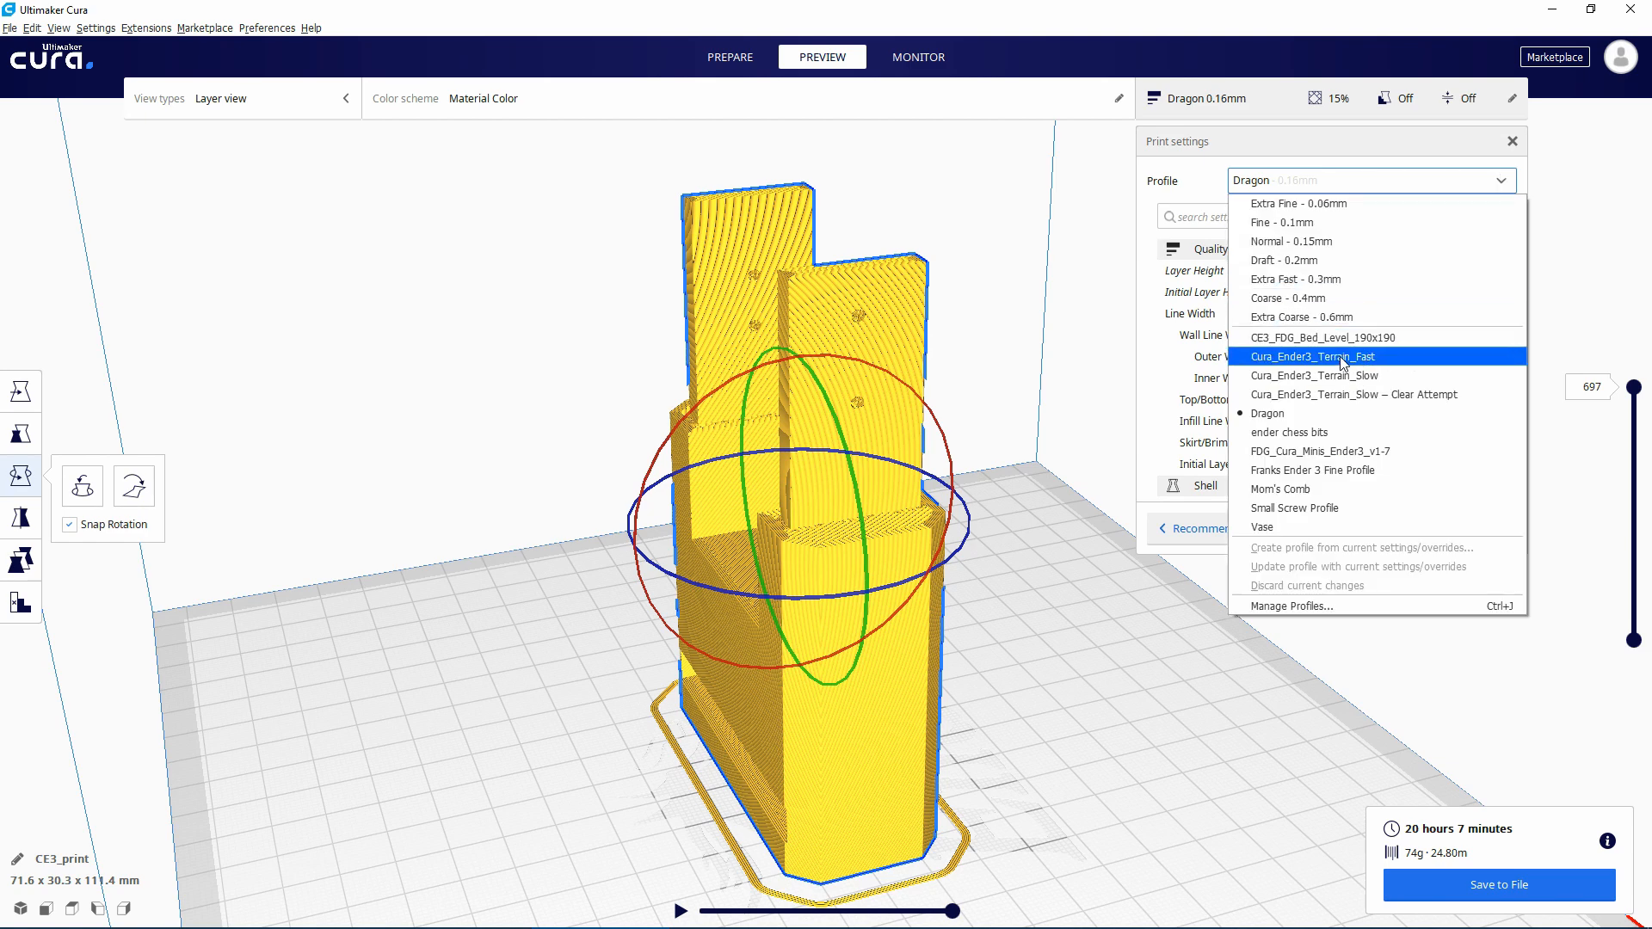
click(1065, 347)
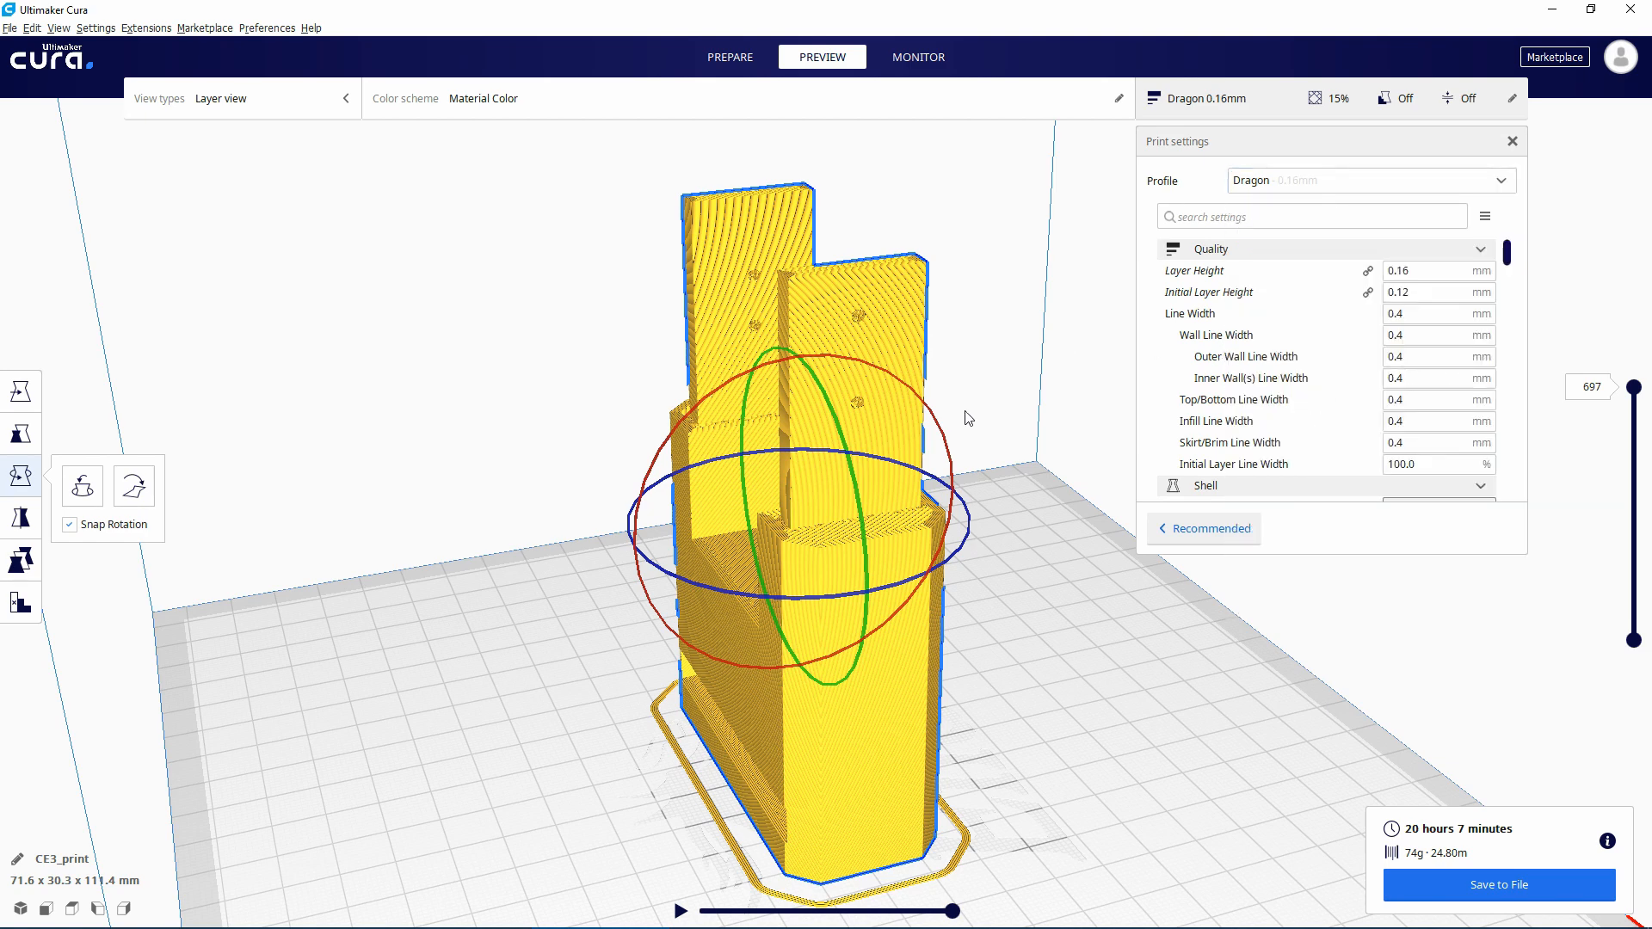
click(969, 419)
click(1240, 100)
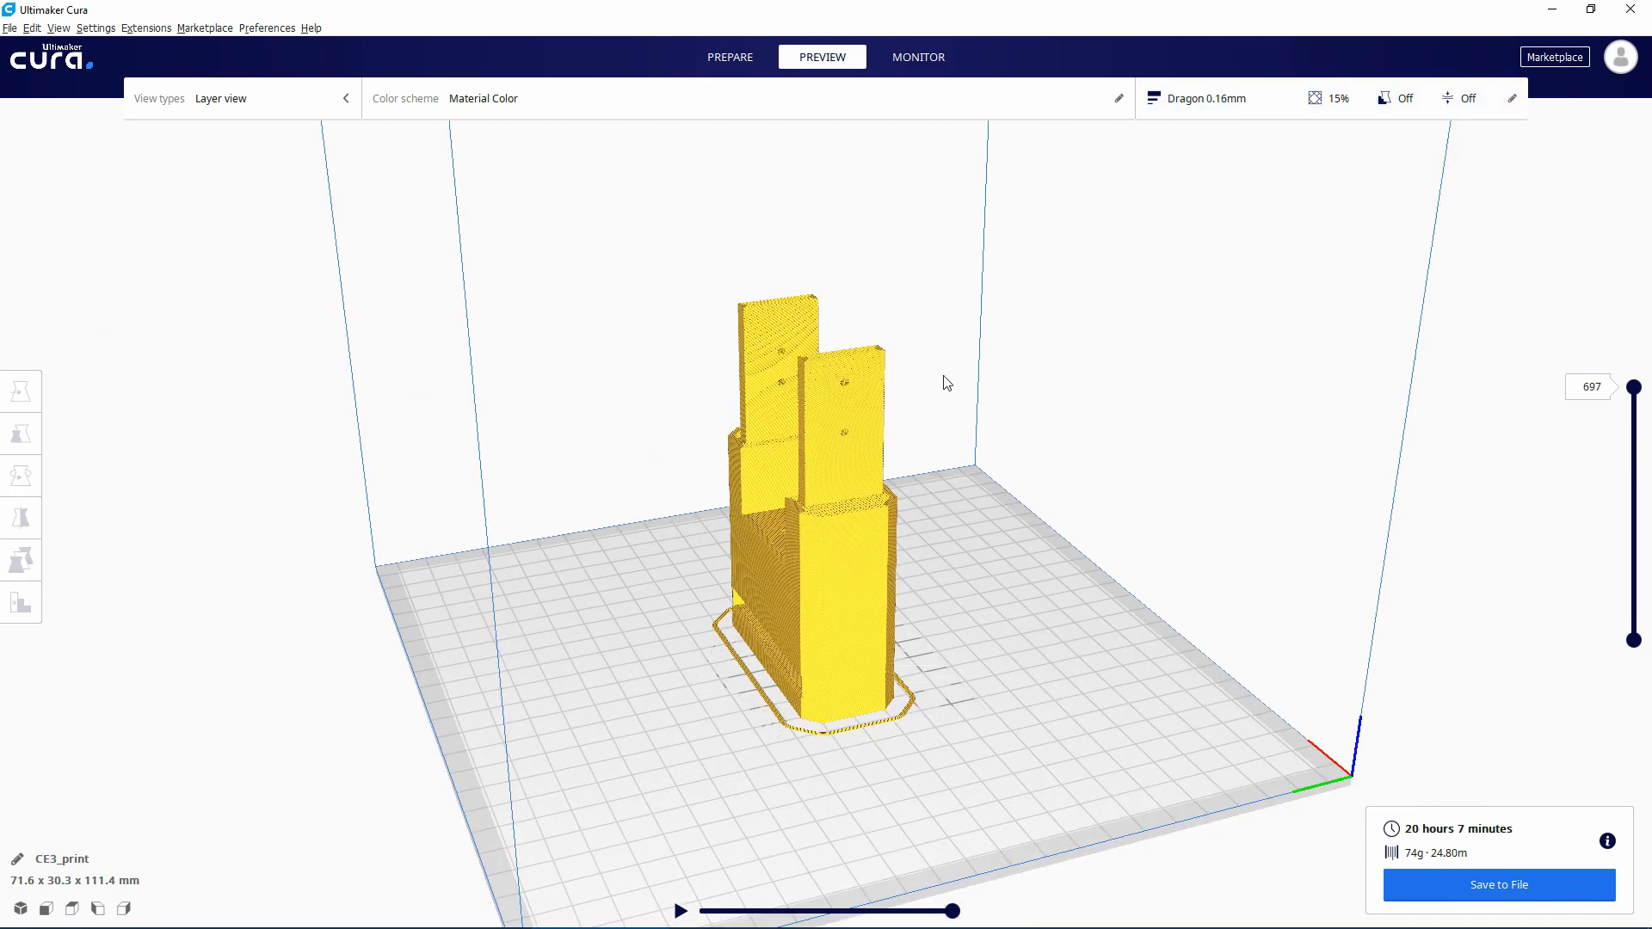
scroll(834, 535, up, 5)
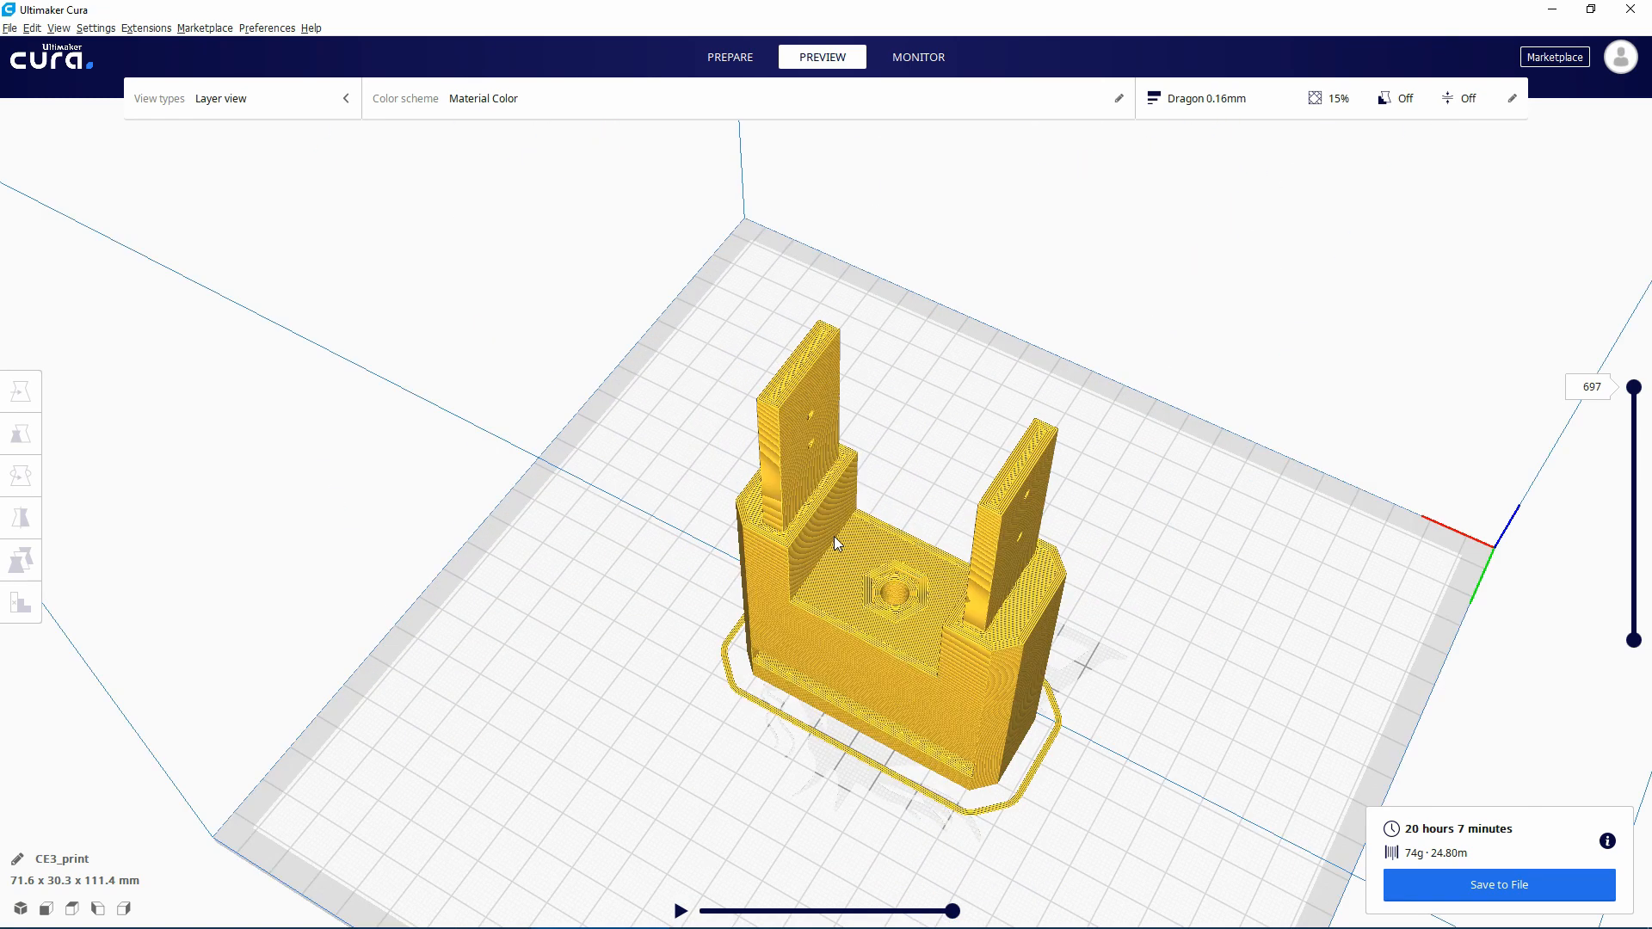